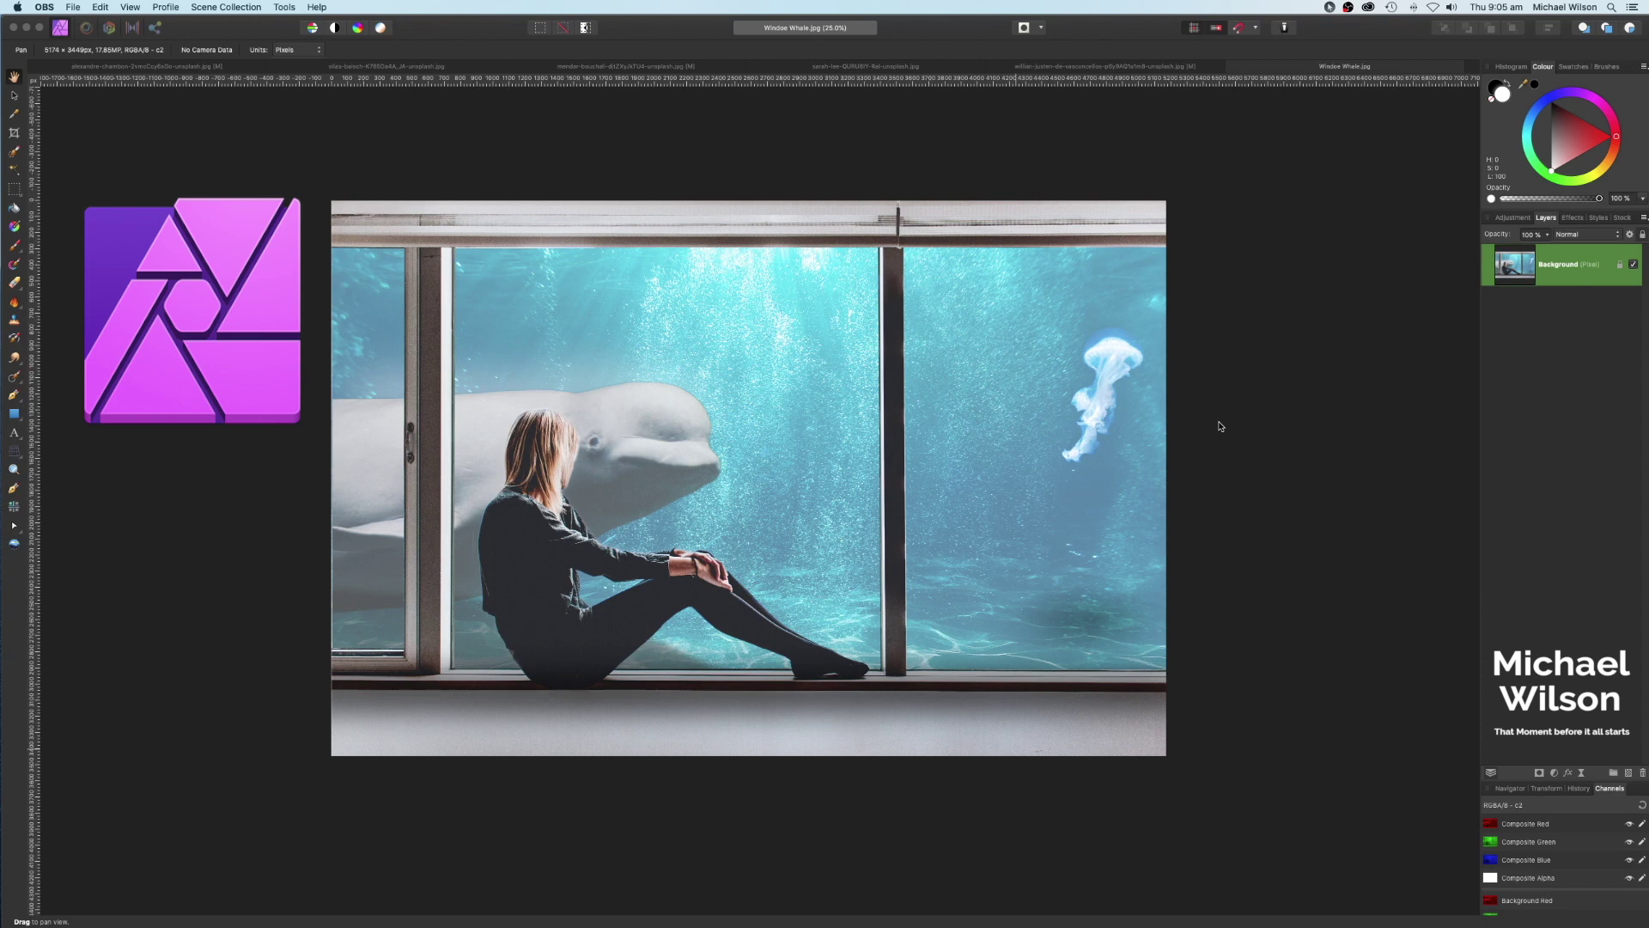
Switch to the original photo of the woman sitting at the window and duplicate its Background layer.
click(172, 572)
click(155, 66)
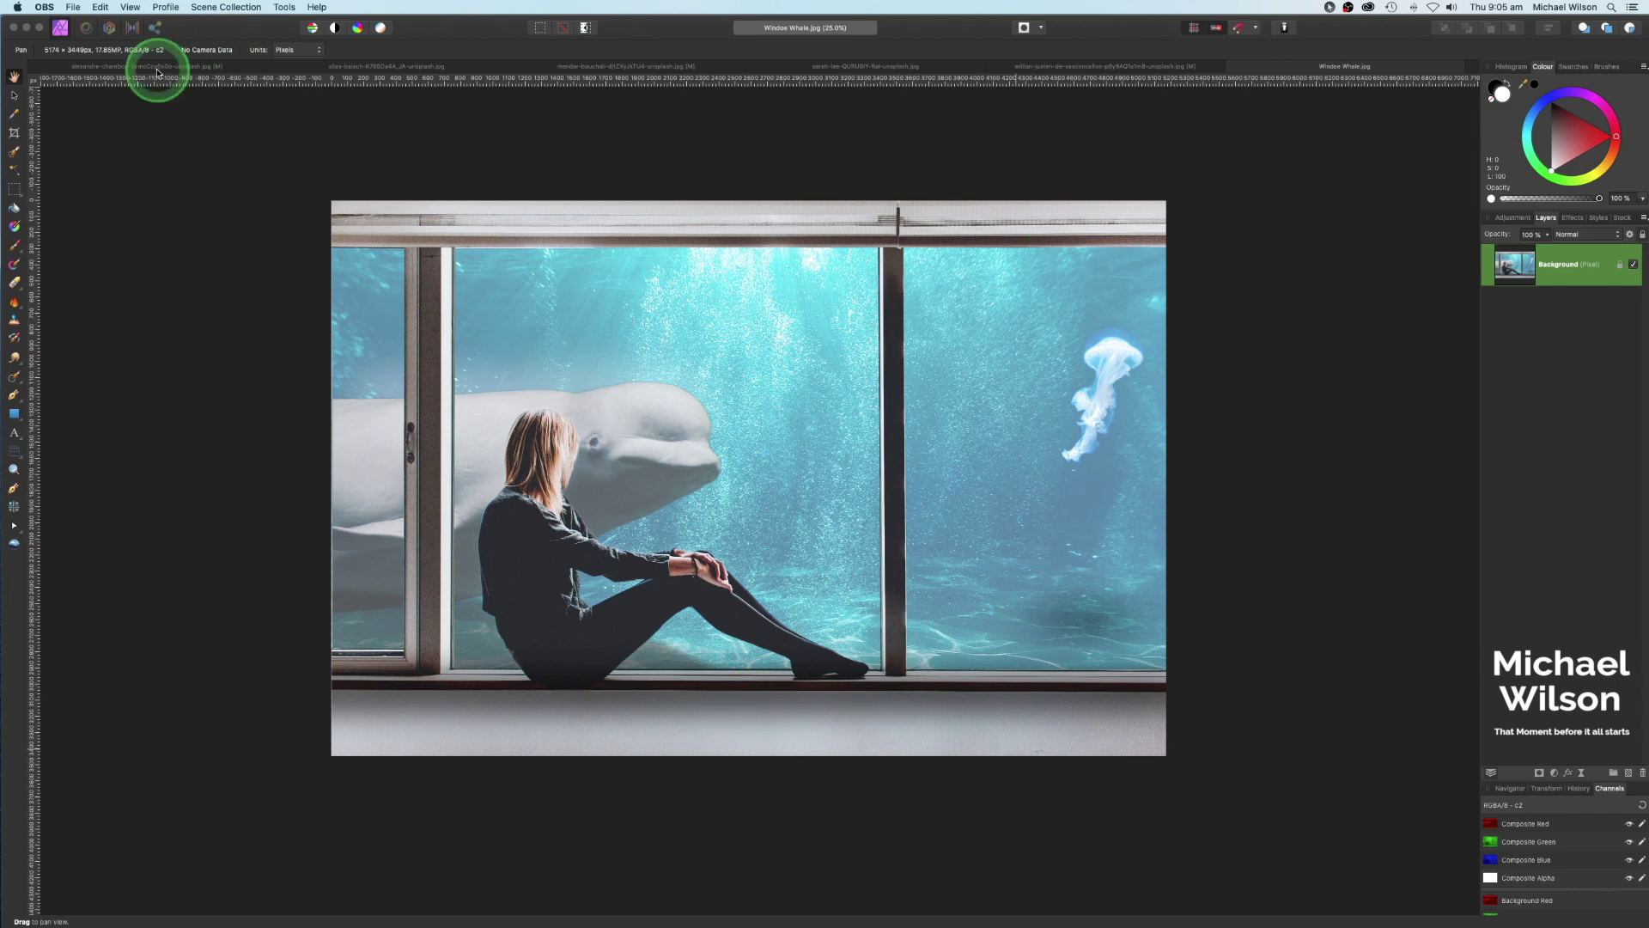
click(165, 305)
click(887, 473)
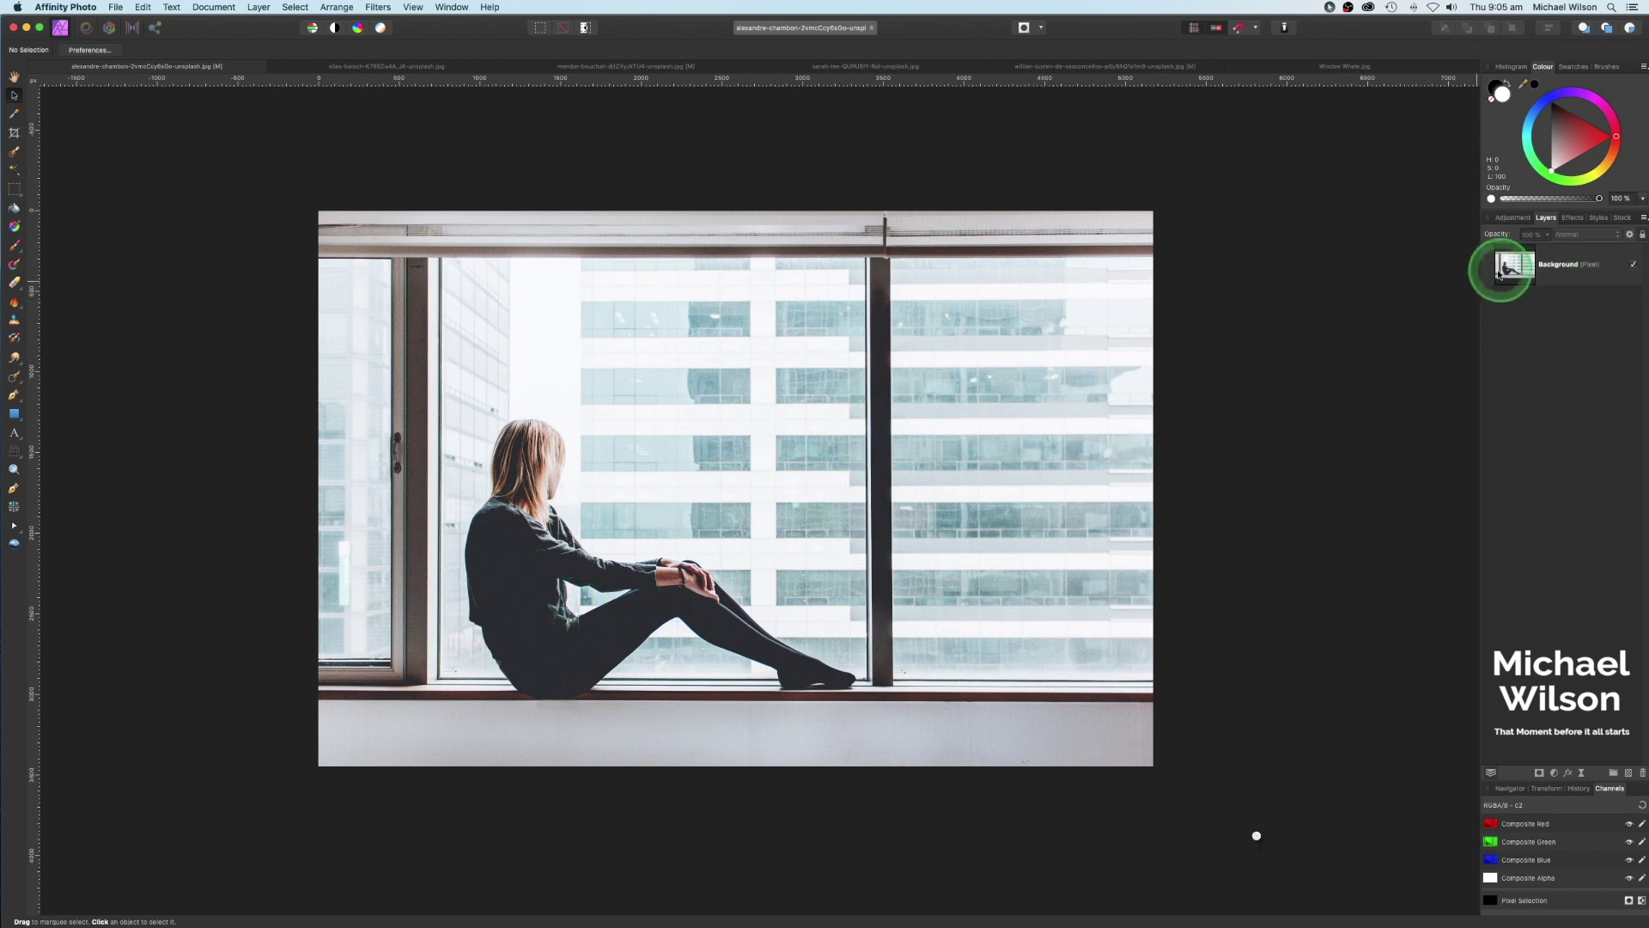
click(1550, 267)
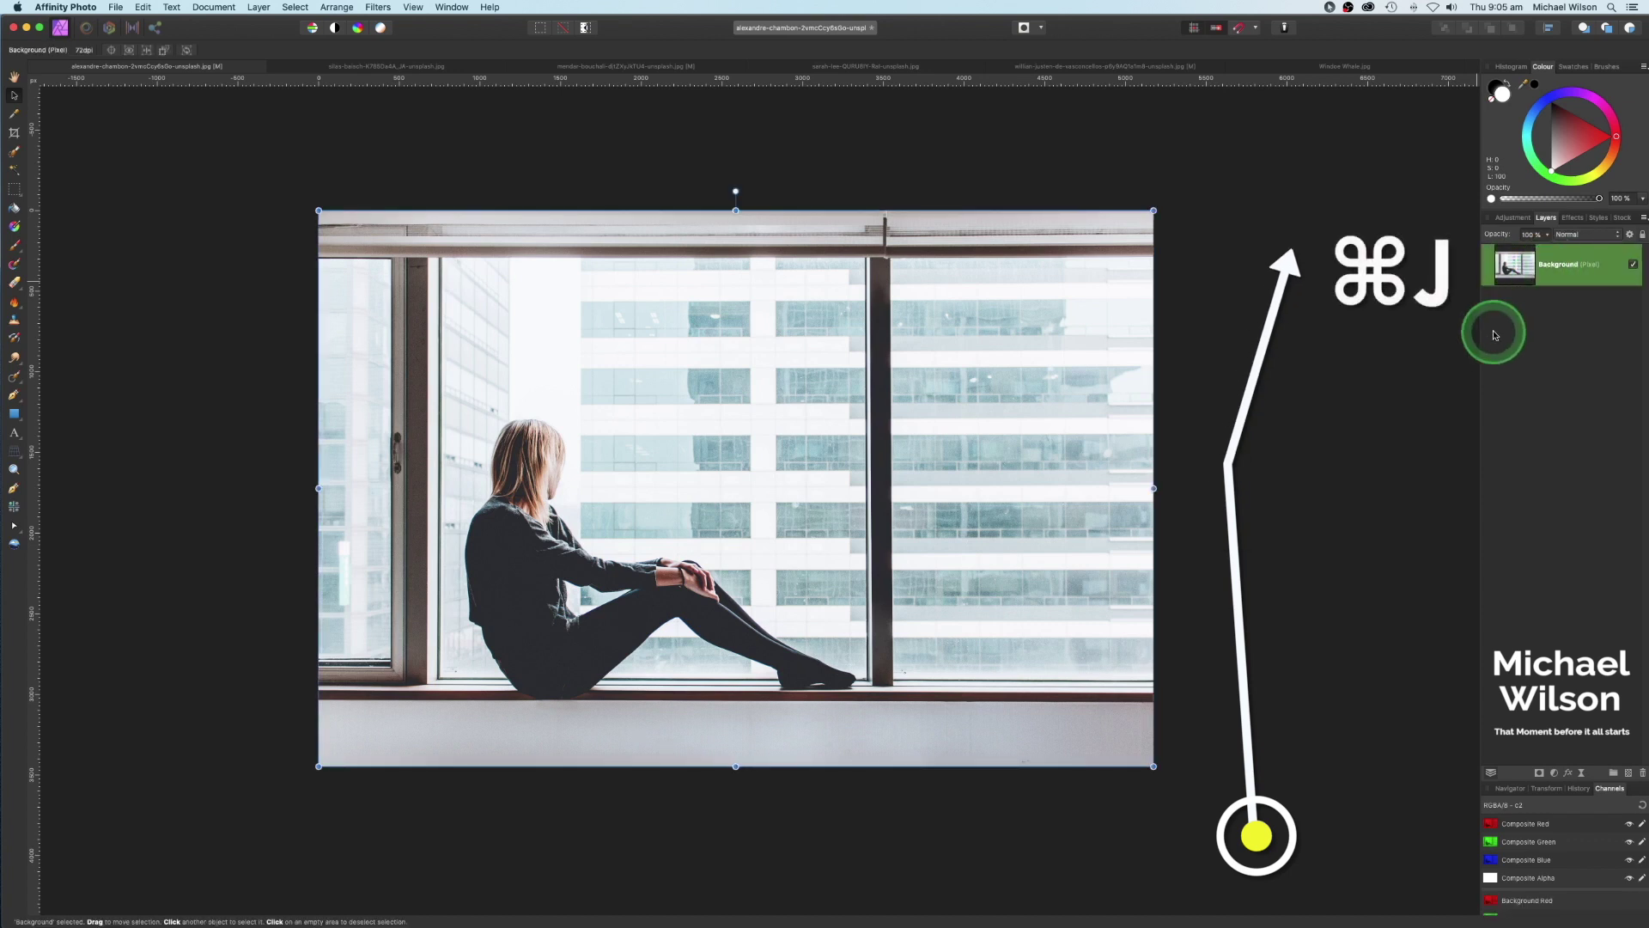
key(super+j)
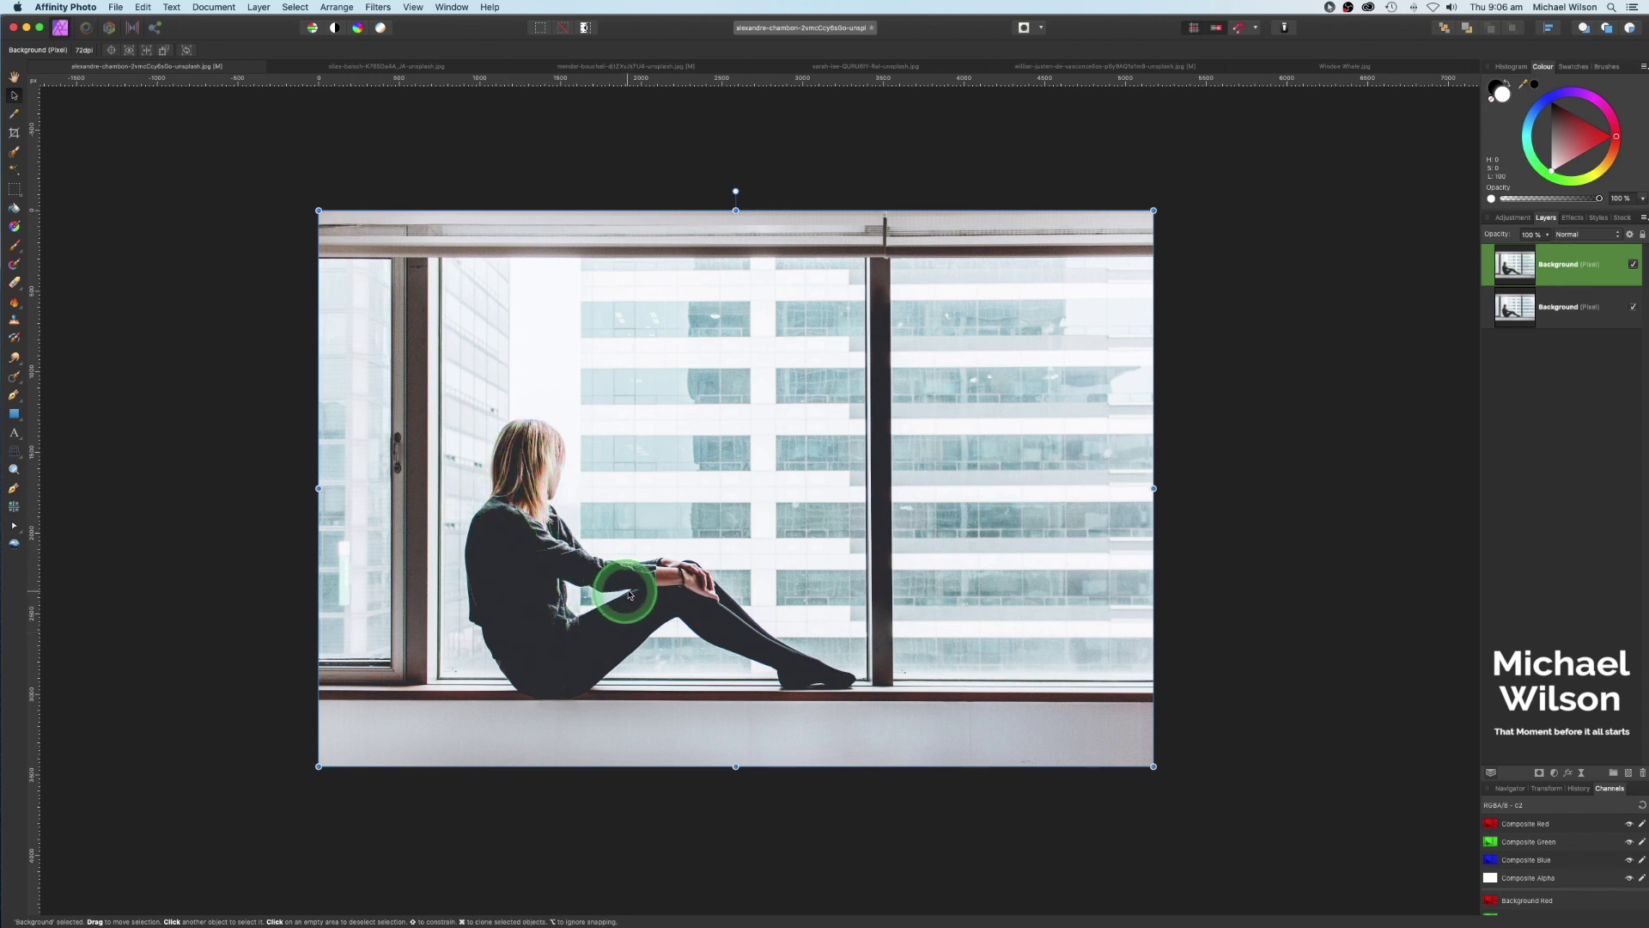
Select the seated woman's hair, body, arms and legs on the upper Background layer with the Selection Brush.
click(13, 154)
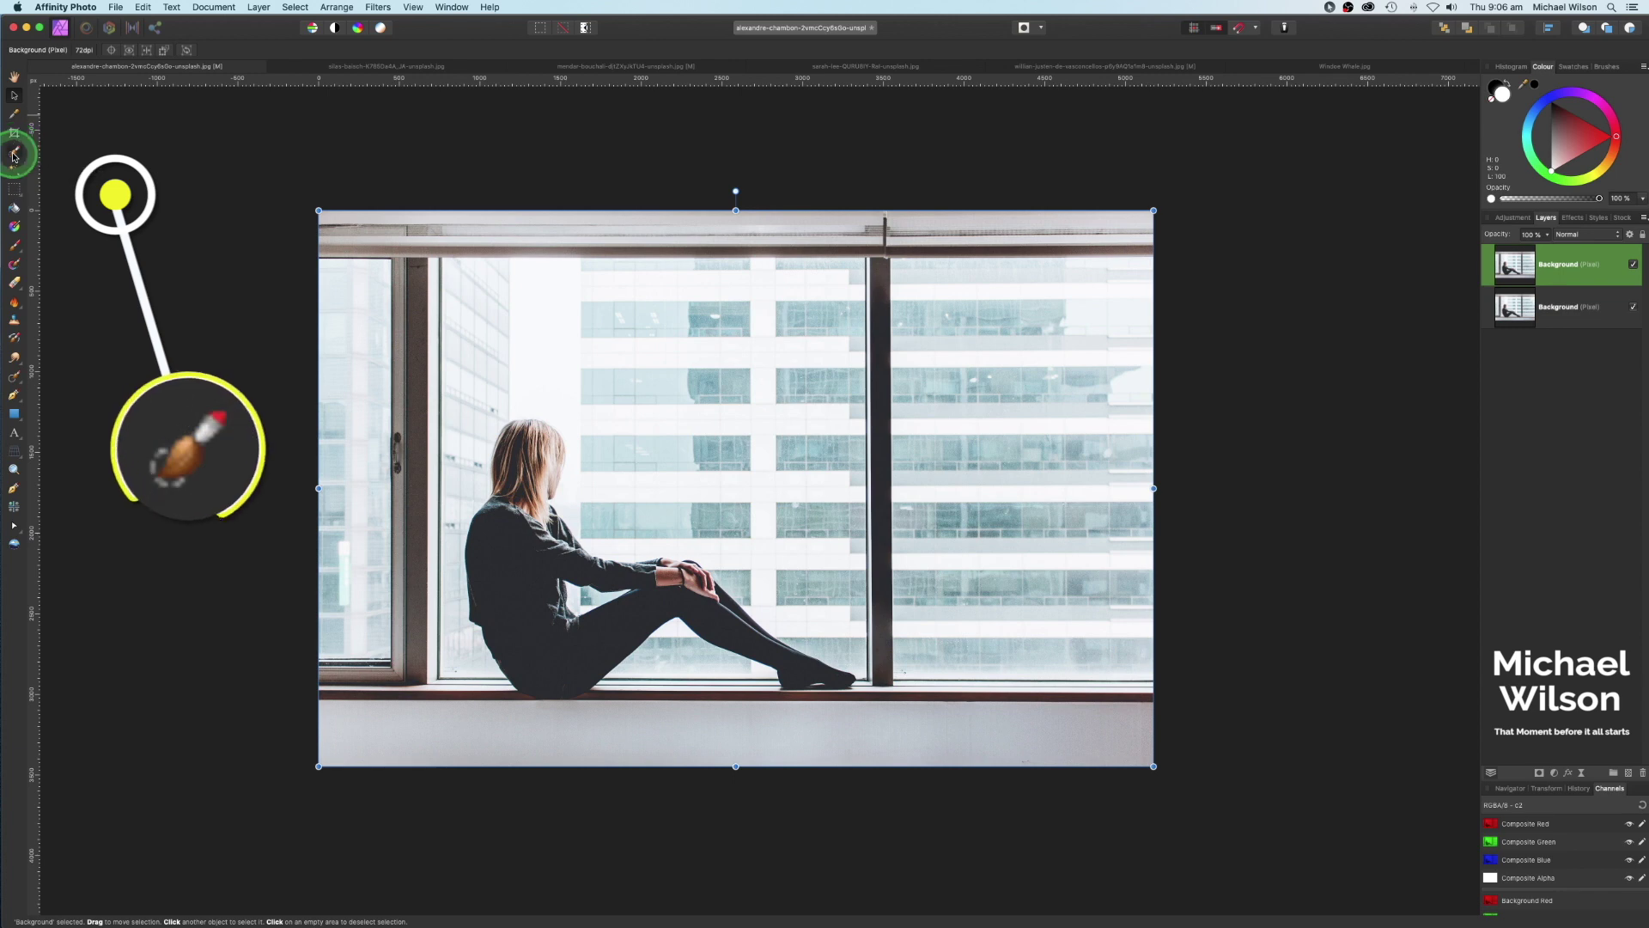
key(super+plus)
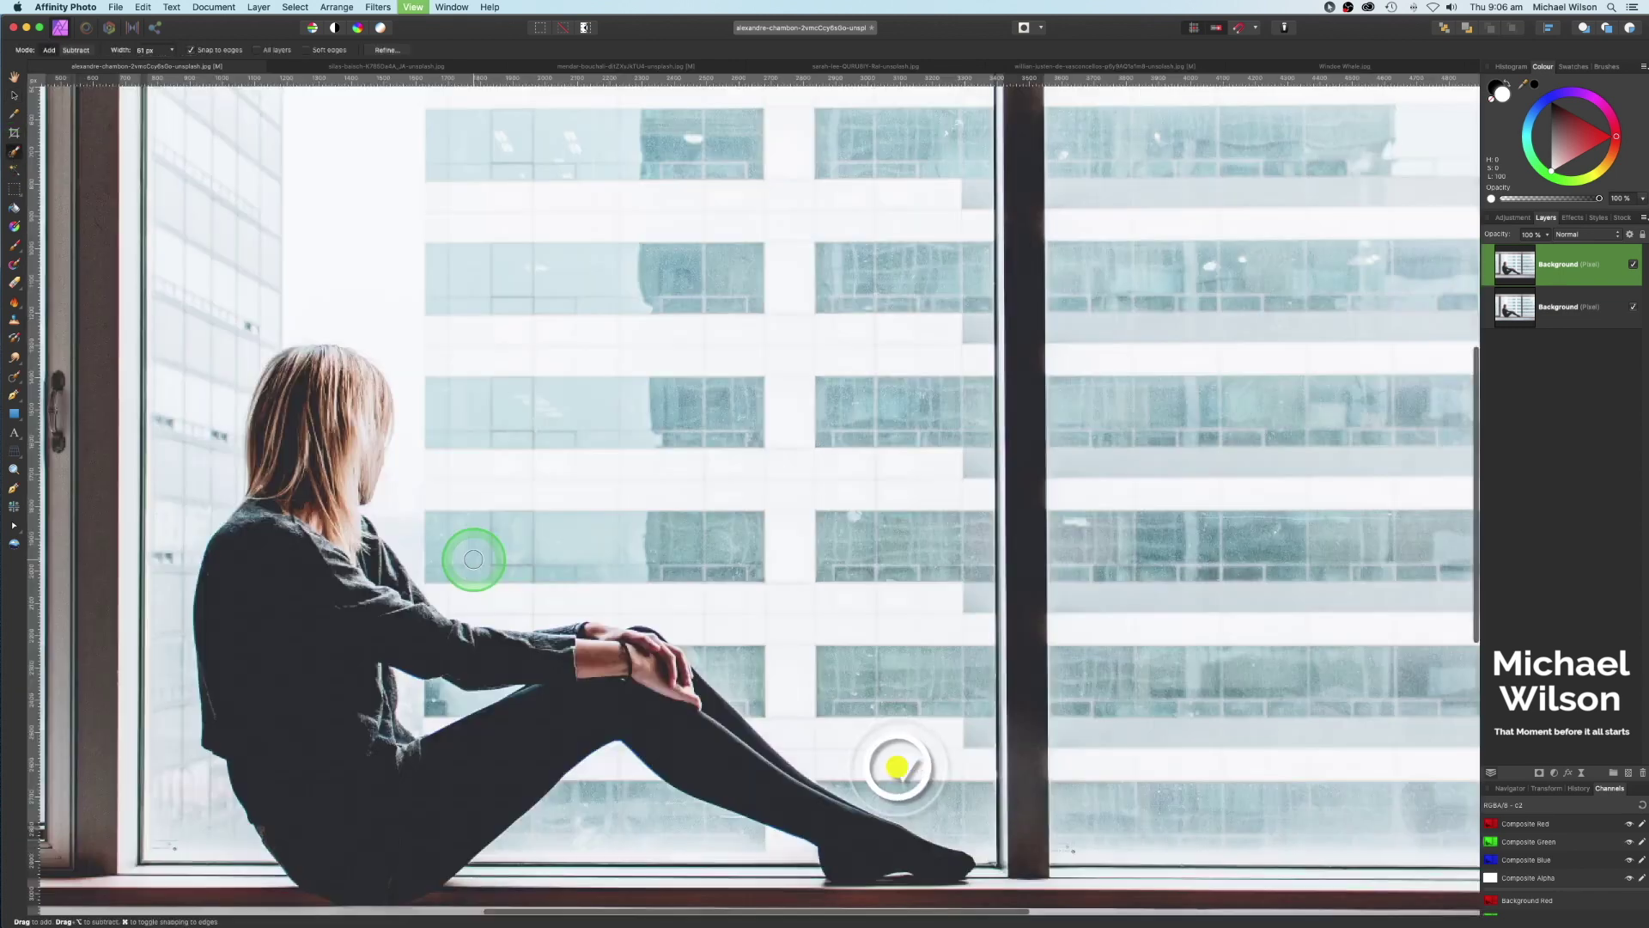
mouse_move(475, 555)
mouse_down()
mouse_move(711, 442)
mouse_move(722, 456)
mouse_up()
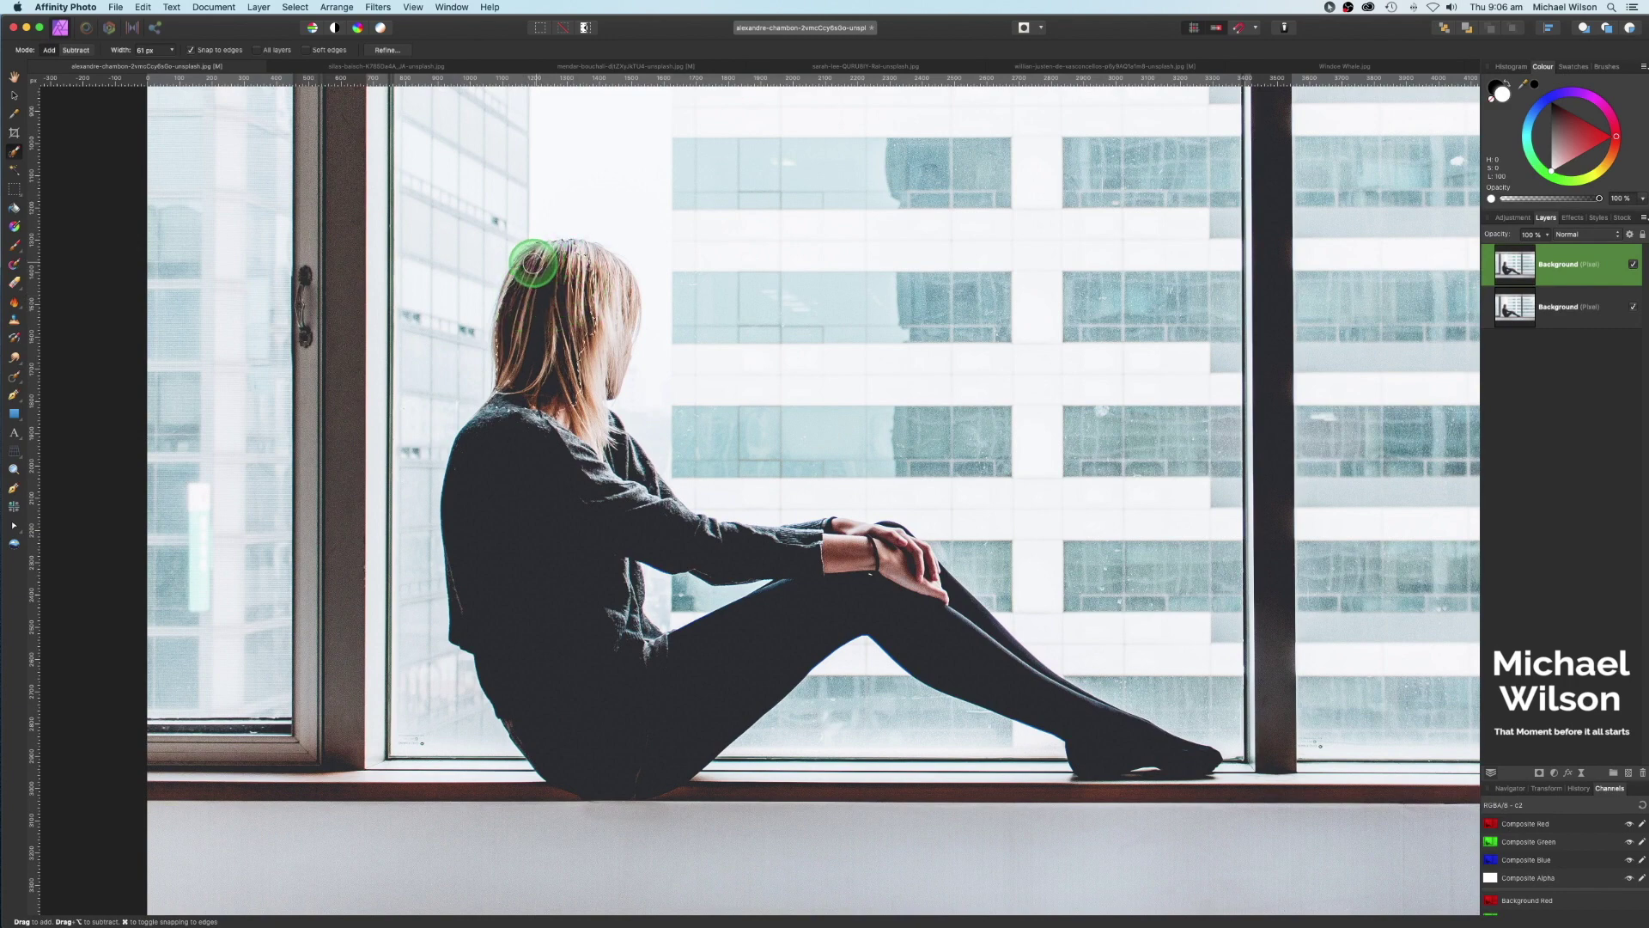
mouse_move(527, 458)
mouse_down()
mouse_move(490, 416)
mouse_move(518, 626)
mouse_move(584, 471)
mouse_move(539, 672)
mouse_move(501, 652)
mouse_move(526, 713)
mouse_move(622, 747)
mouse_move(715, 664)
mouse_move(721, 533)
mouse_up()
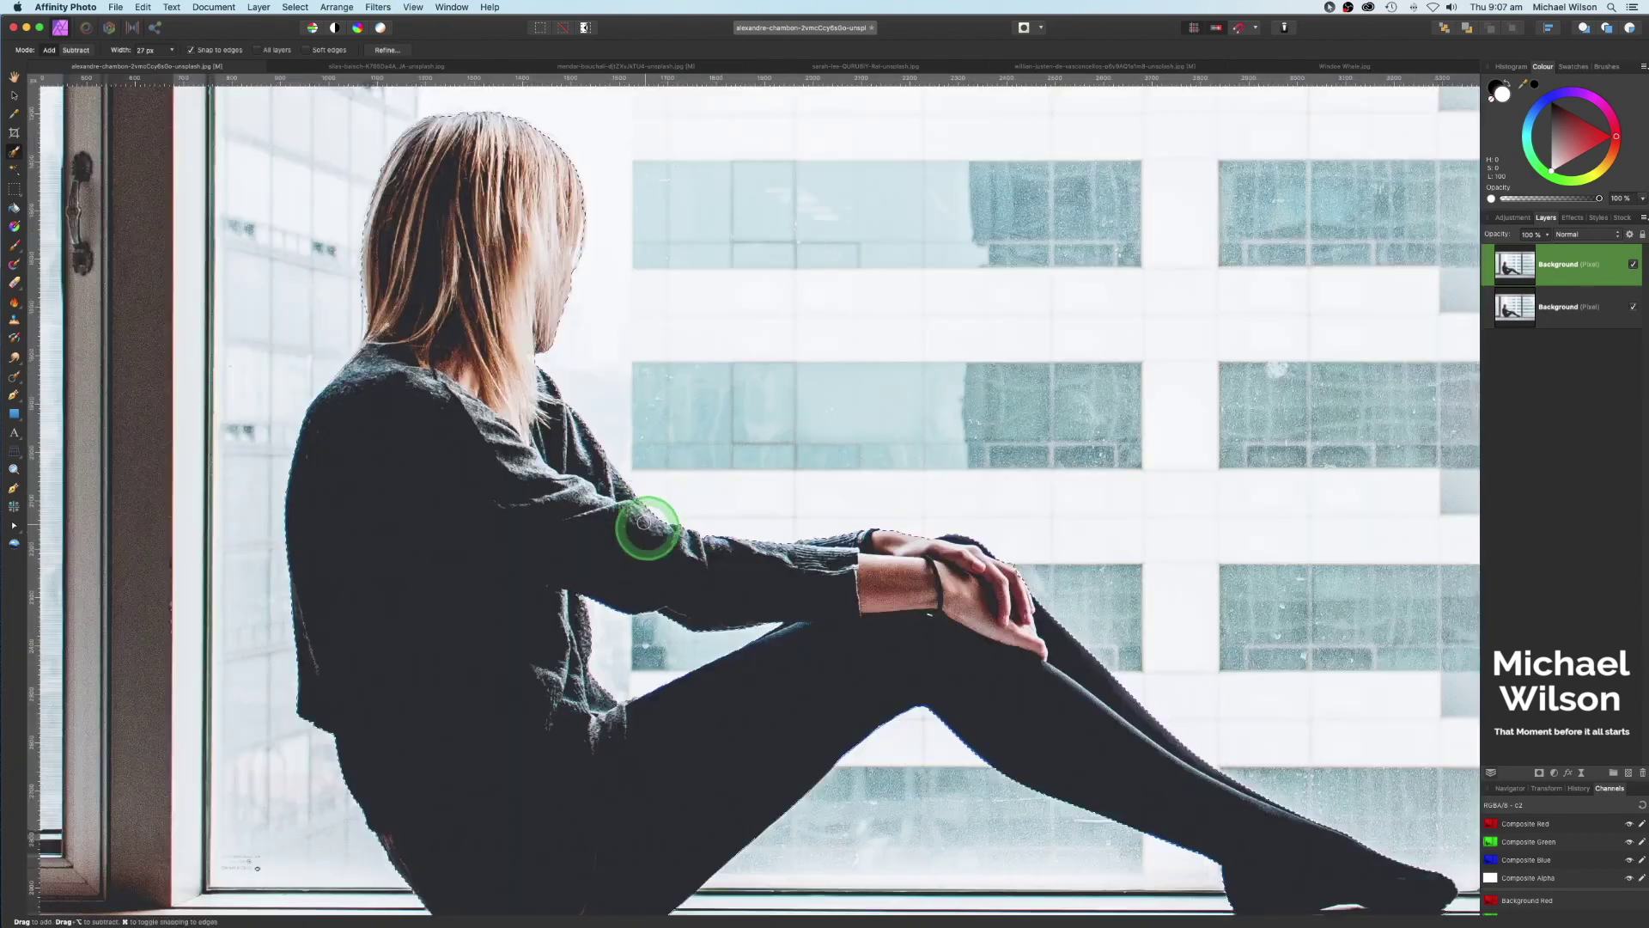
mouse_move(648, 523)
mouse_down()
mouse_move(629, 482)
mouse_move(549, 413)
mouse_move(544, 383)
mouse_move(503, 424)
mouse_up()
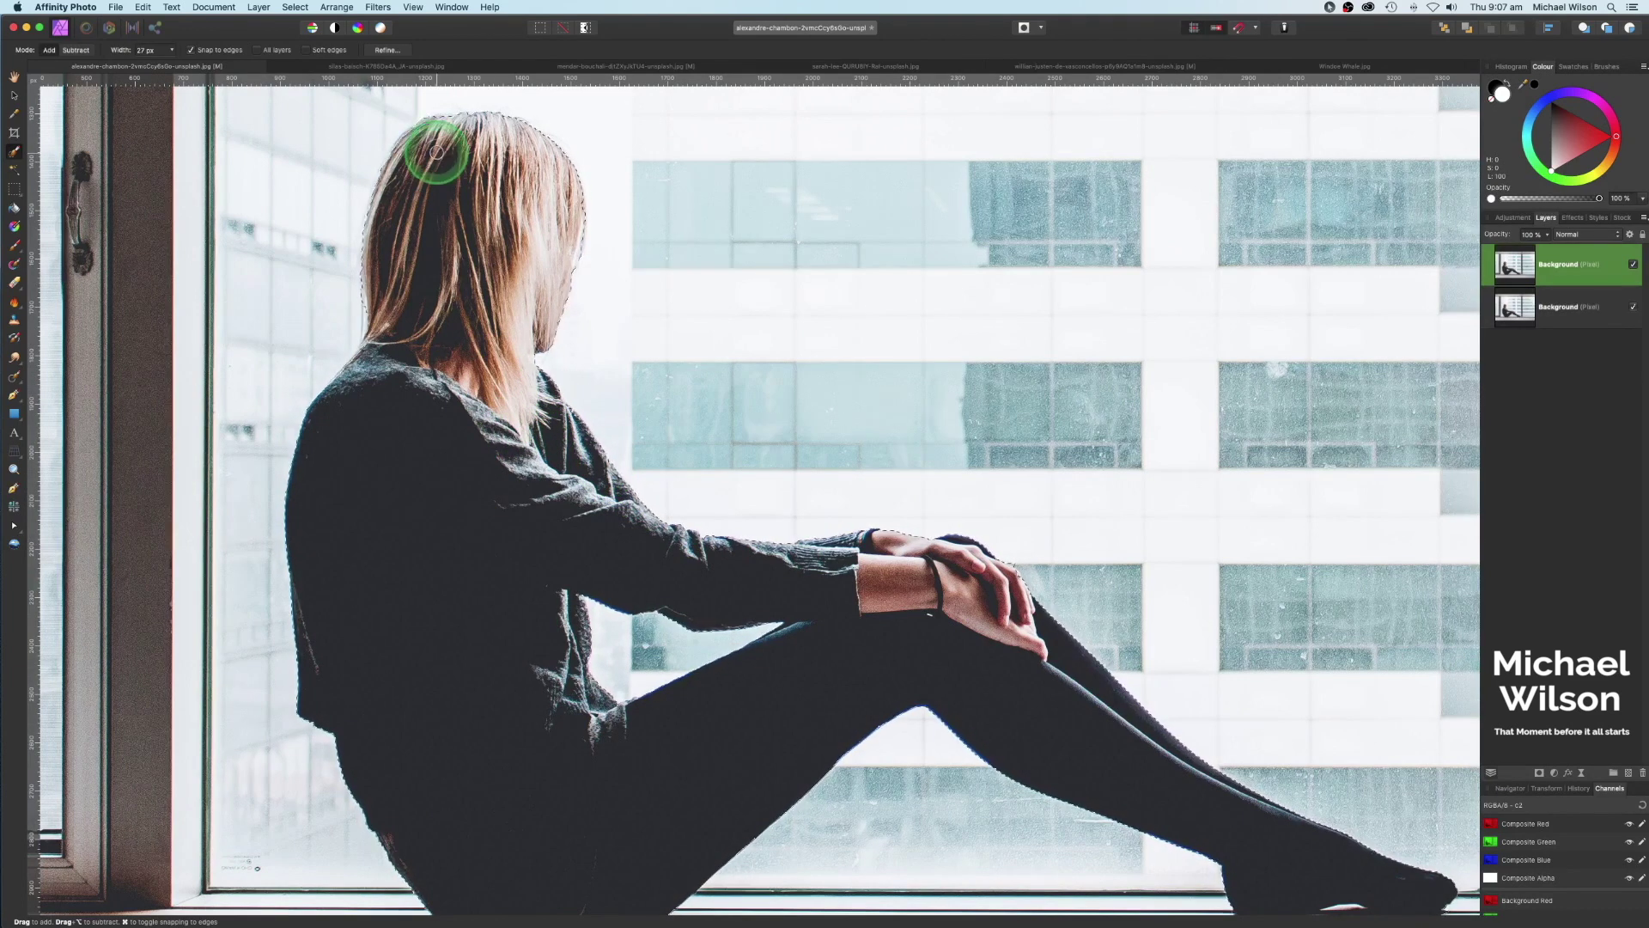
drag(431, 137, 379, 184)
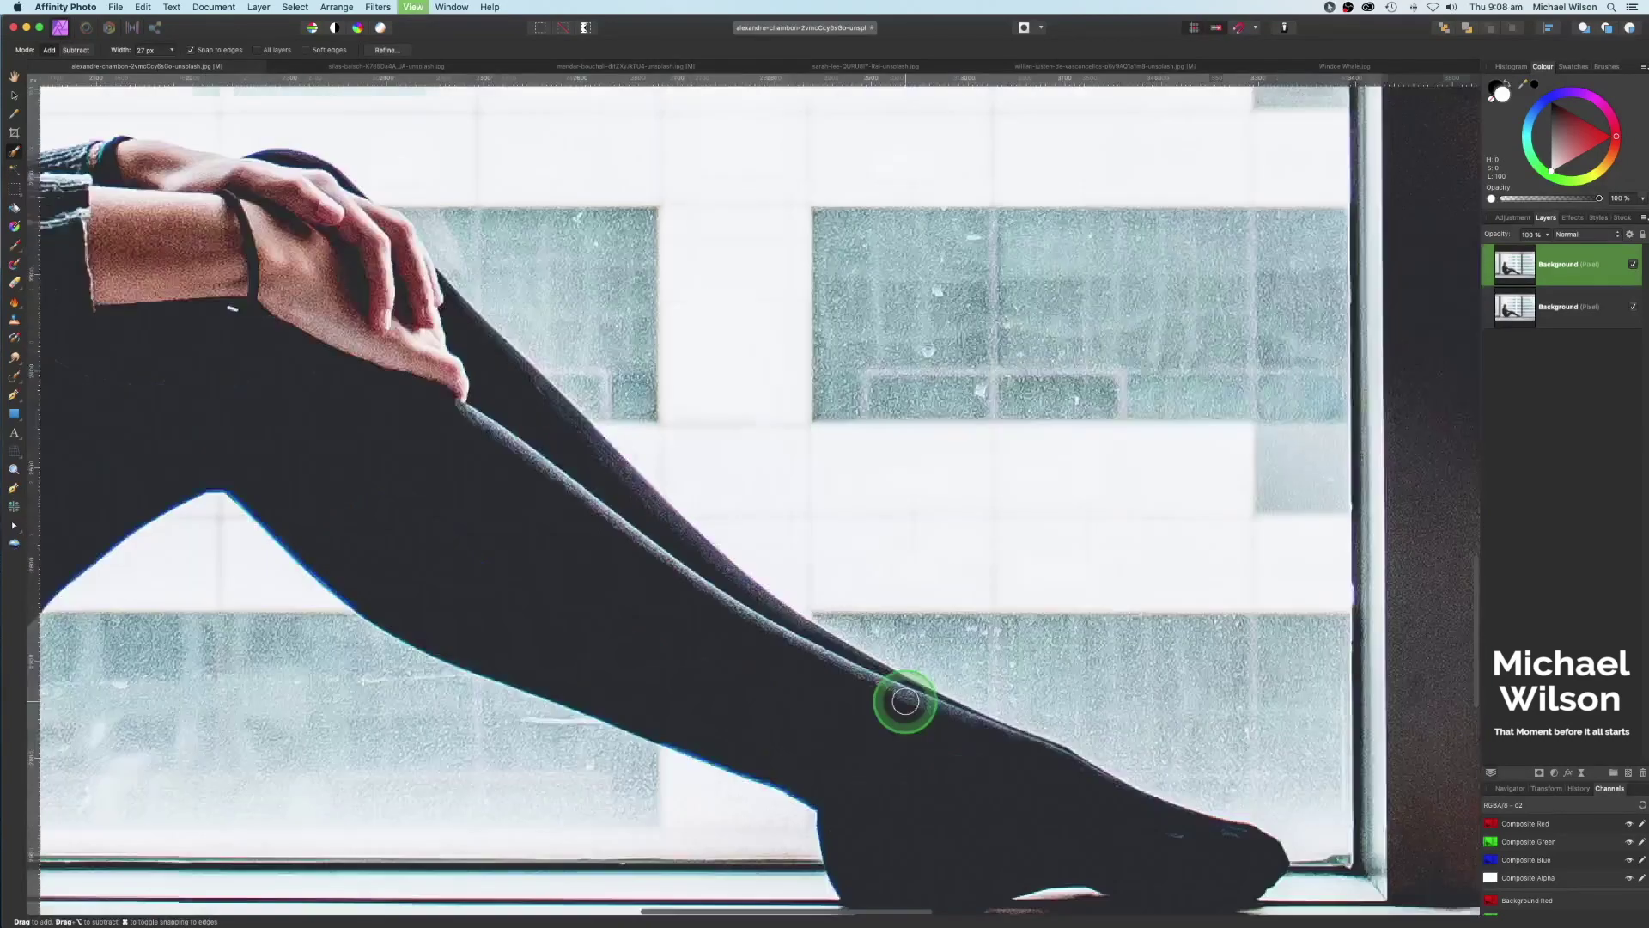
Subtract the small bright gap beneath the woman's foot from the selection using a smaller brush.
drag(906, 702, 890, 356)
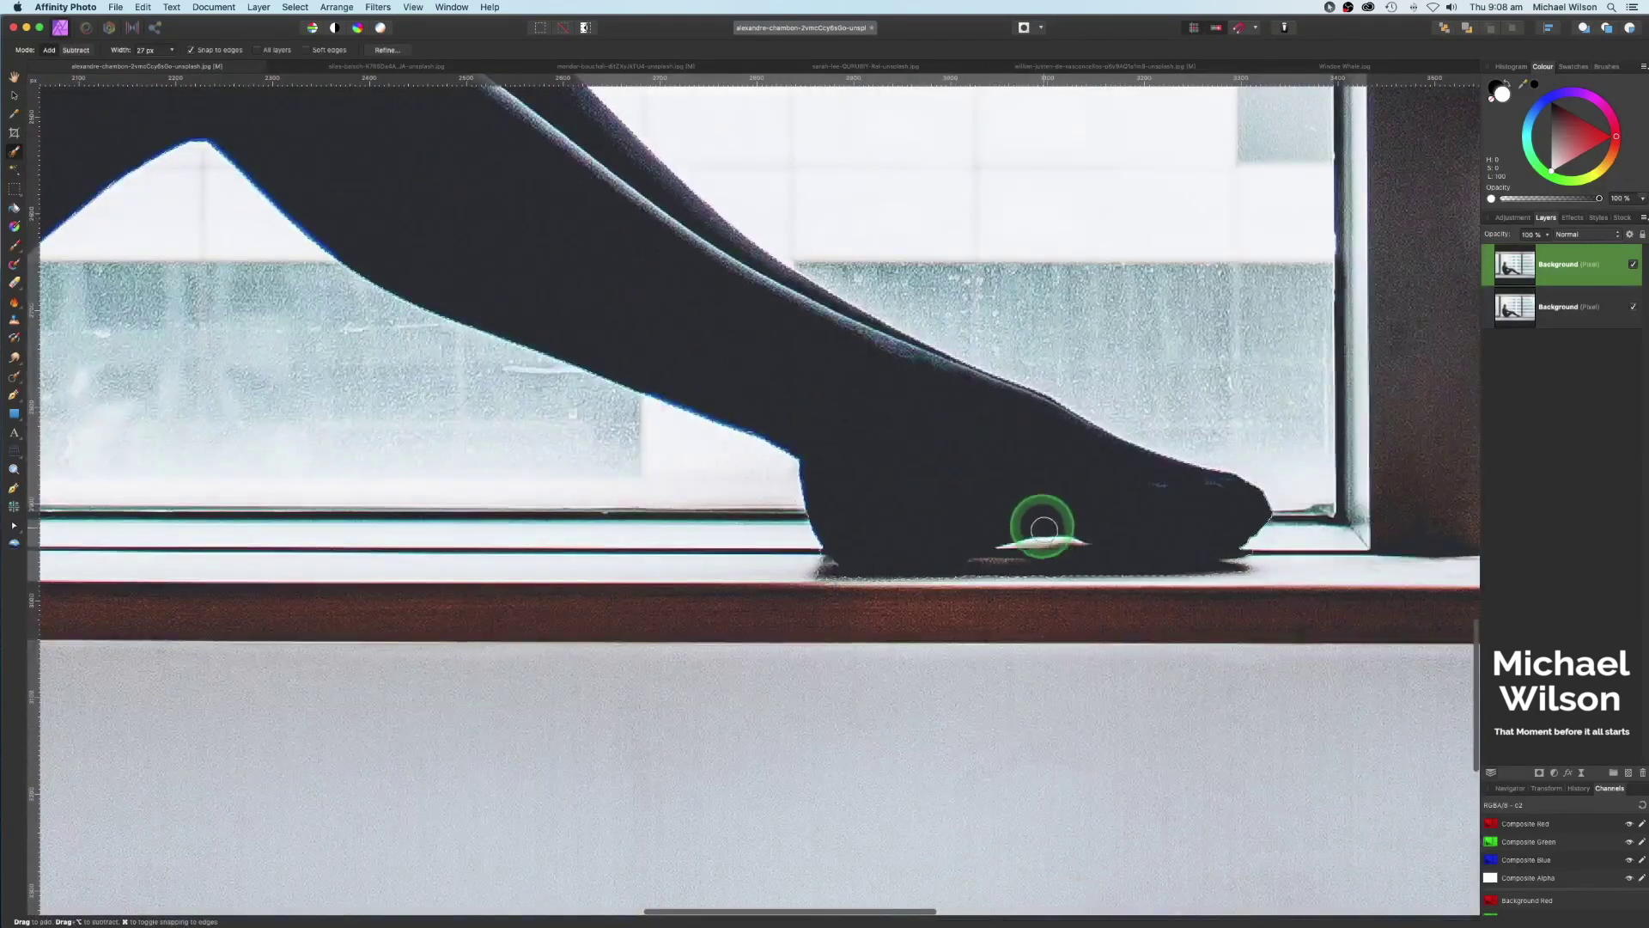
key(bracketleft)
key(bracketleft)
key(bracketleft)
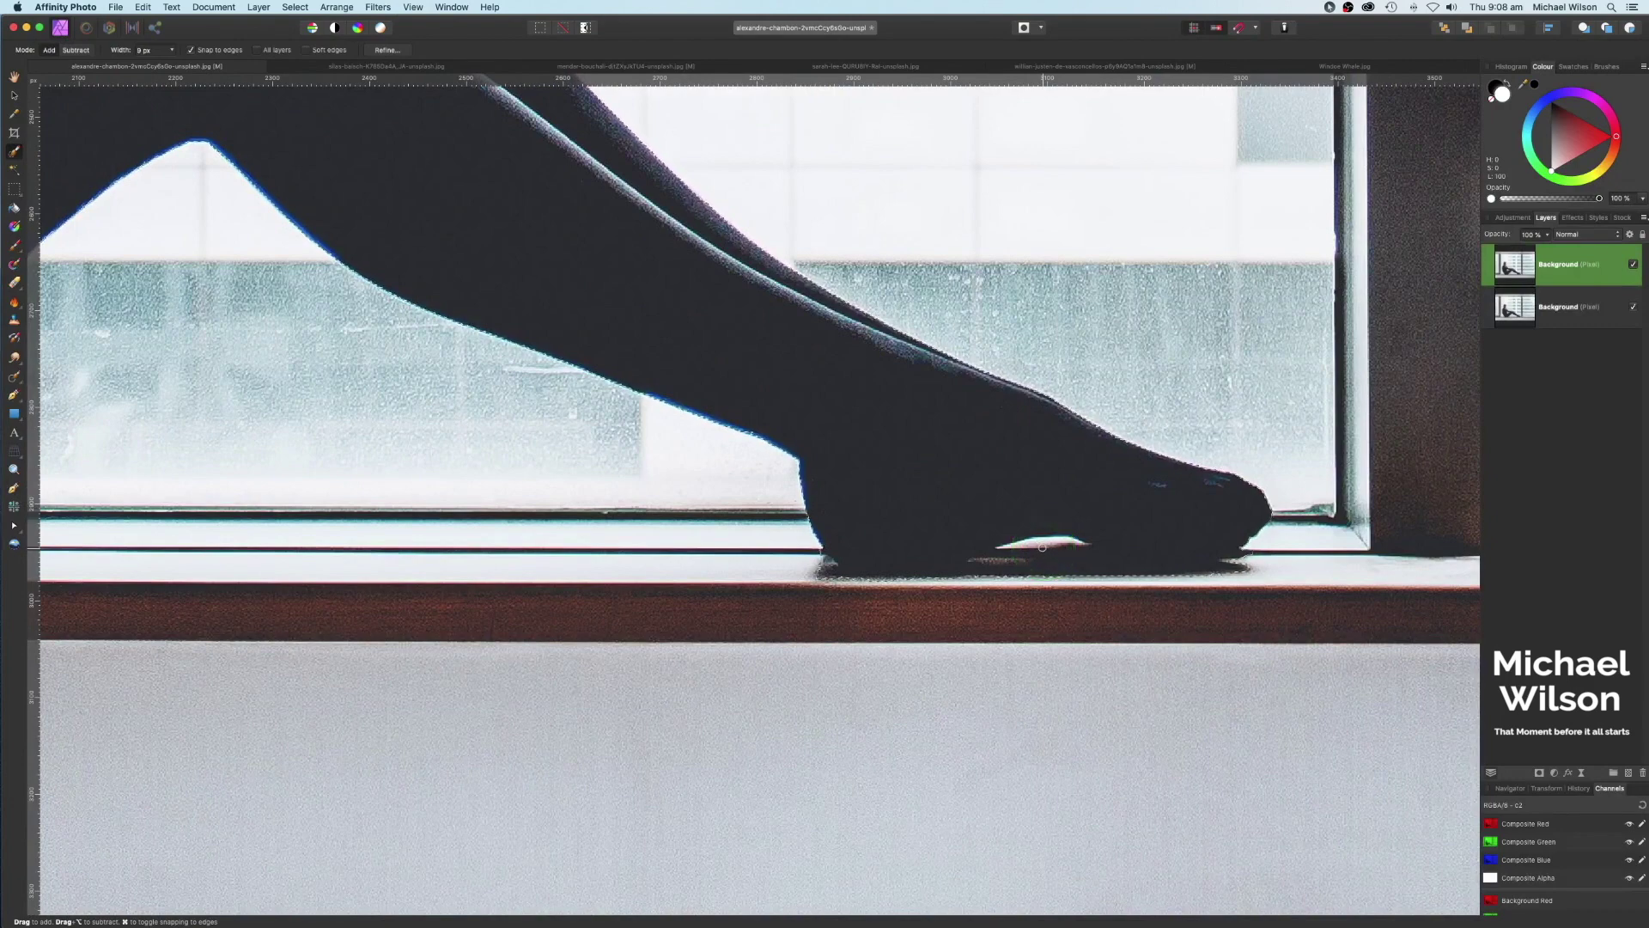
mouse_move(1043, 547)
mouse_down()
mouse_move(1004, 549)
mouse_move(1059, 541)
mouse_move(1056, 571)
mouse_move(758, 582)
mouse_move(777, 570)
mouse_move(767, 585)
mouse_up()
key(super+minus)
key(super+minus)
key(super+minus)
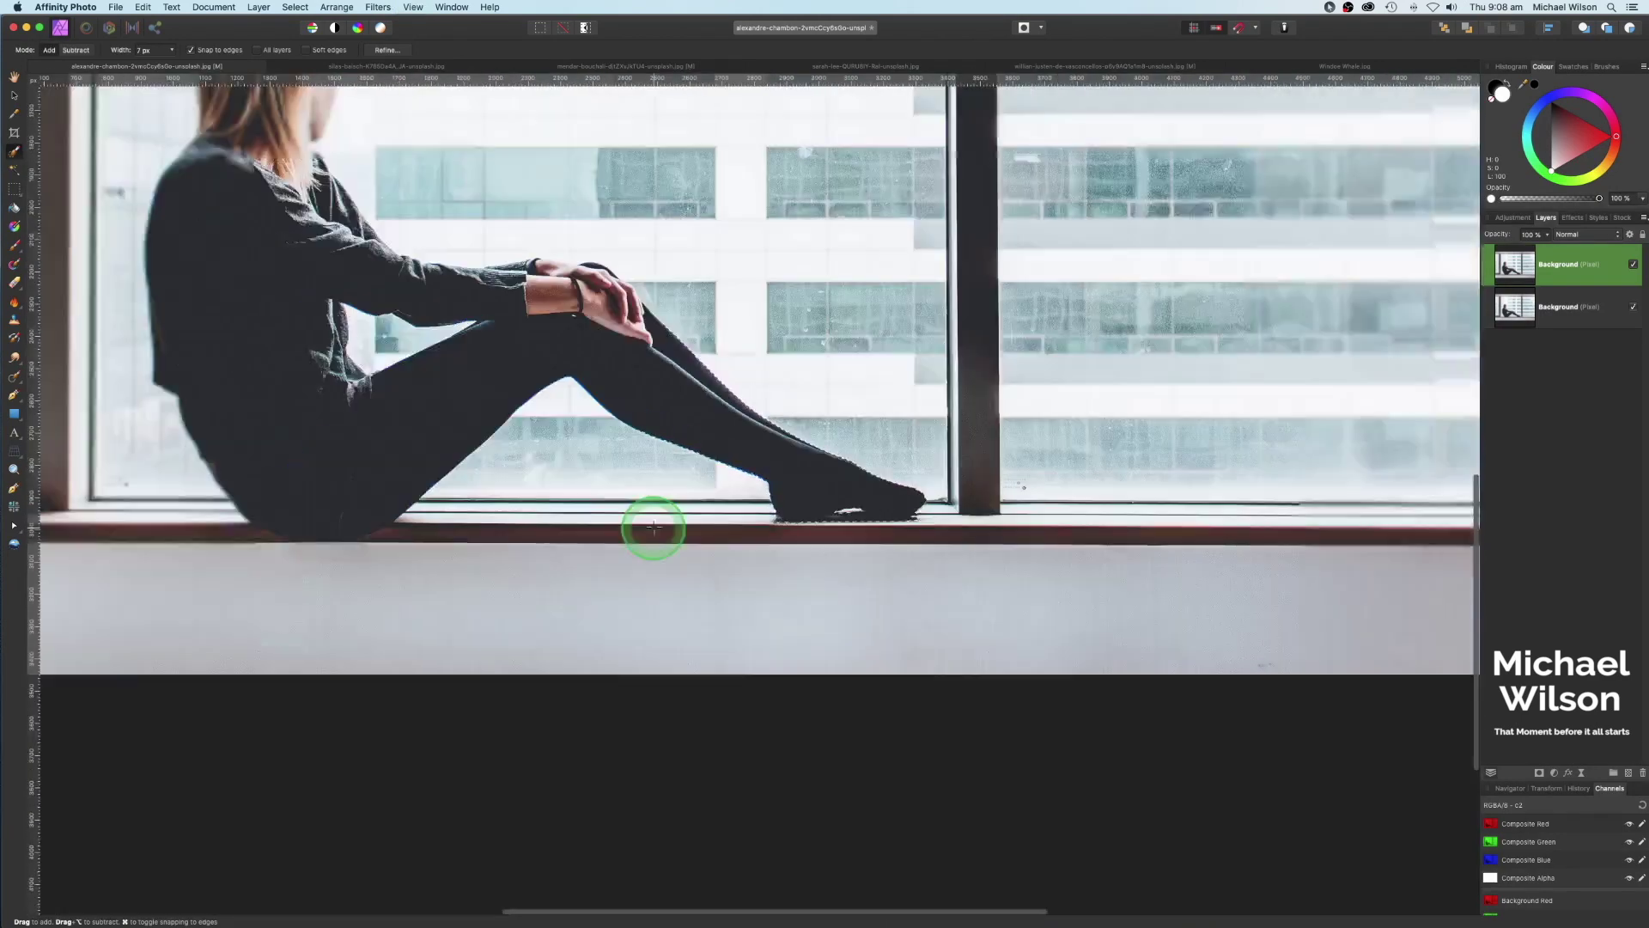
Refine the woman's selection with Smooth 0.2 px and Feather 0.2 px, and apply it as a selection.
key(space)
key(super+minus)
click(386, 51)
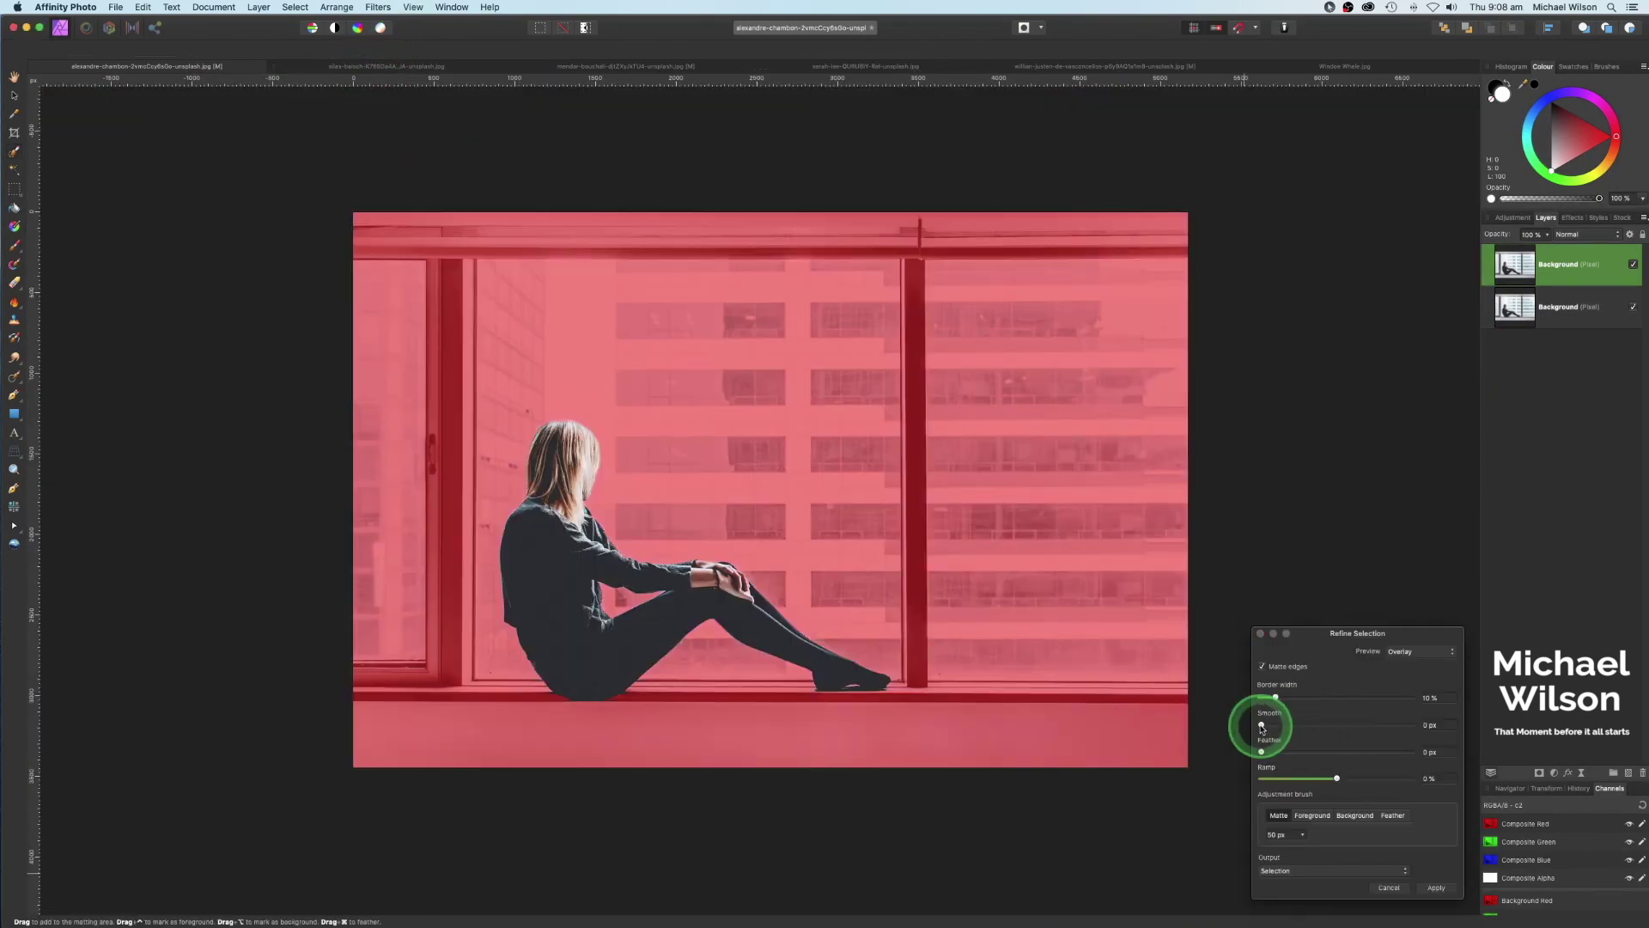
drag(1262, 726, 1264, 754)
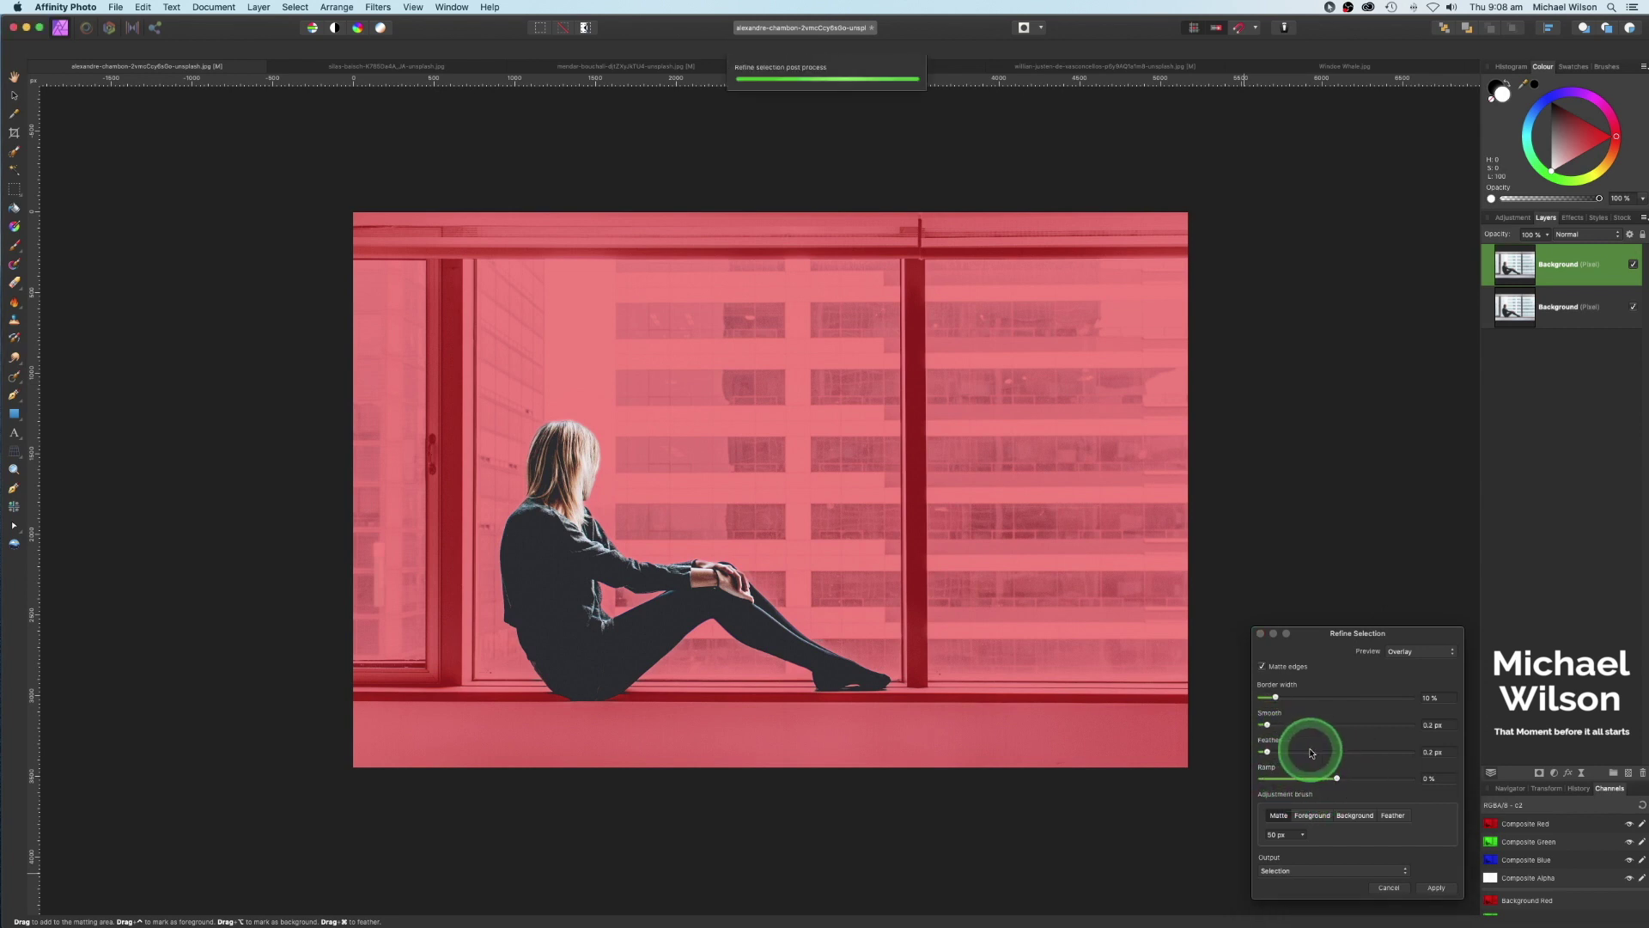
click(1446, 887)
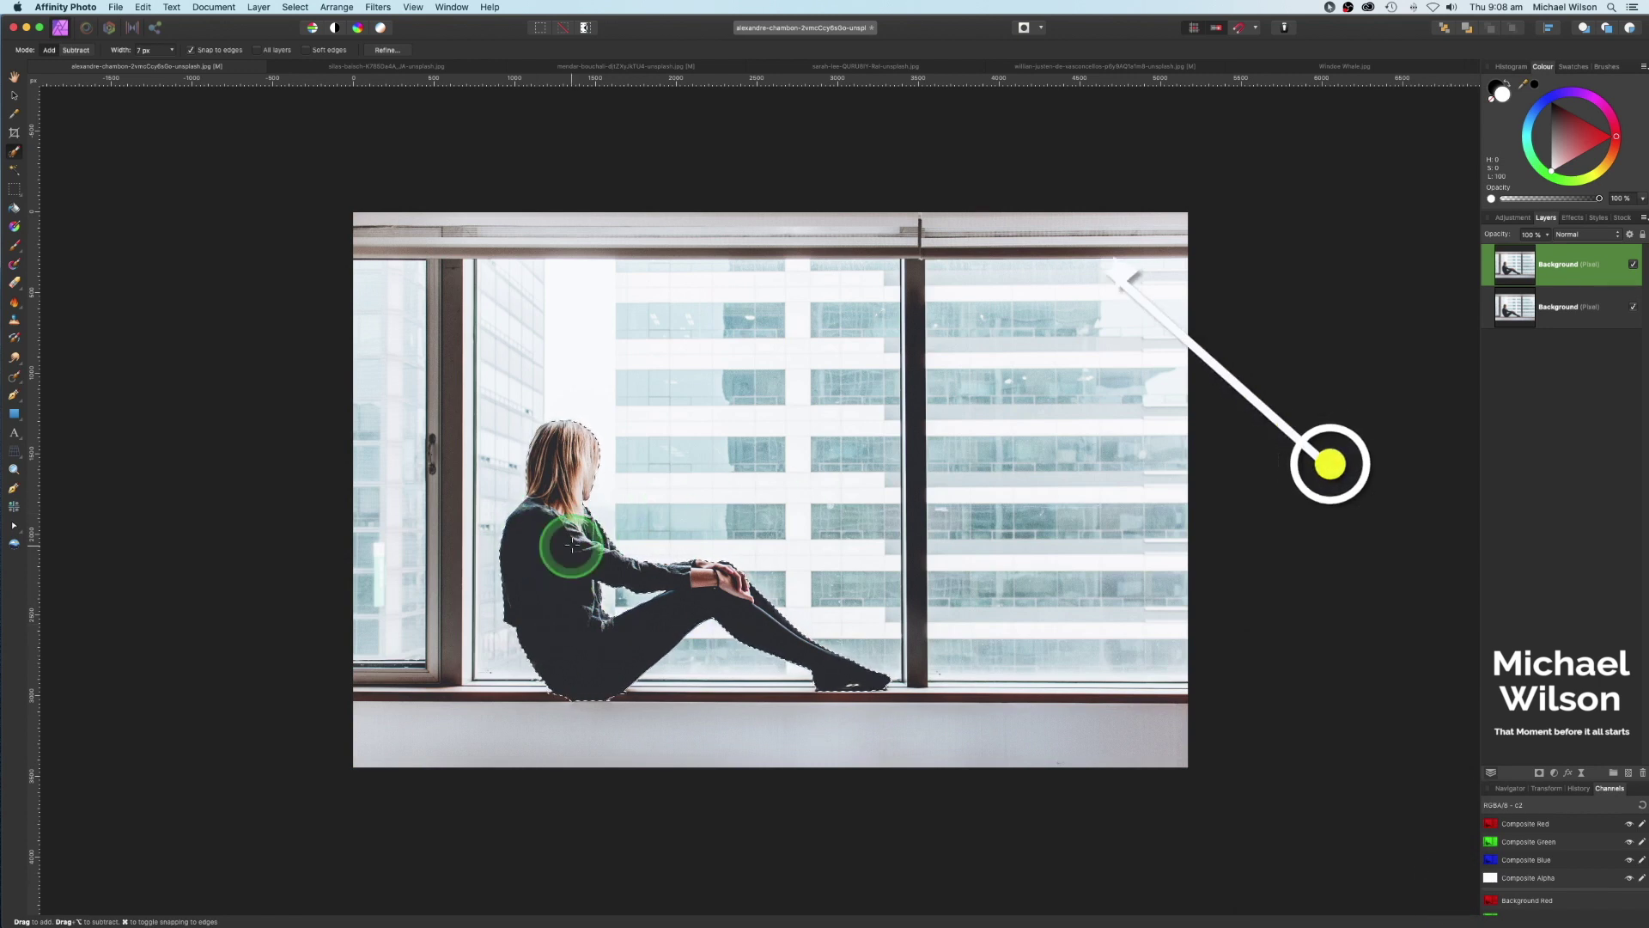
Copy the selected woman onto a new layer, clear the selection and hide that layer.
key(super+c)
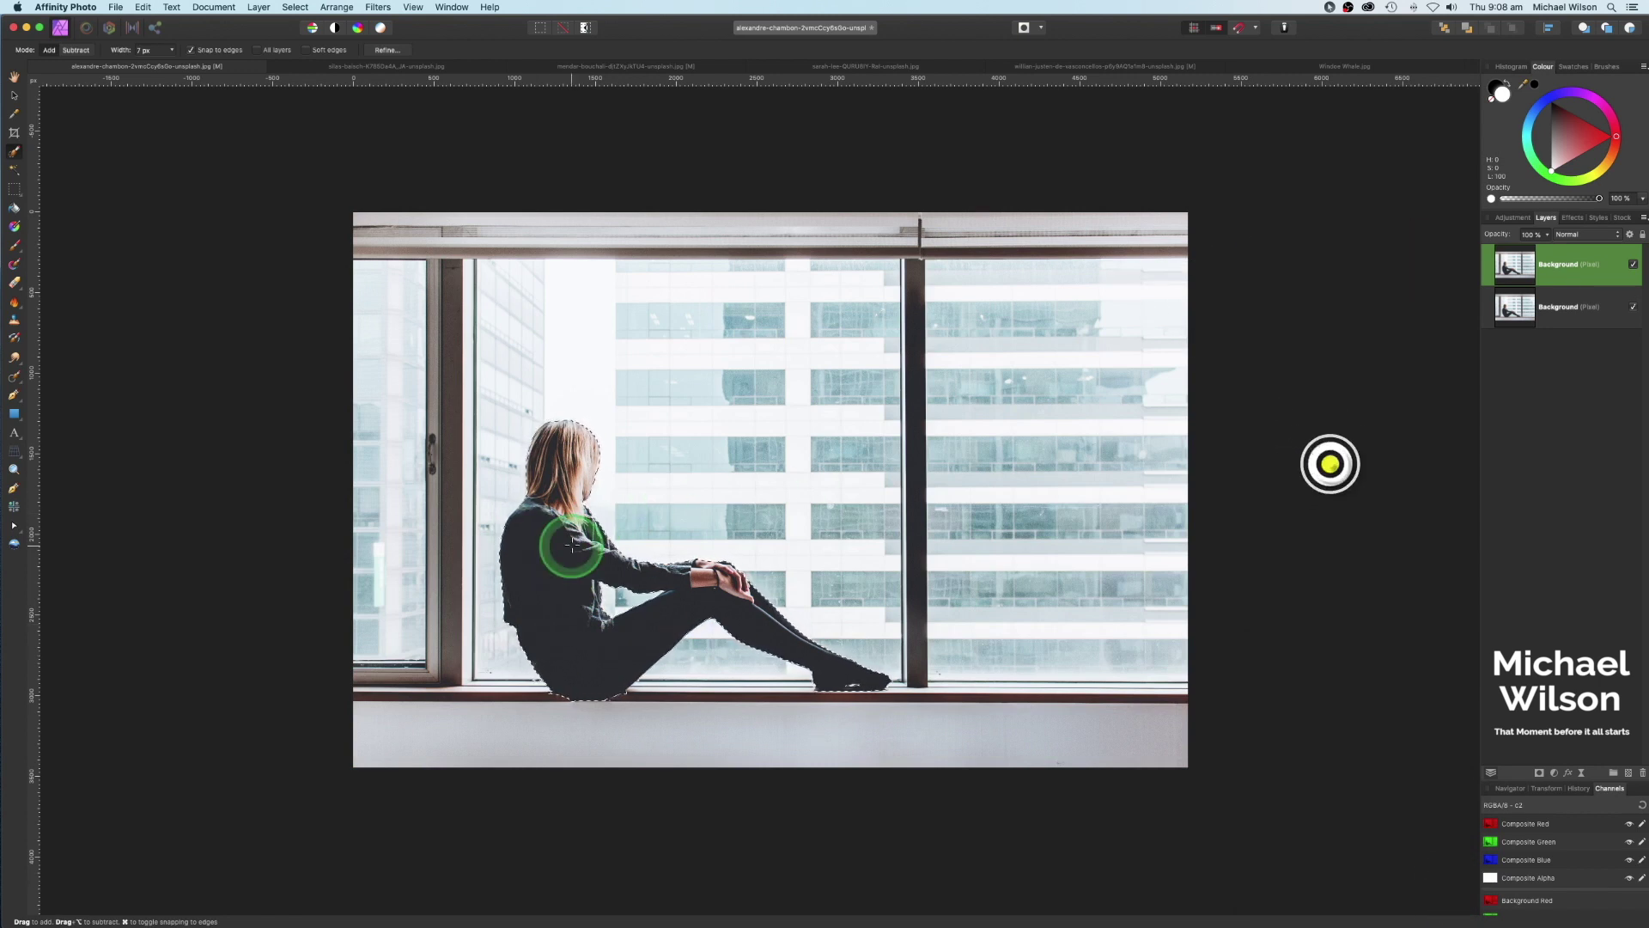
key(super+v)
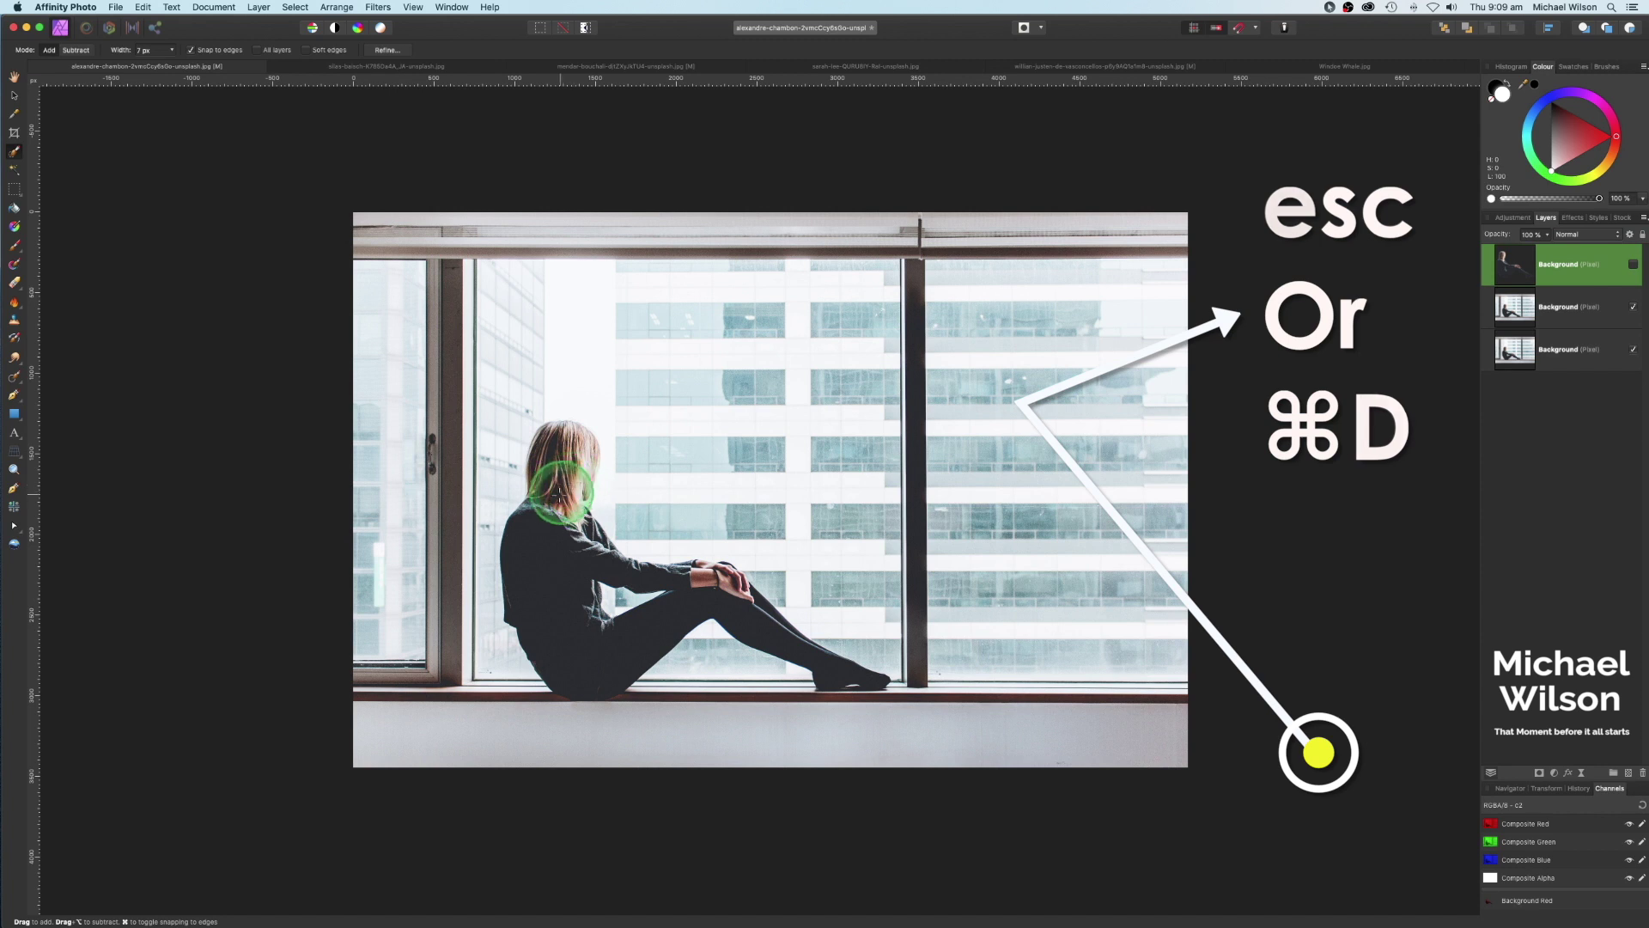
Copy the underwater ocean image and paste it above the duplicated window photo layer.
click(1561, 310)
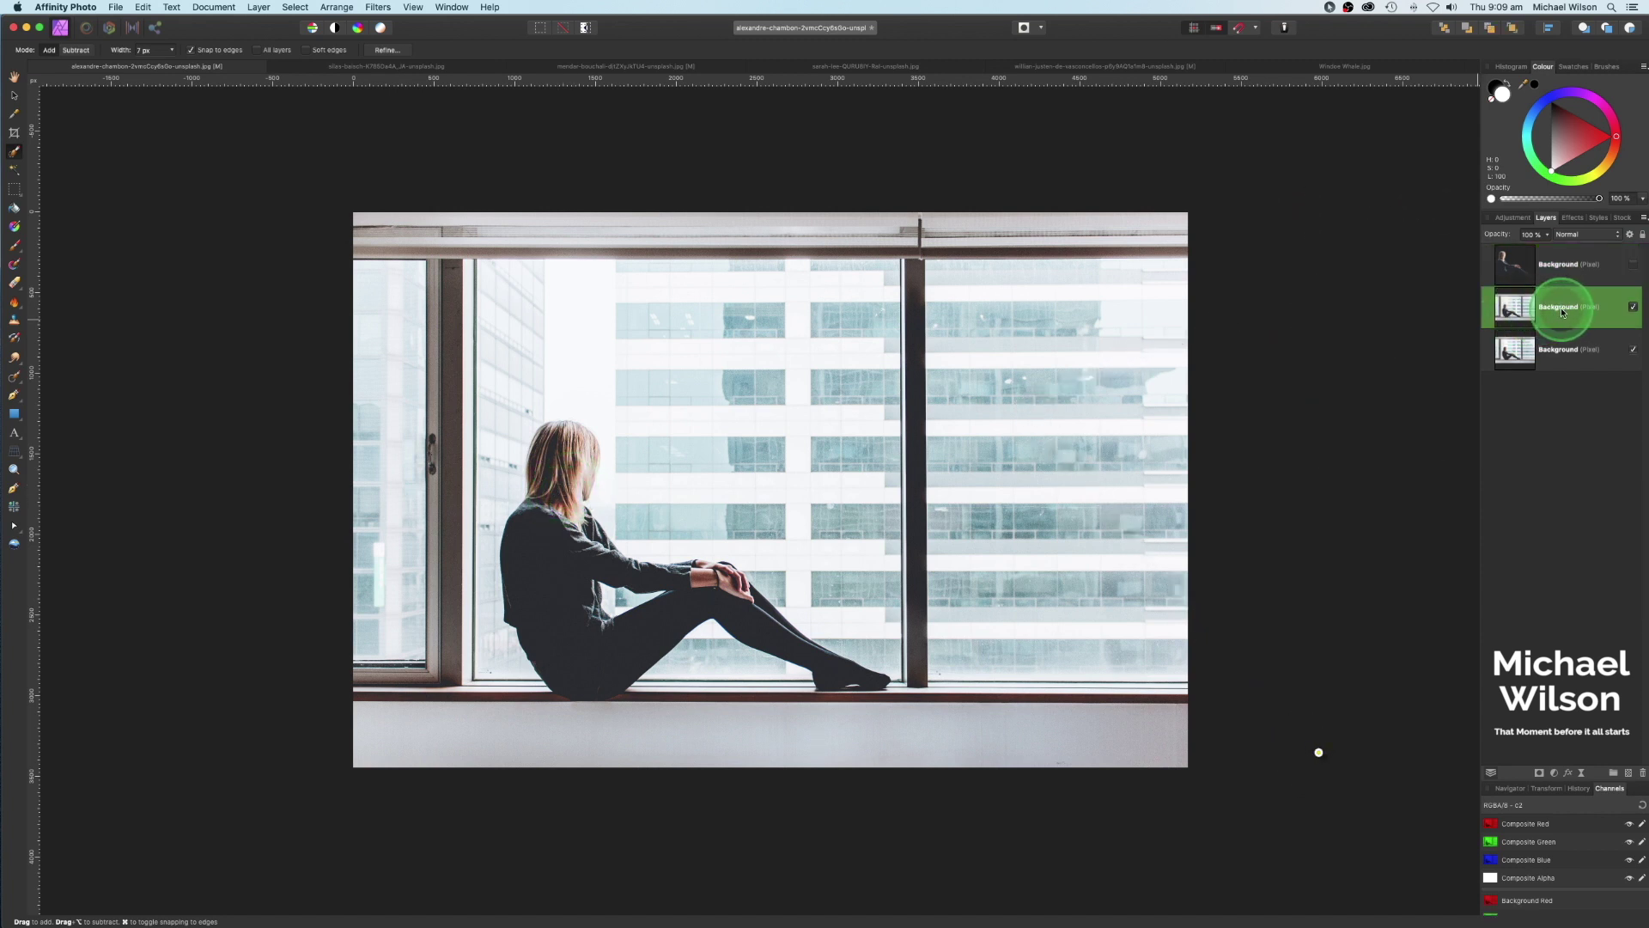
click(395, 69)
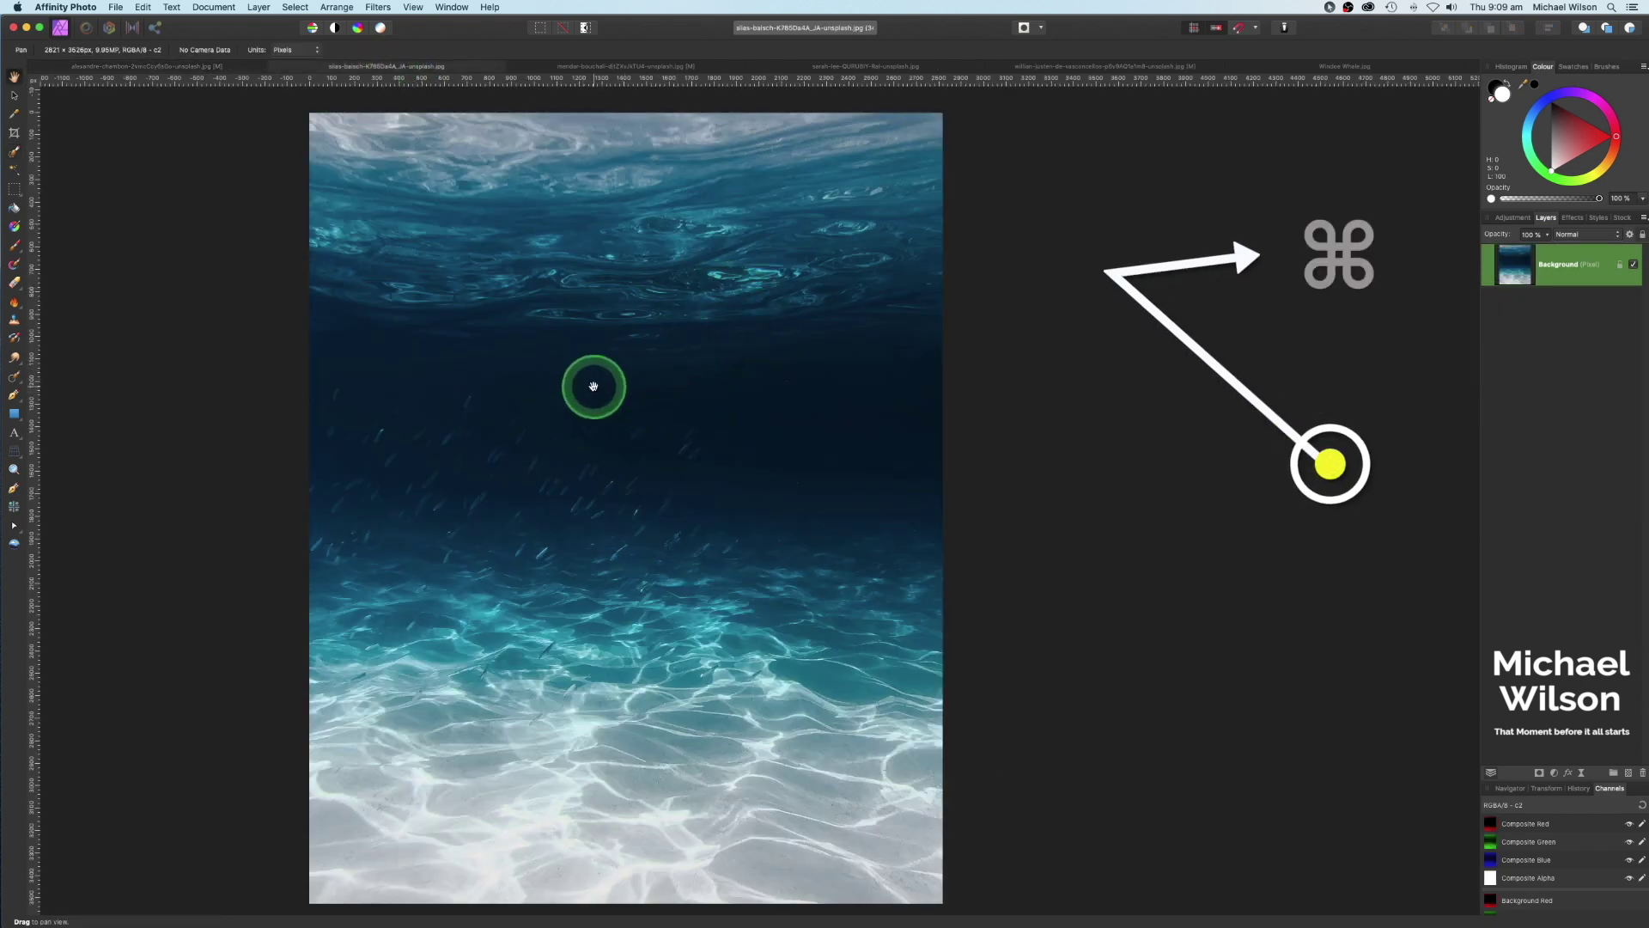
key(super+c)
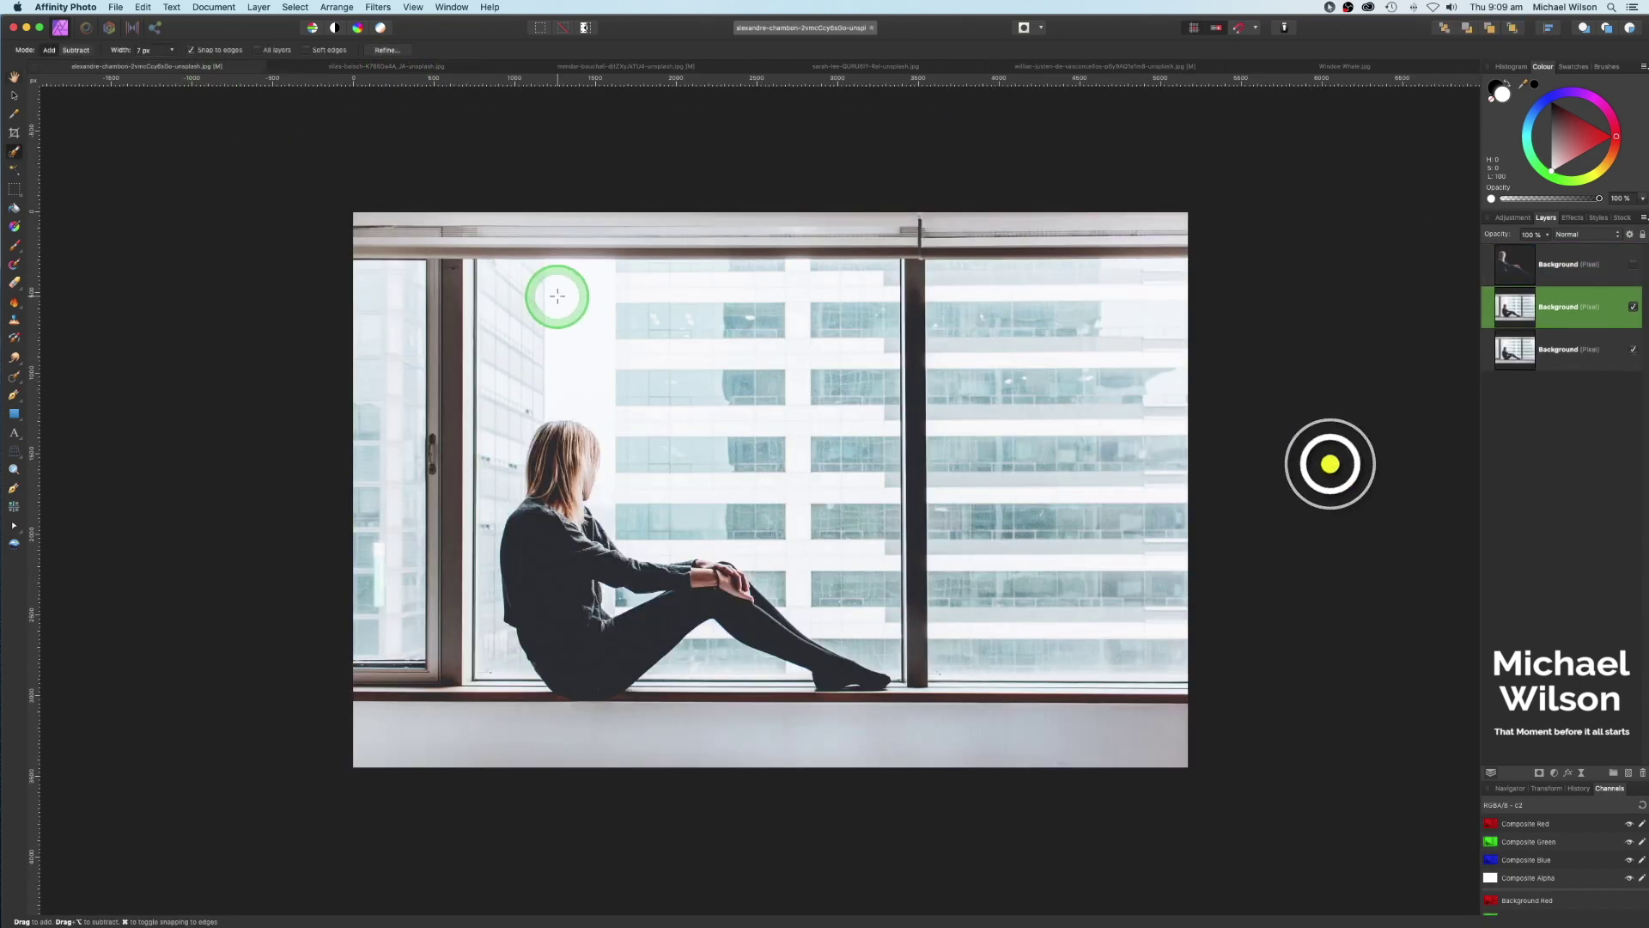
key(super+v)
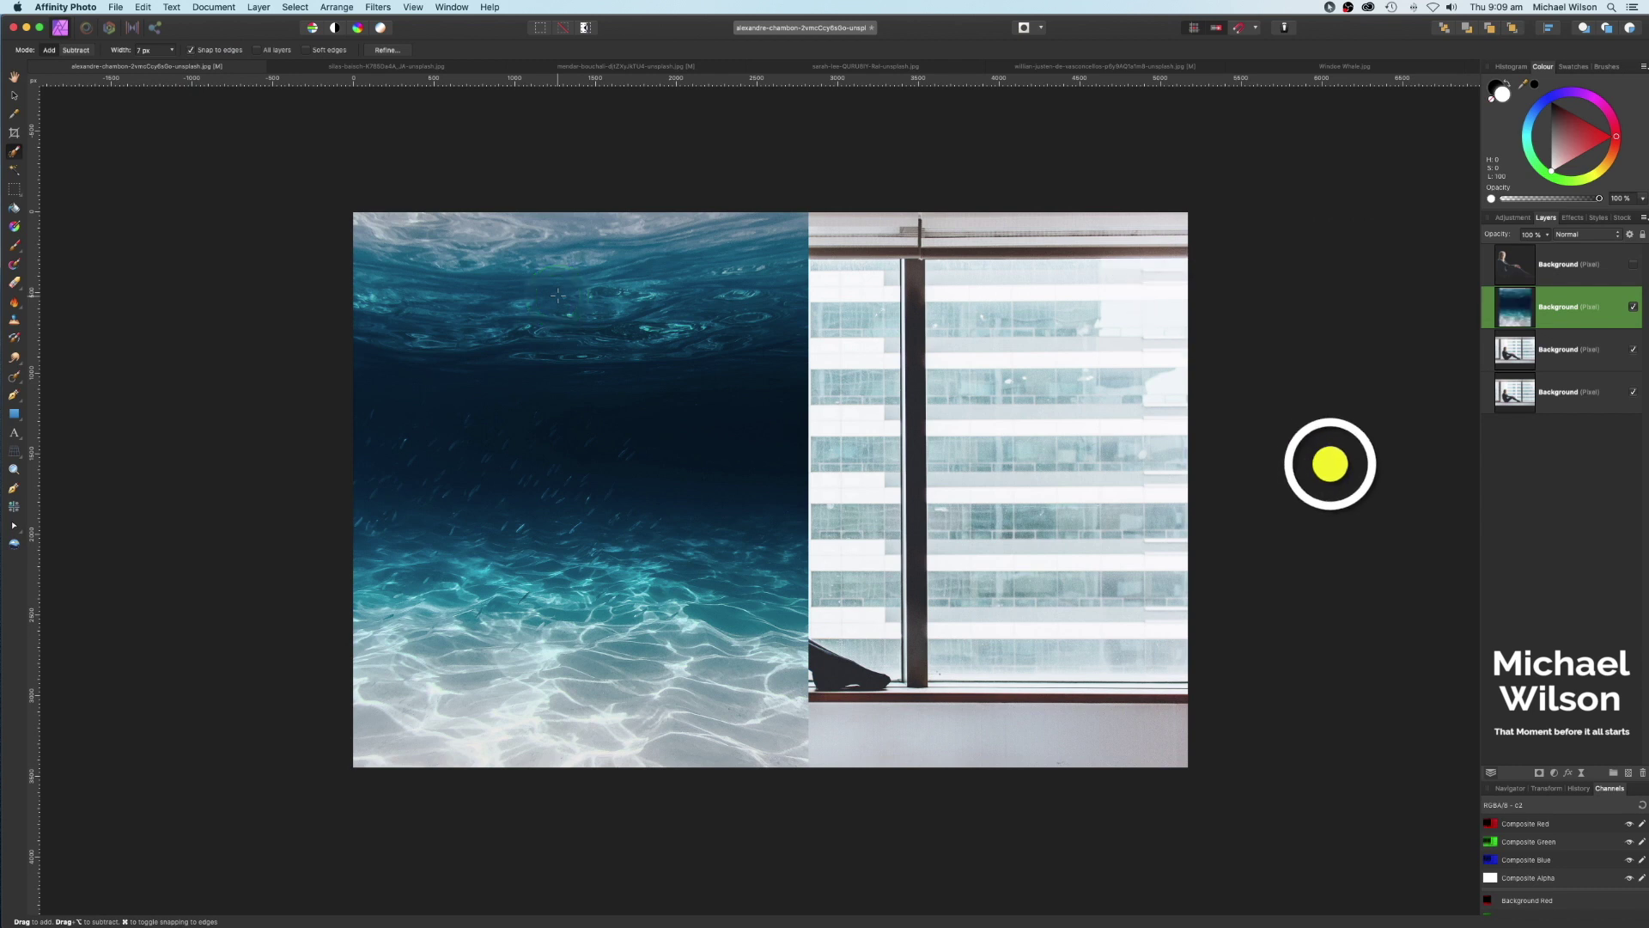
Lower the ocean layer's opacity to about 78%, then enlarge and position it to cover the whole window photo.
key(super+minus)
key(super+minus)
key(super+minus)
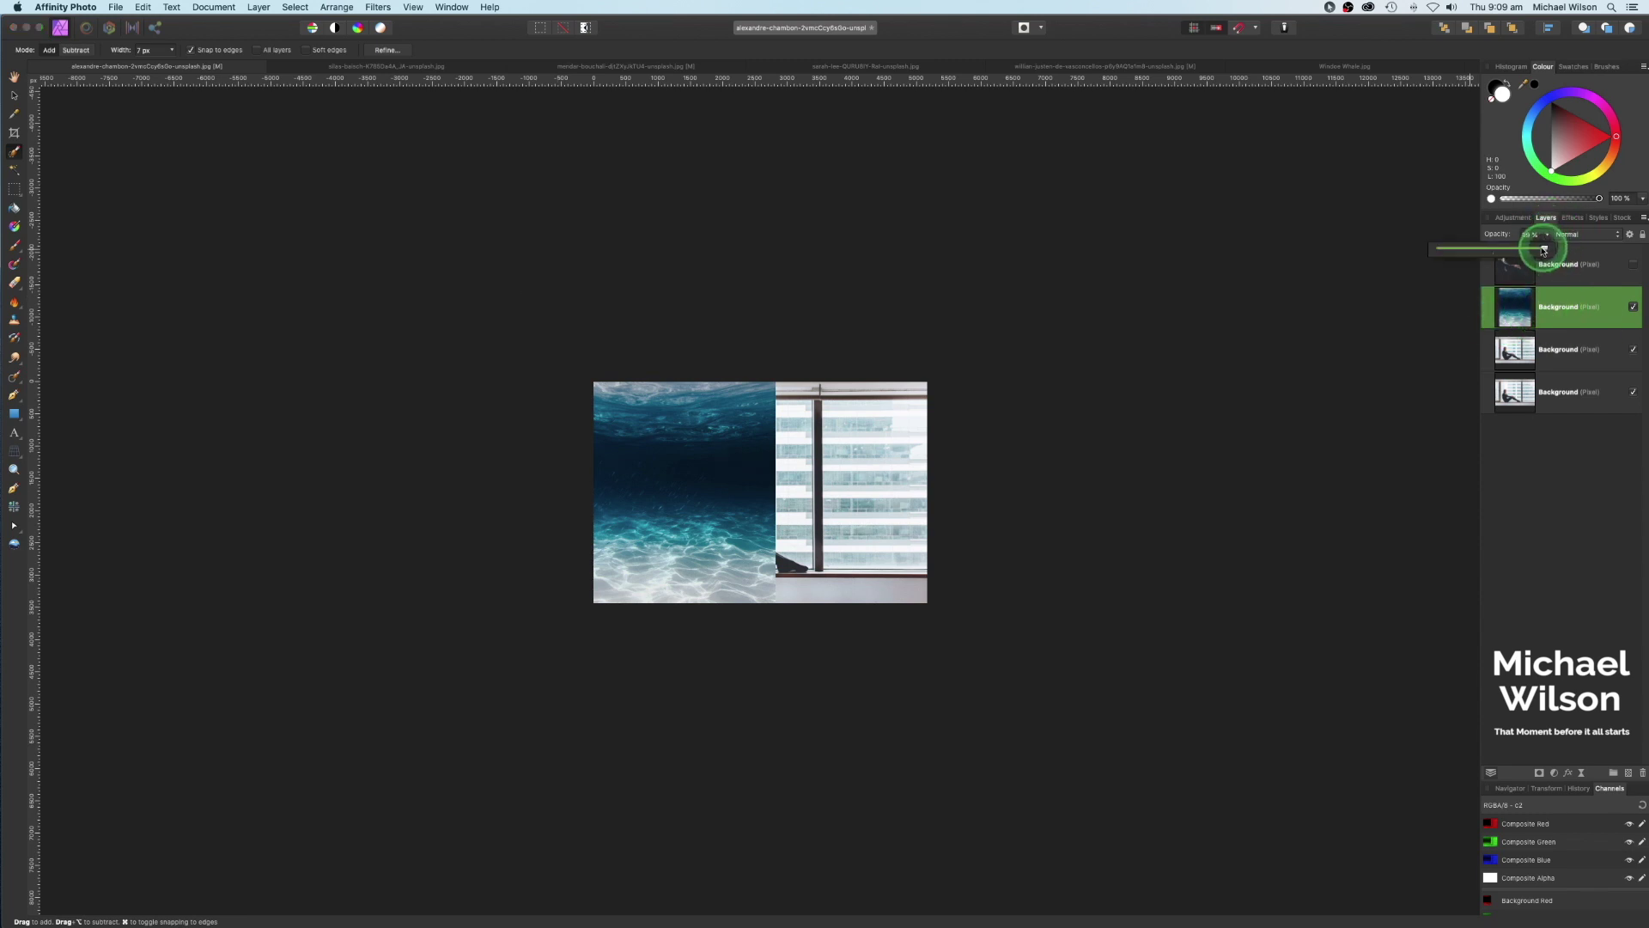
drag(1543, 249, 1524, 249)
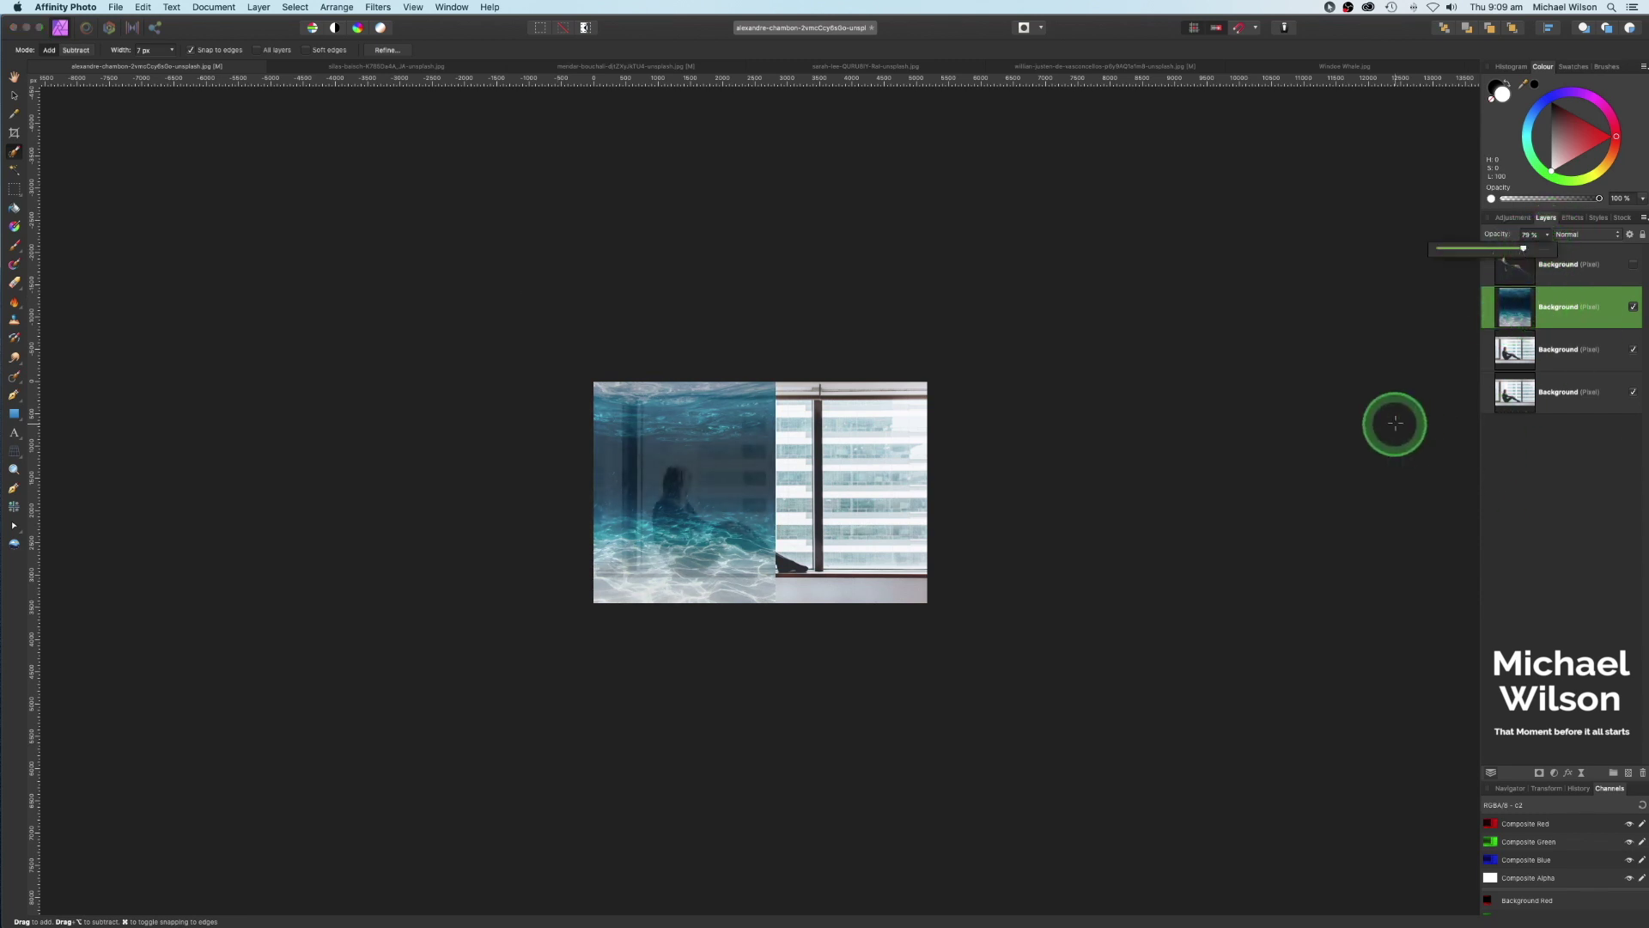
click(14, 94)
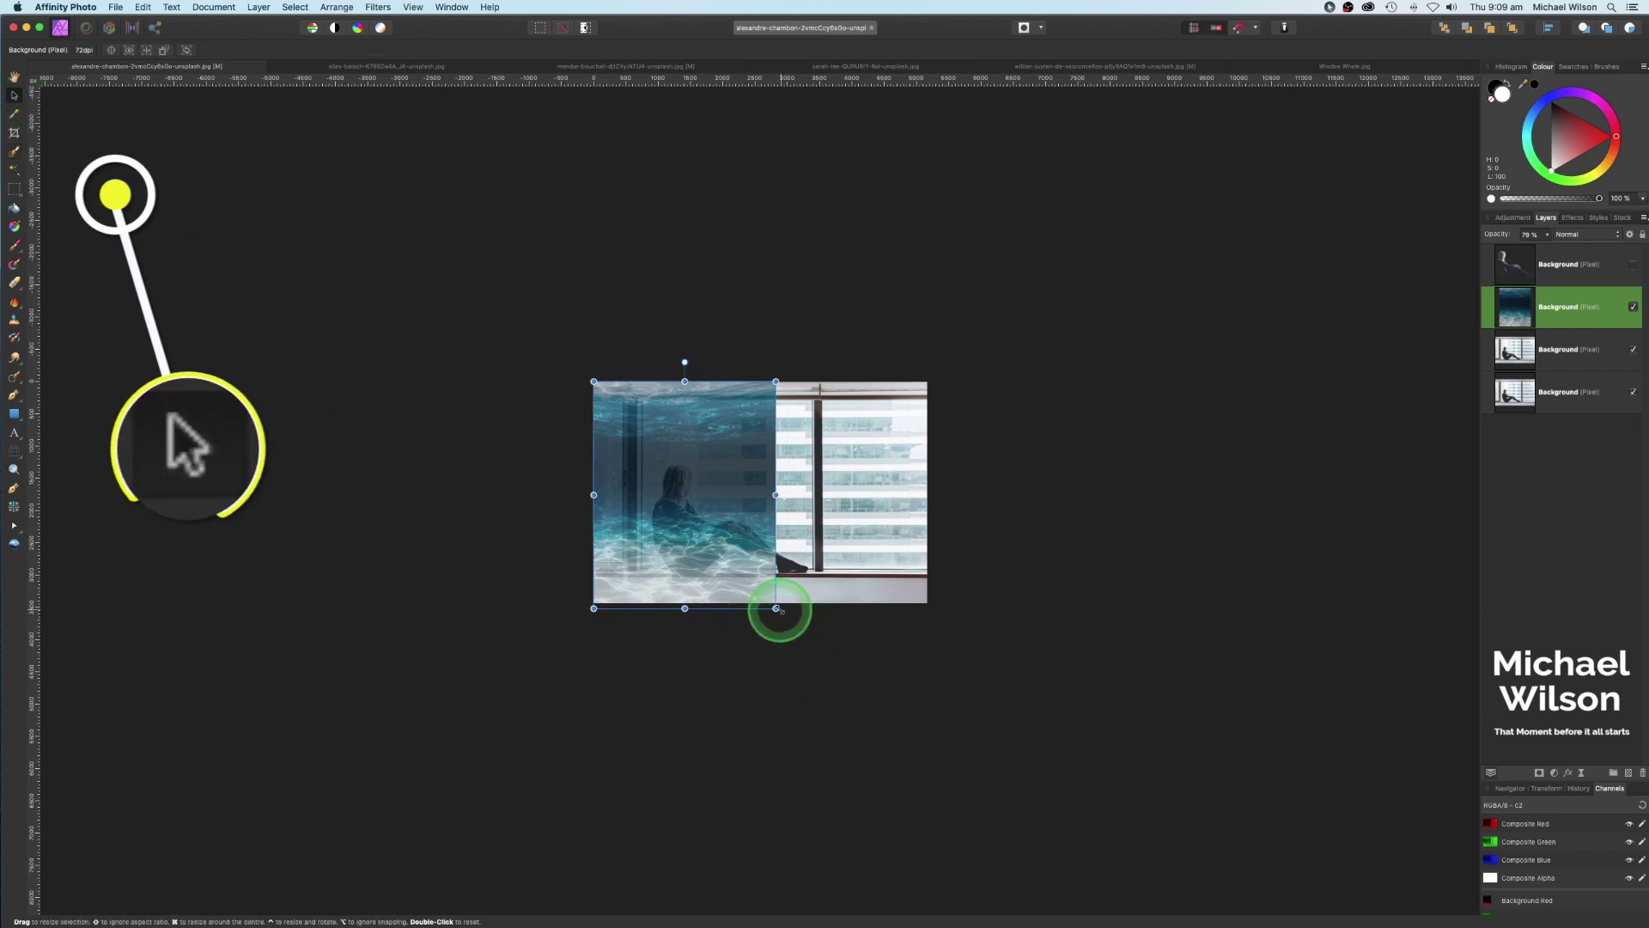
drag(776, 608, 1009, 758)
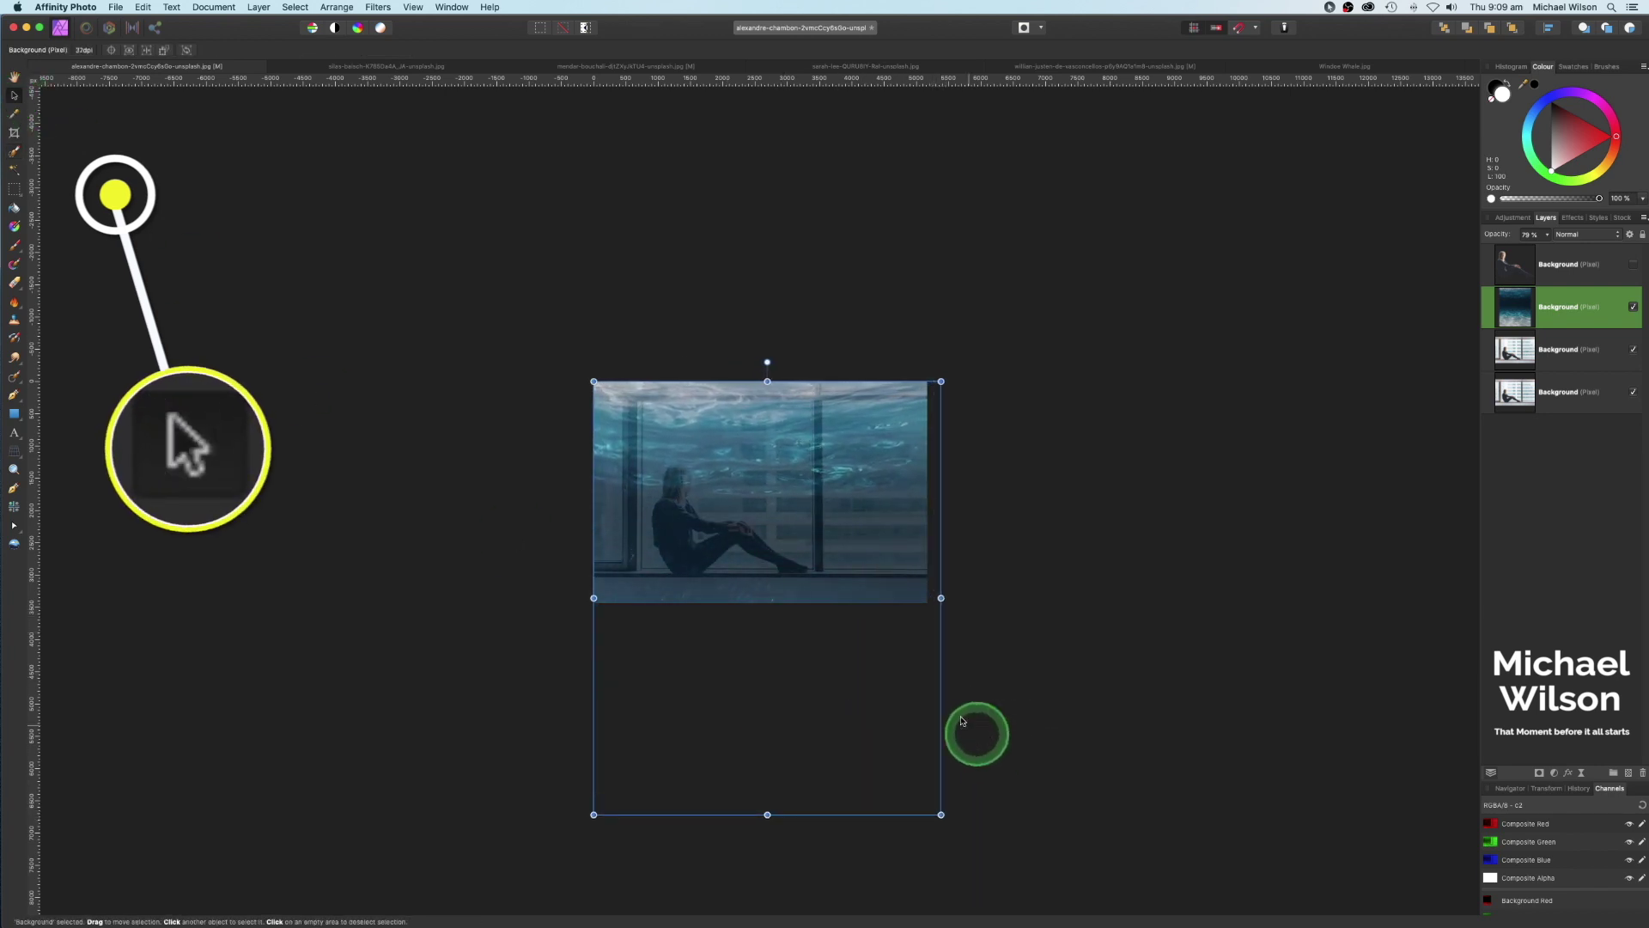
drag(884, 678, 886, 591)
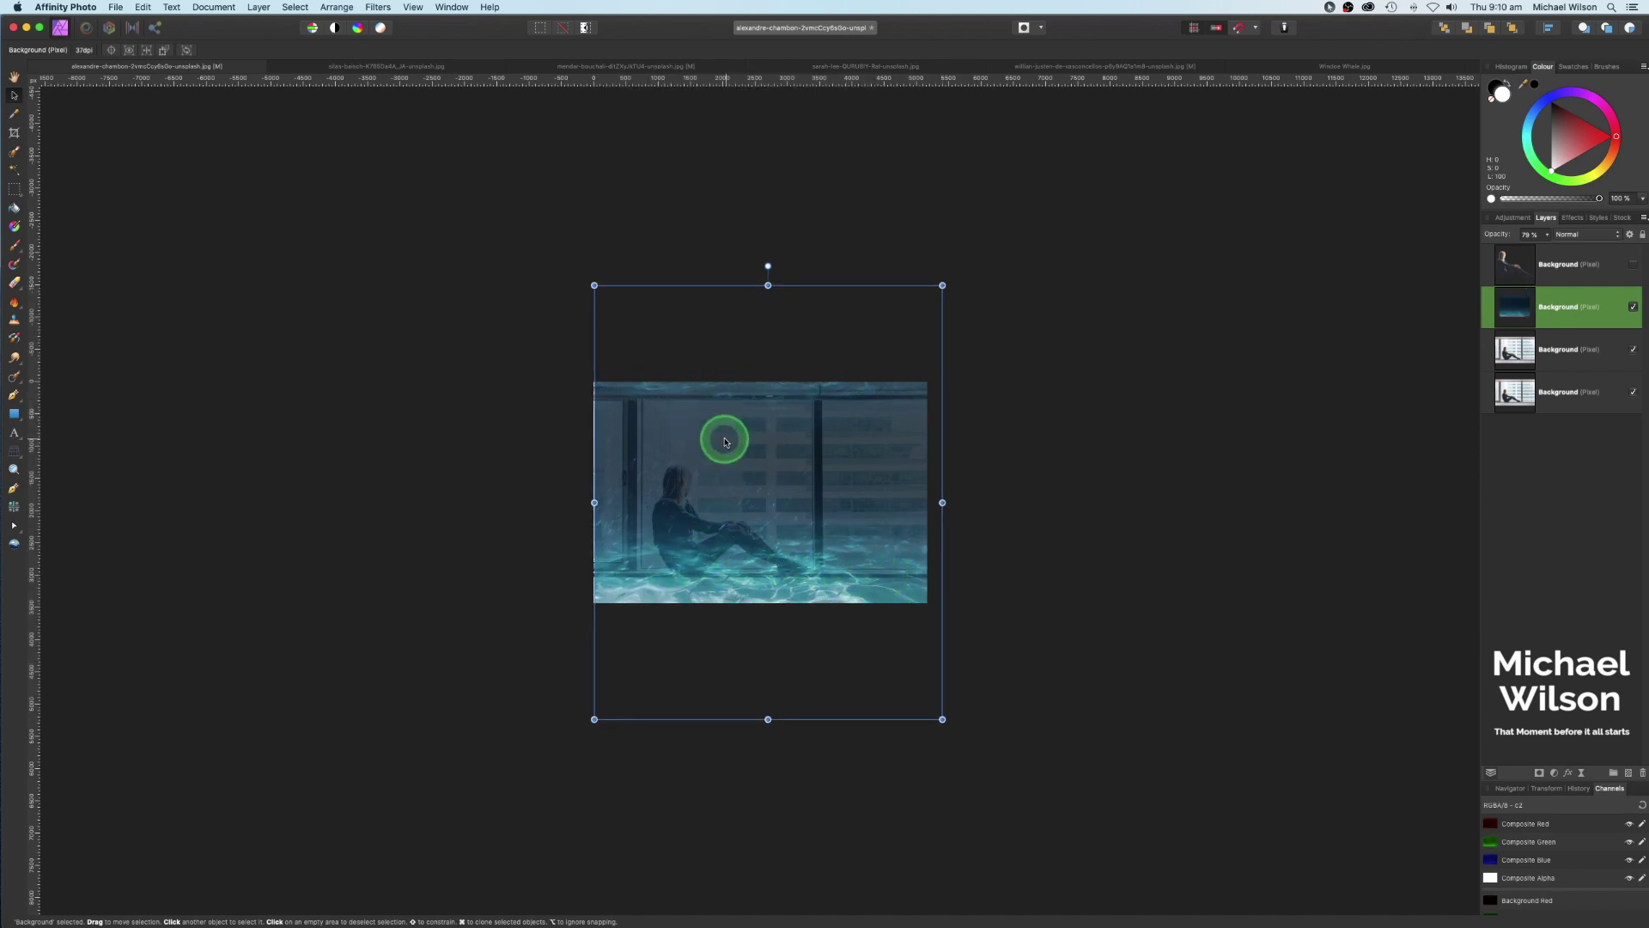
drag(724, 441, 721, 442)
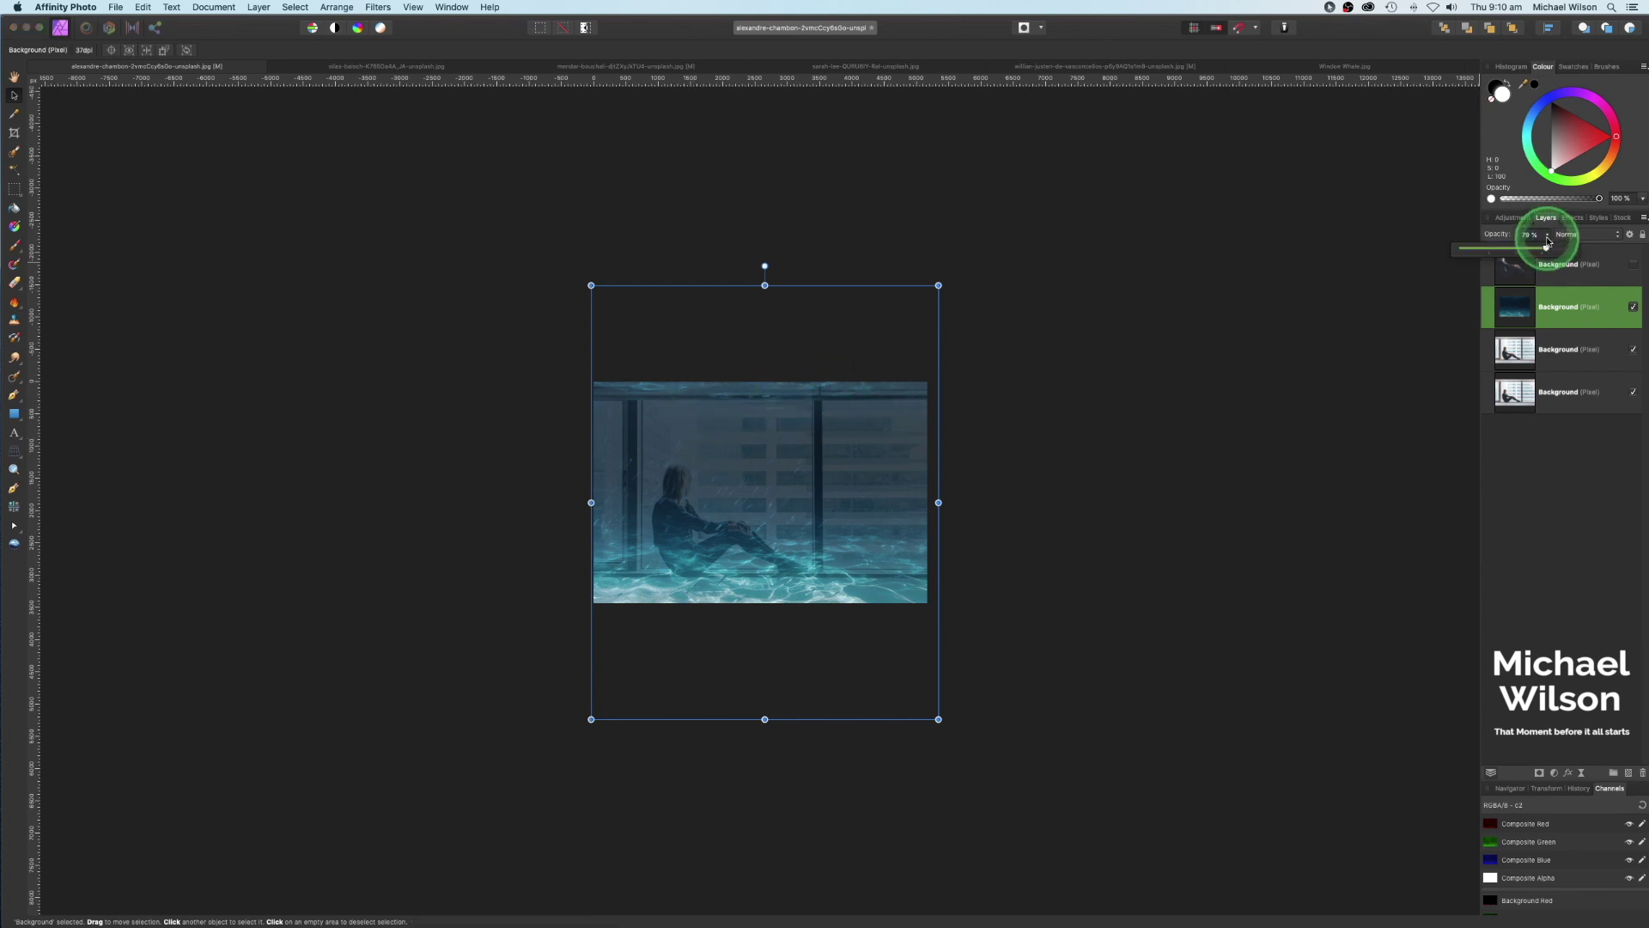
Restore the ocean layer's opacity to 100% and hide the layer.
drag(1547, 250, 1581, 252)
key(super+equal)
key(super+equal)
key(super+equal)
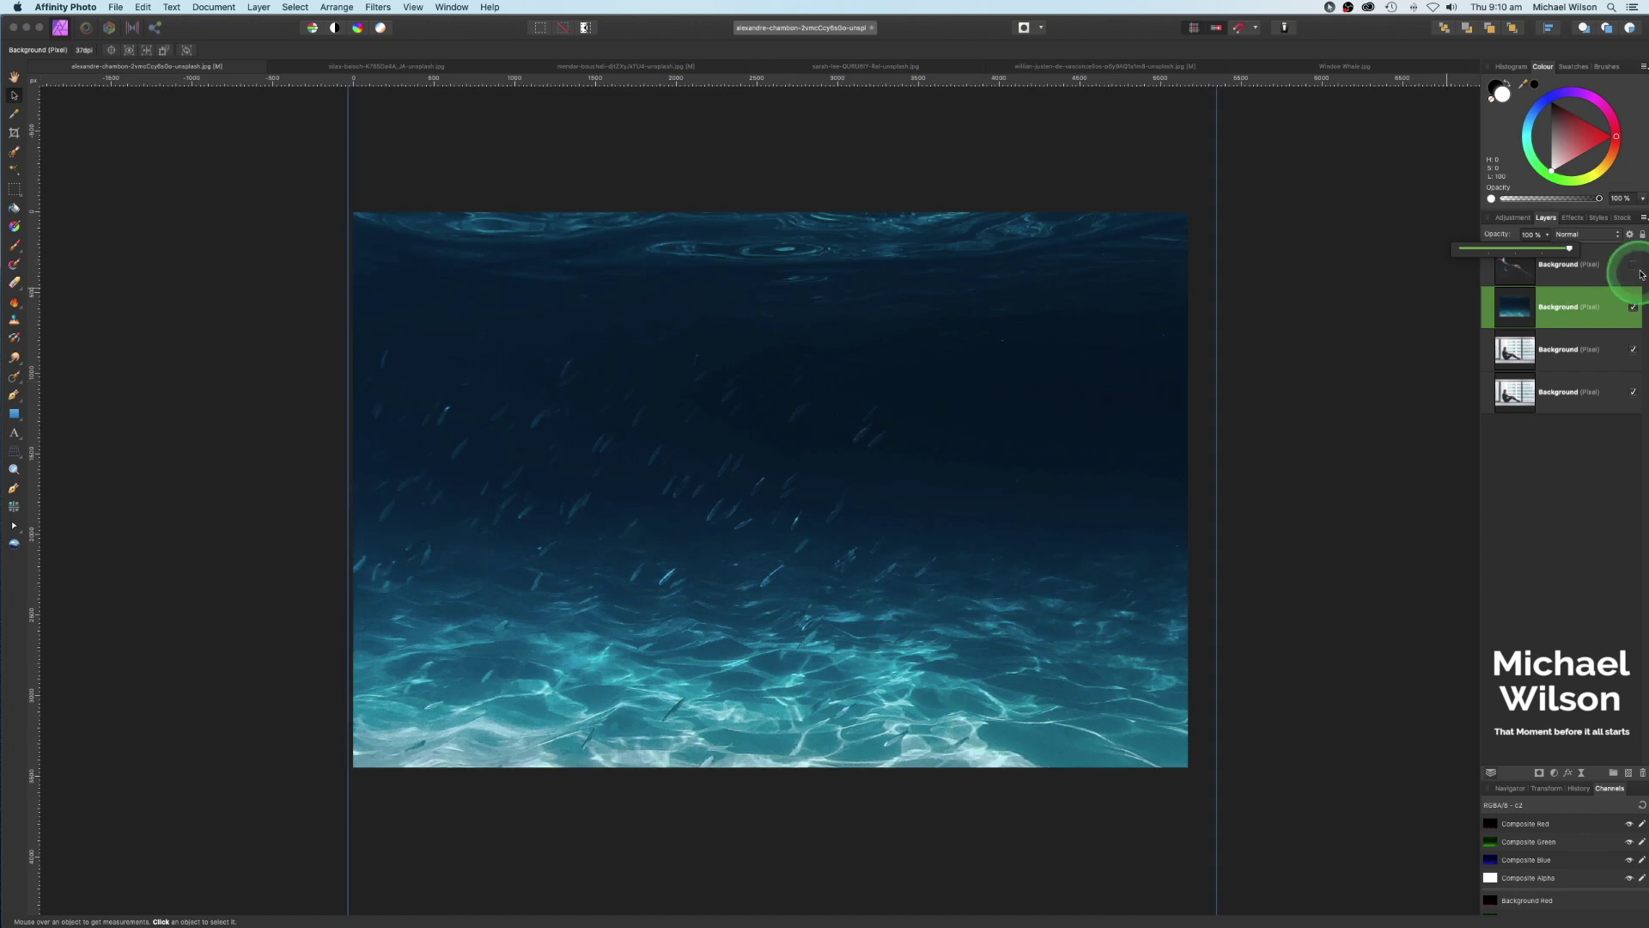
click(1634, 307)
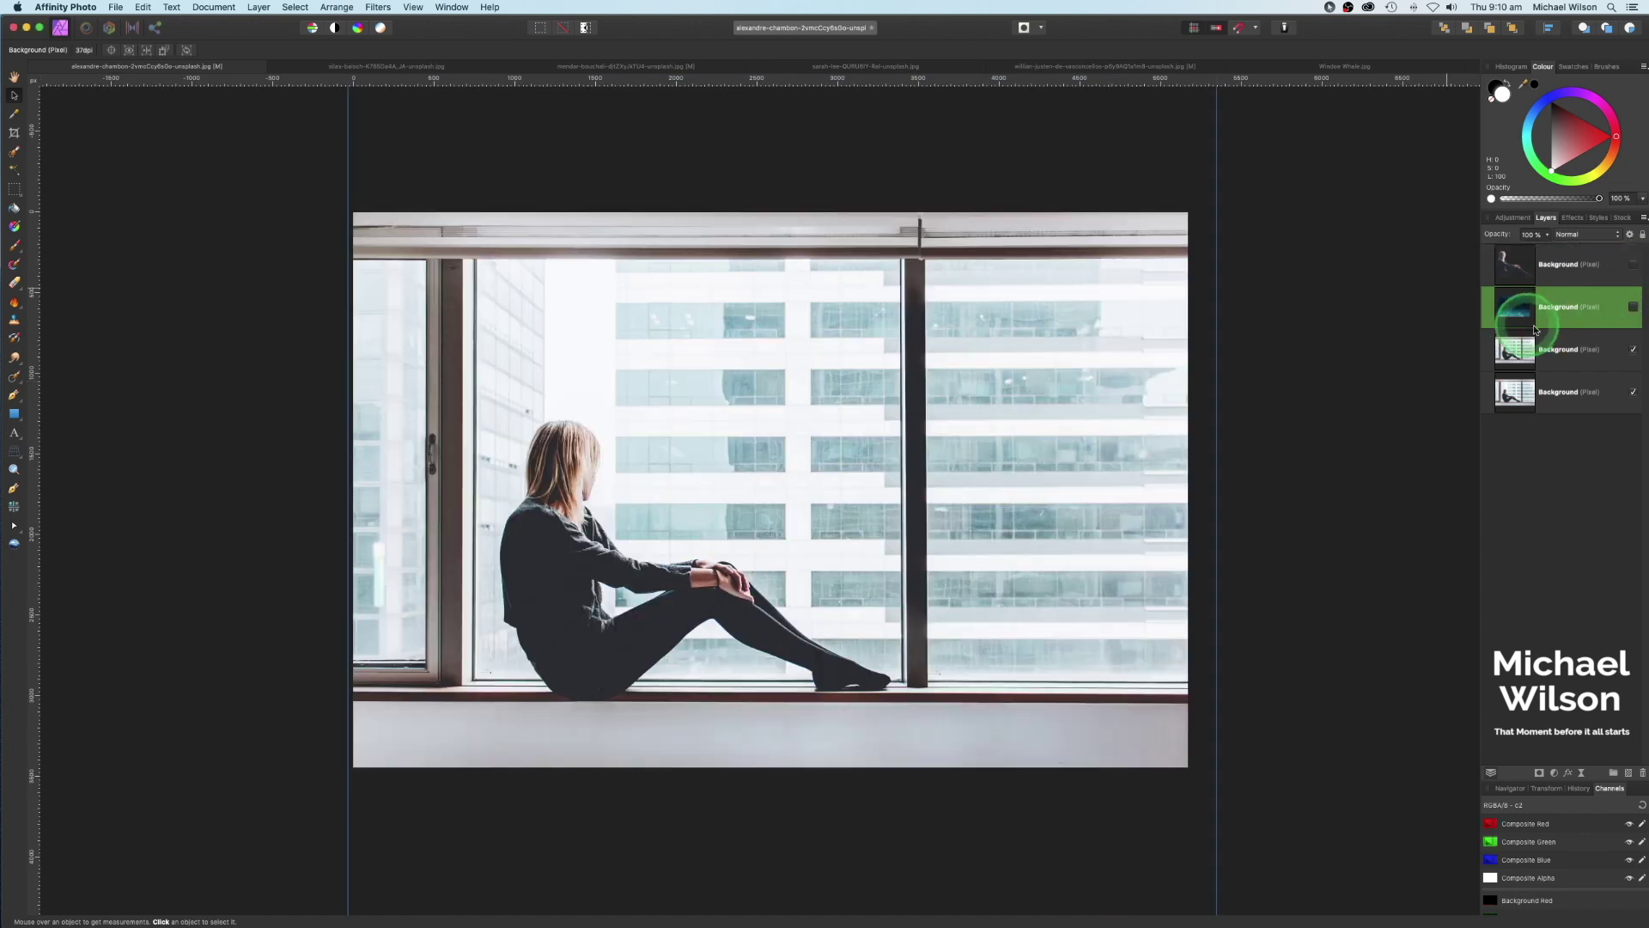
Draw a closed straight-edged Pen path around the leftmost window pane, above the duplicated window photo layer.
click(1563, 354)
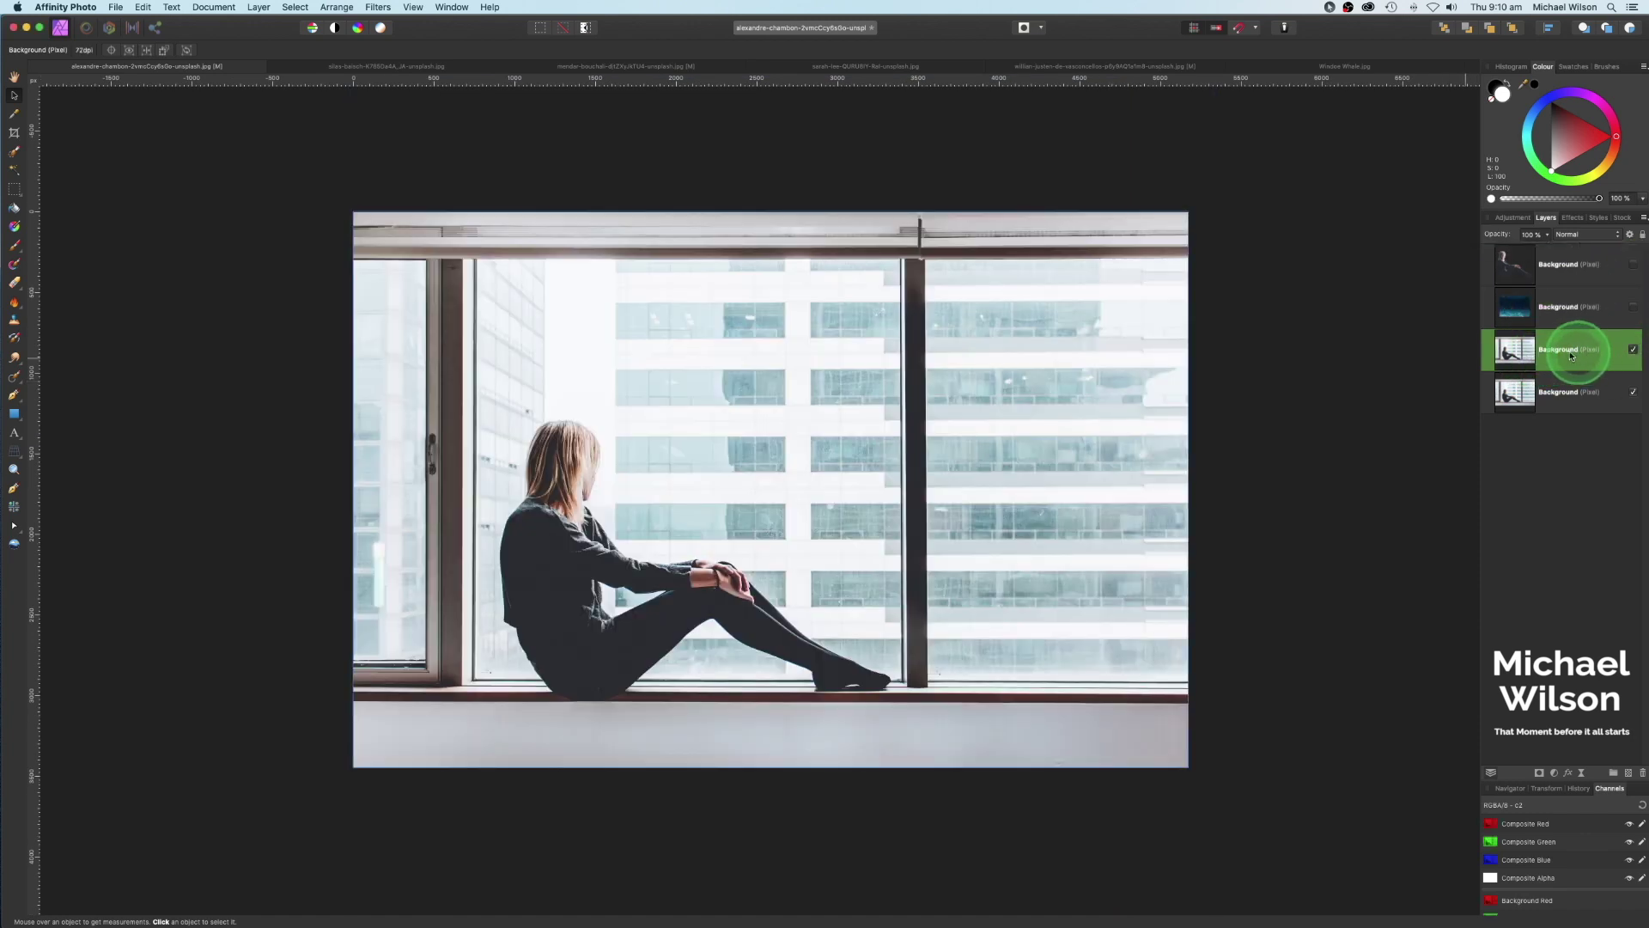
key(p)
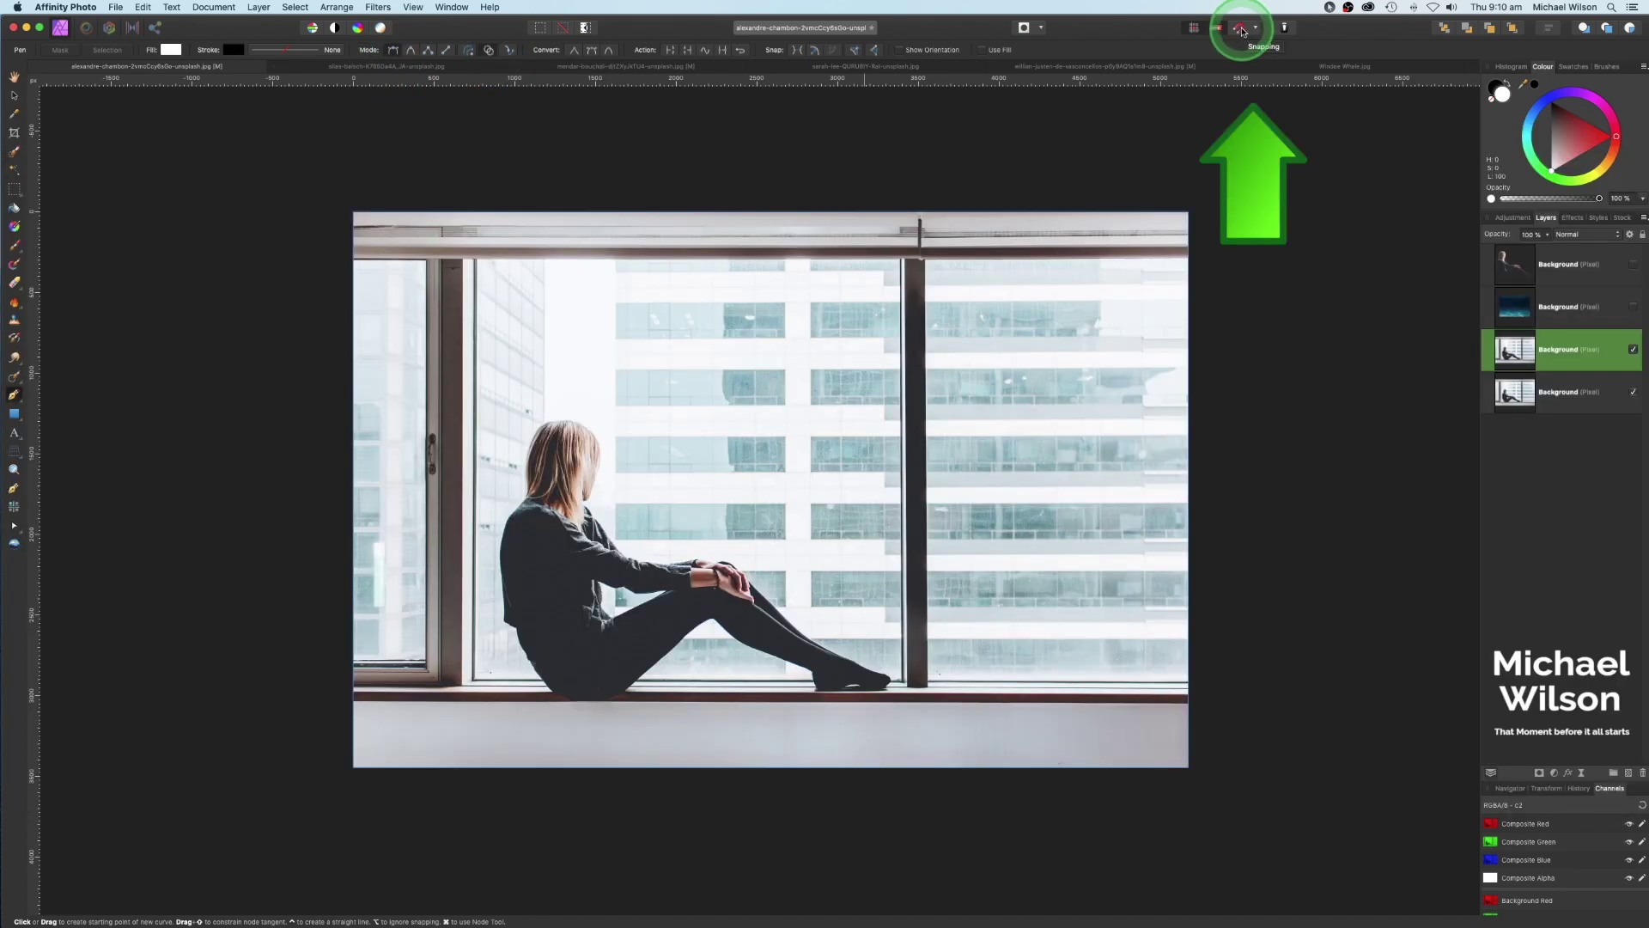
click(354, 257)
key(shift)
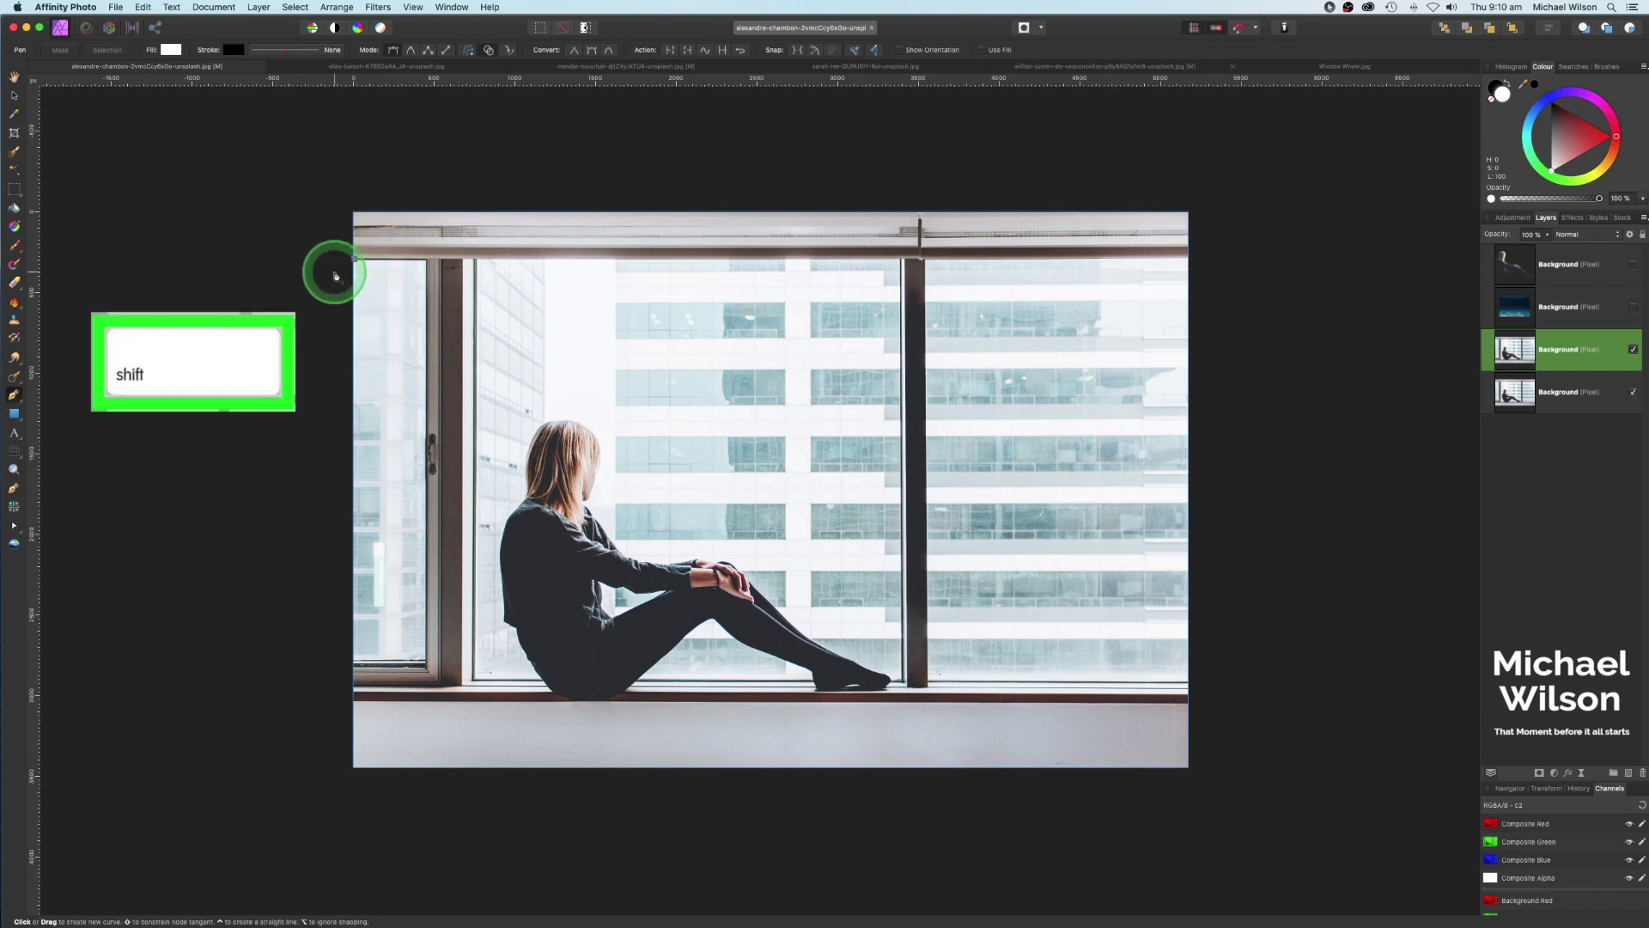
shift+click(427, 259)
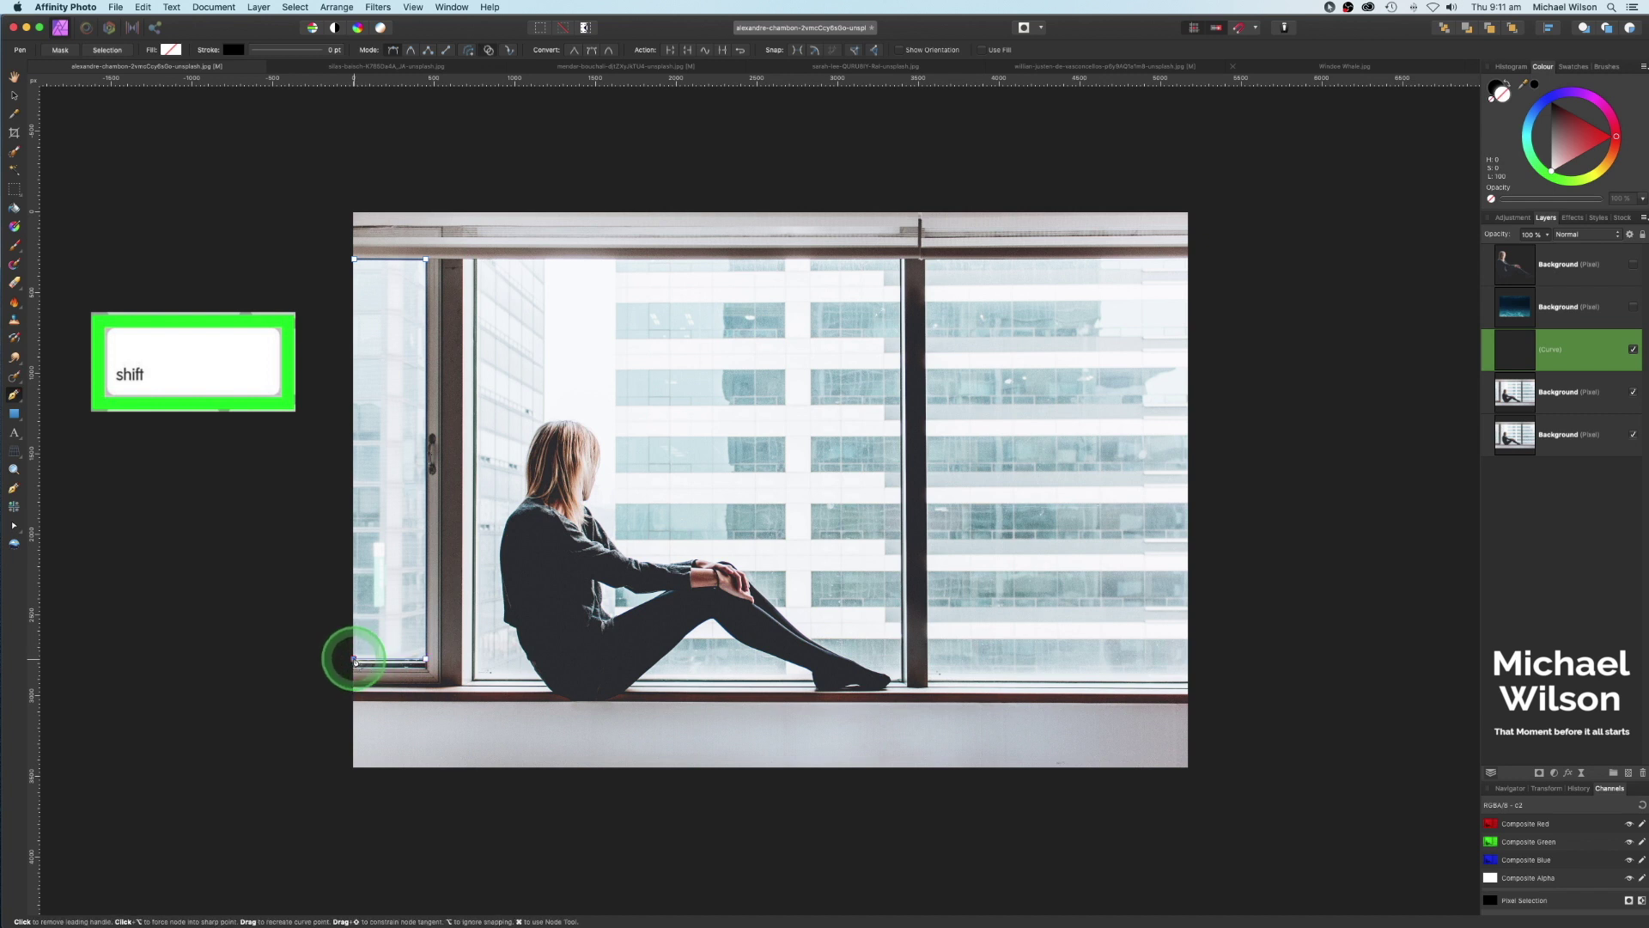
shift+click(350, 266)
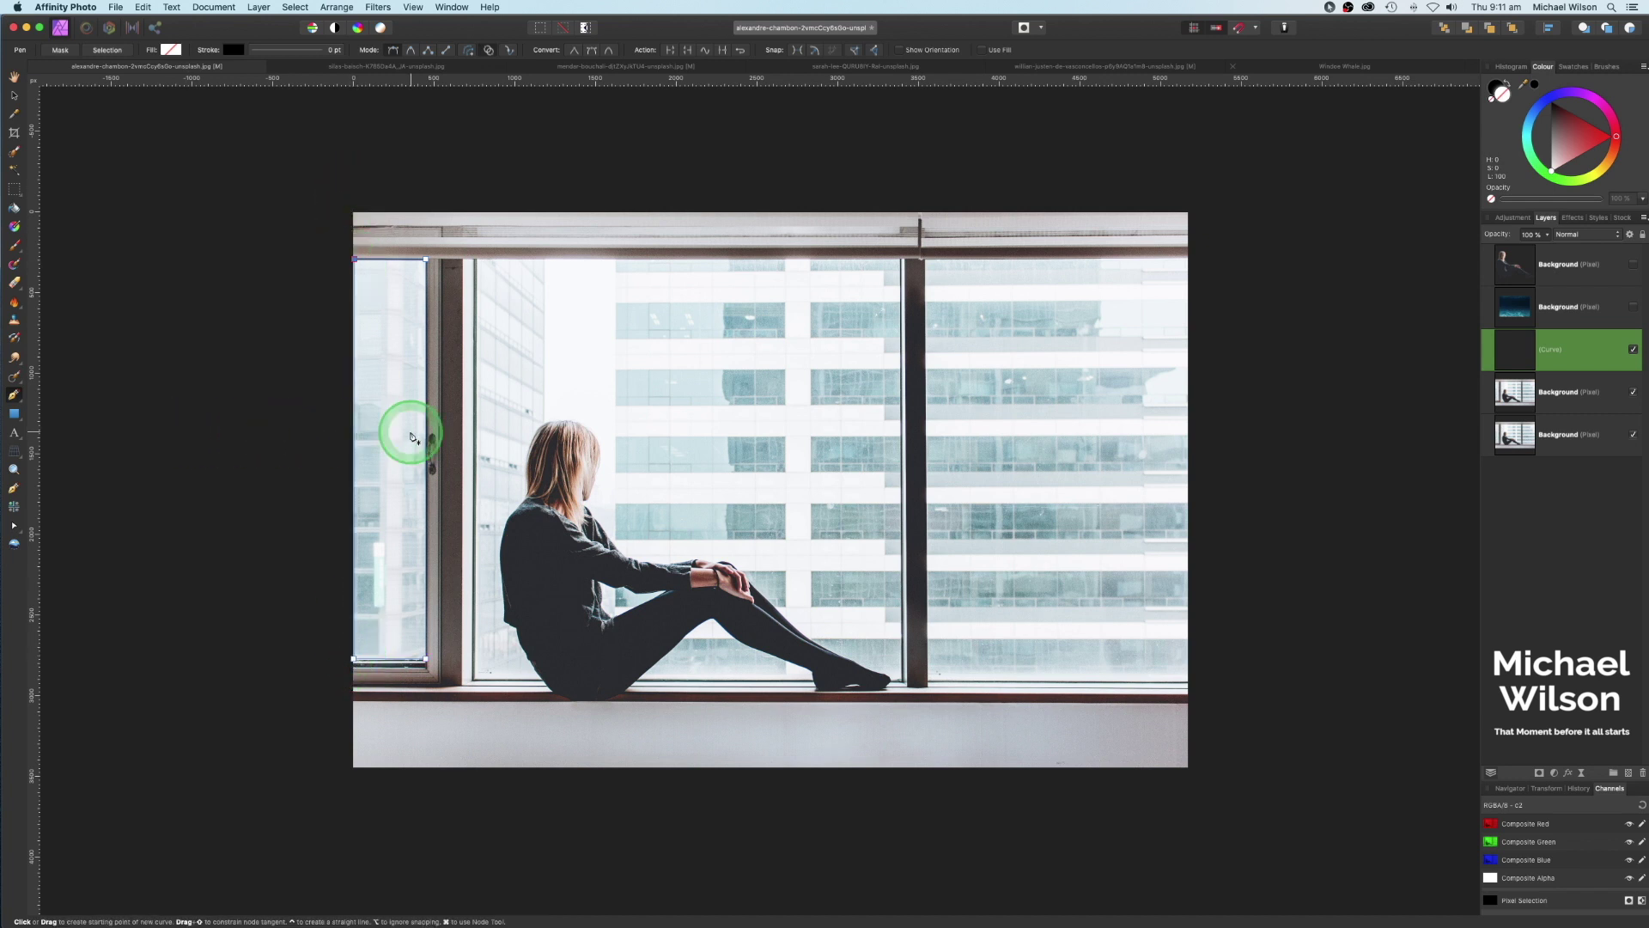
Draw a closed straight-edged Pen path around the middle window pane, behind the seated woman.
click(478, 258)
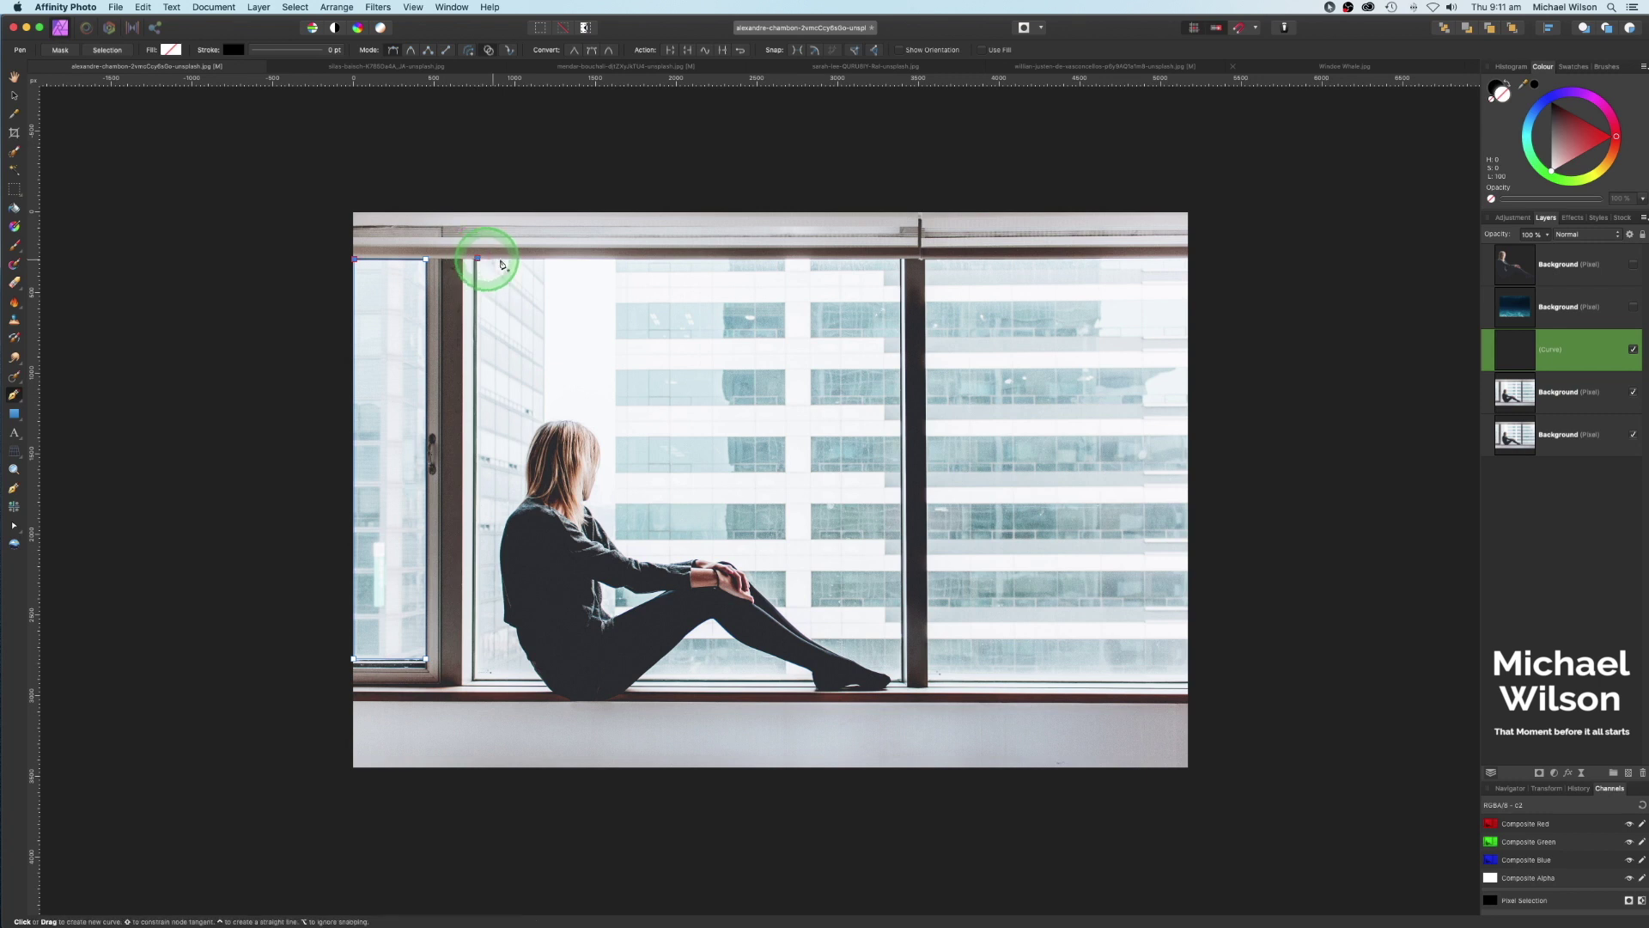
click(901, 260)
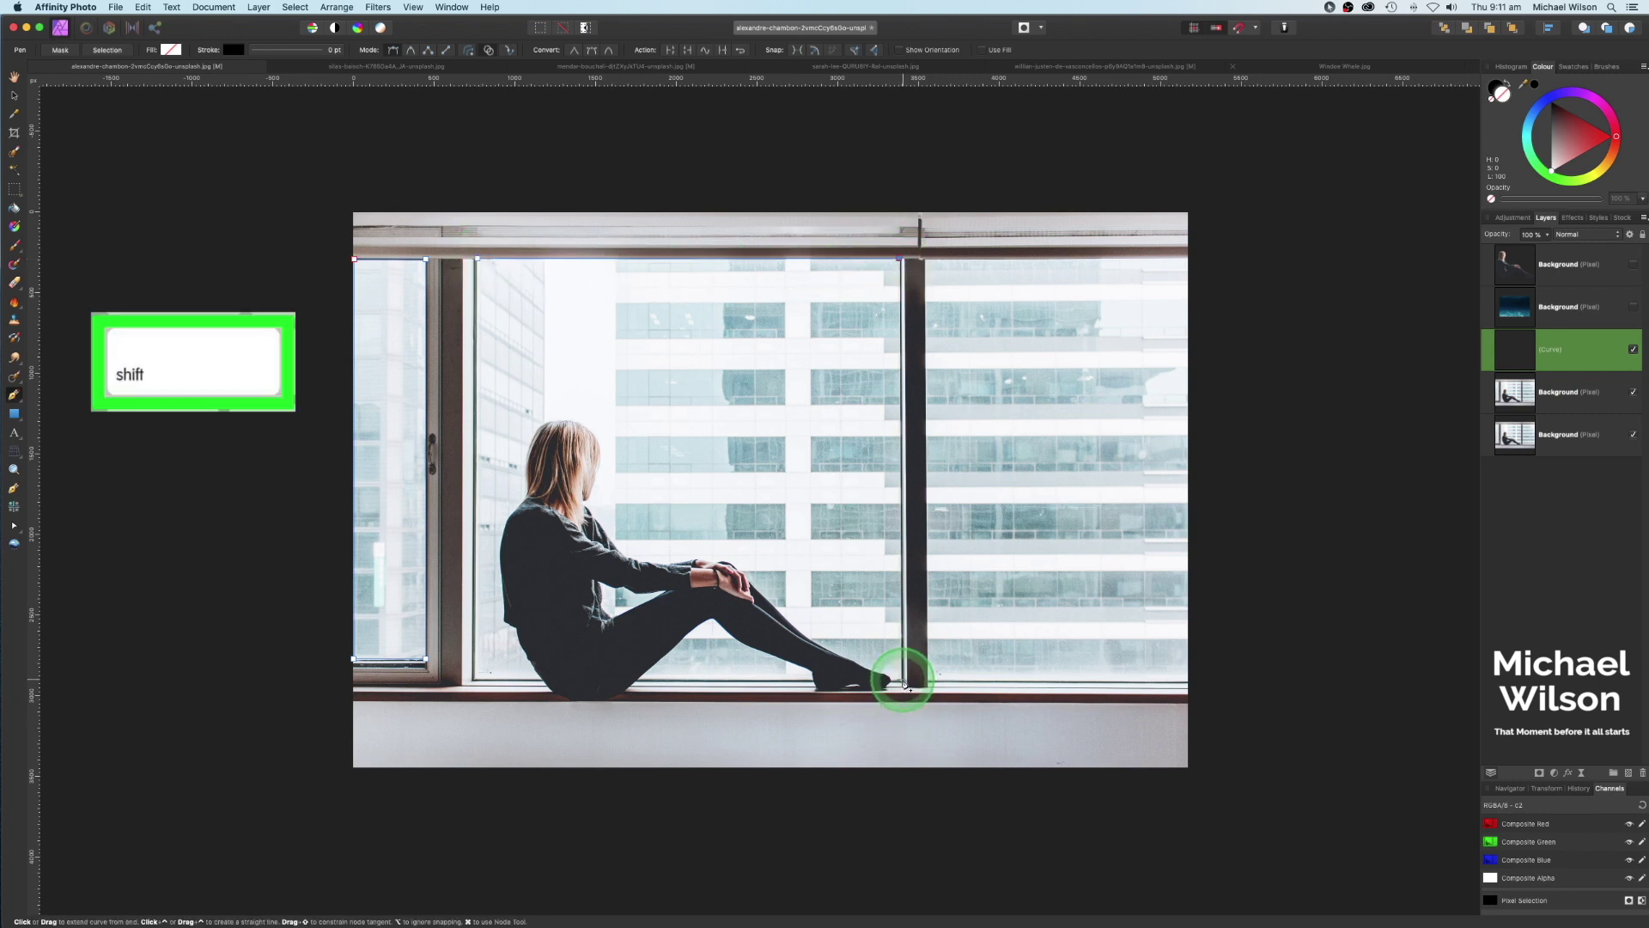
click(902, 683)
click(474, 680)
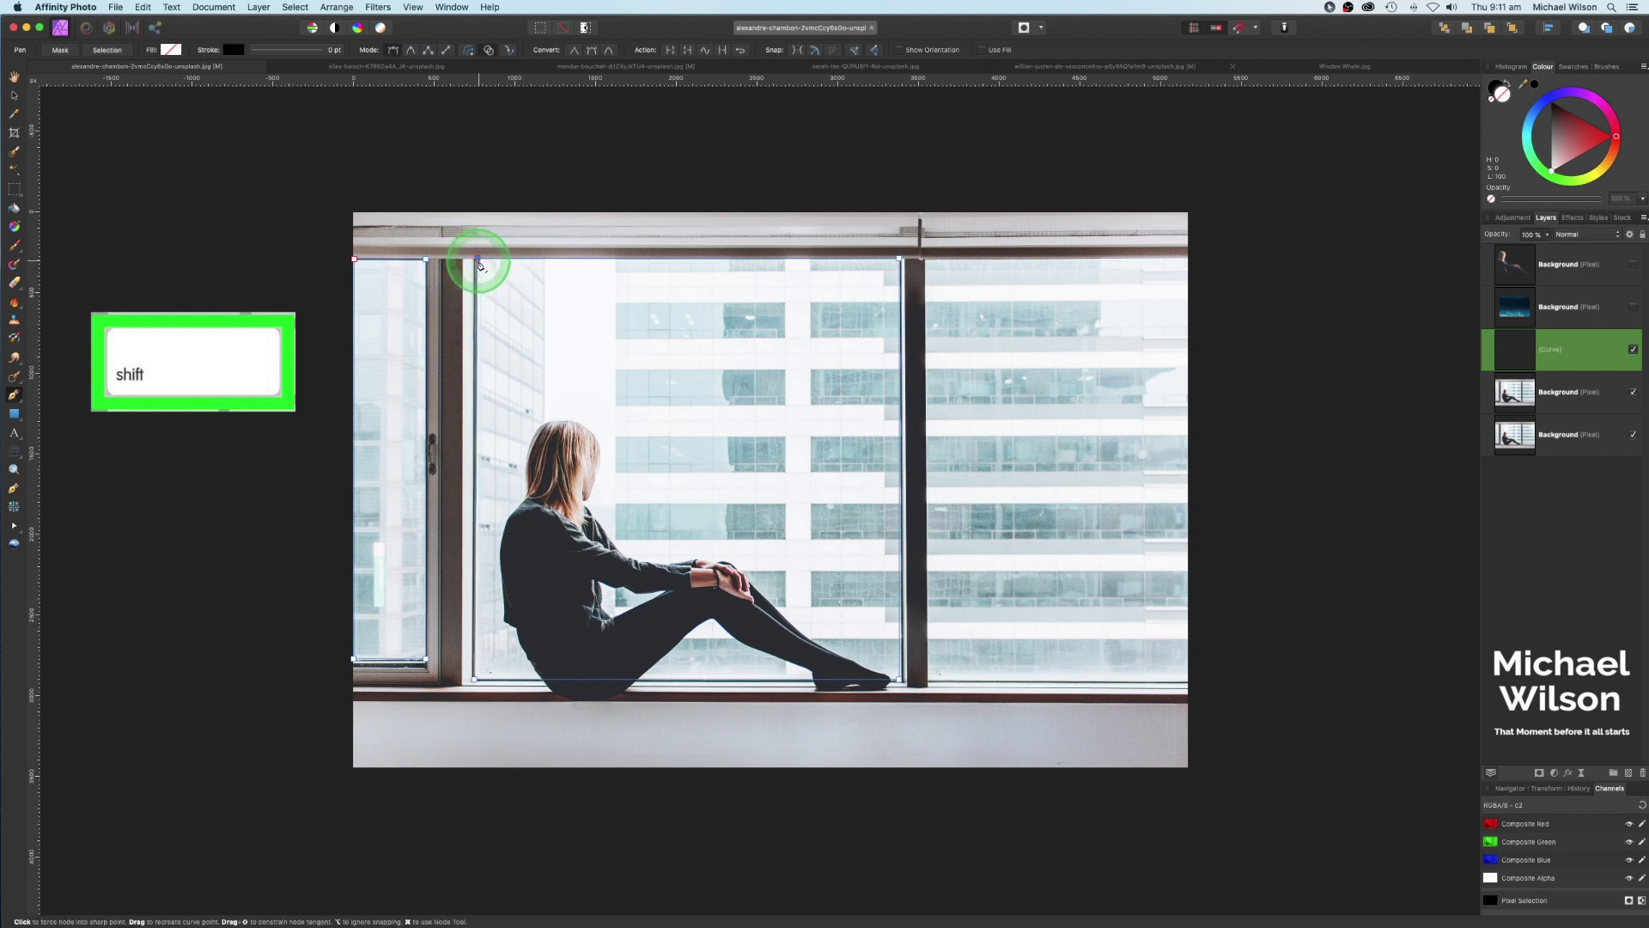
Draw a closed straight-edged Pen path around the rightmost window pane, reaching the photo's outer edge.
click(925, 260)
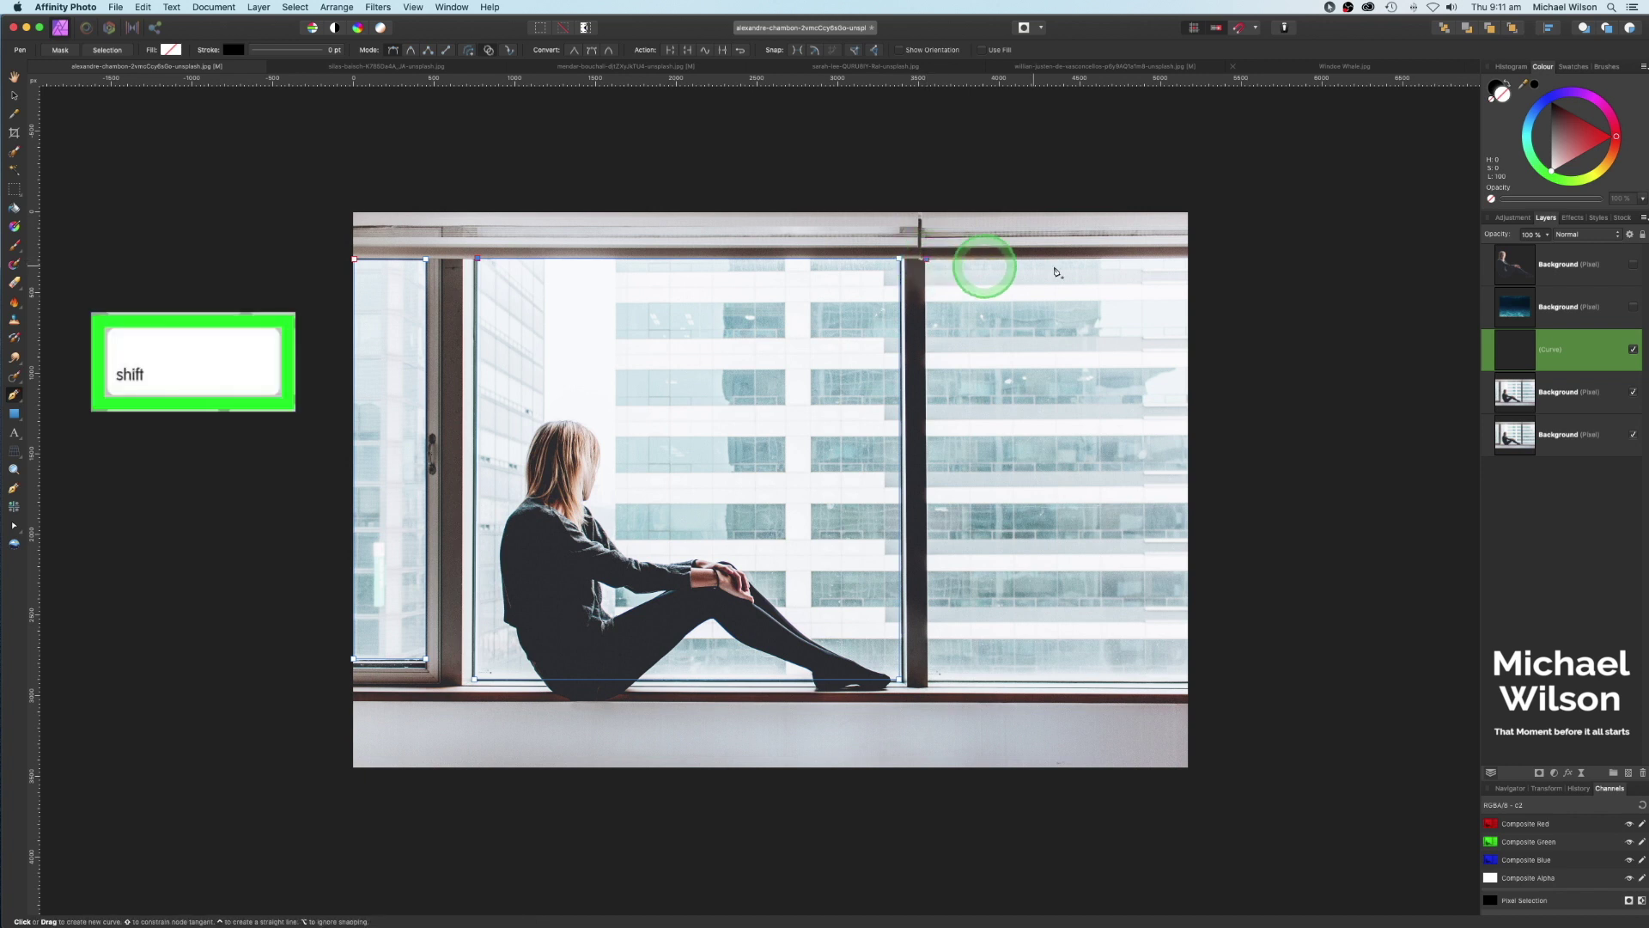
click(1187, 259)
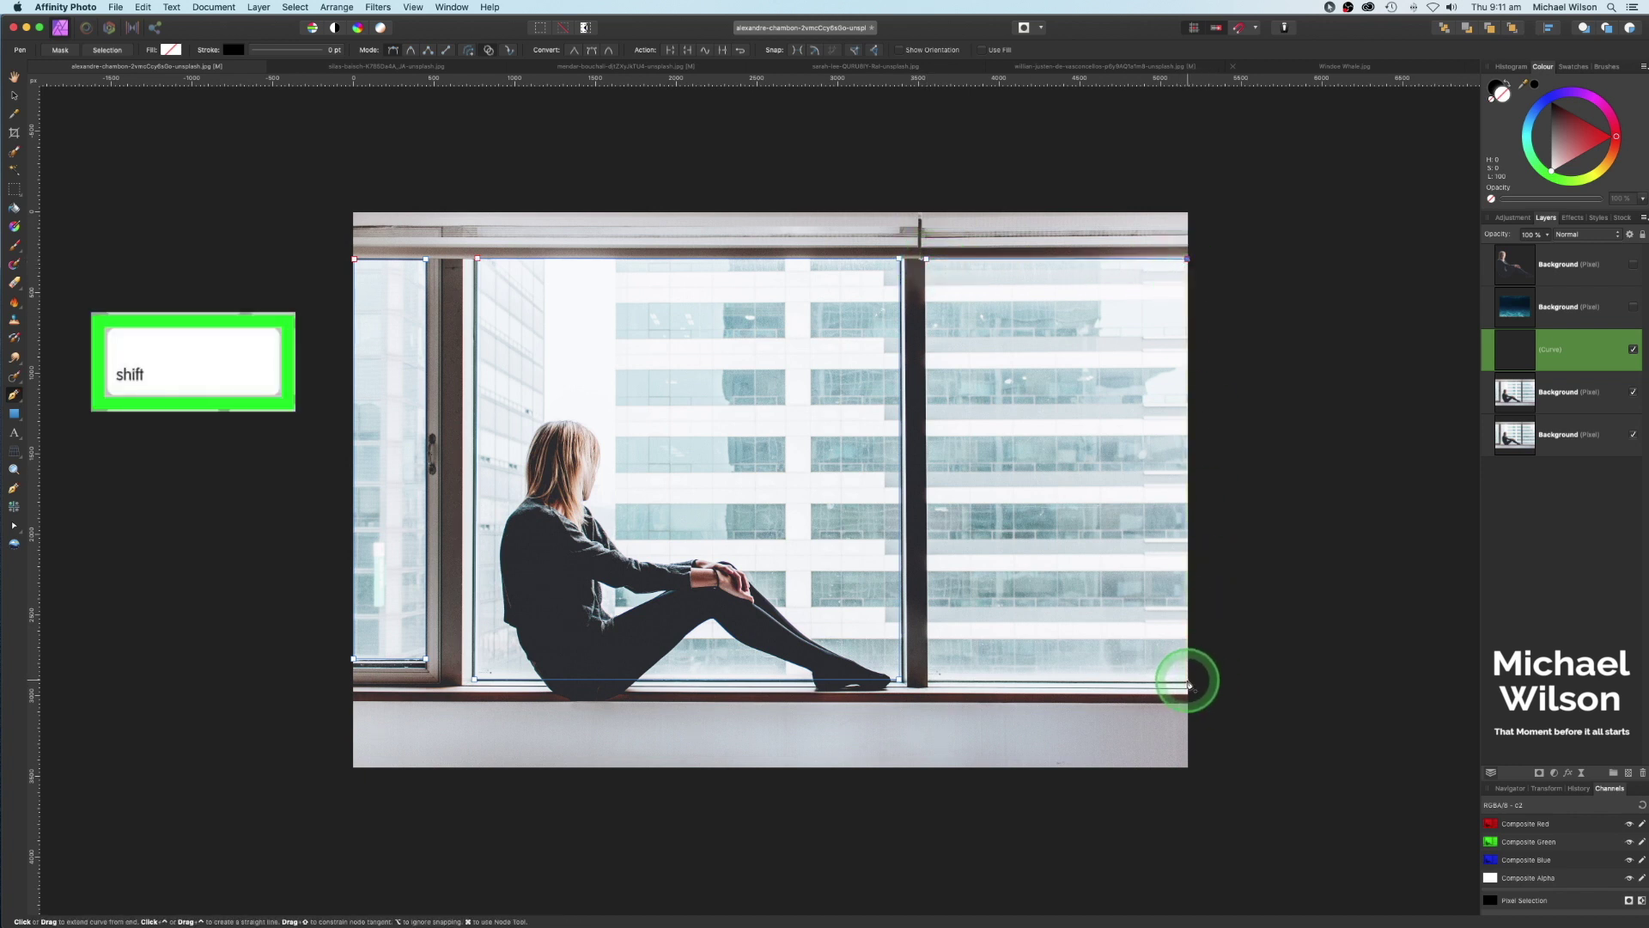
click(1188, 680)
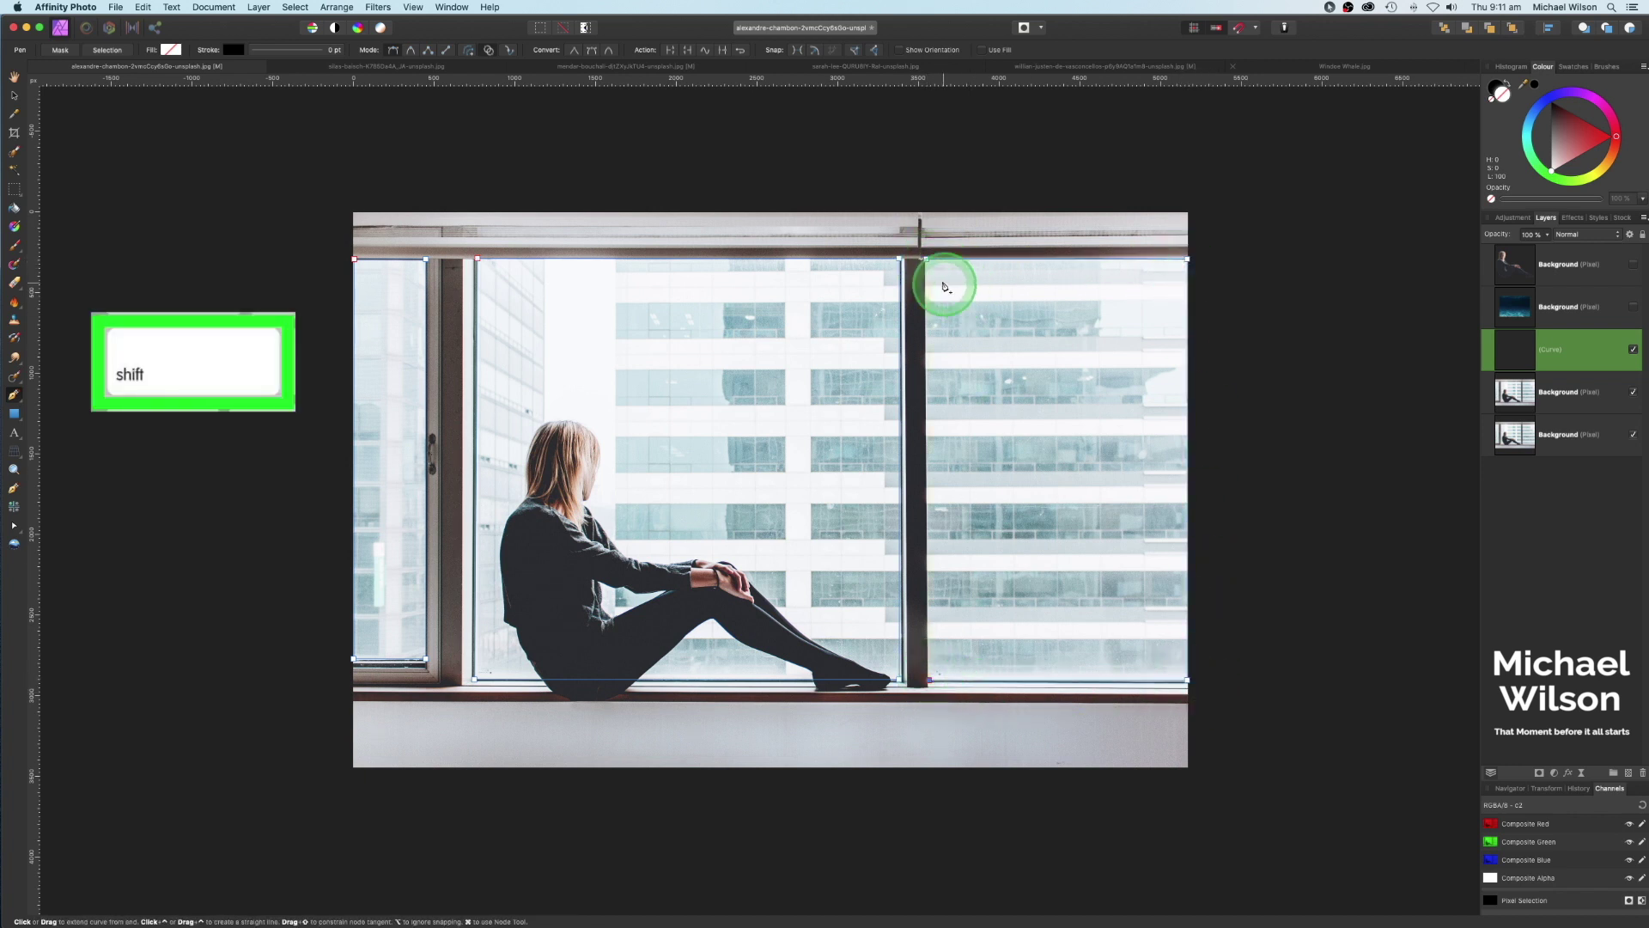
click(925, 259)
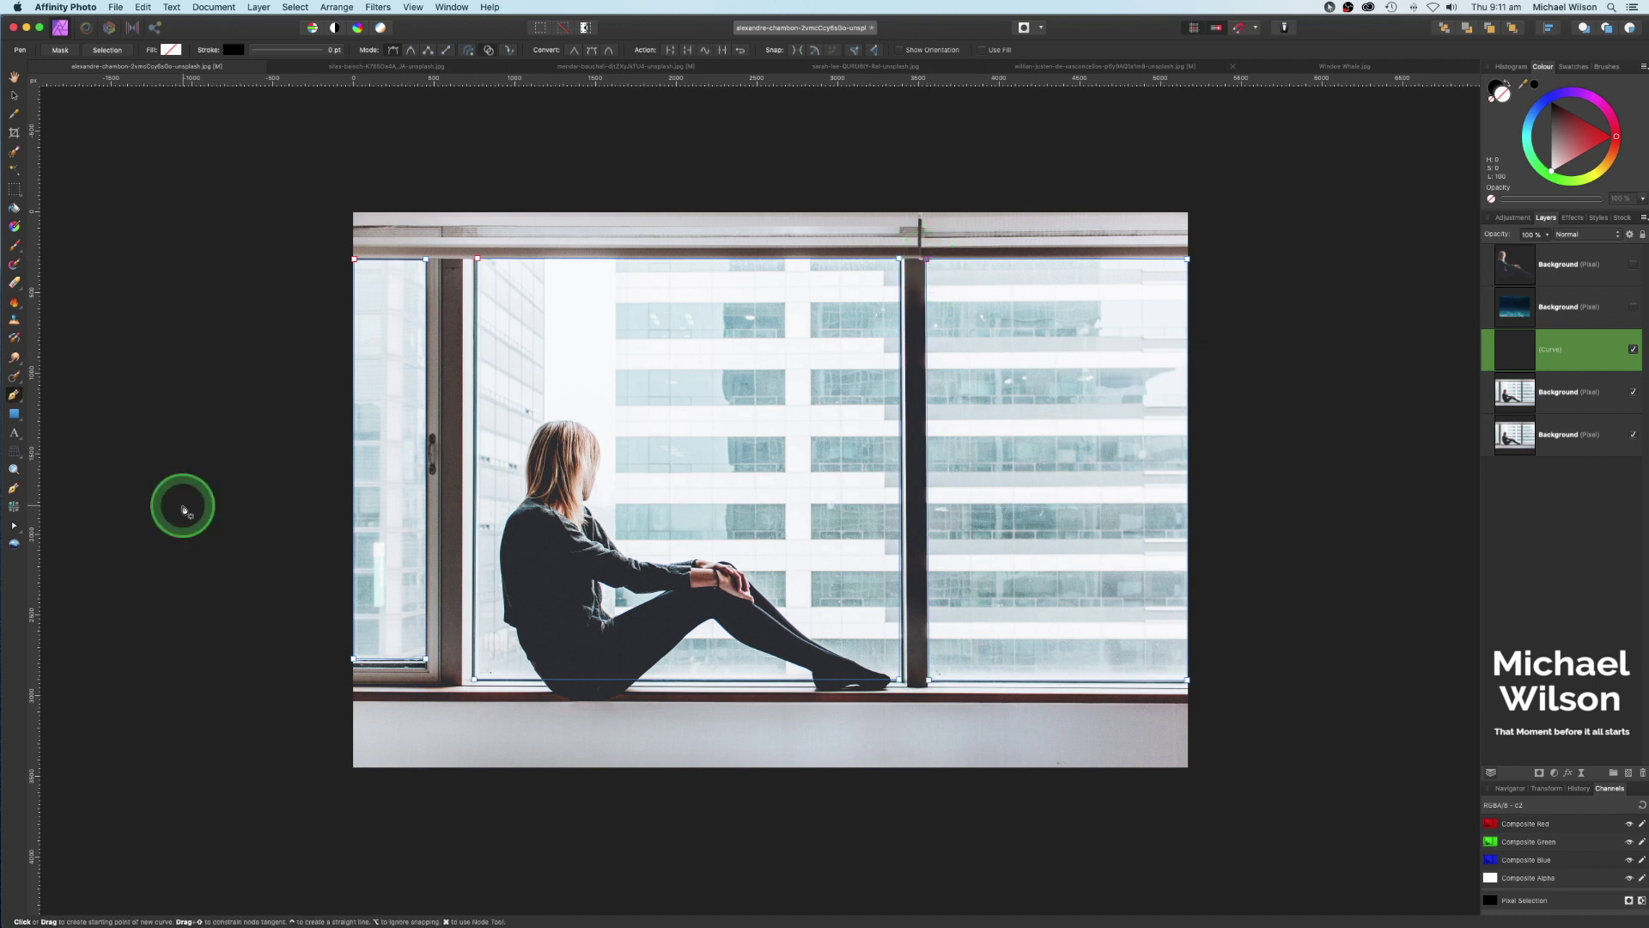
click(389, 577)
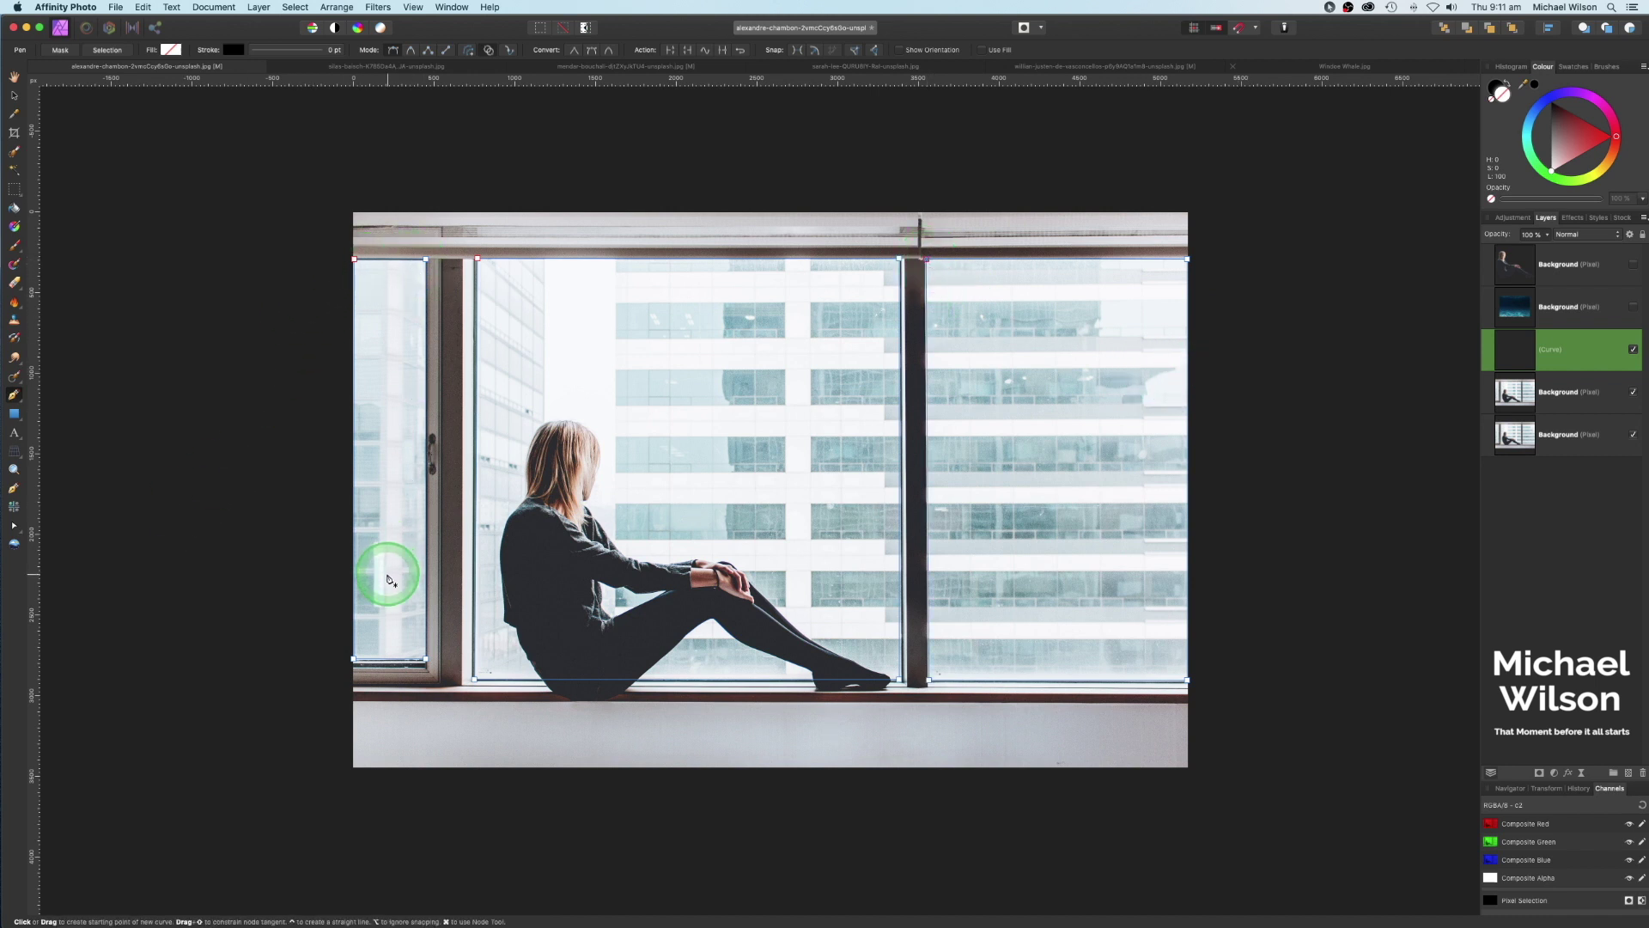
With the Node tool, nudge the upper corner nodes of the leftmost pane's path onto the glass edges.
click(22, 398)
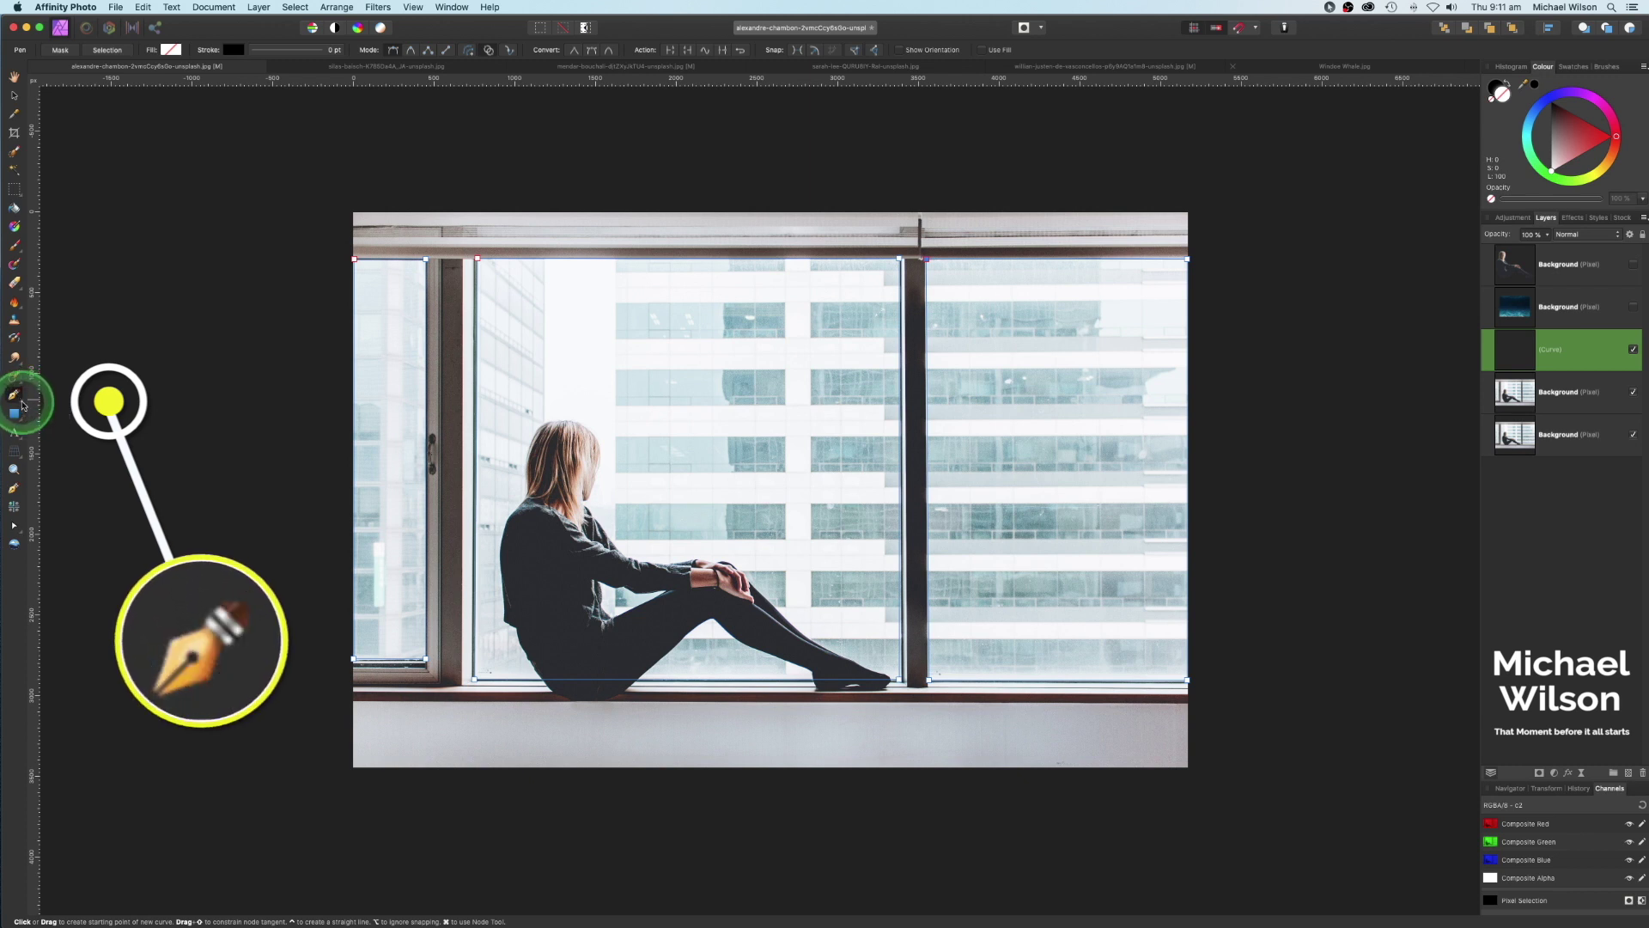
drag(23, 404, 67, 416)
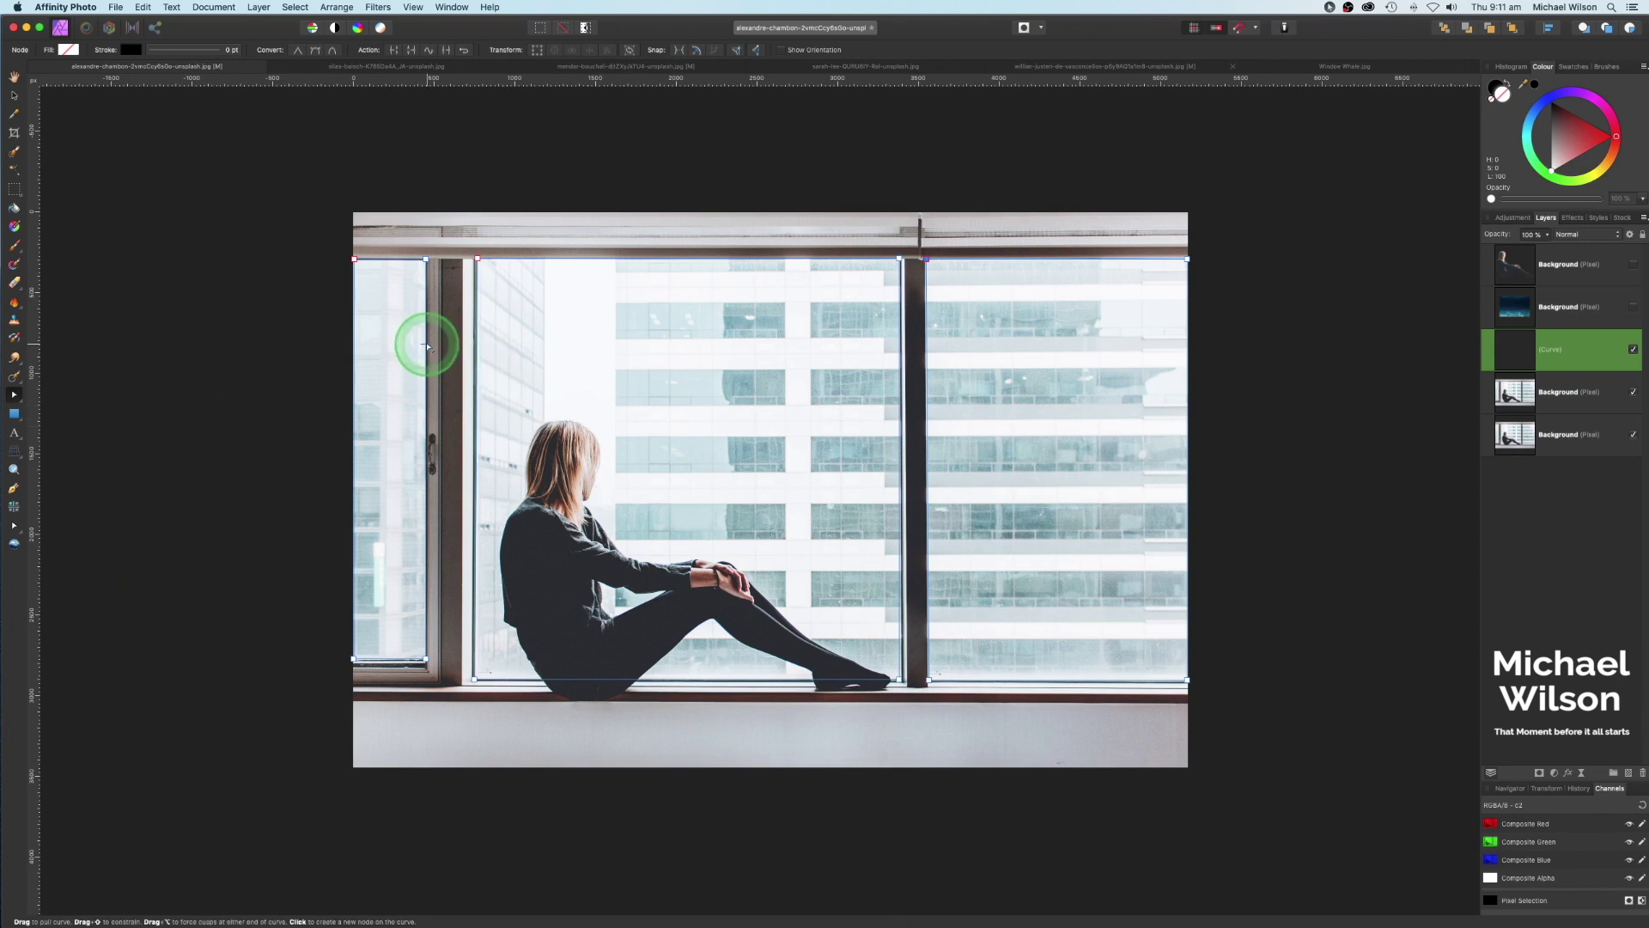
key(super+plus)
key(super+plus)
key(space)
drag(427, 346, 935, 504)
drag(678, 309, 788, 558)
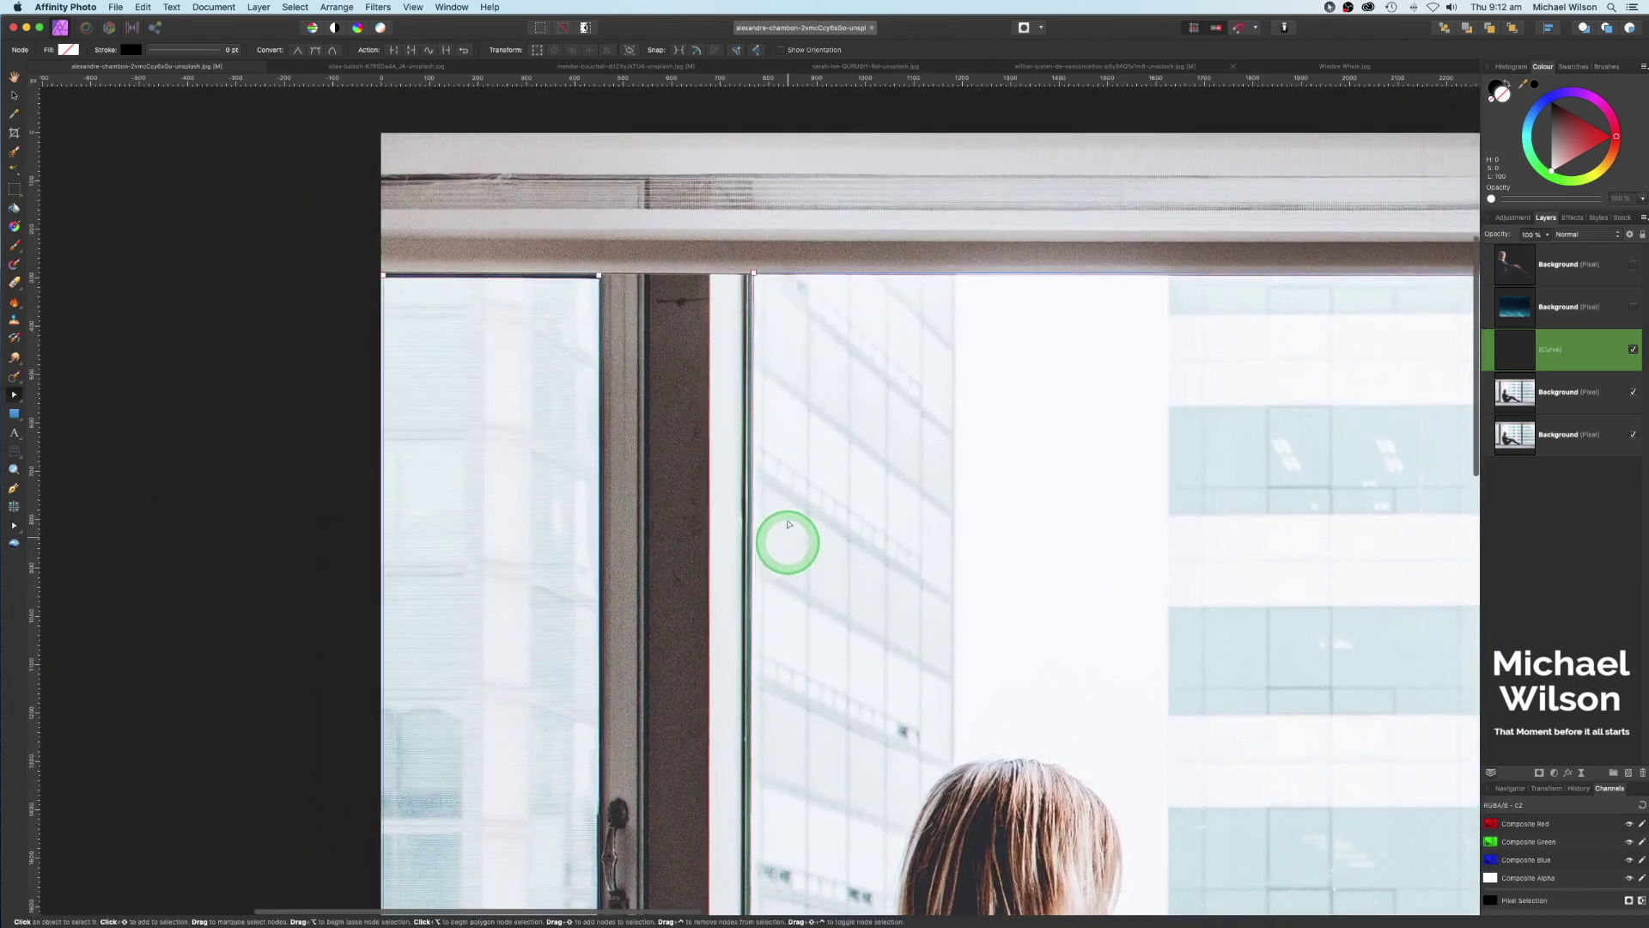
click(383, 277)
drag(384, 277, 381, 276)
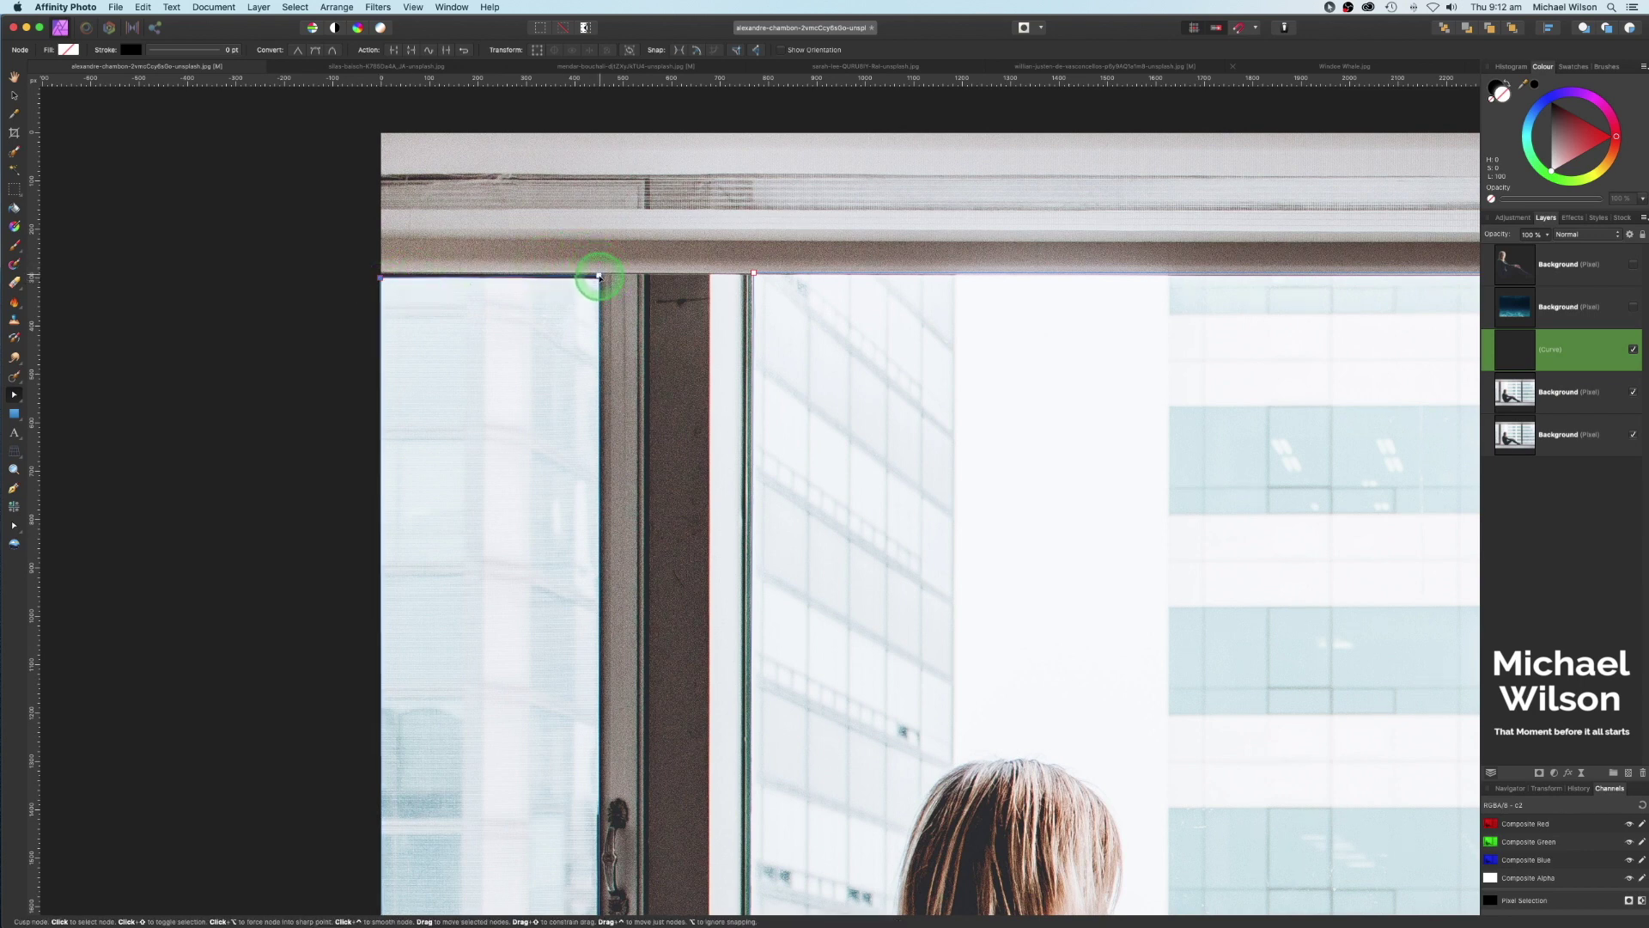
drag(599, 277, 599, 279)
scroll(516, 534, down, 15)
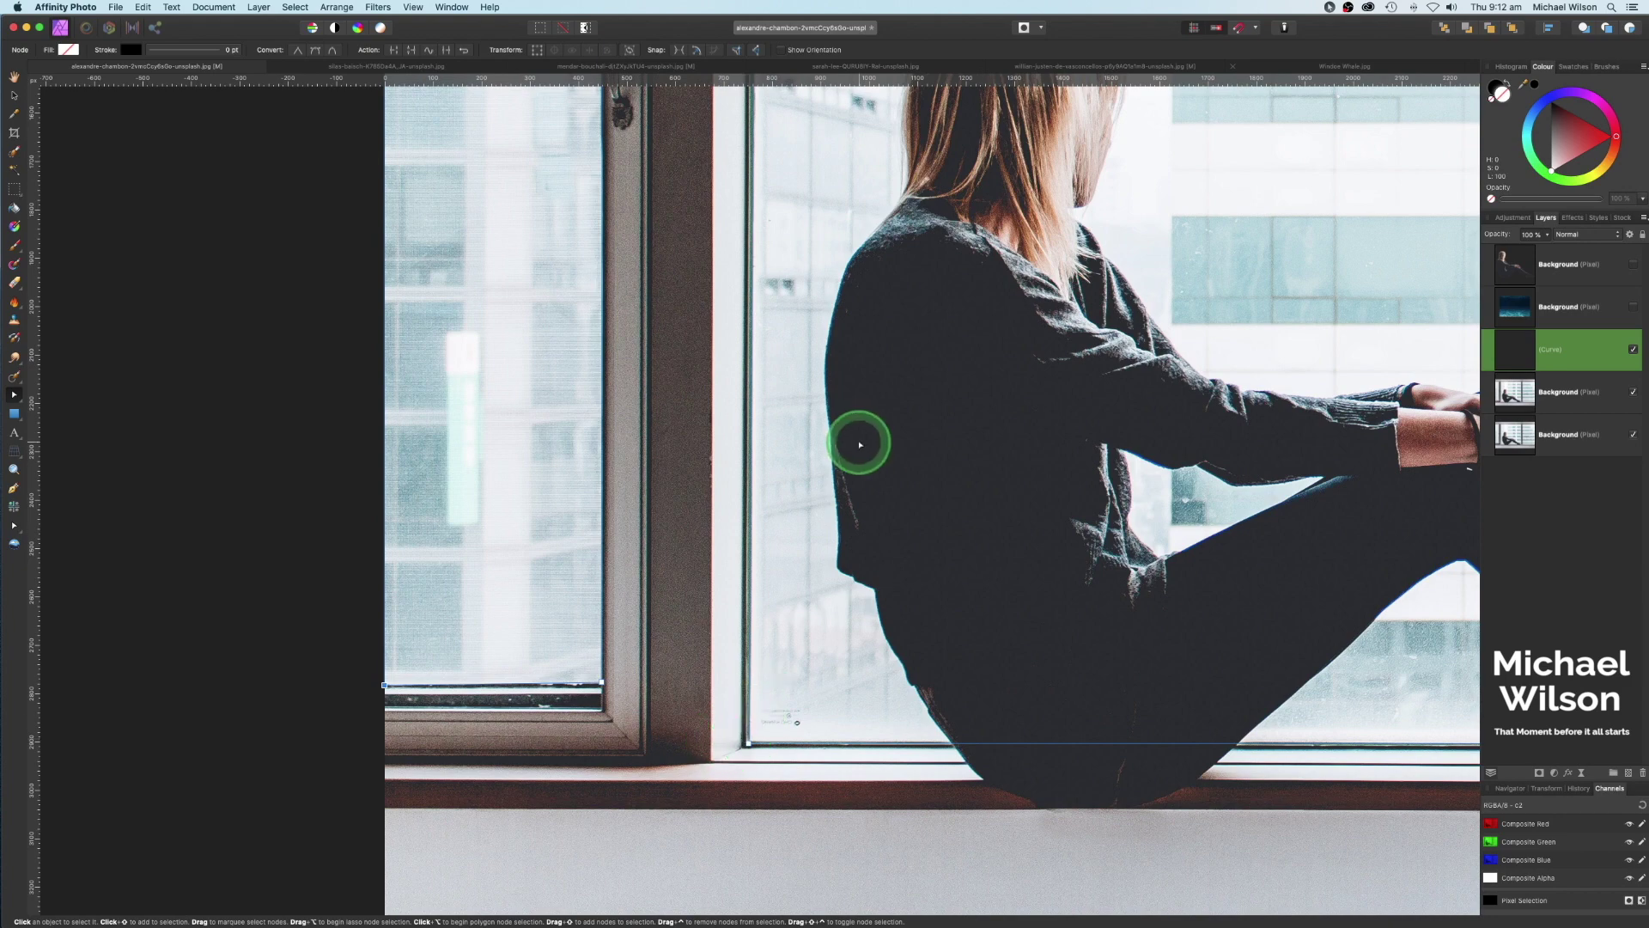
Check the middle pane's path corners and move its lower node beside the woman's foot onto the glass corner.
scroll(822, 532, up, 10)
scroll(757, 418, up, 5)
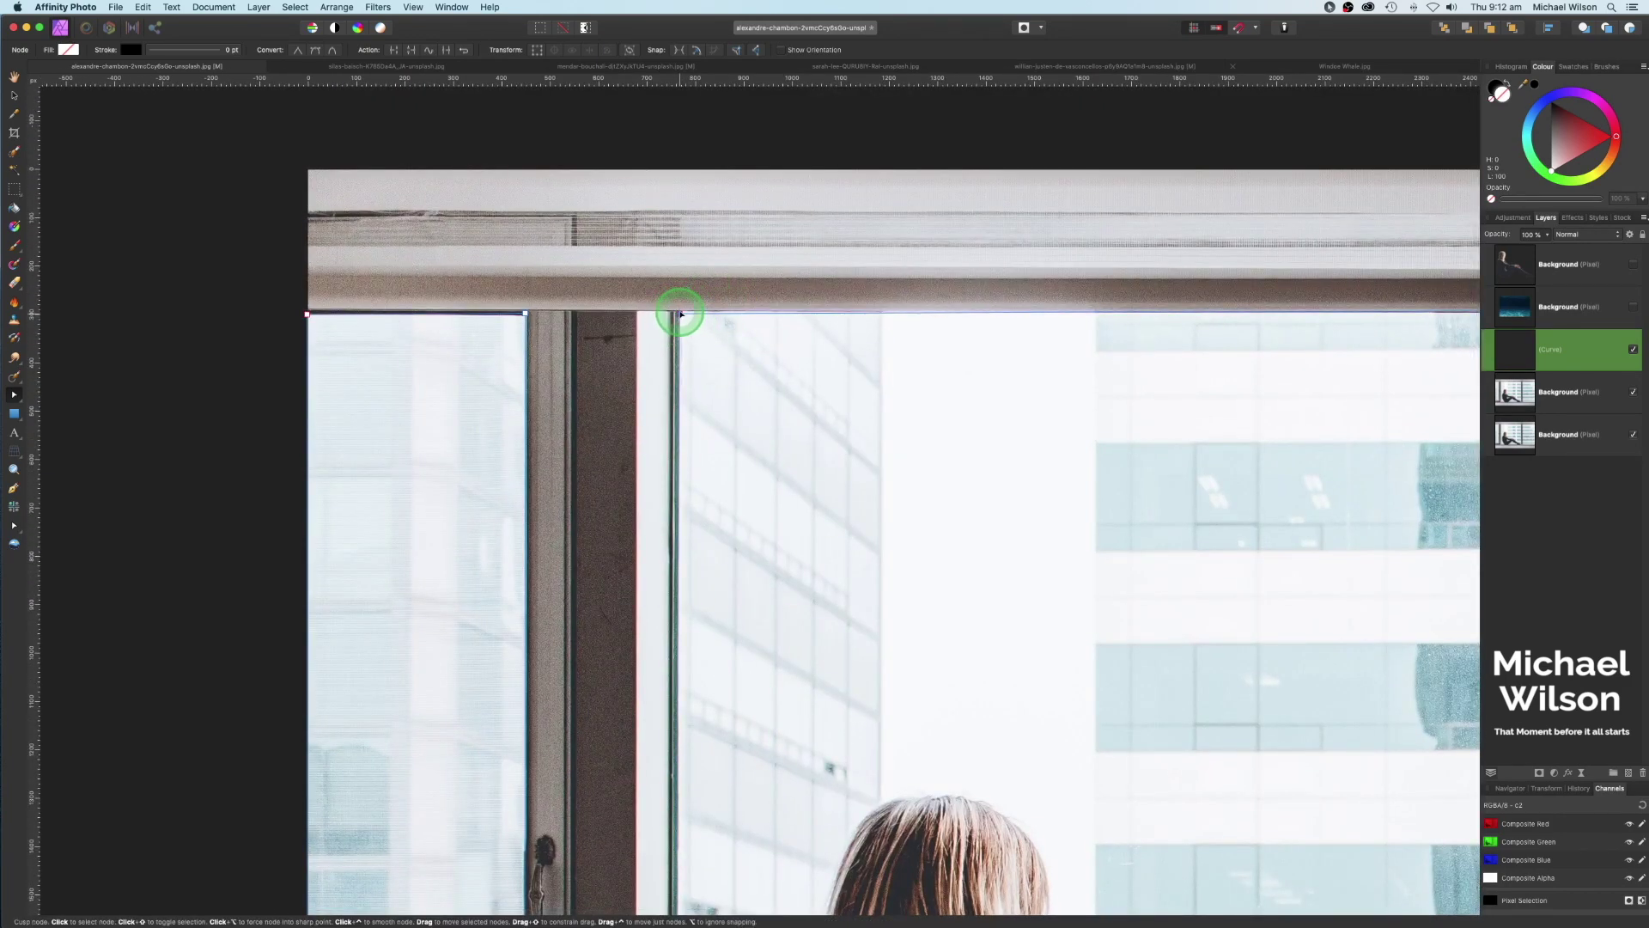
scroll(681, 312, down, 10)
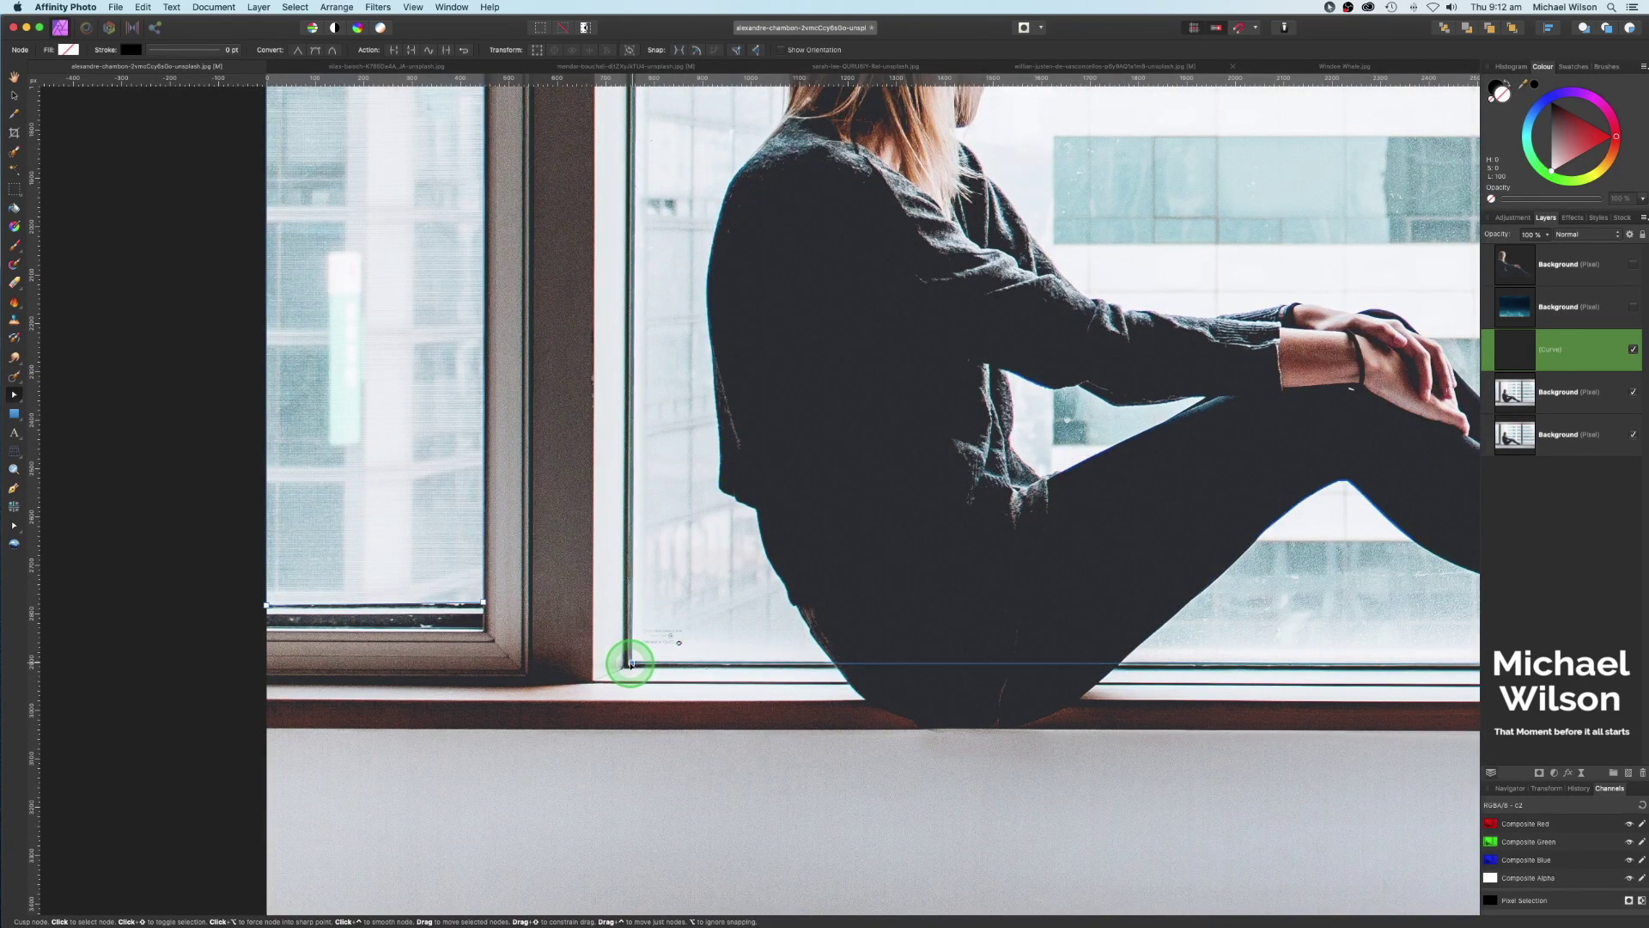
scroll(1262, 736, right, 10)
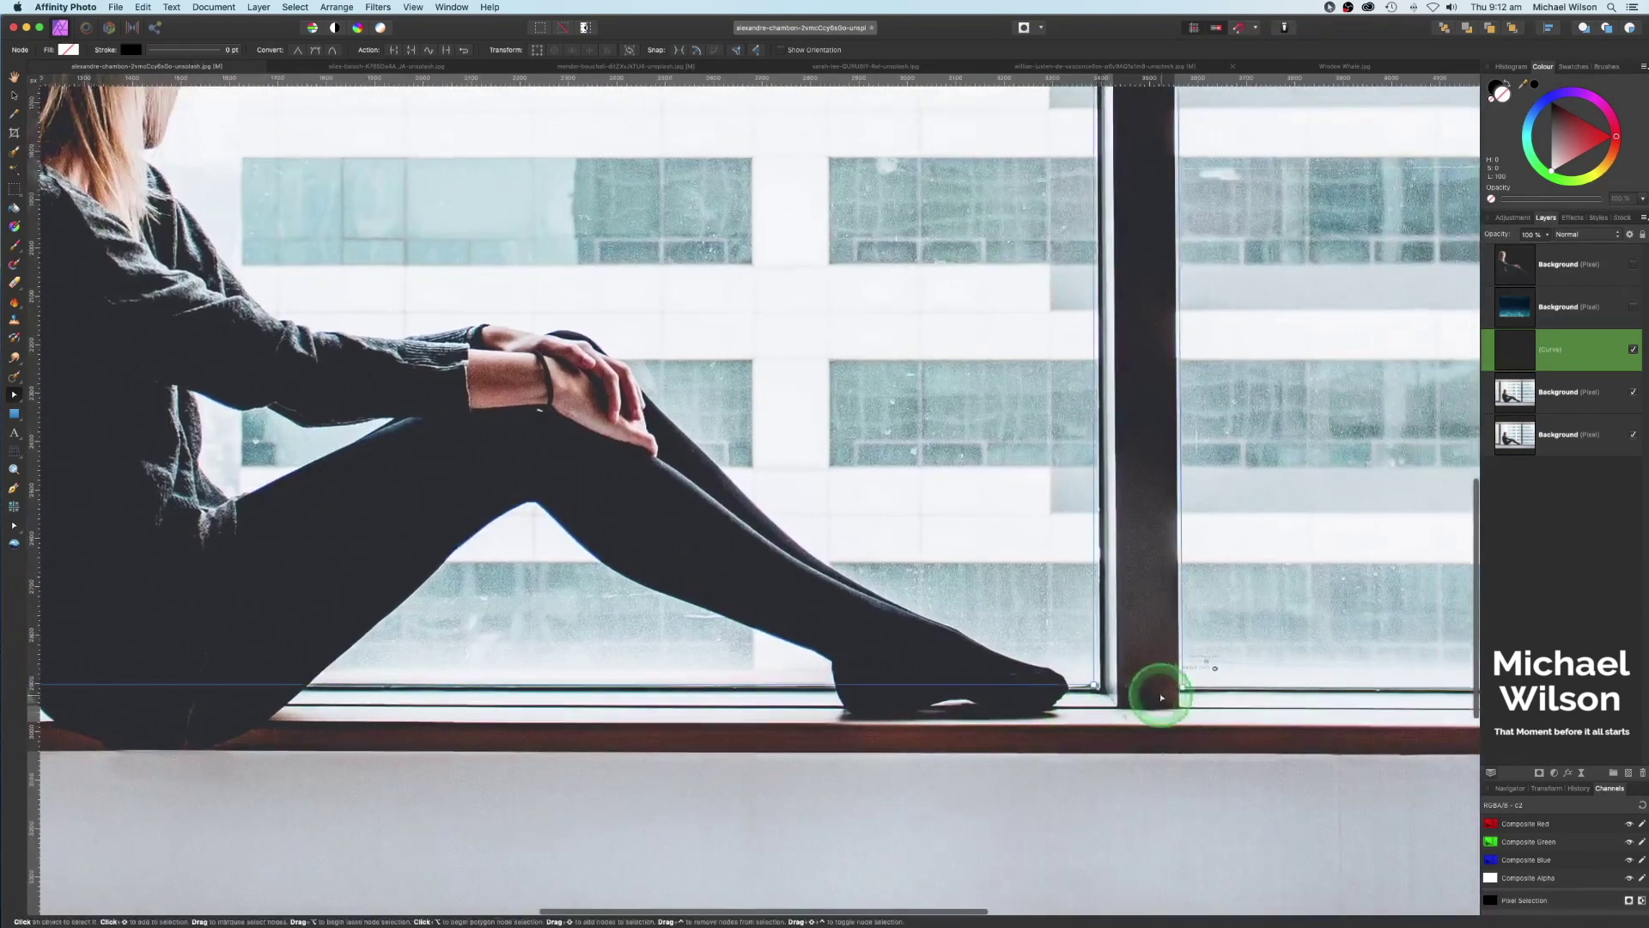
drag(1095, 685, 1098, 687)
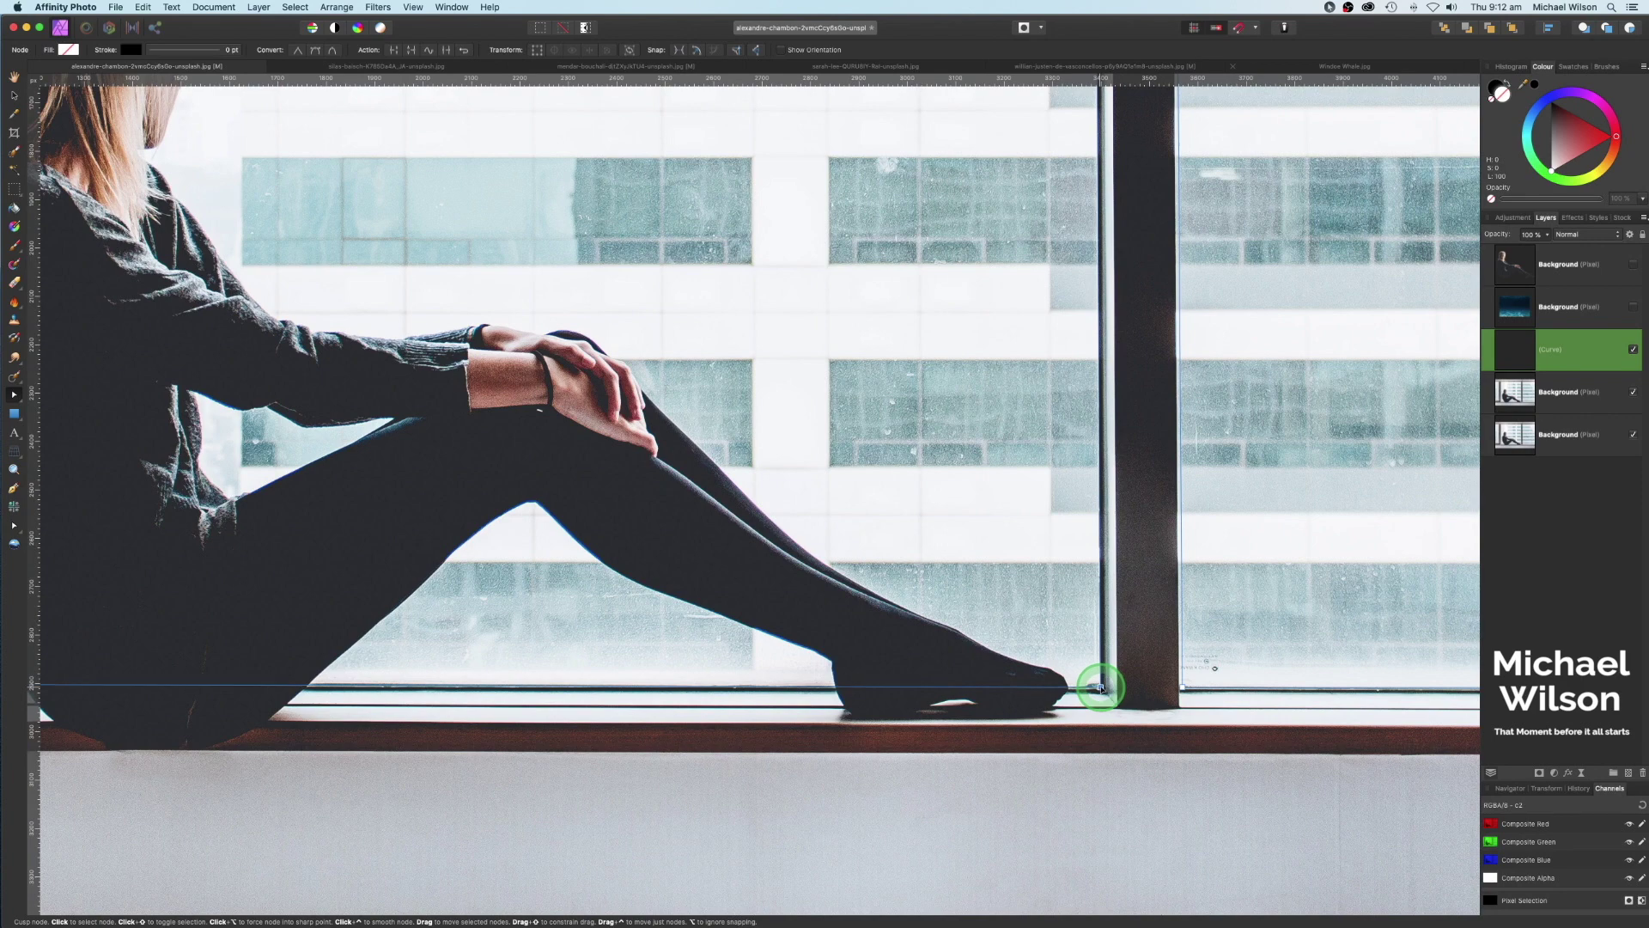
drag(977, 474, 965, 918)
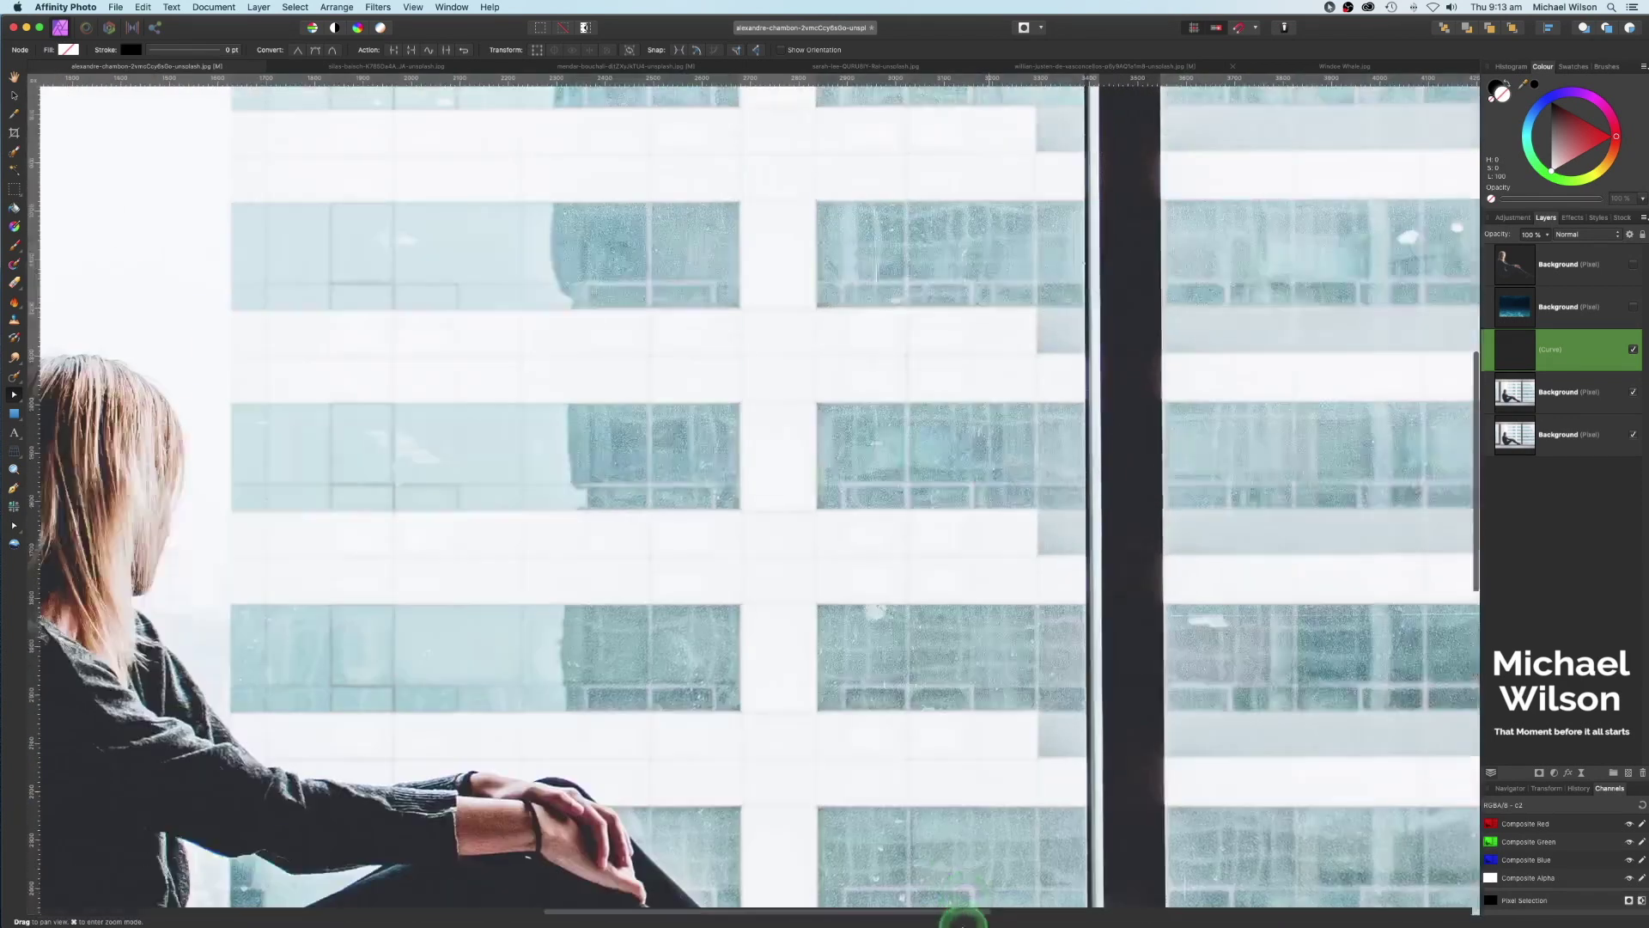
drag(959, 523, 954, 756)
drag(923, 363, 878, 624)
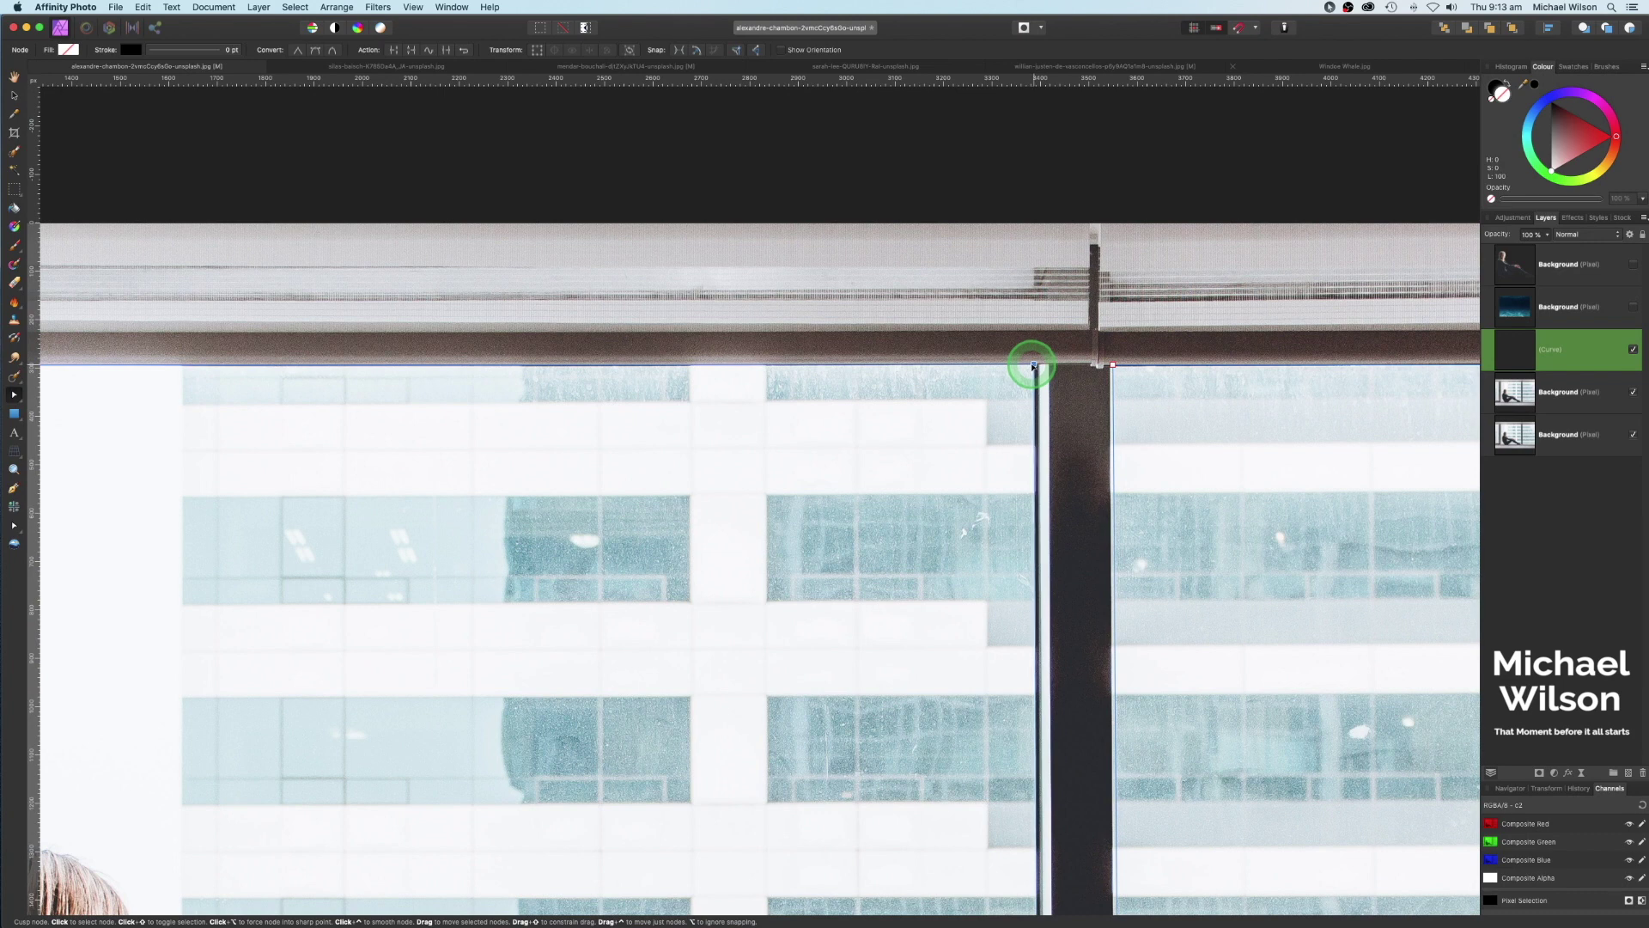
Align the four corner nodes of the rightmost pane's path with the window frame and the photo's edge.
drag(1224, 448, 804, 456)
drag(692, 372, 690, 375)
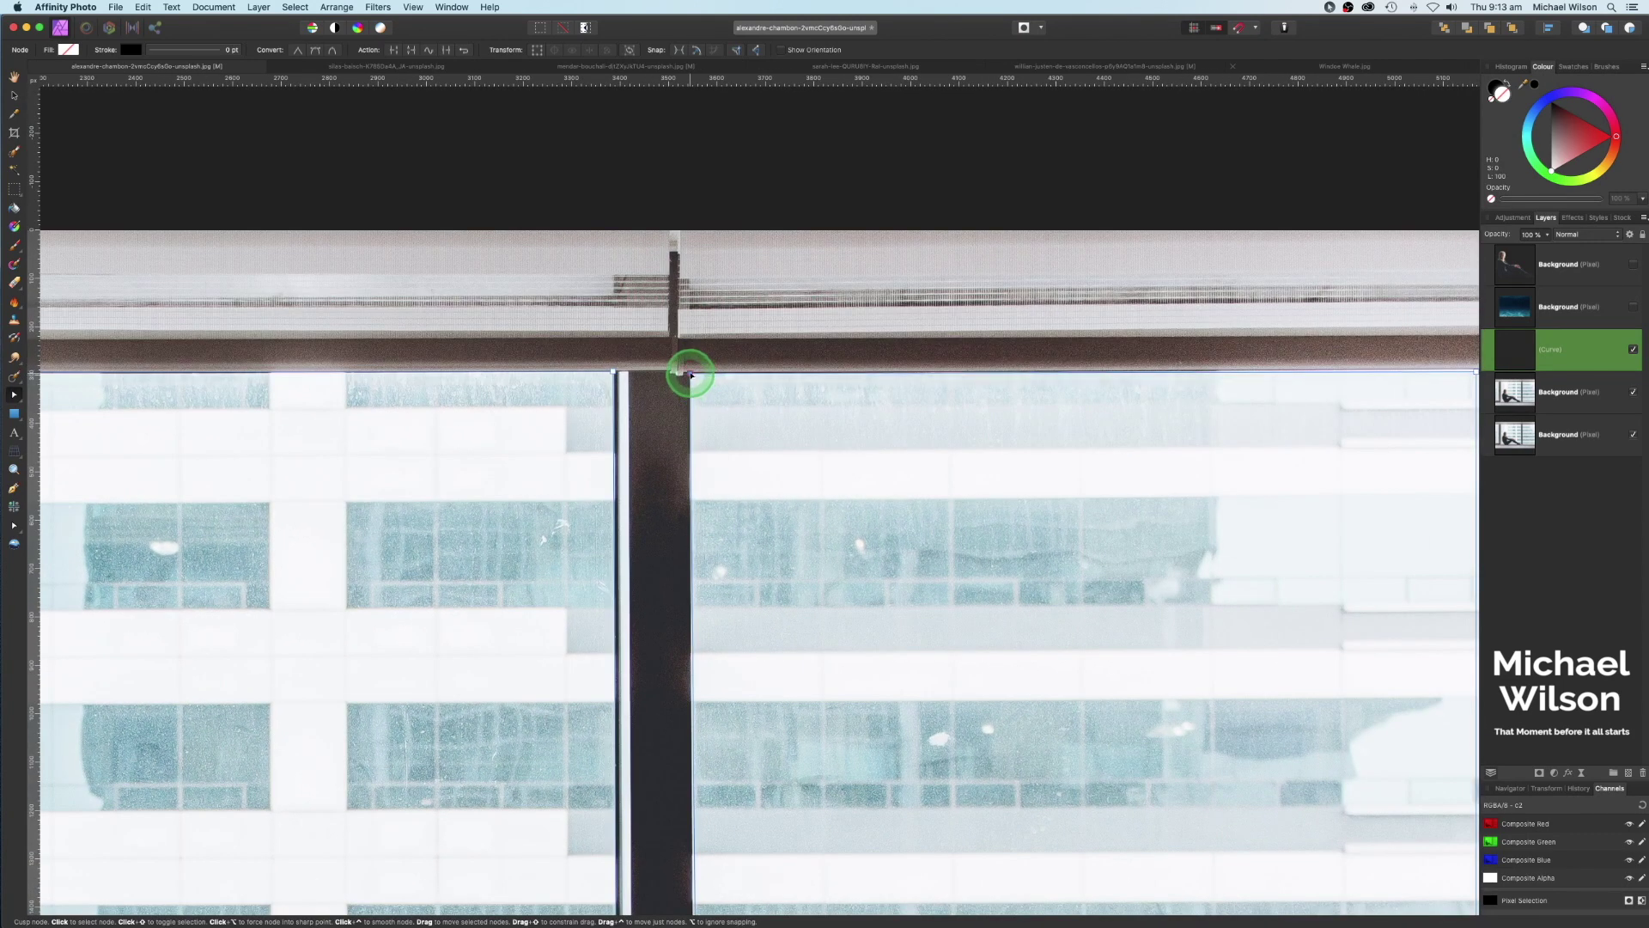
drag(1240, 452, 778, 466)
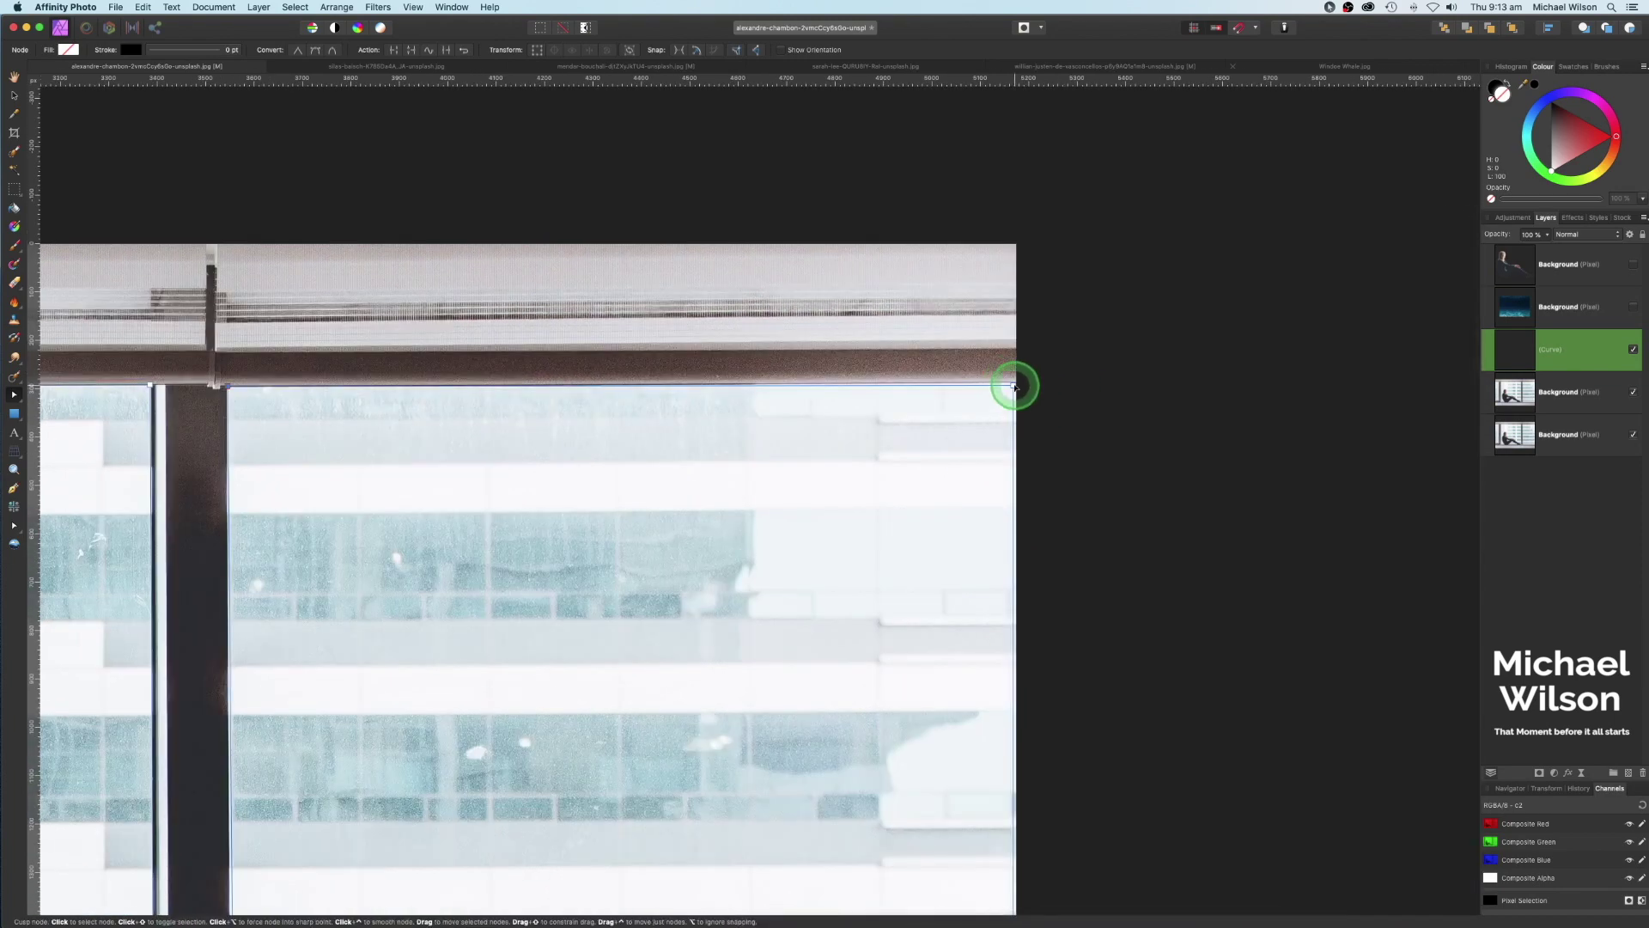
drag(1015, 387, 1019, 385)
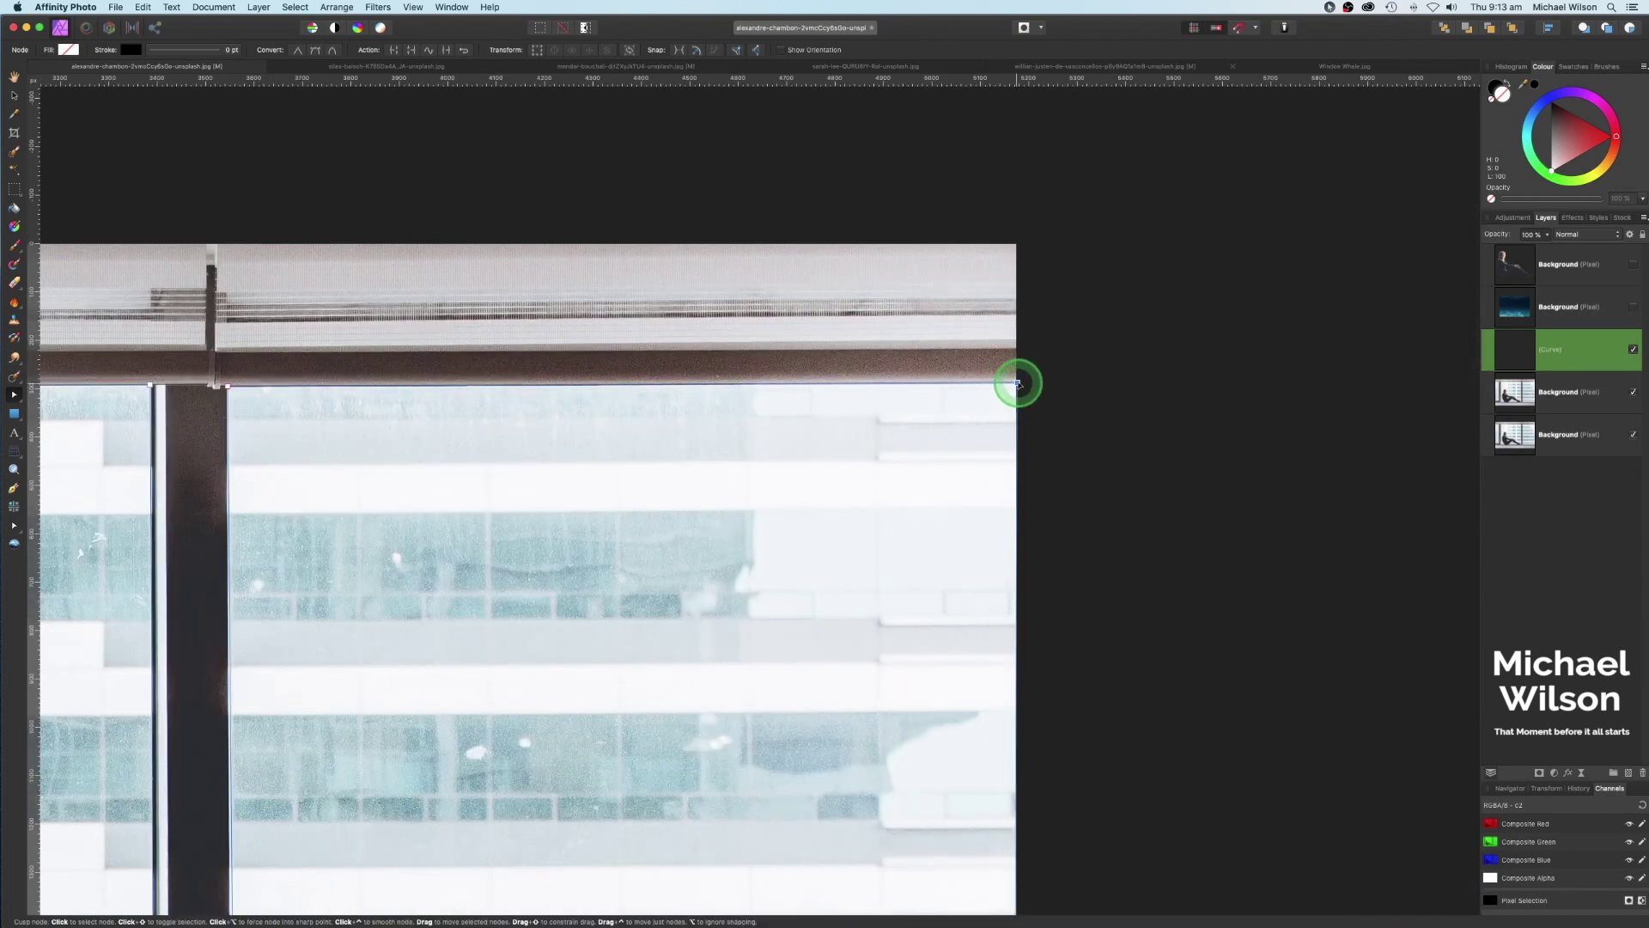
scroll(930, 633, down, 12)
drag(1119, 651, 1120, 654)
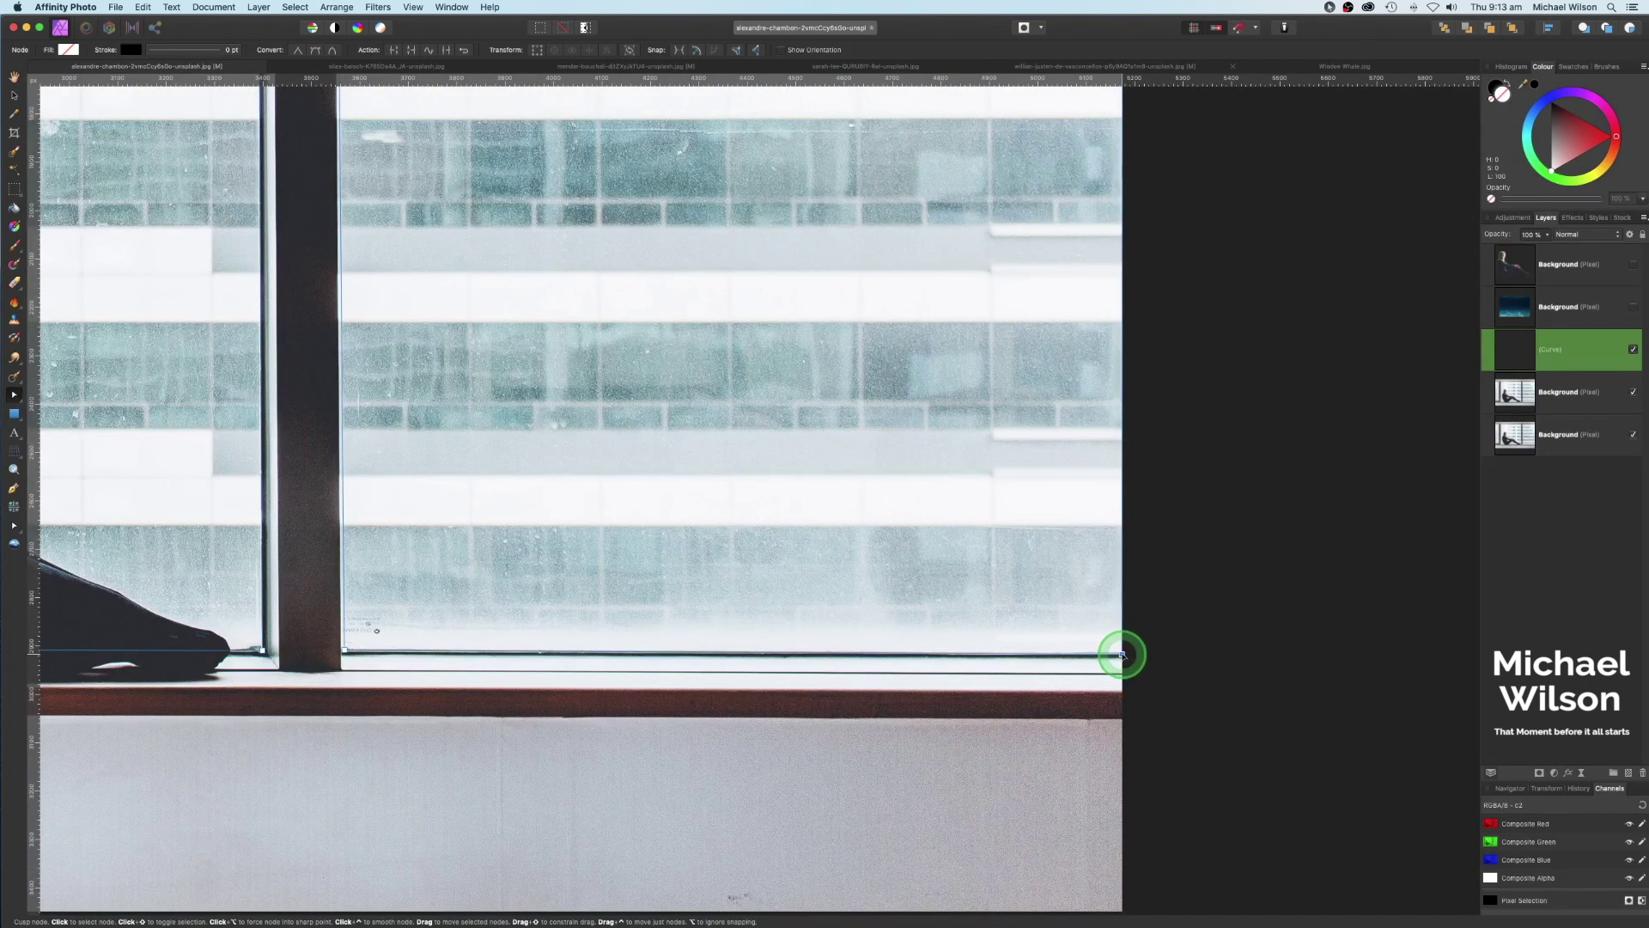
click(343, 649)
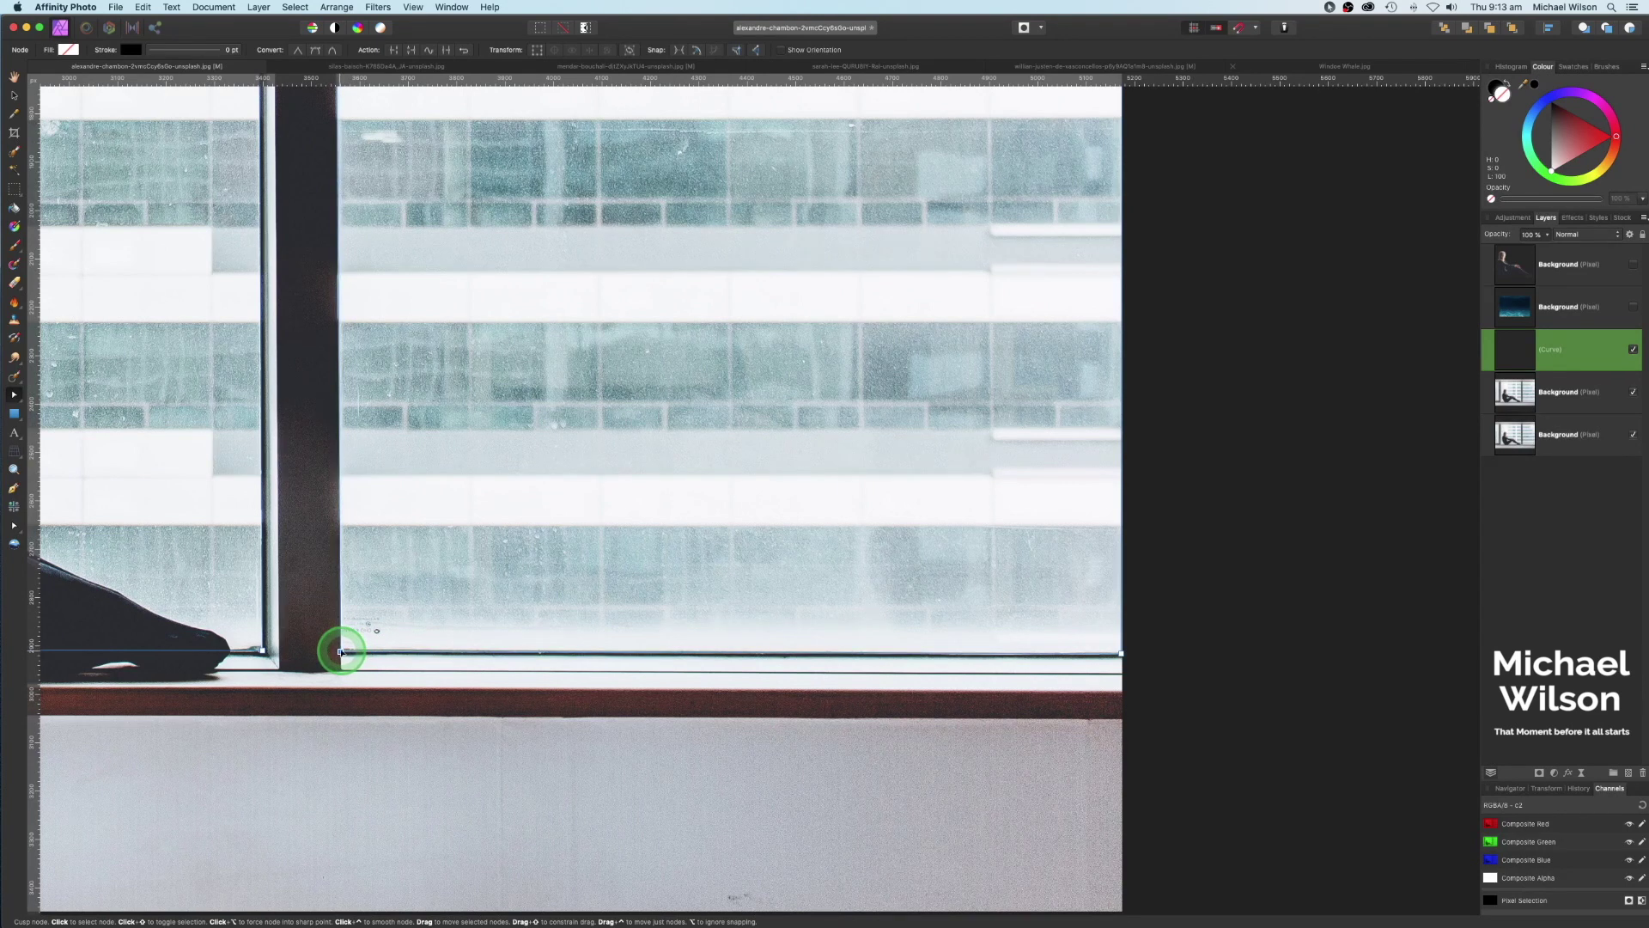
Convert the three pane paths into a selection and mask the duplicated window photo layer with it.
key(super+minus)
key(super+minus)
key(super+minus)
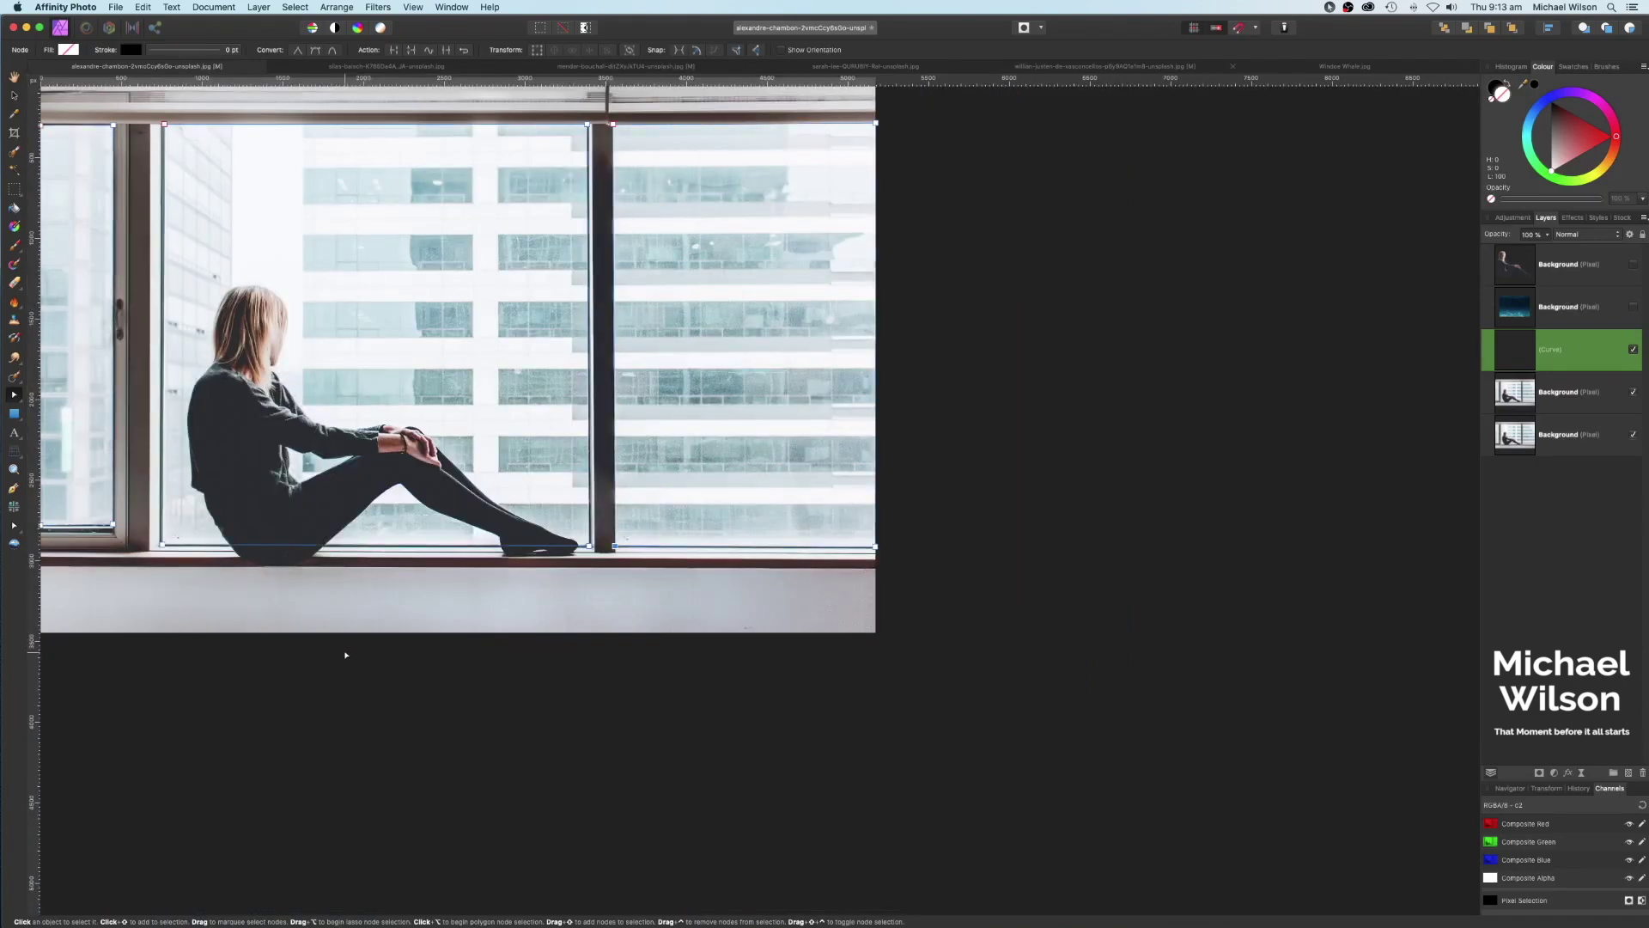
drag(405, 265, 707, 356)
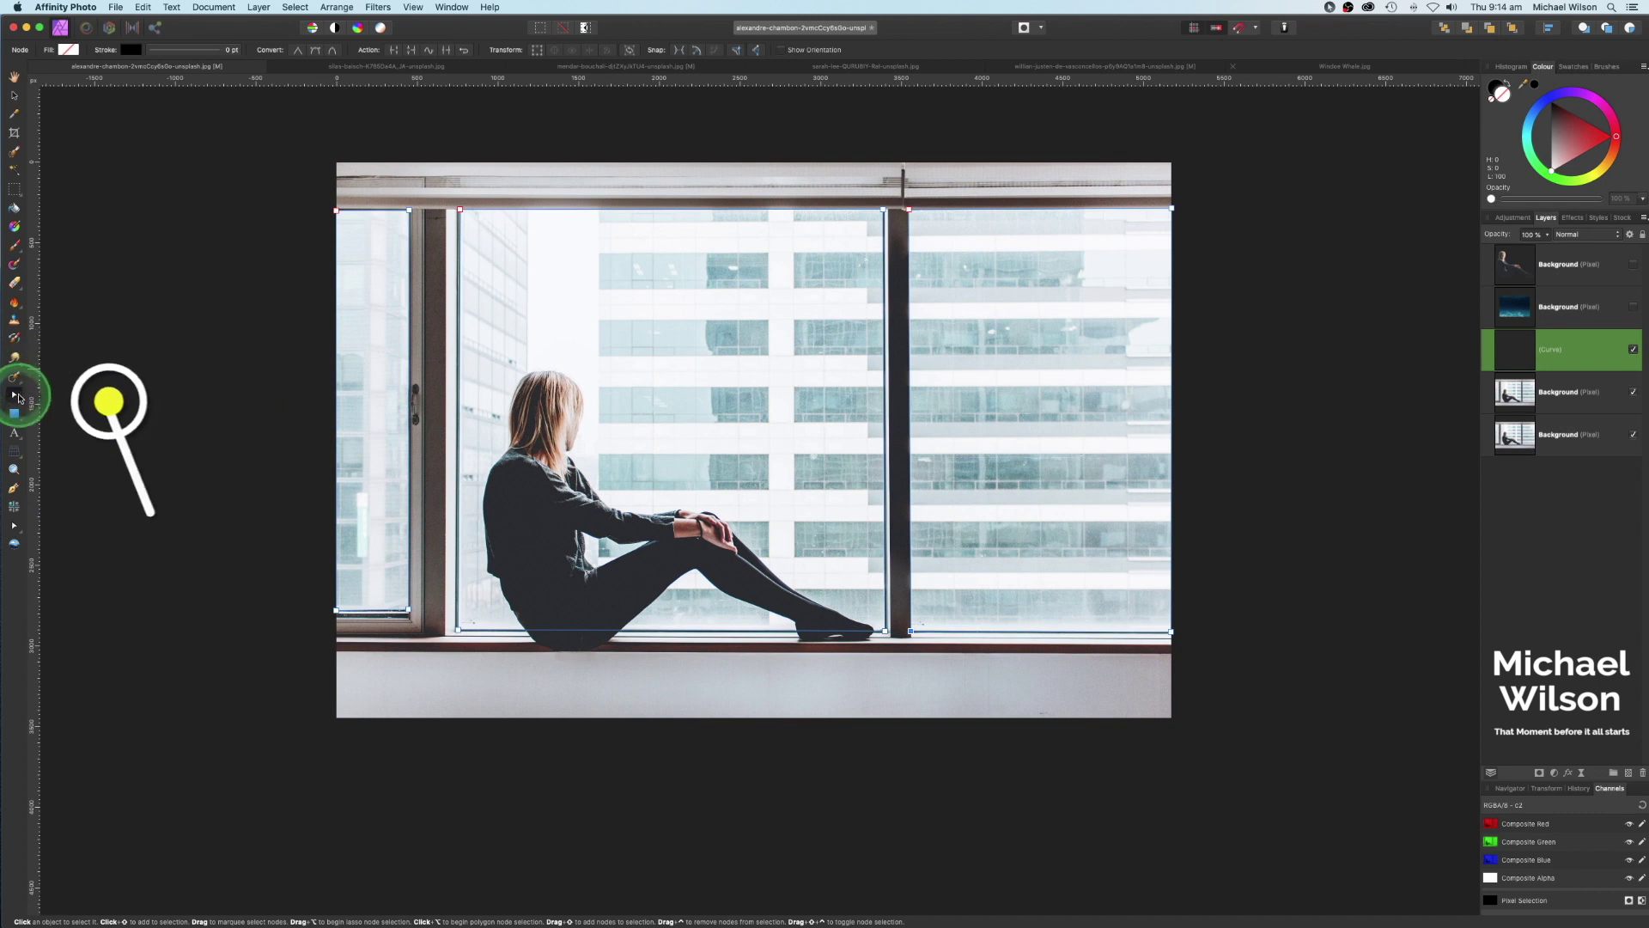
click(20, 401)
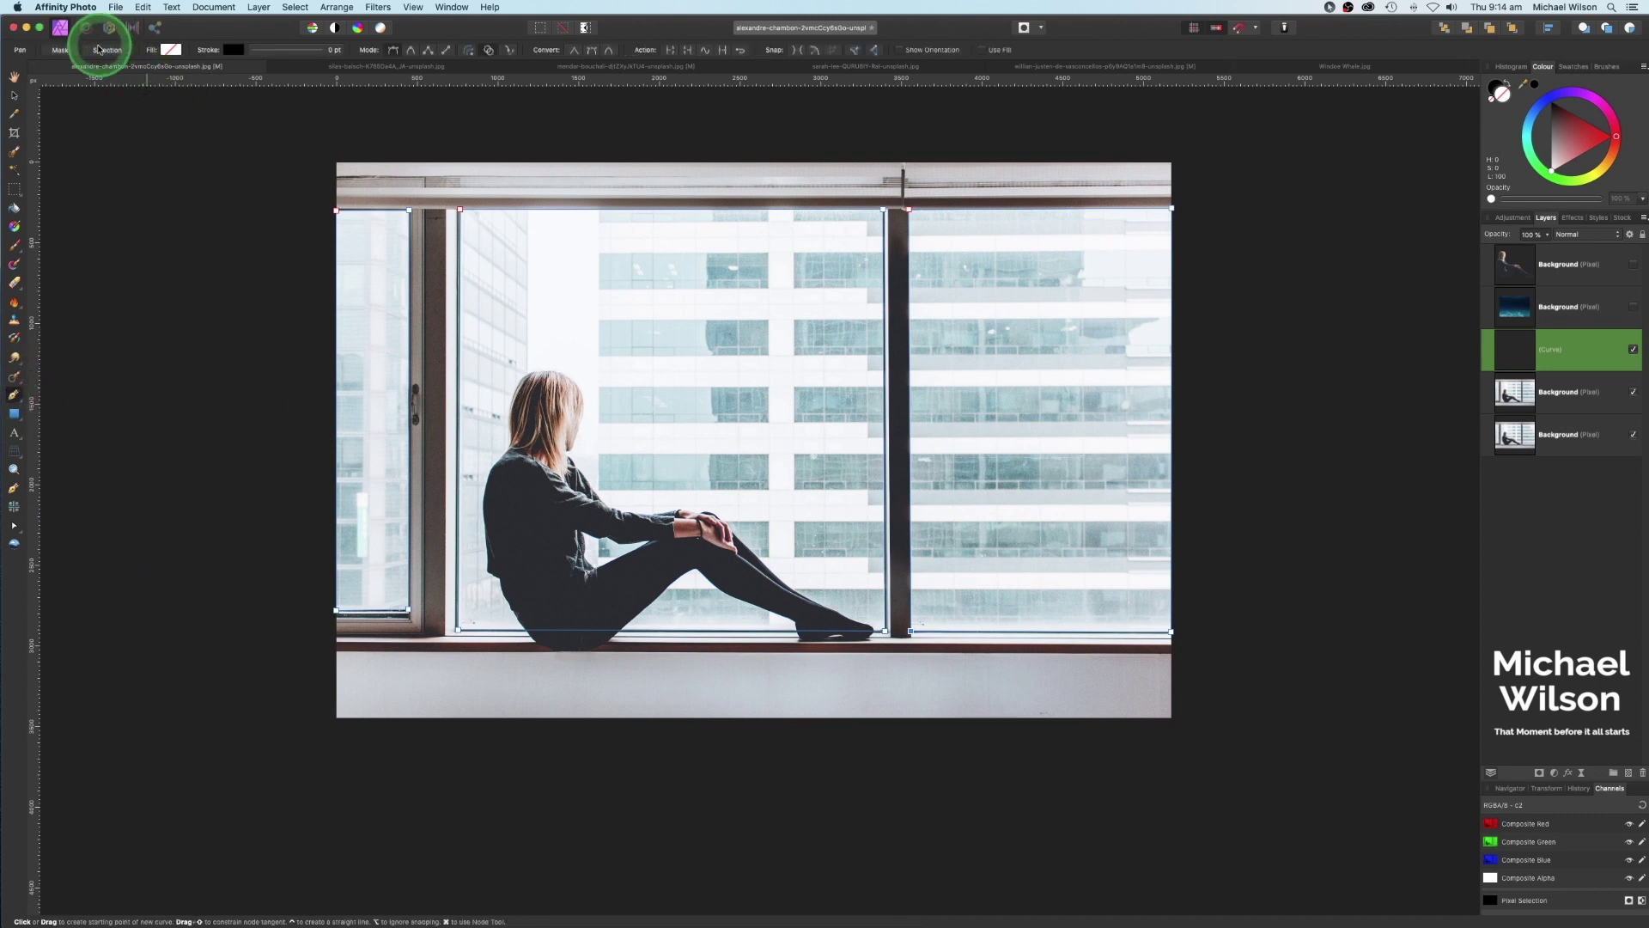
click(114, 54)
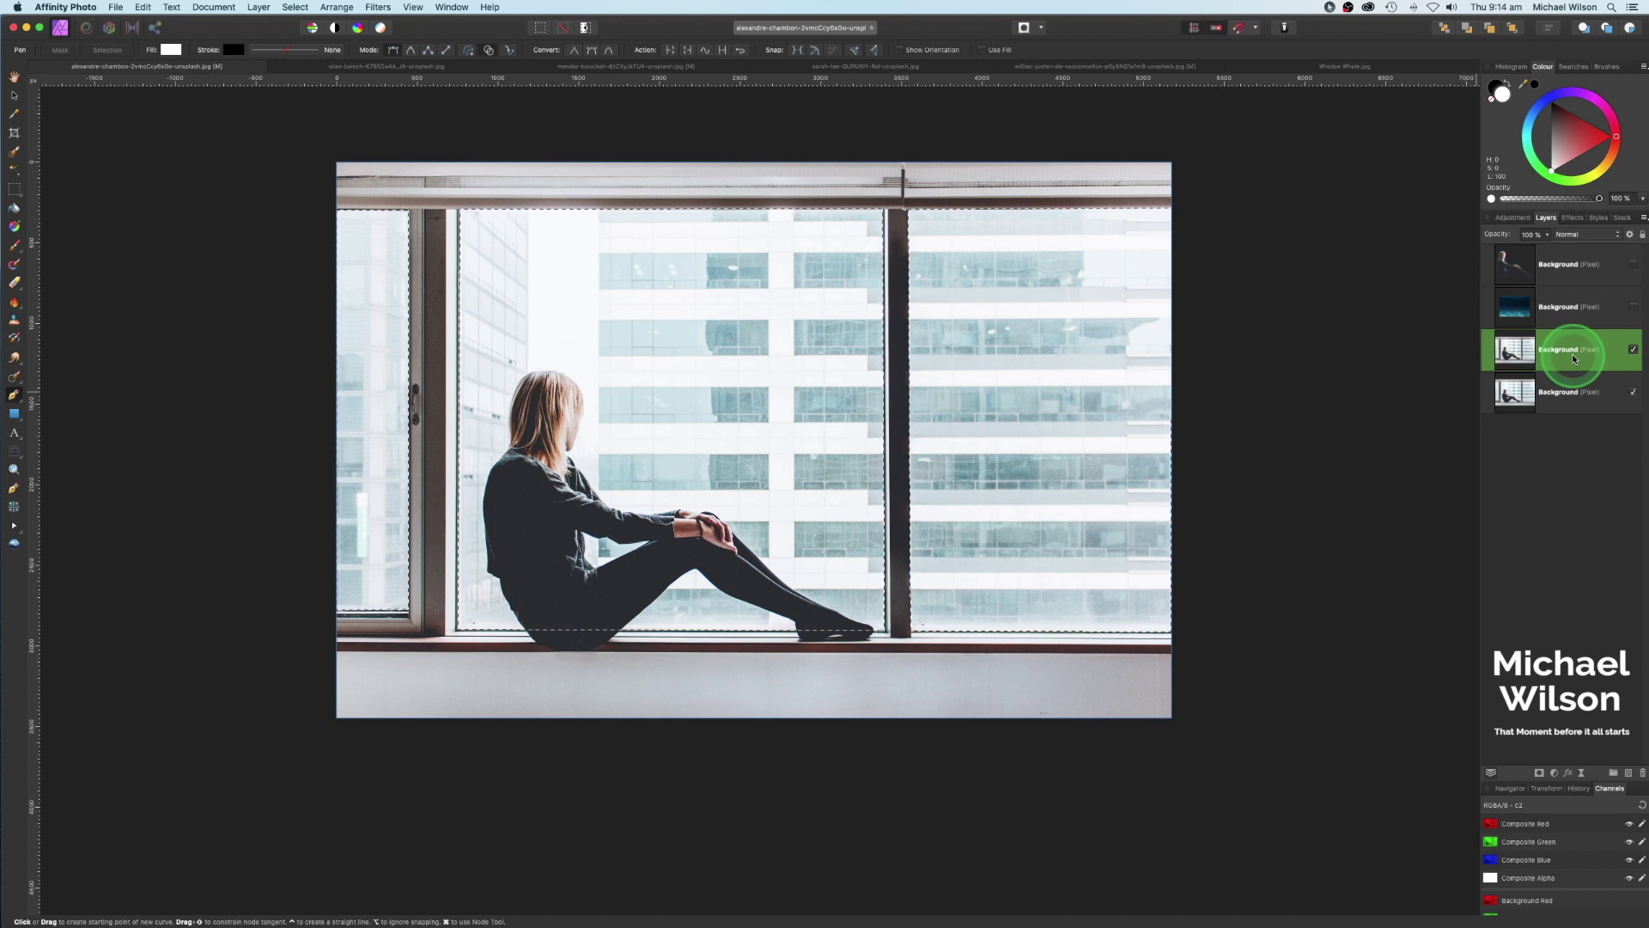
click(1539, 772)
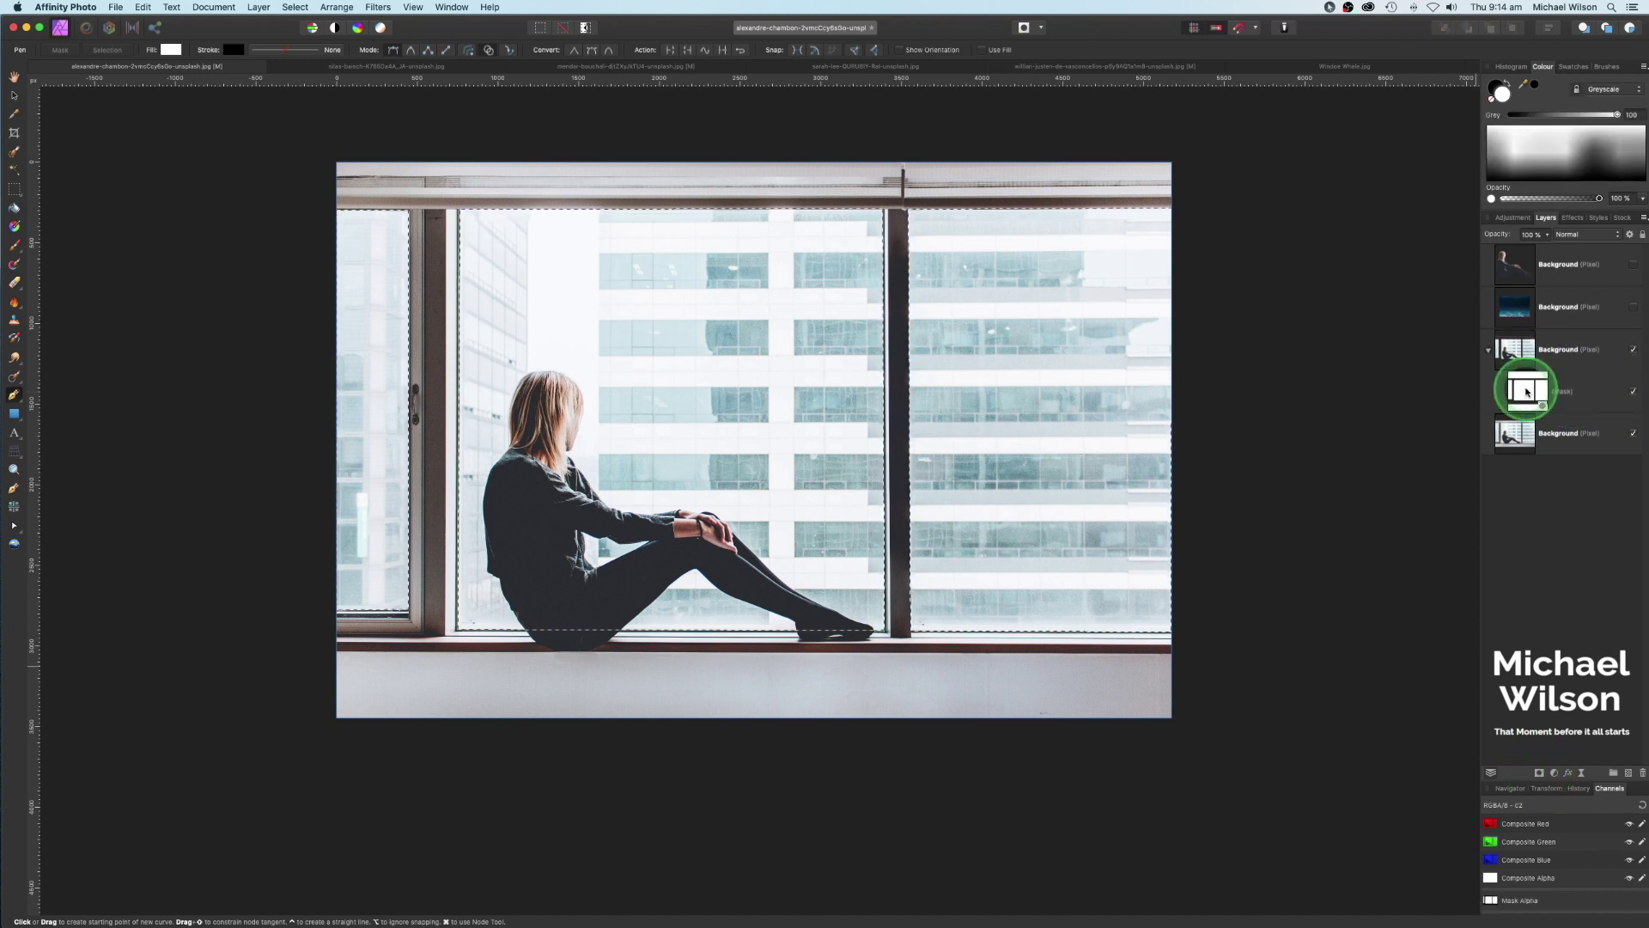
Clip the ocean layer inside the masked window photo layer, with both the ocean and the woman cutout layers made visible.
click(1559, 306)
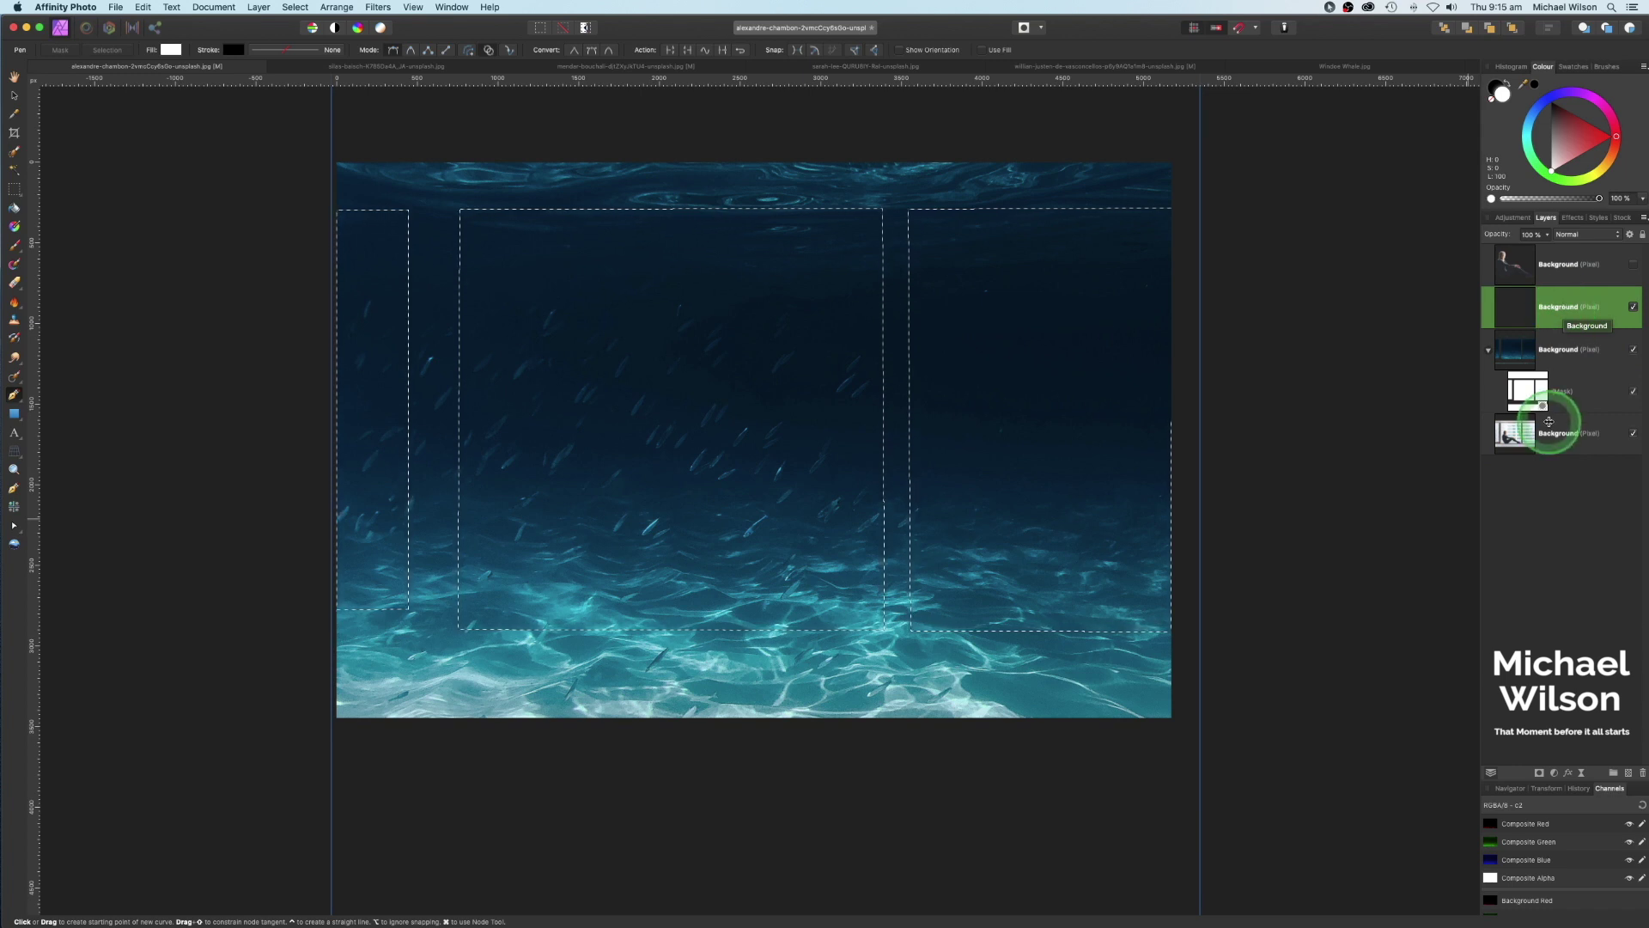
mouse_move(1584, 413)
mouse_down()
mouse_move(1565, 307)
mouse_move(1572, 405)
mouse_up()
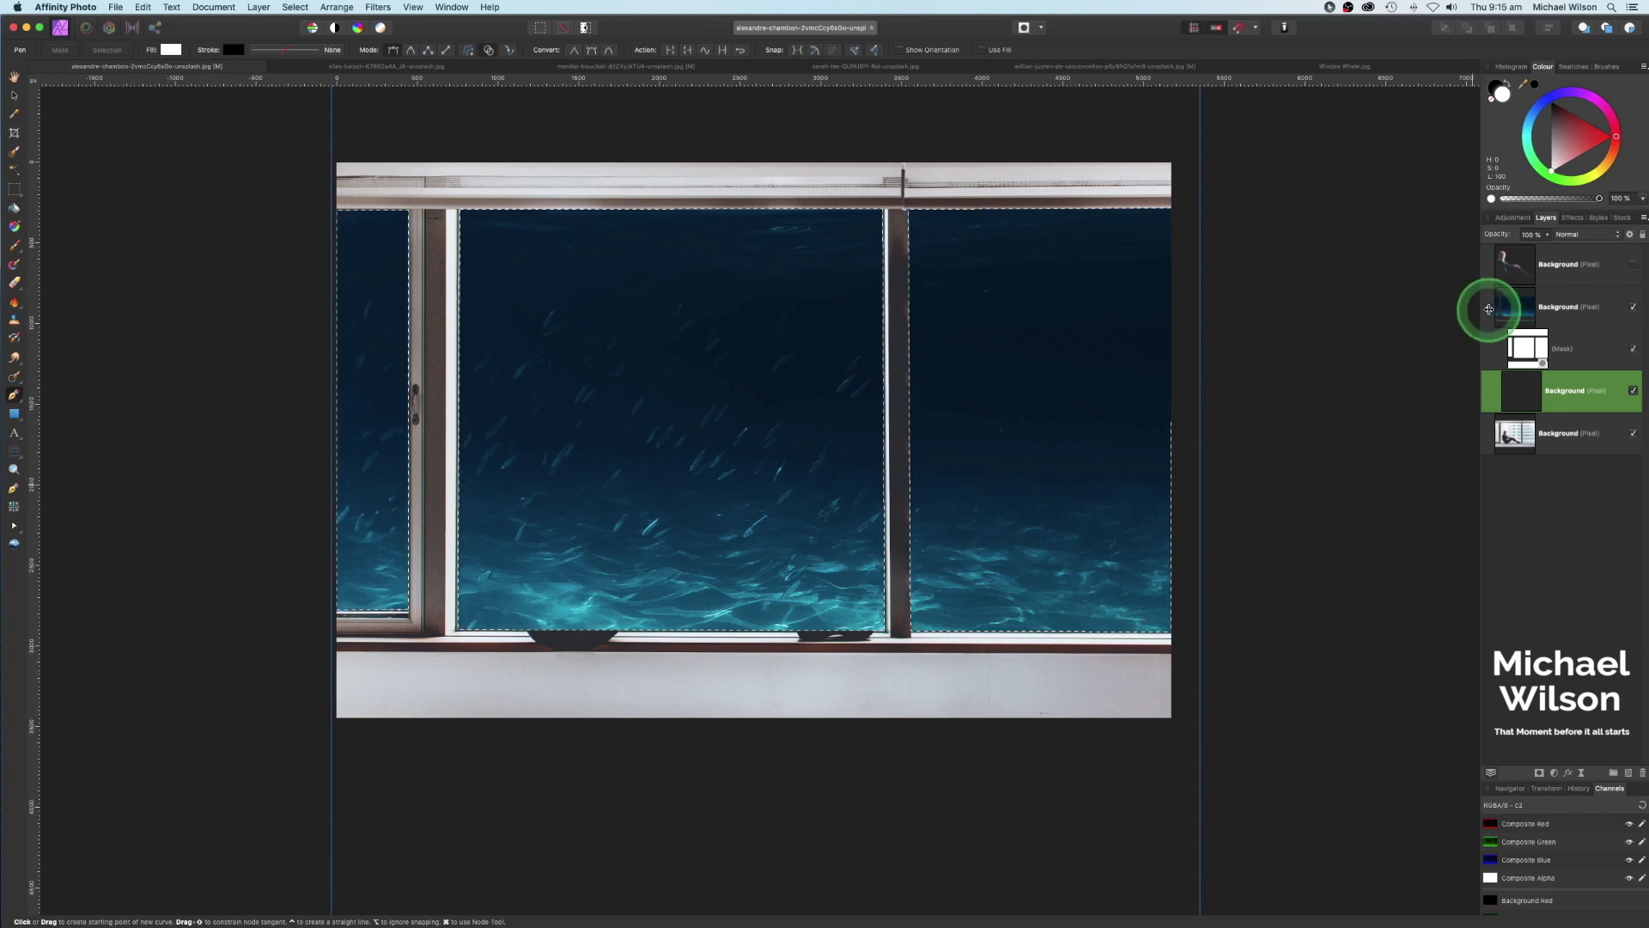
click(1633, 267)
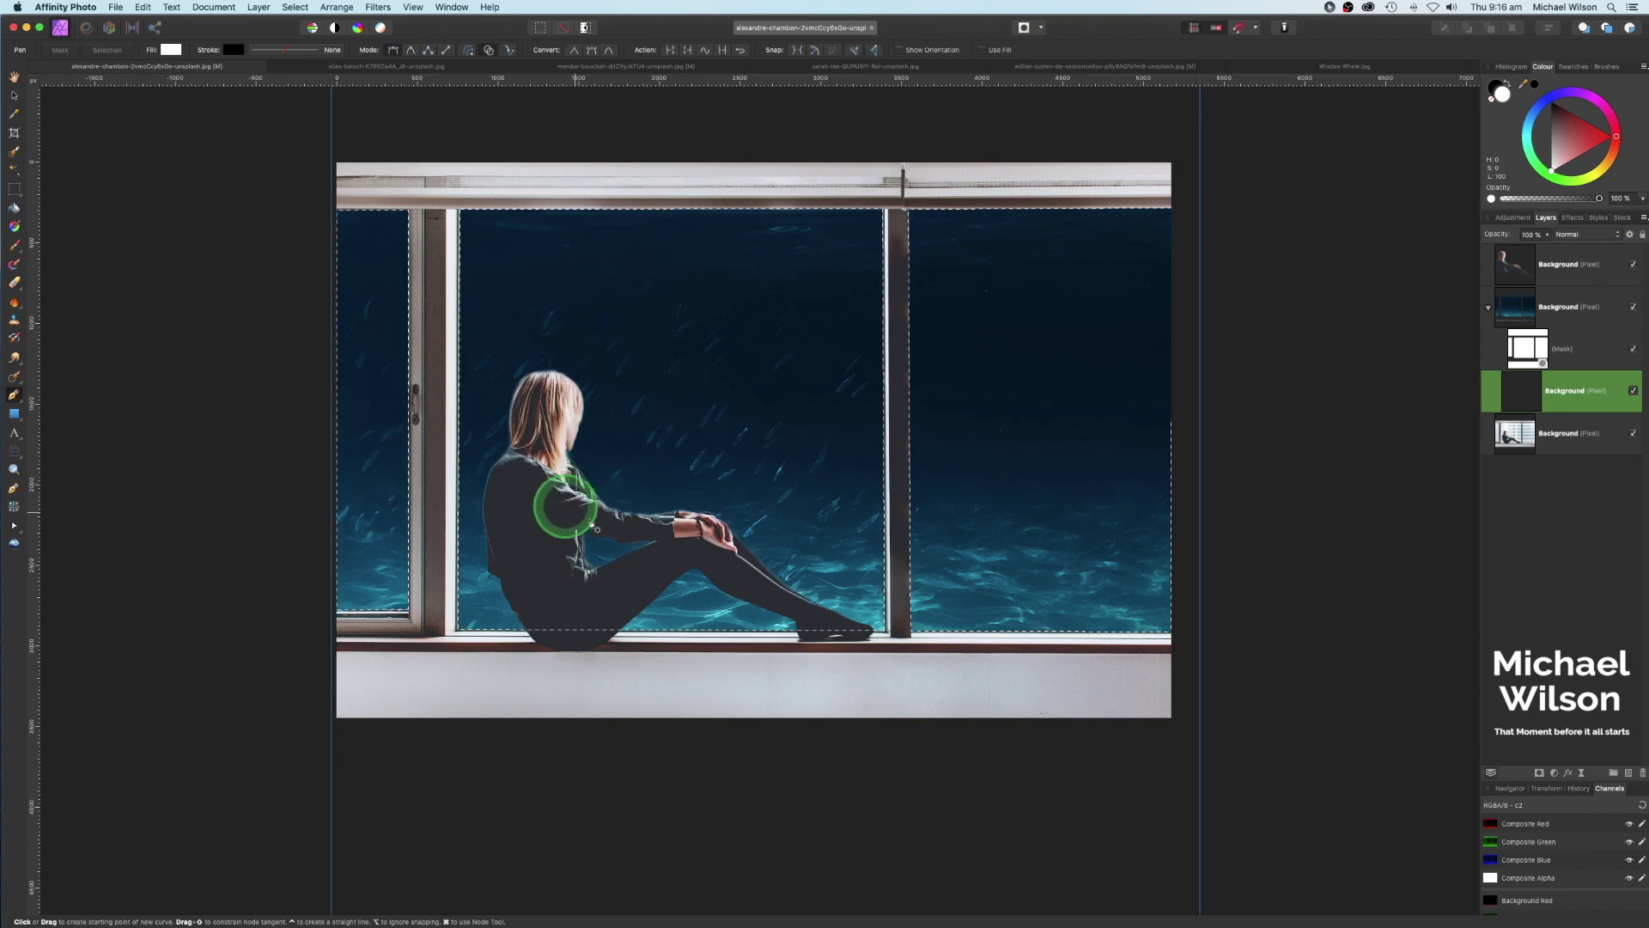
click(1489, 307)
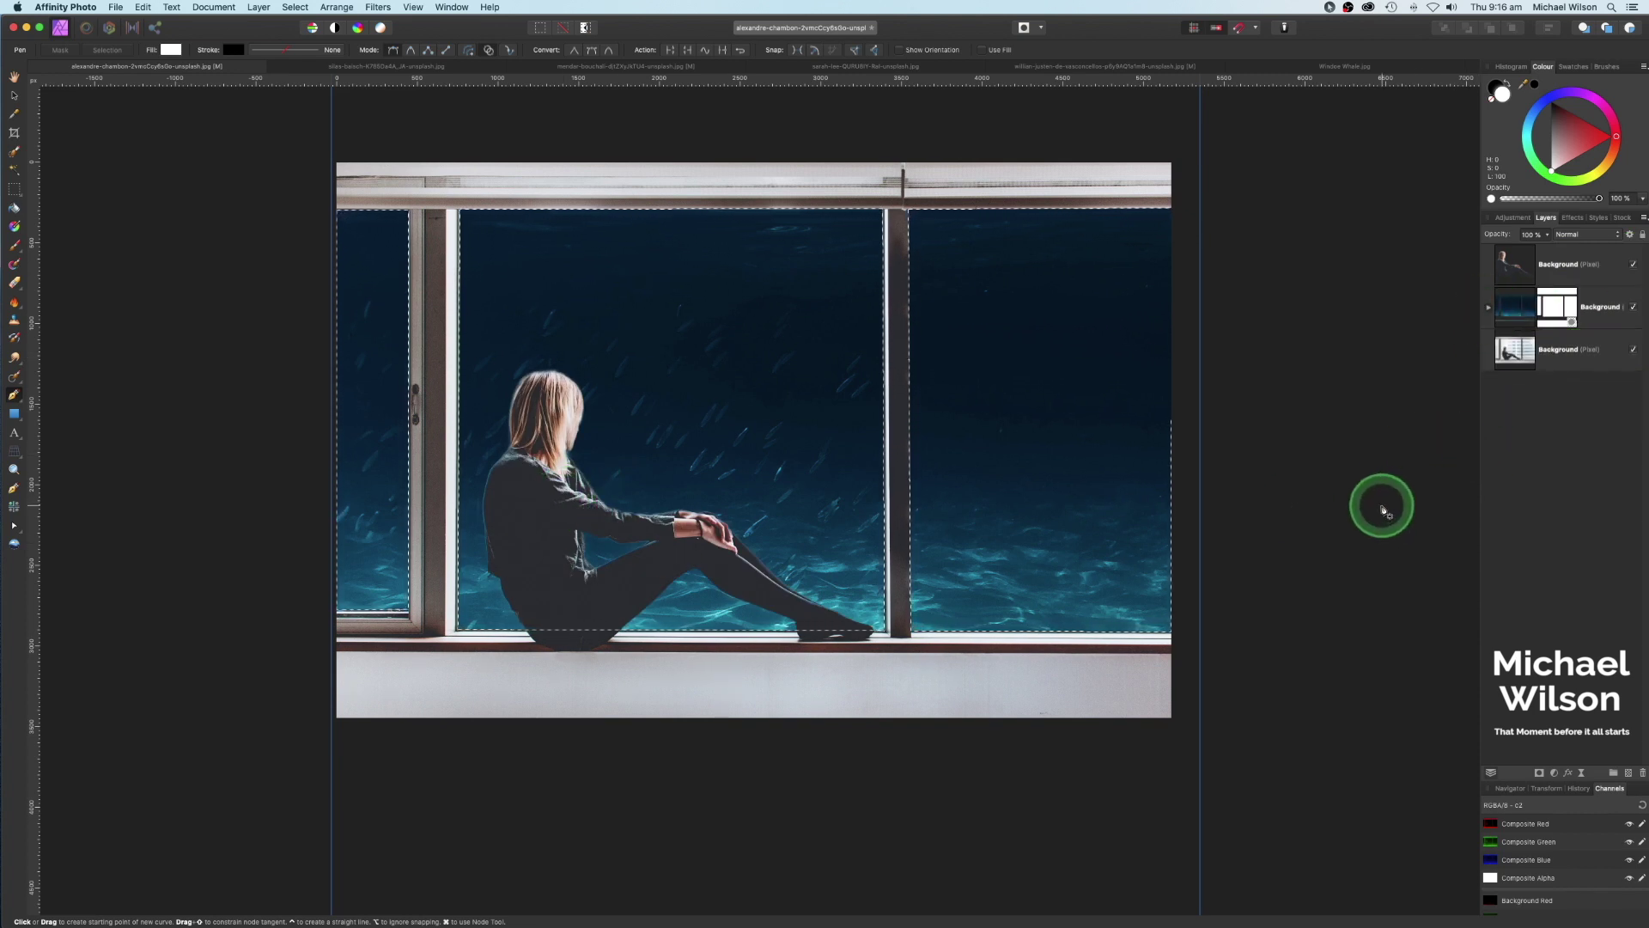
Add a new pixel layer directly between the woman cutout and the masked window layer, with the Move tool active.
click(1629, 775)
drag(1572, 397, 1540, 312)
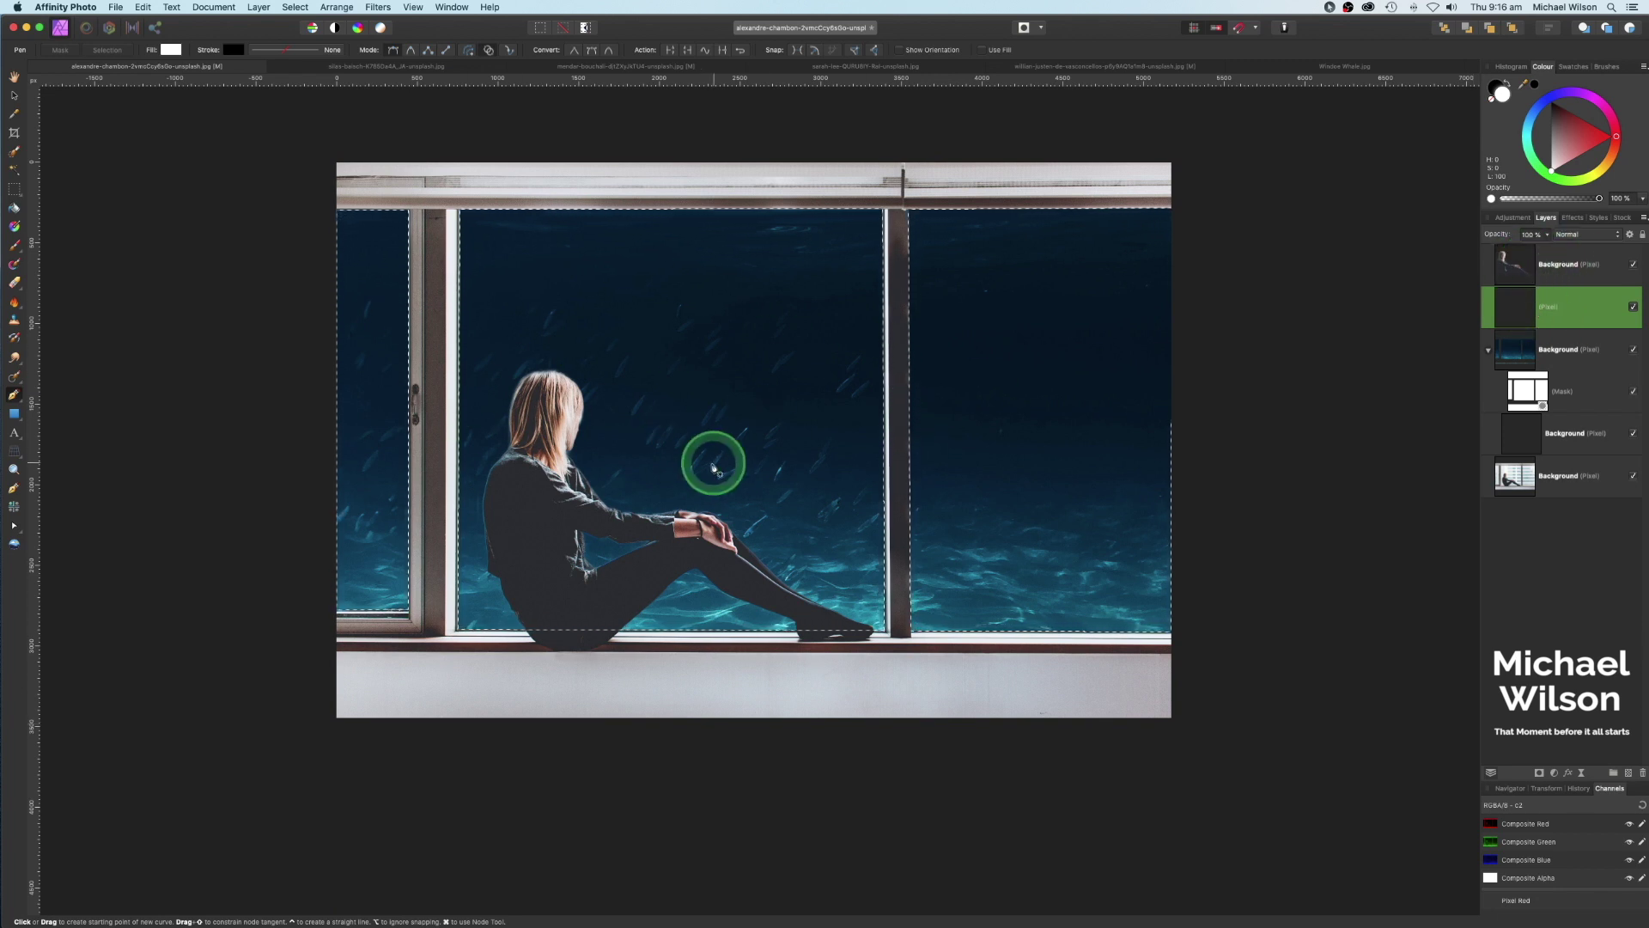
key(v)
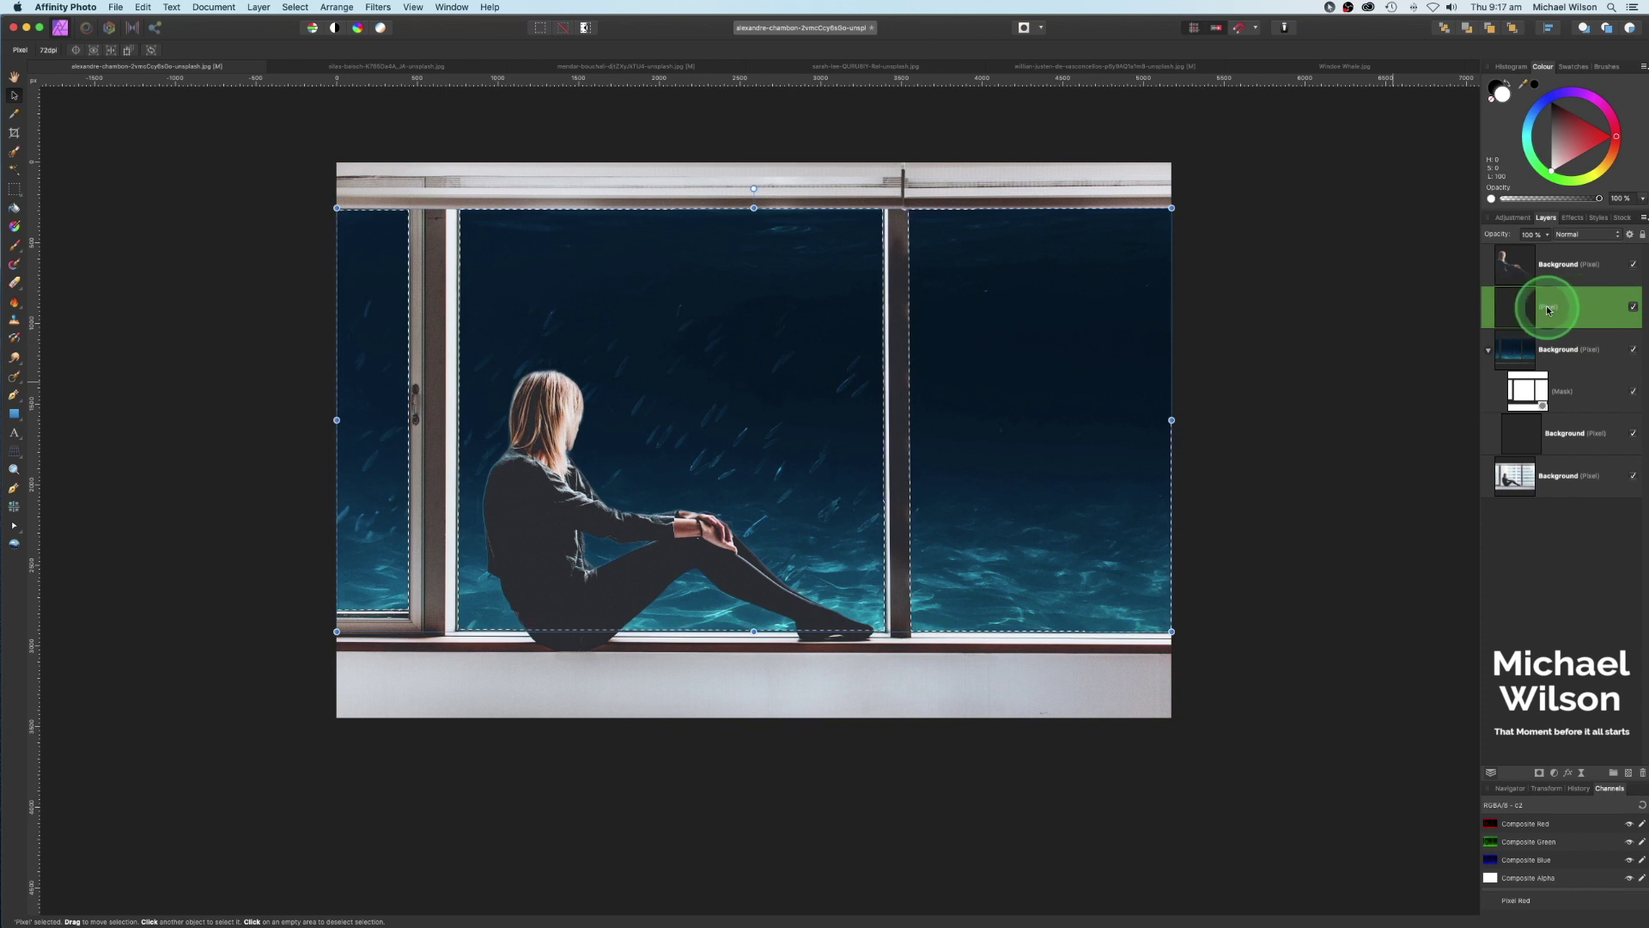
Flood fill the selected window panes with white on the new pixel layer.
click(14, 208)
click(1509, 94)
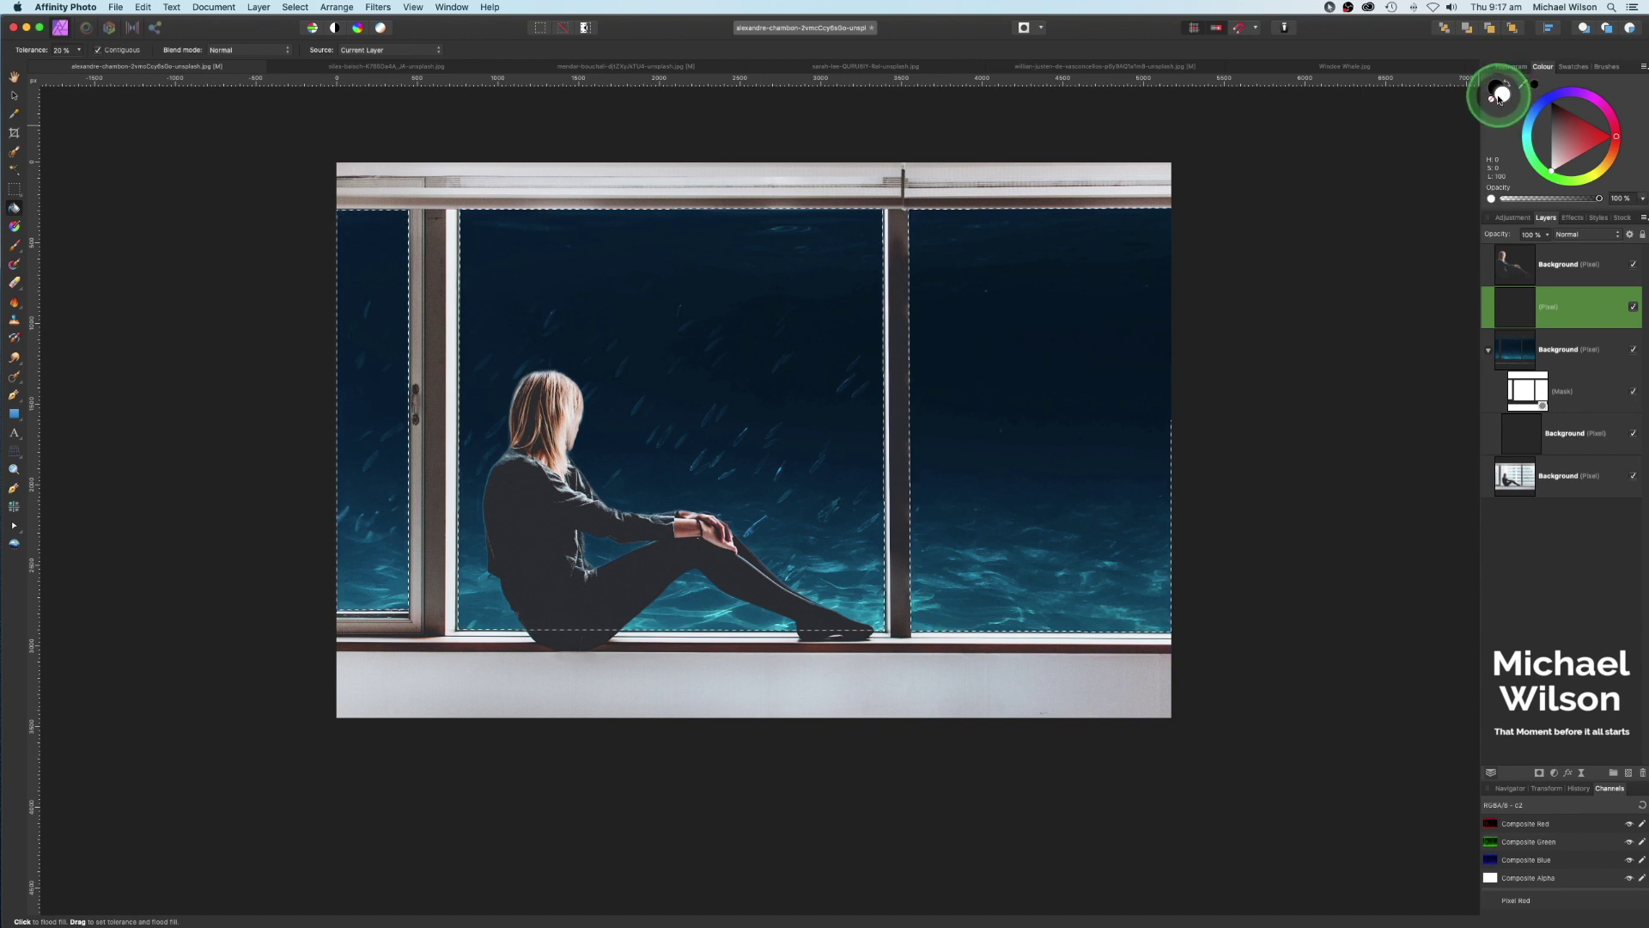
click(714, 372)
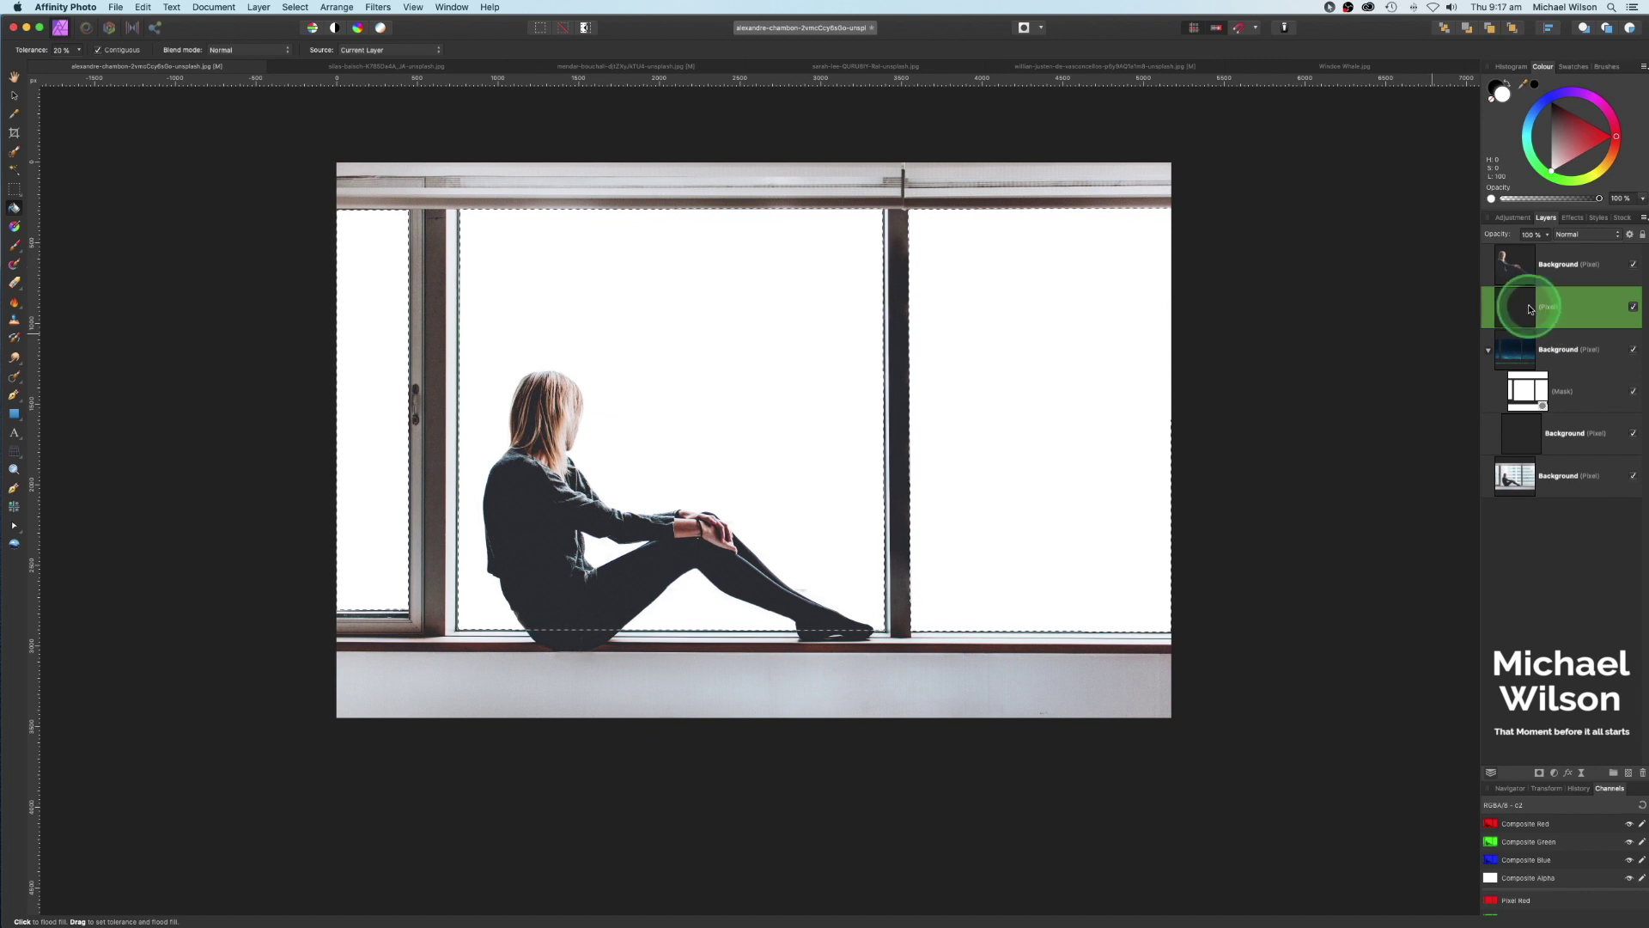
Set the white pane layer to about 26% opacity with the Screen blend mode, and clear the selection.
click(1548, 237)
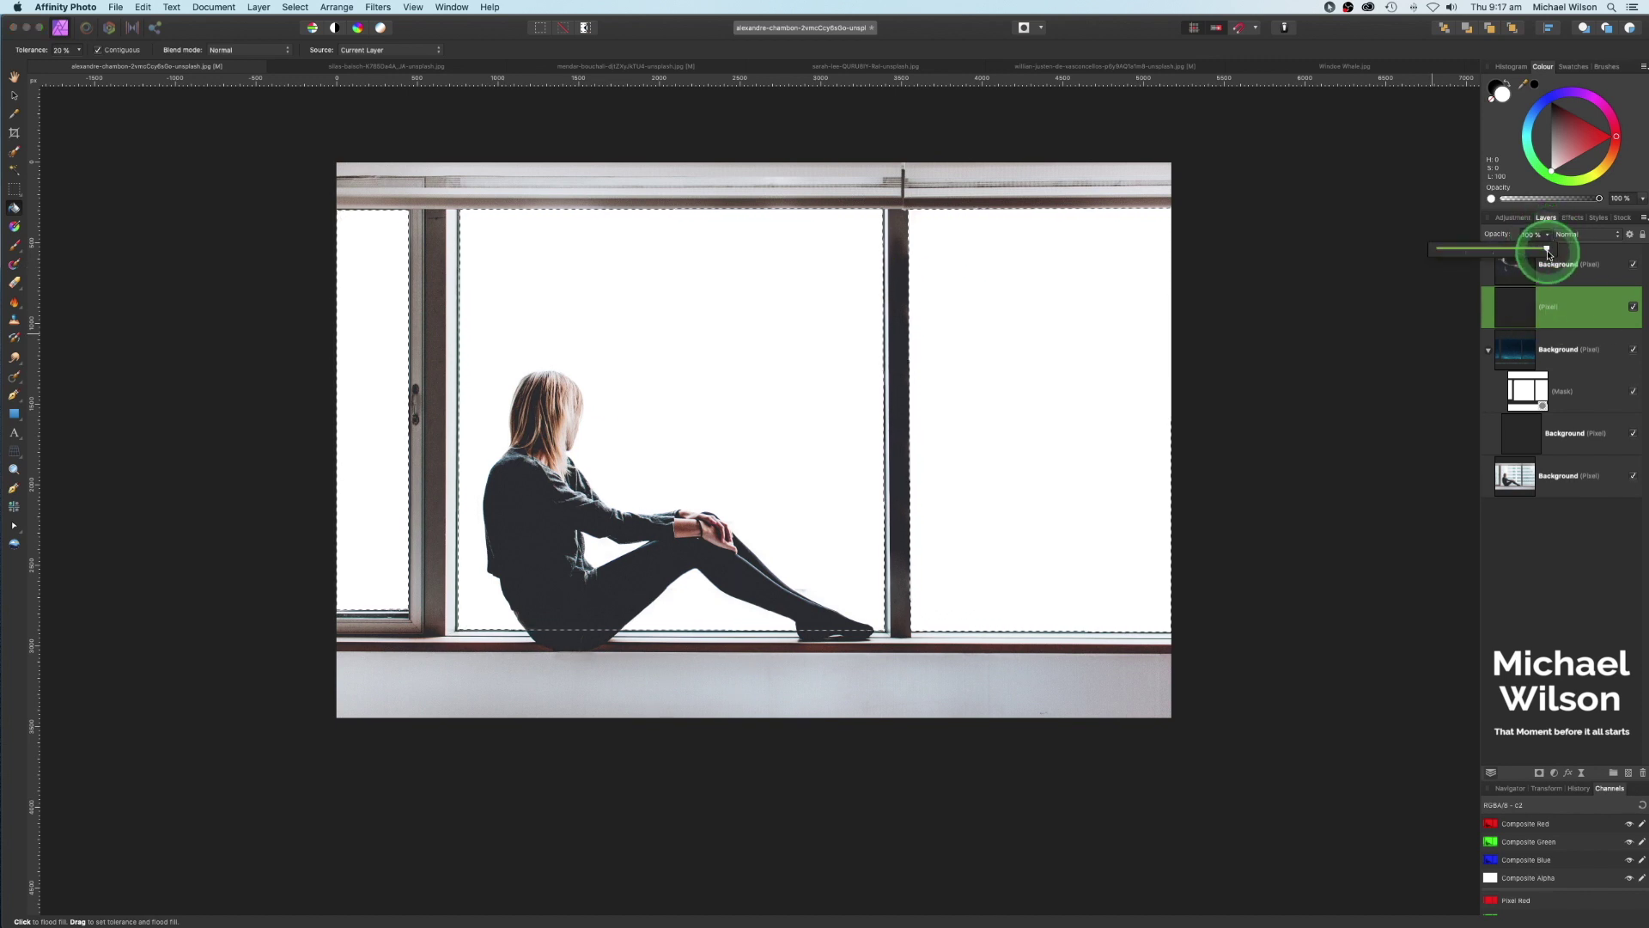
drag(1549, 243, 1467, 252)
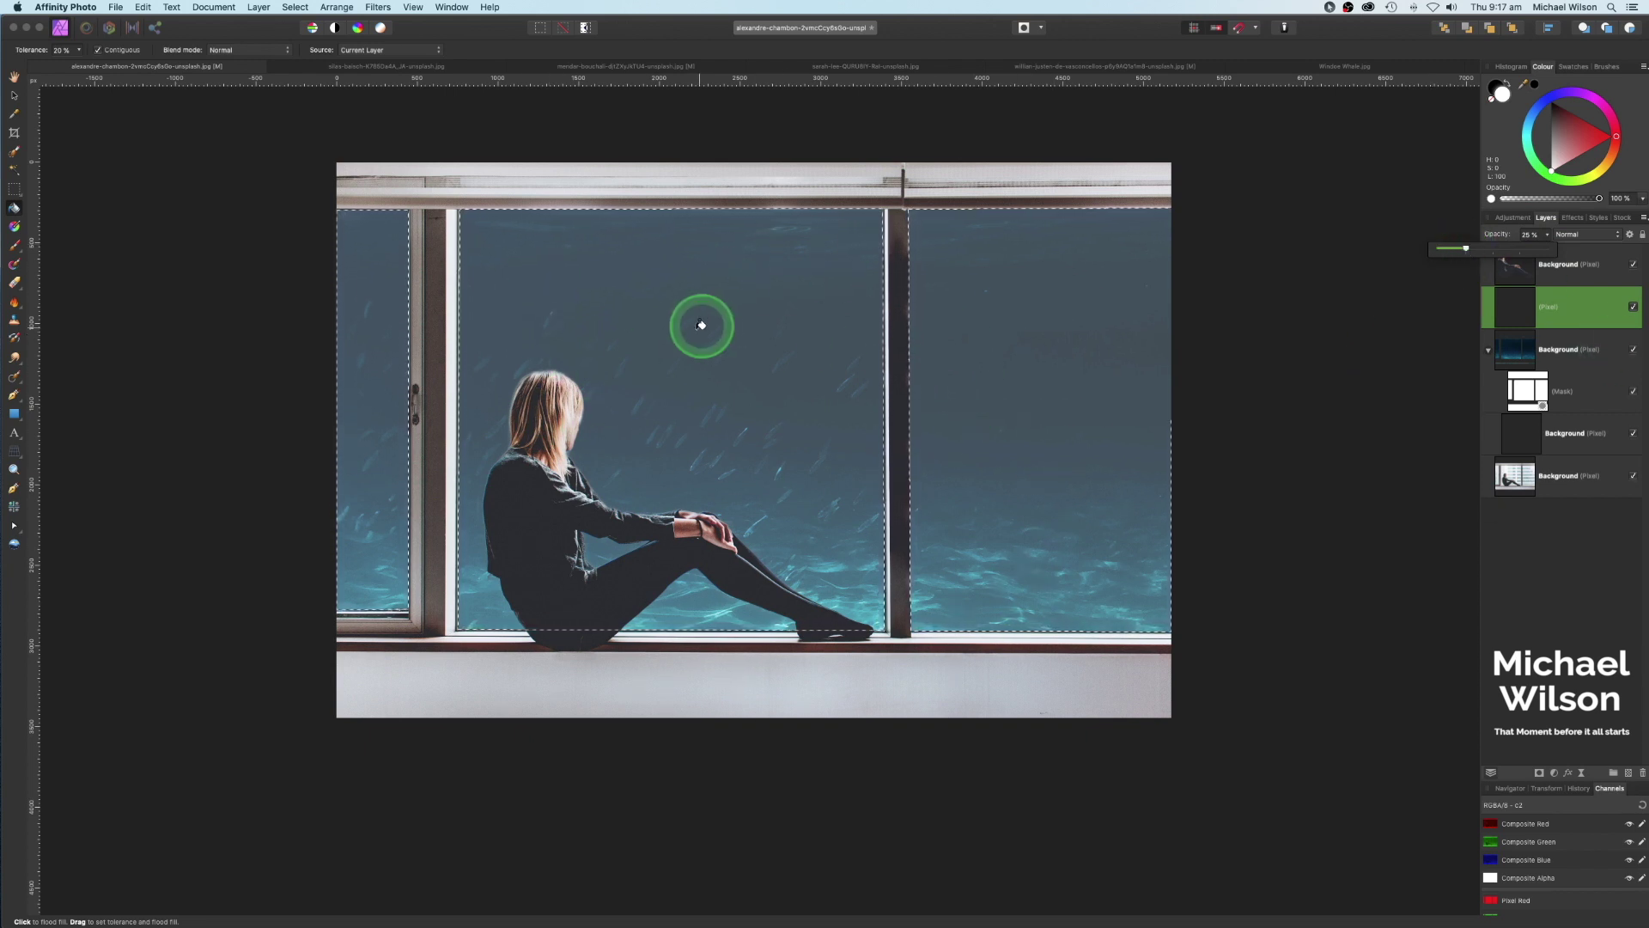
click(1553, 305)
click(1589, 234)
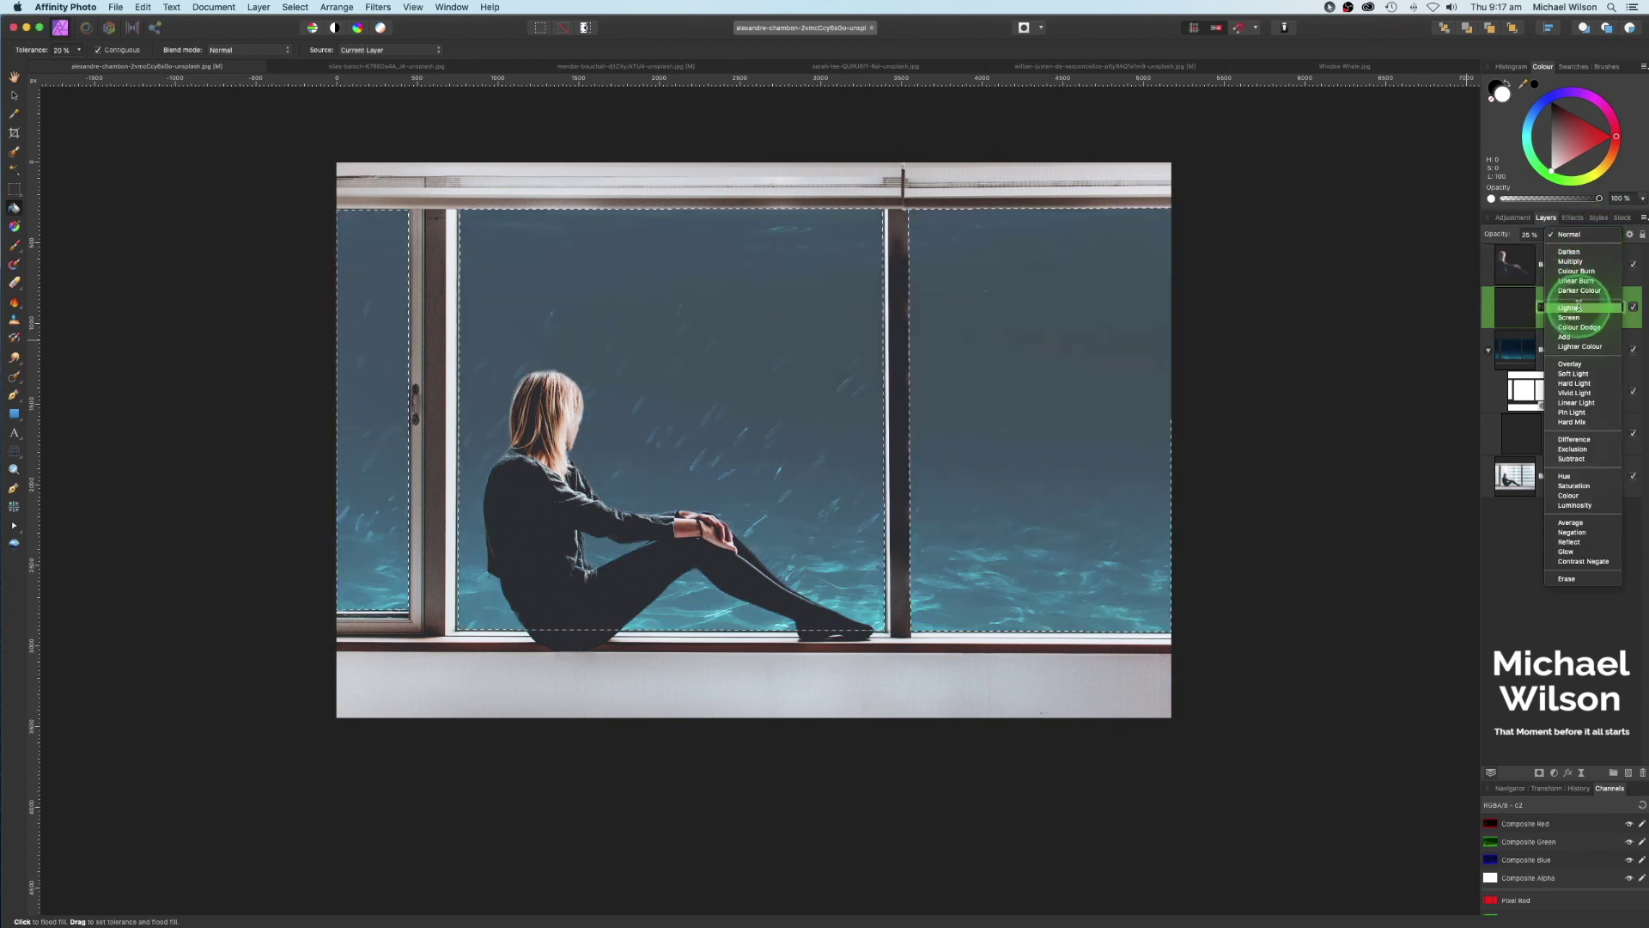
click(1578, 318)
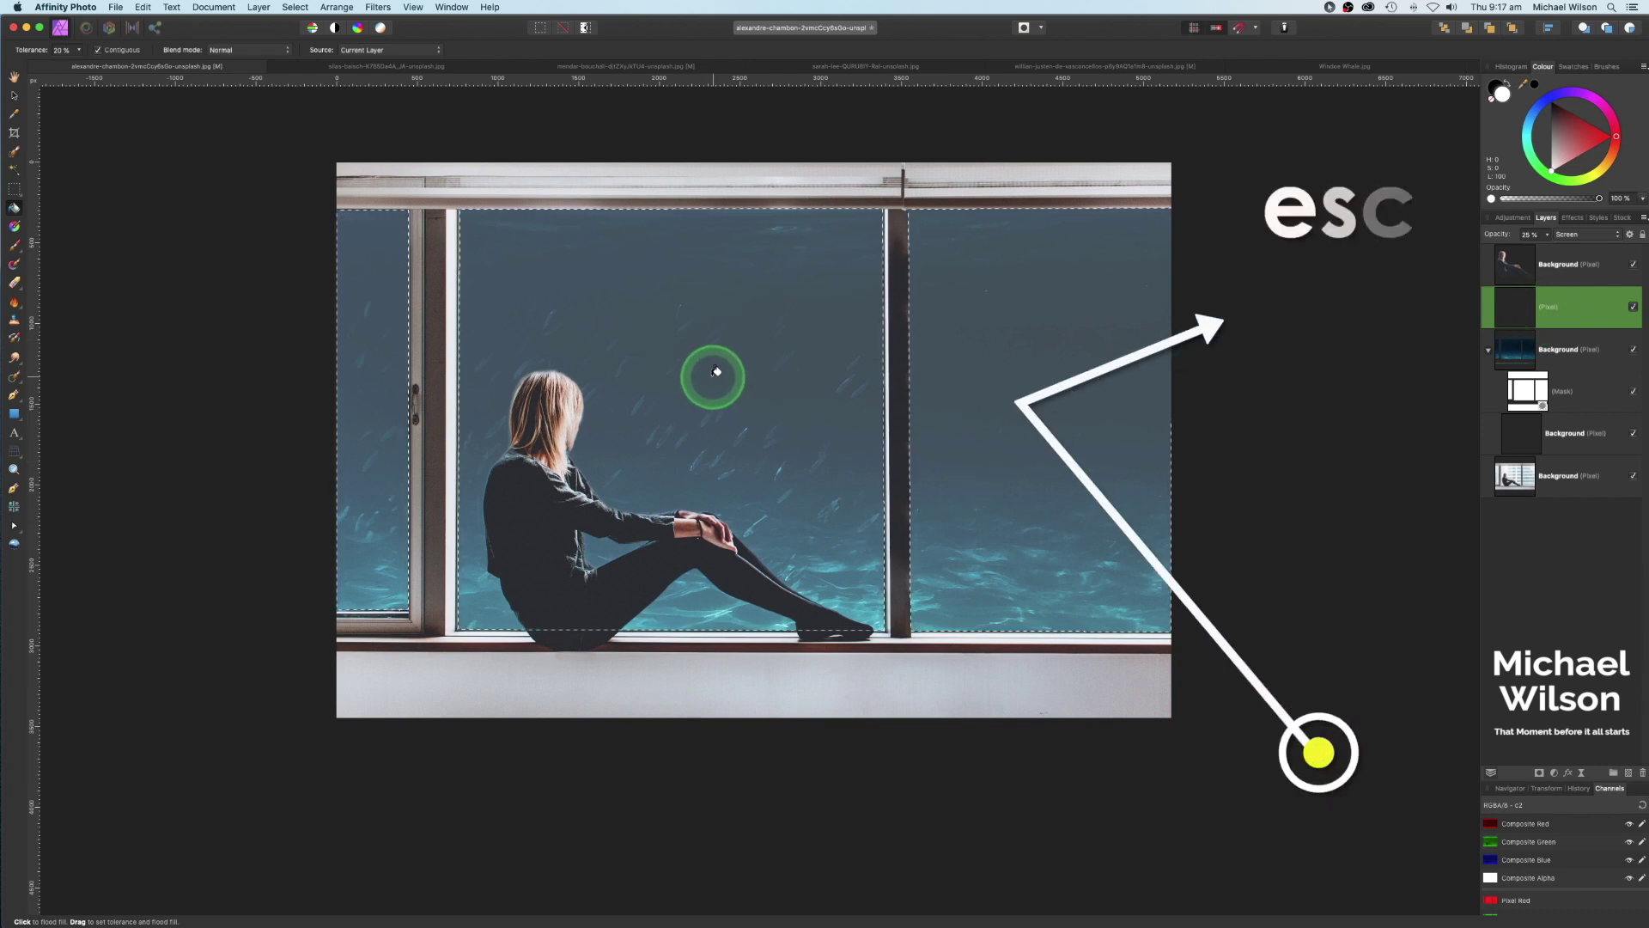
key(super+d)
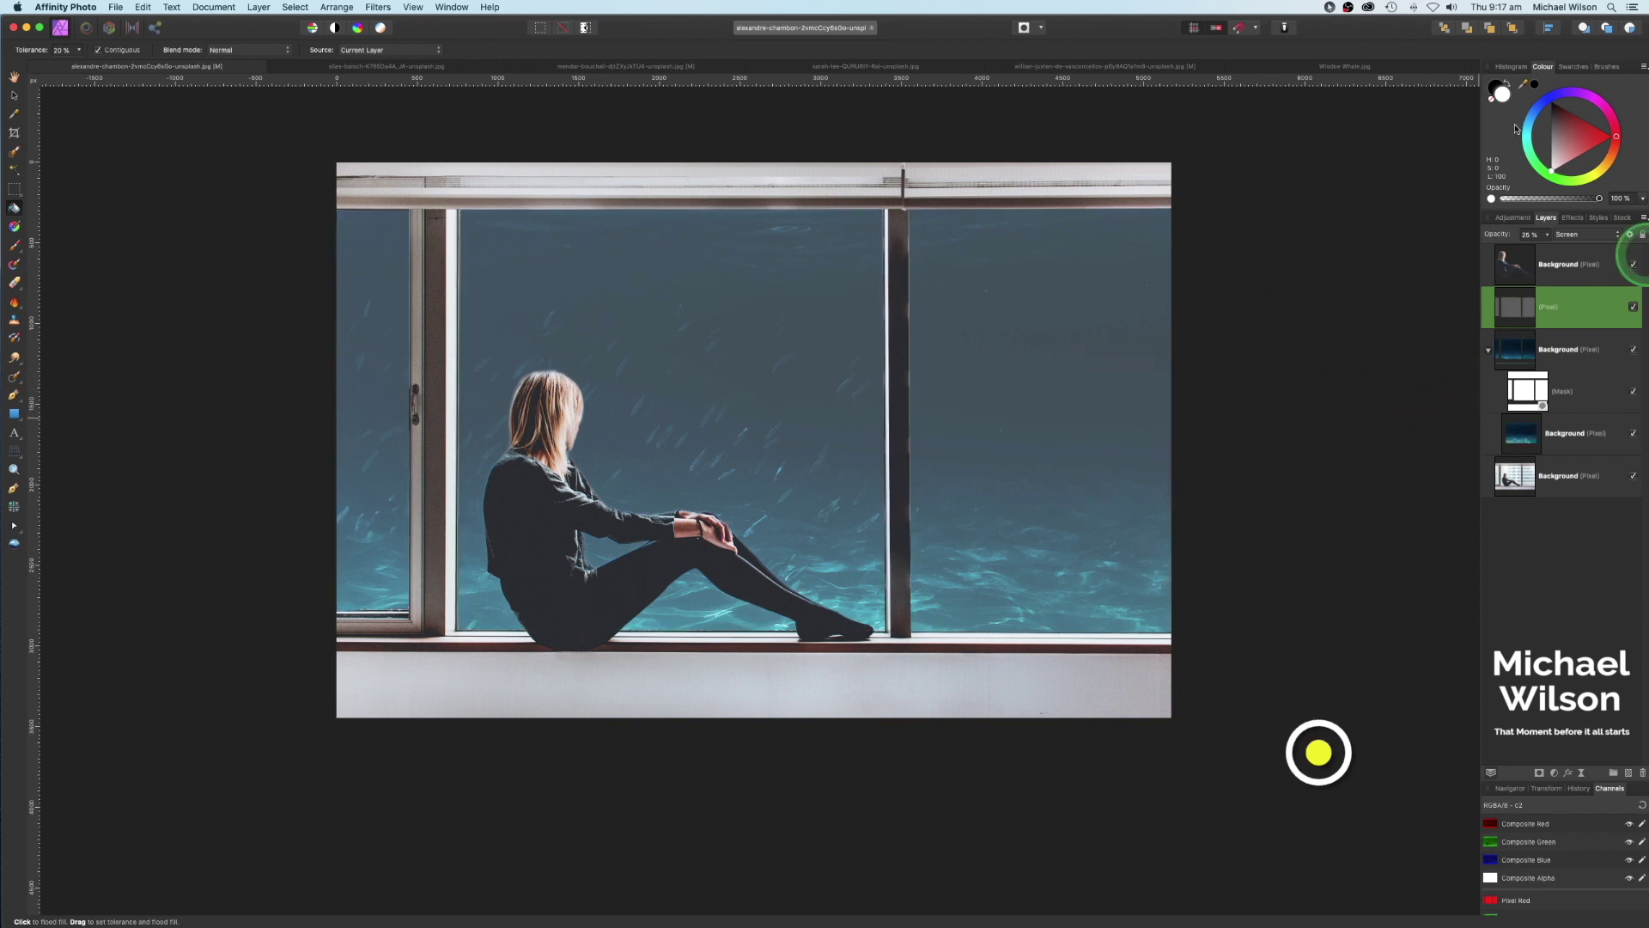
Refine the whale selection in the whale photo with 0.2 px smoothing and 0.3 px feathering.
click(585, 67)
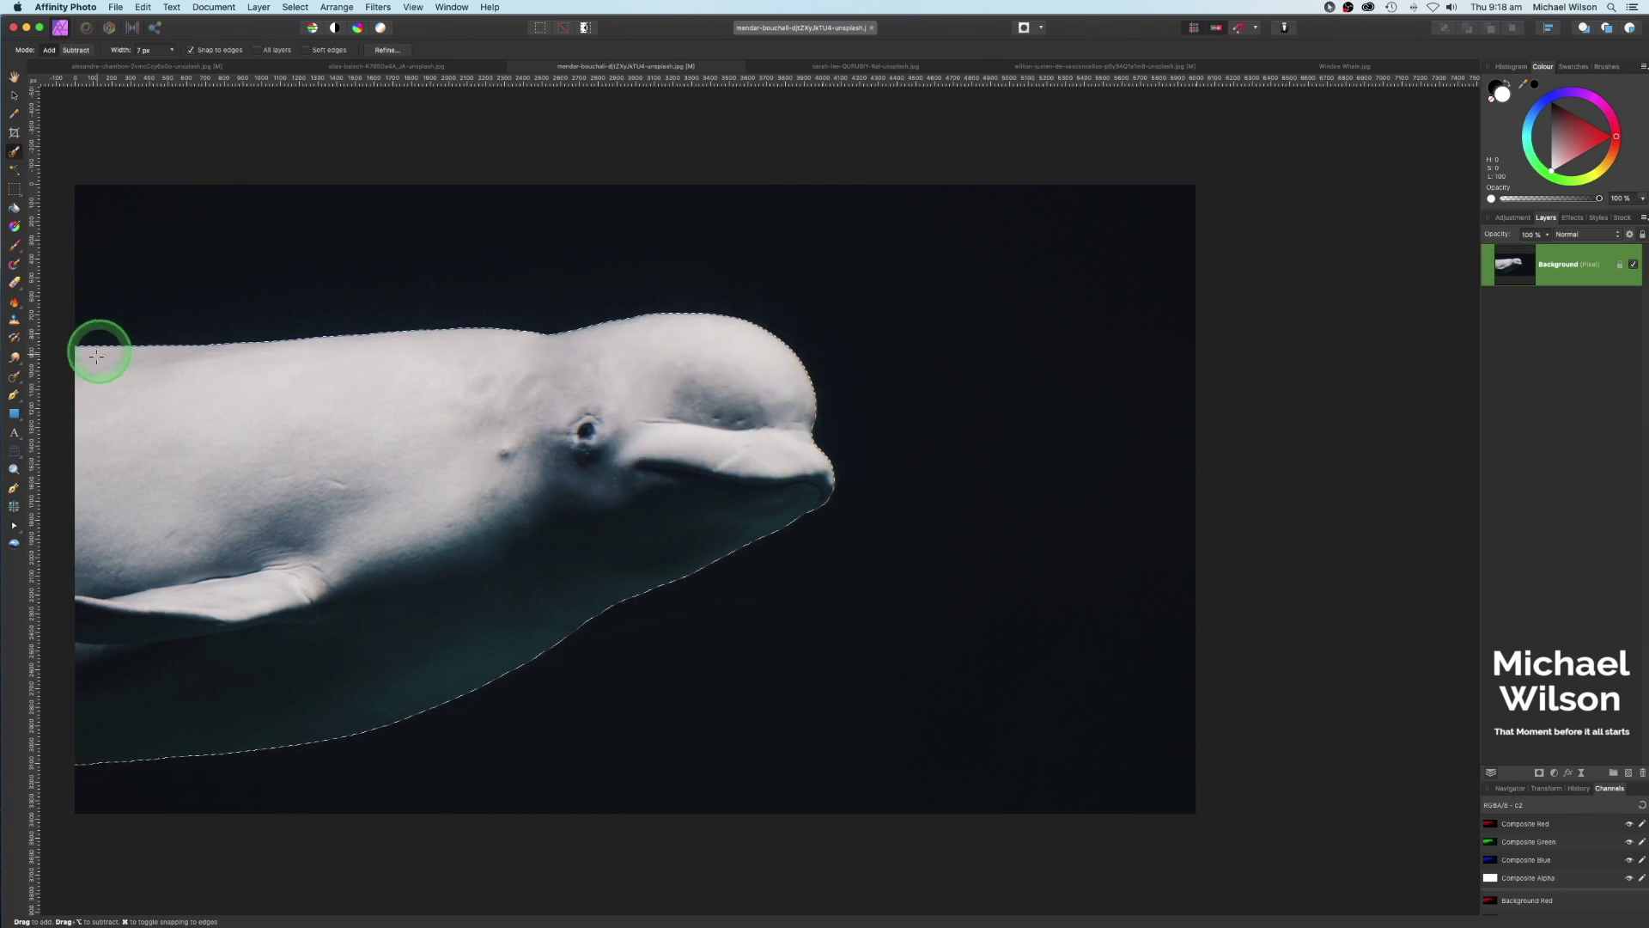
key(super+alt+r)
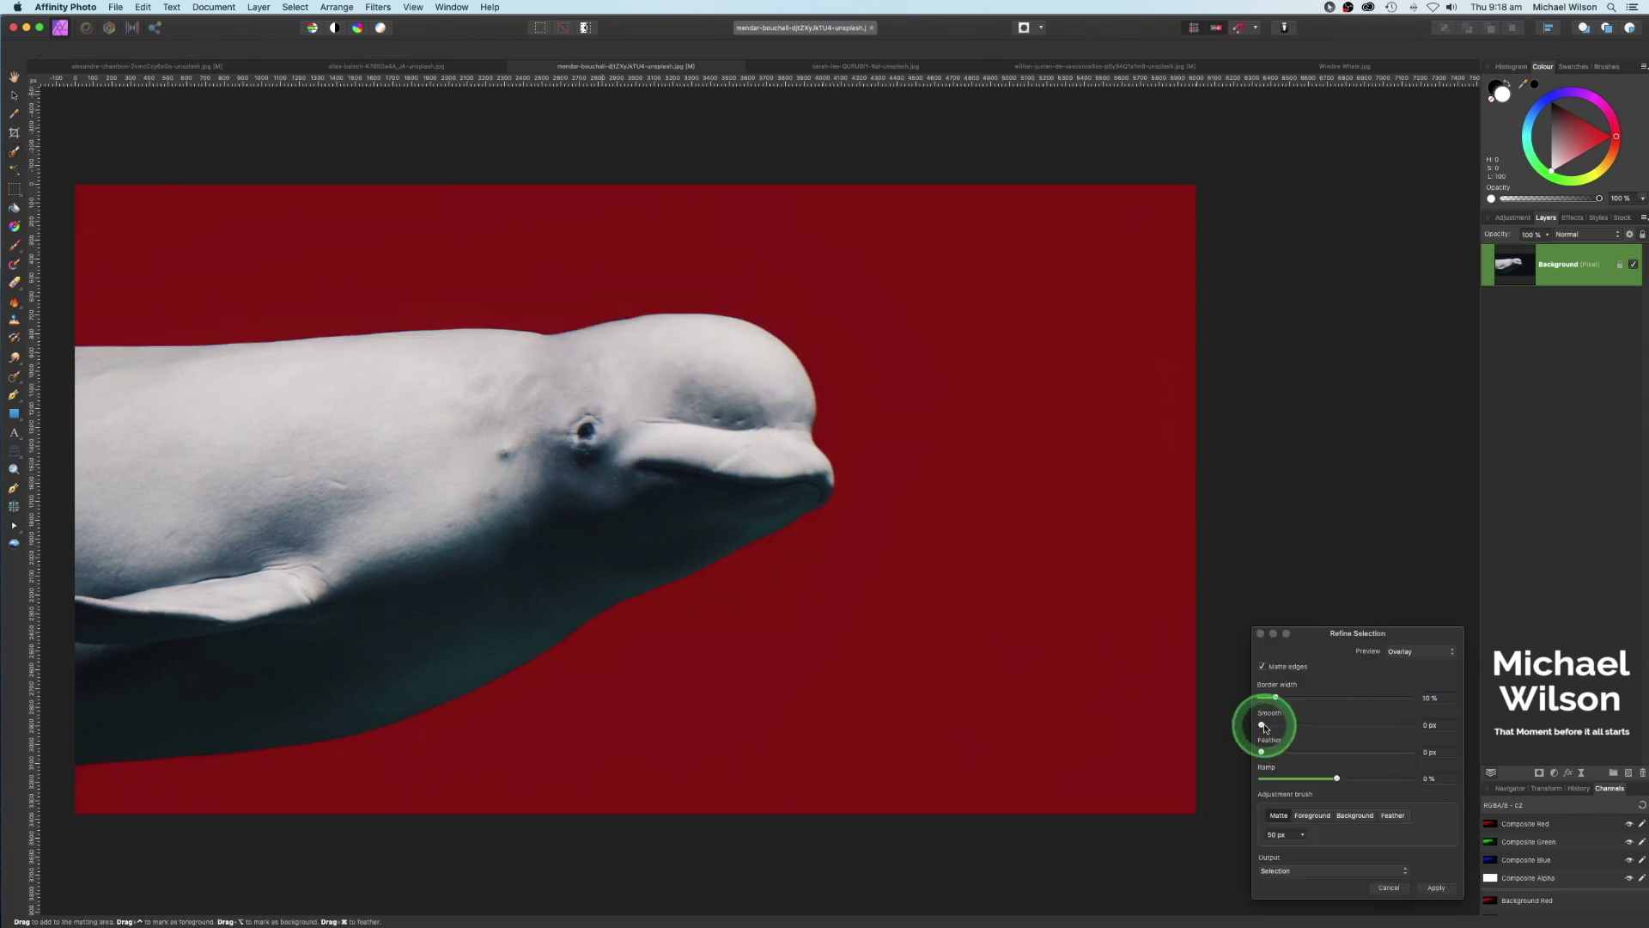
drag(1263, 728, 1266, 729)
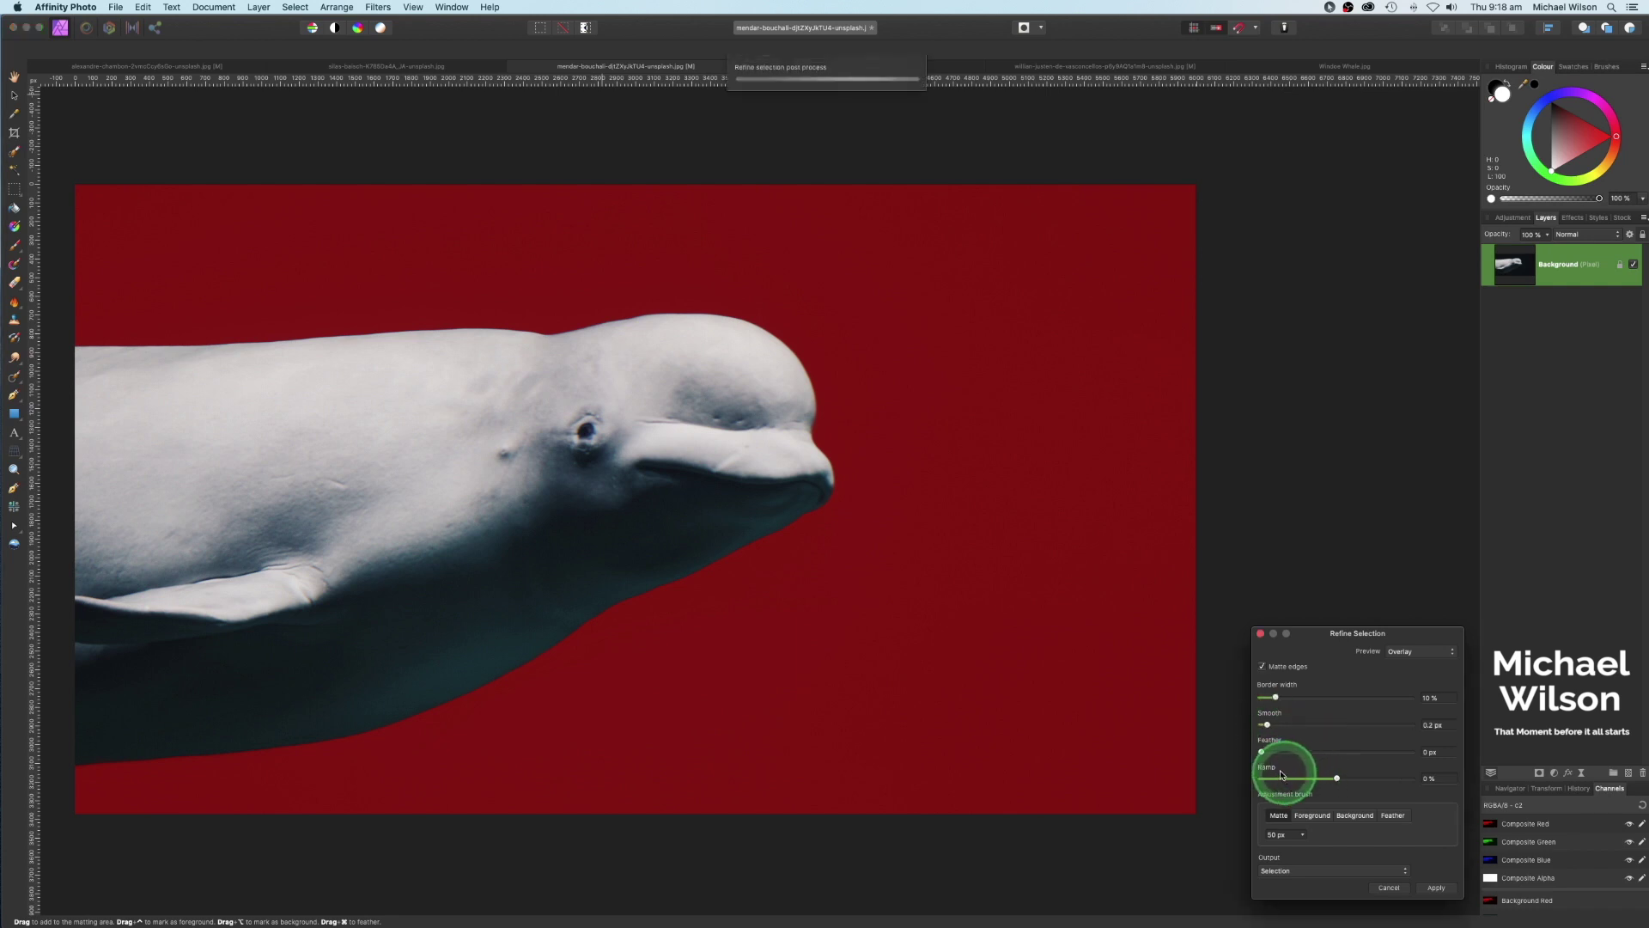
click(1260, 753)
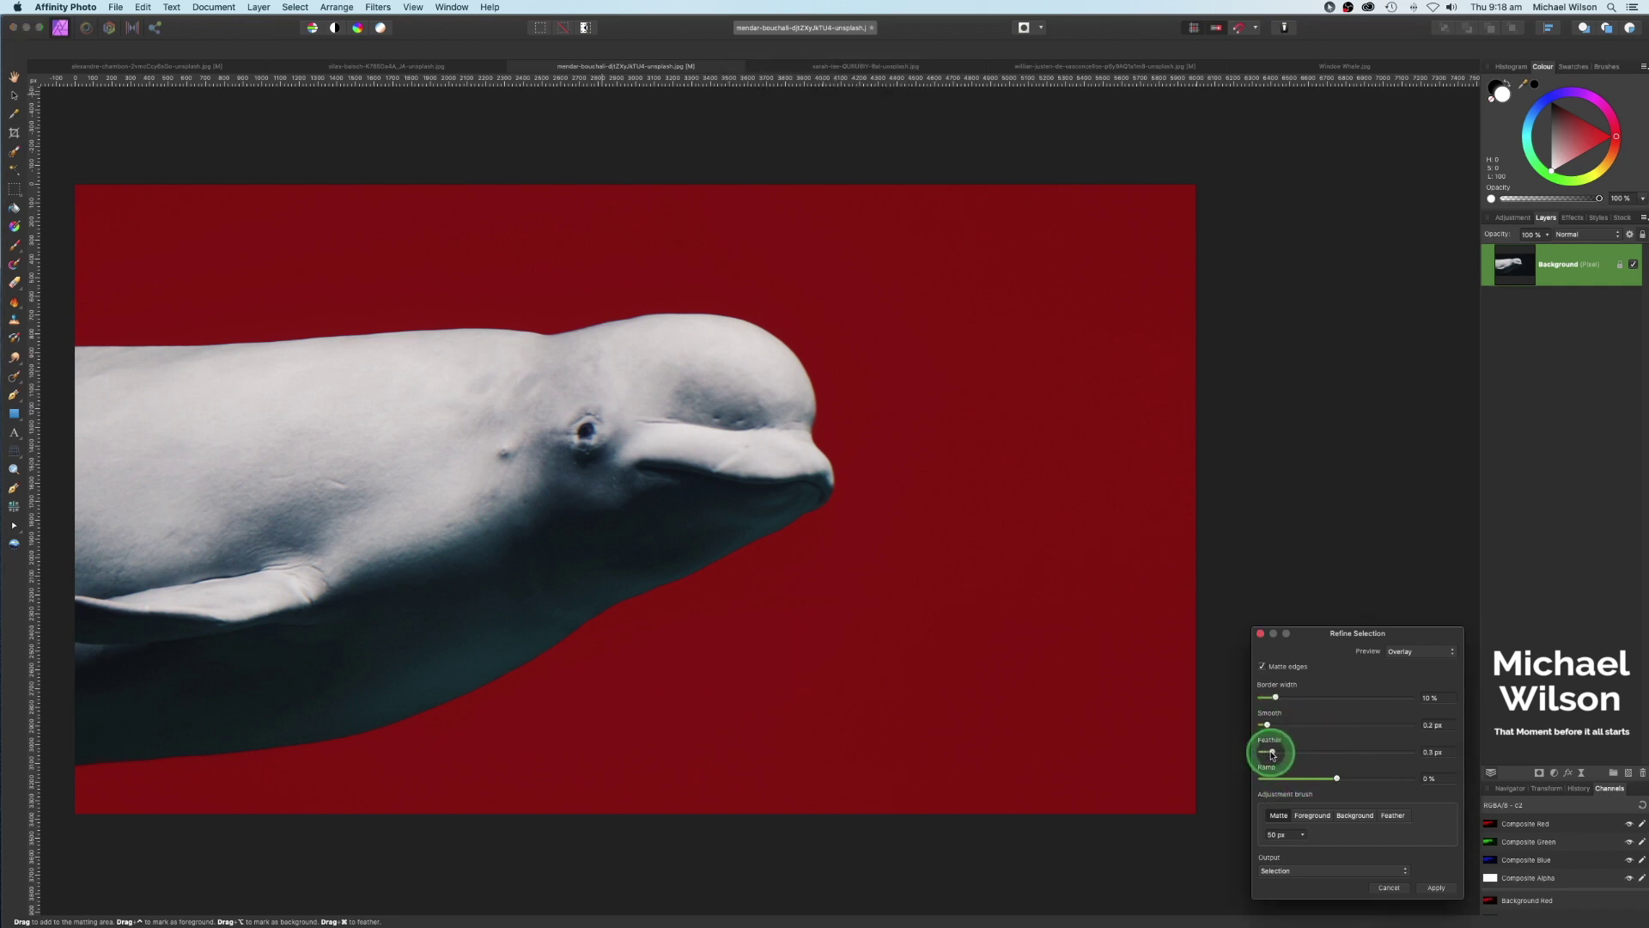
click(1437, 887)
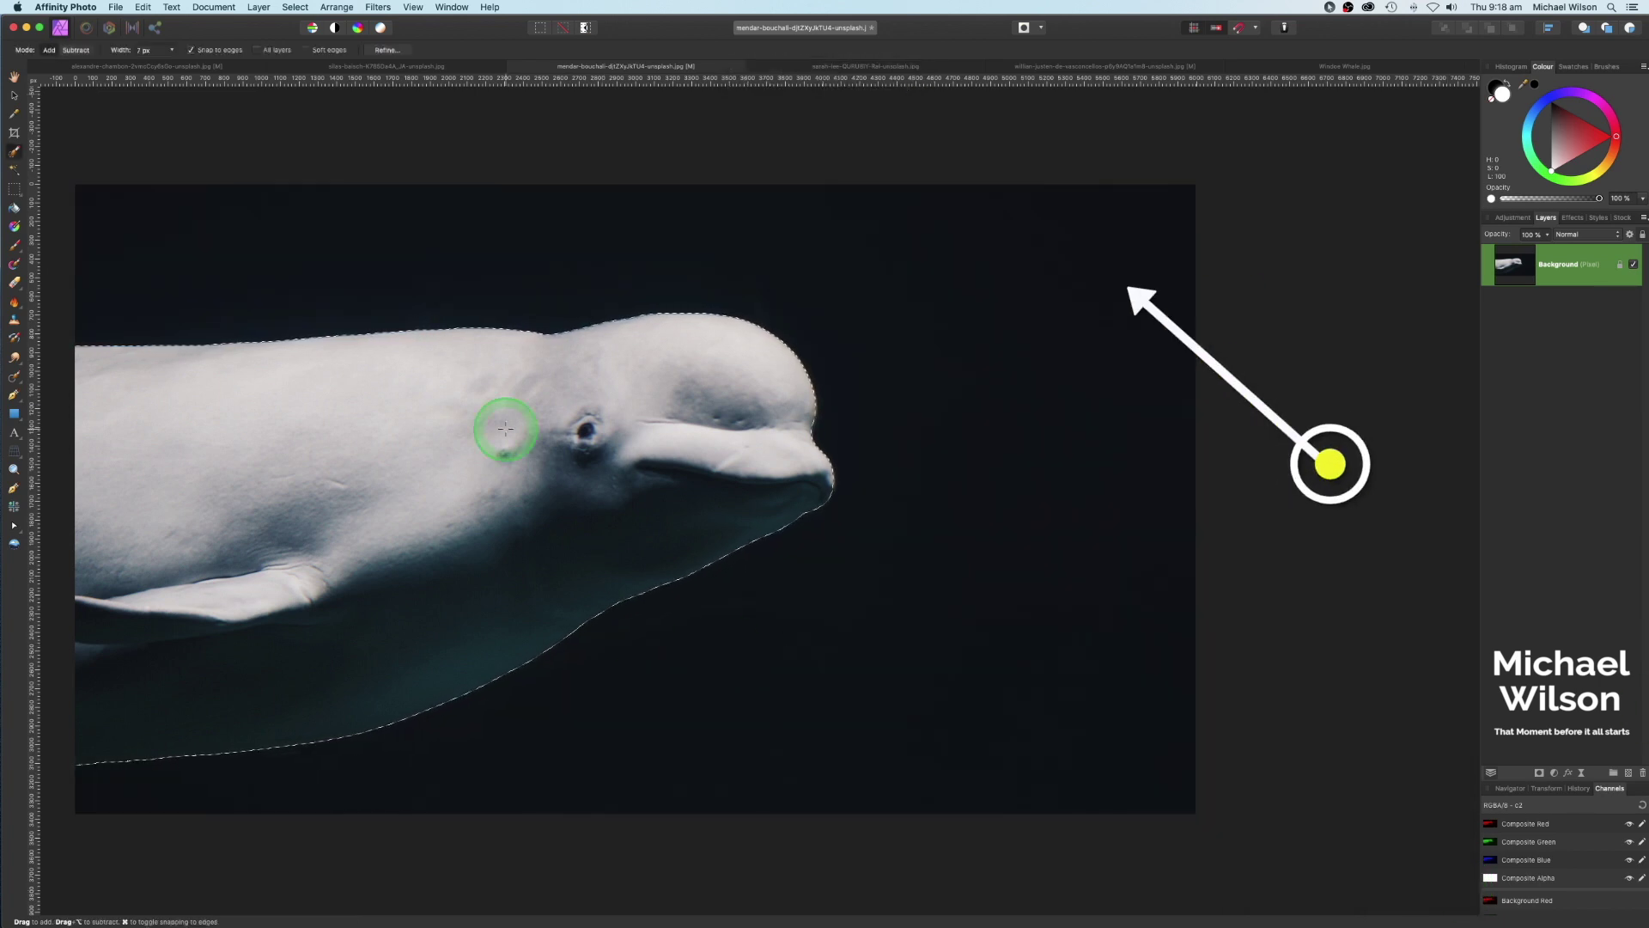
Copy the selected whale and paste it into the window photo document directly beneath the woman cutout.
key(super+c)
click(306, 65)
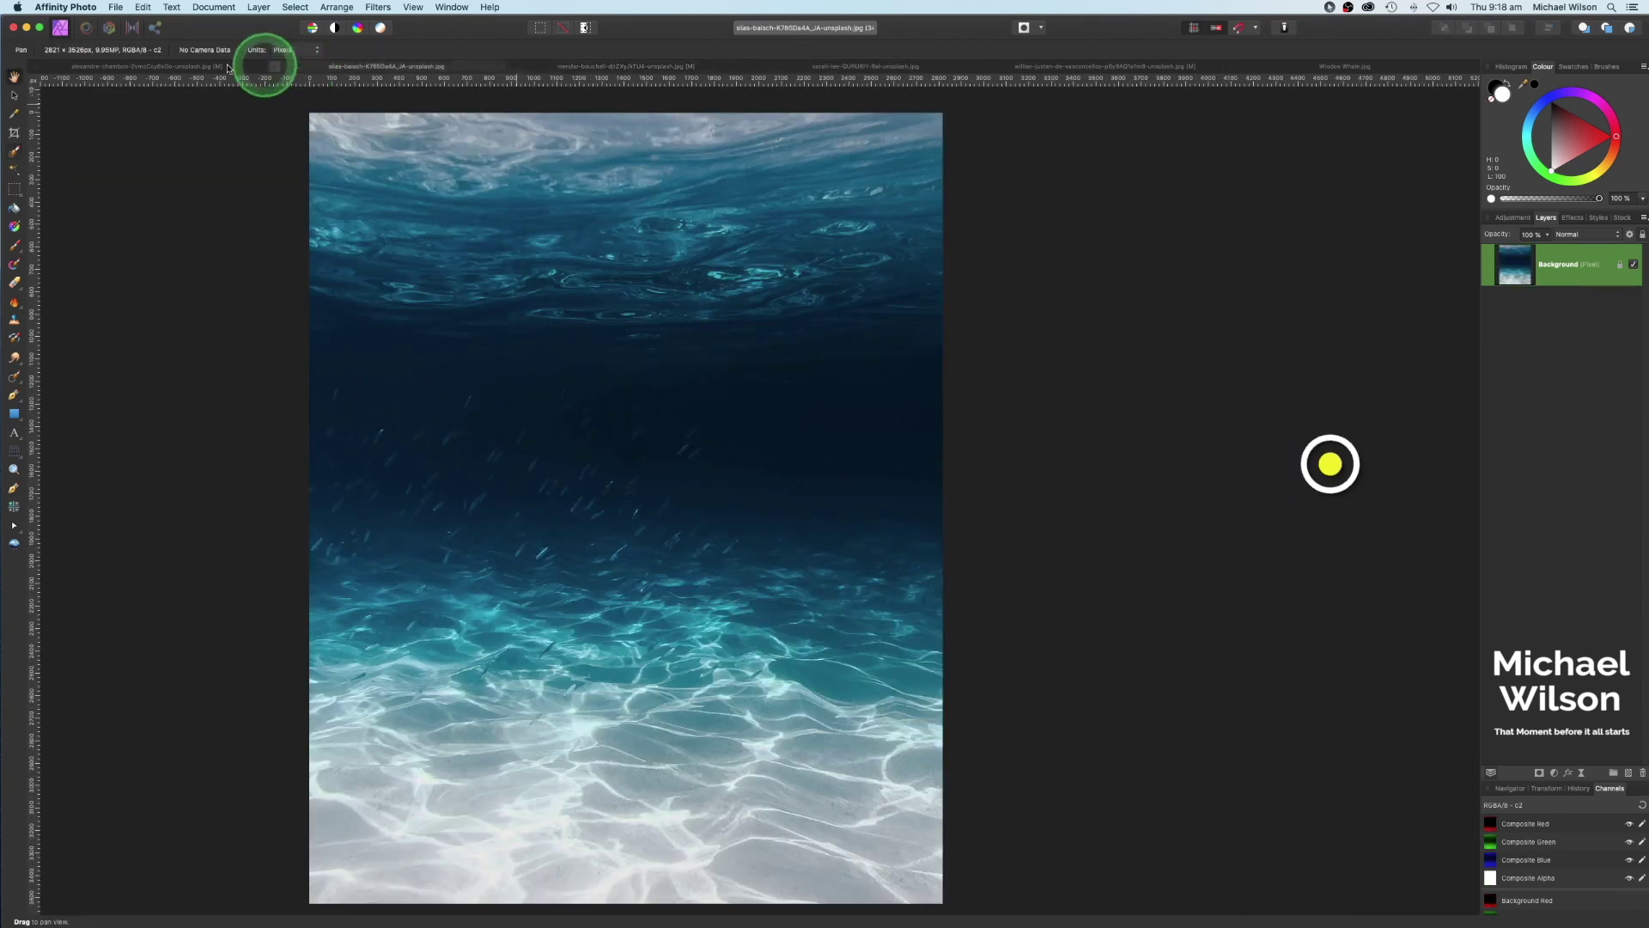
click(195, 68)
key(super+v)
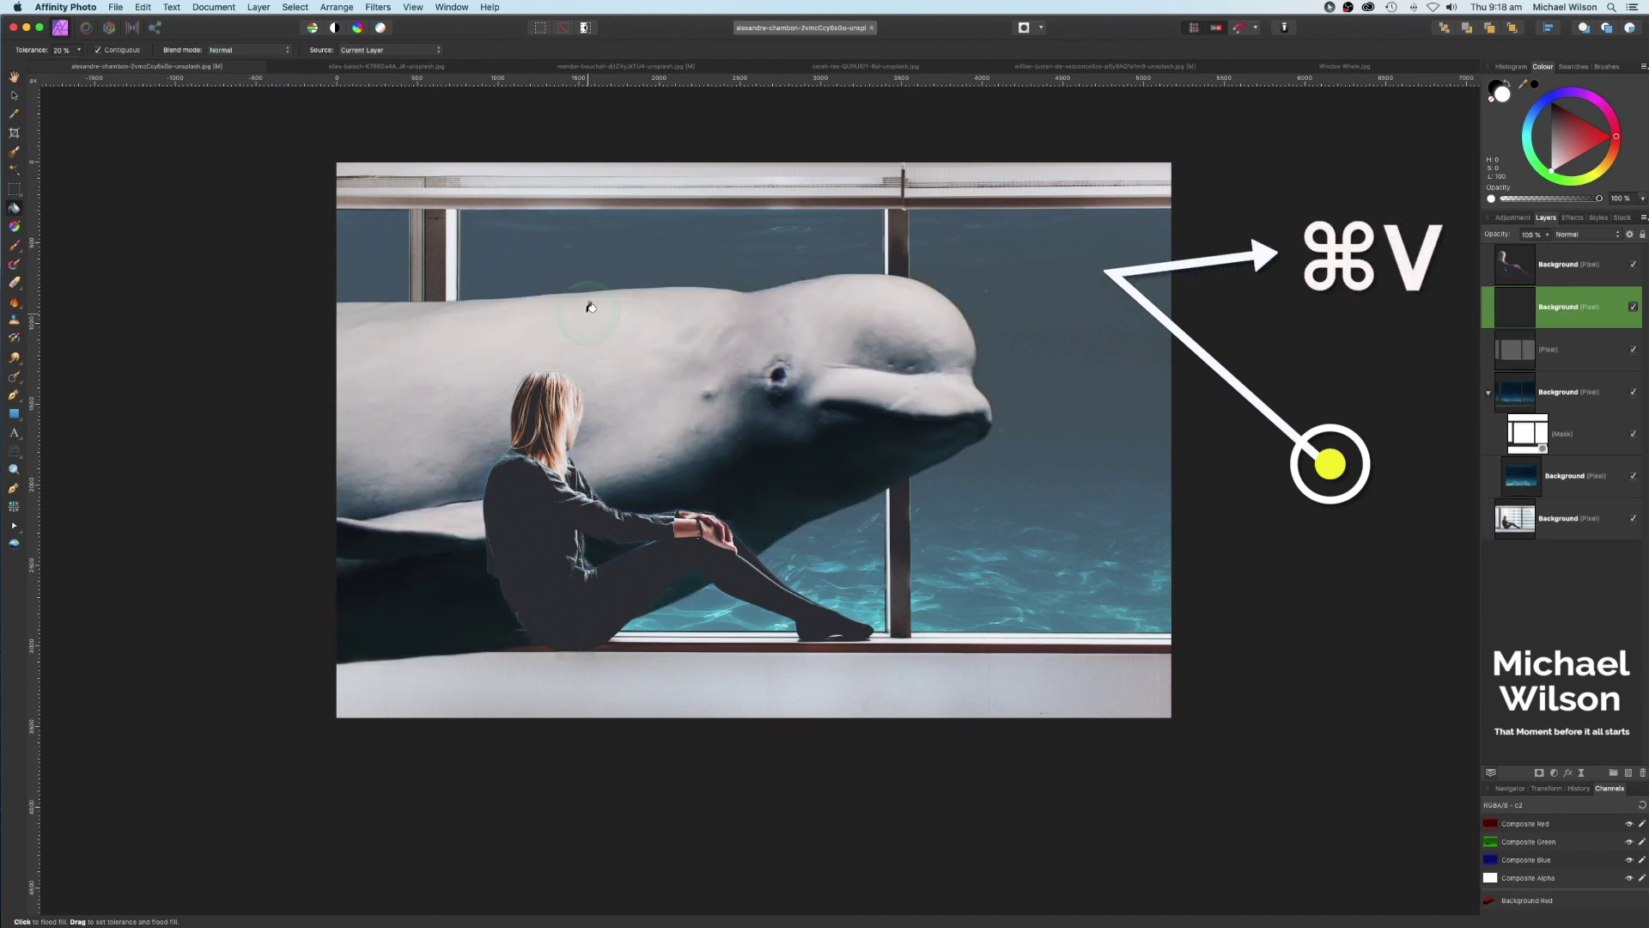
click(1573, 307)
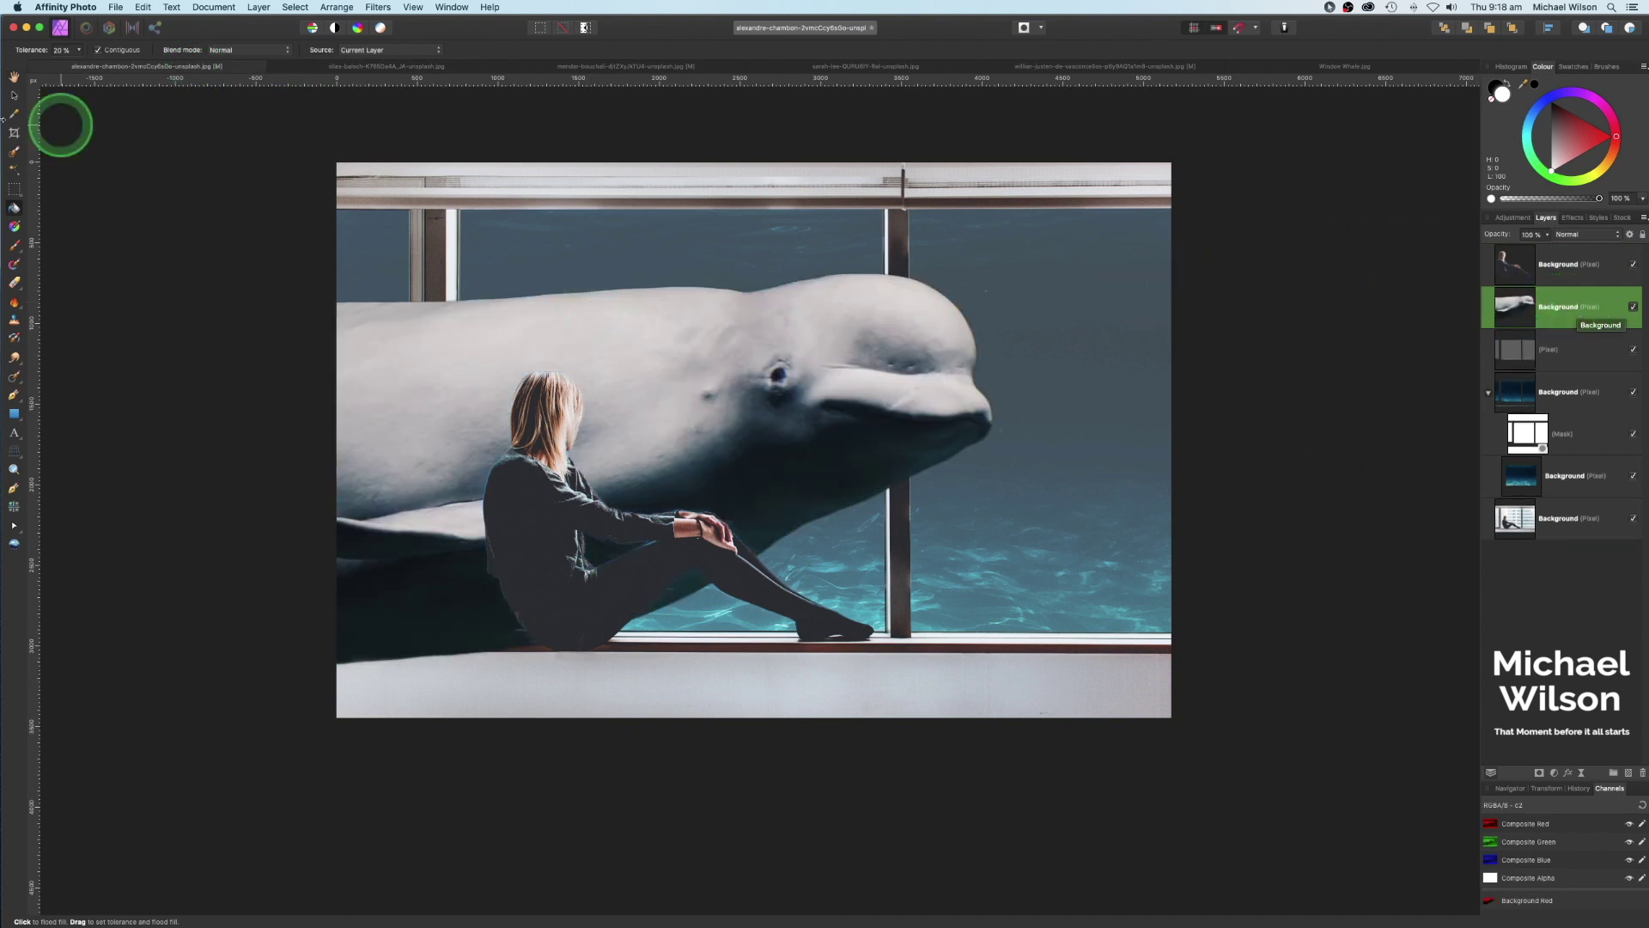
Scale the whale down and place it behind the woman, running in from the photo's left edge.
click(16, 97)
drag(995, 269, 696, 408)
drag(695, 399, 696, 358)
scroll(695, 358, up, 1)
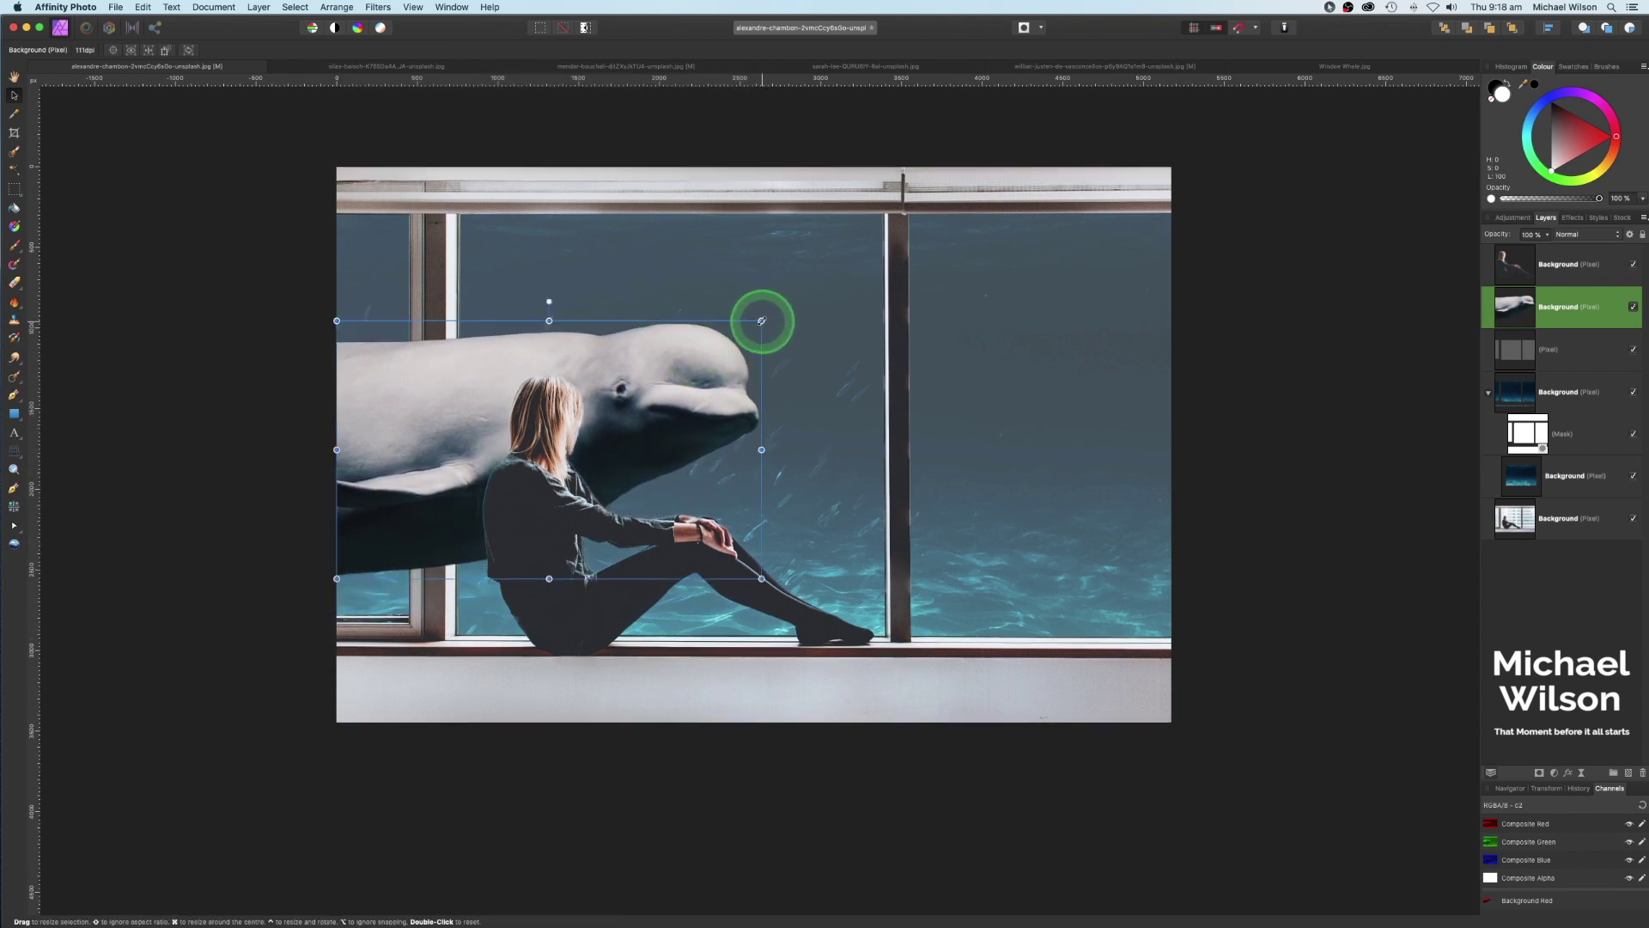
mouse_move(761, 321)
mouse_down()
mouse_move(626, 423)
mouse_move(725, 344)
mouse_move(689, 413)
mouse_move(634, 405)
mouse_up()
Clip the whale layer inside the masked window layer above the ocean layer, and lower its opacity slightly.
click(1599, 316)
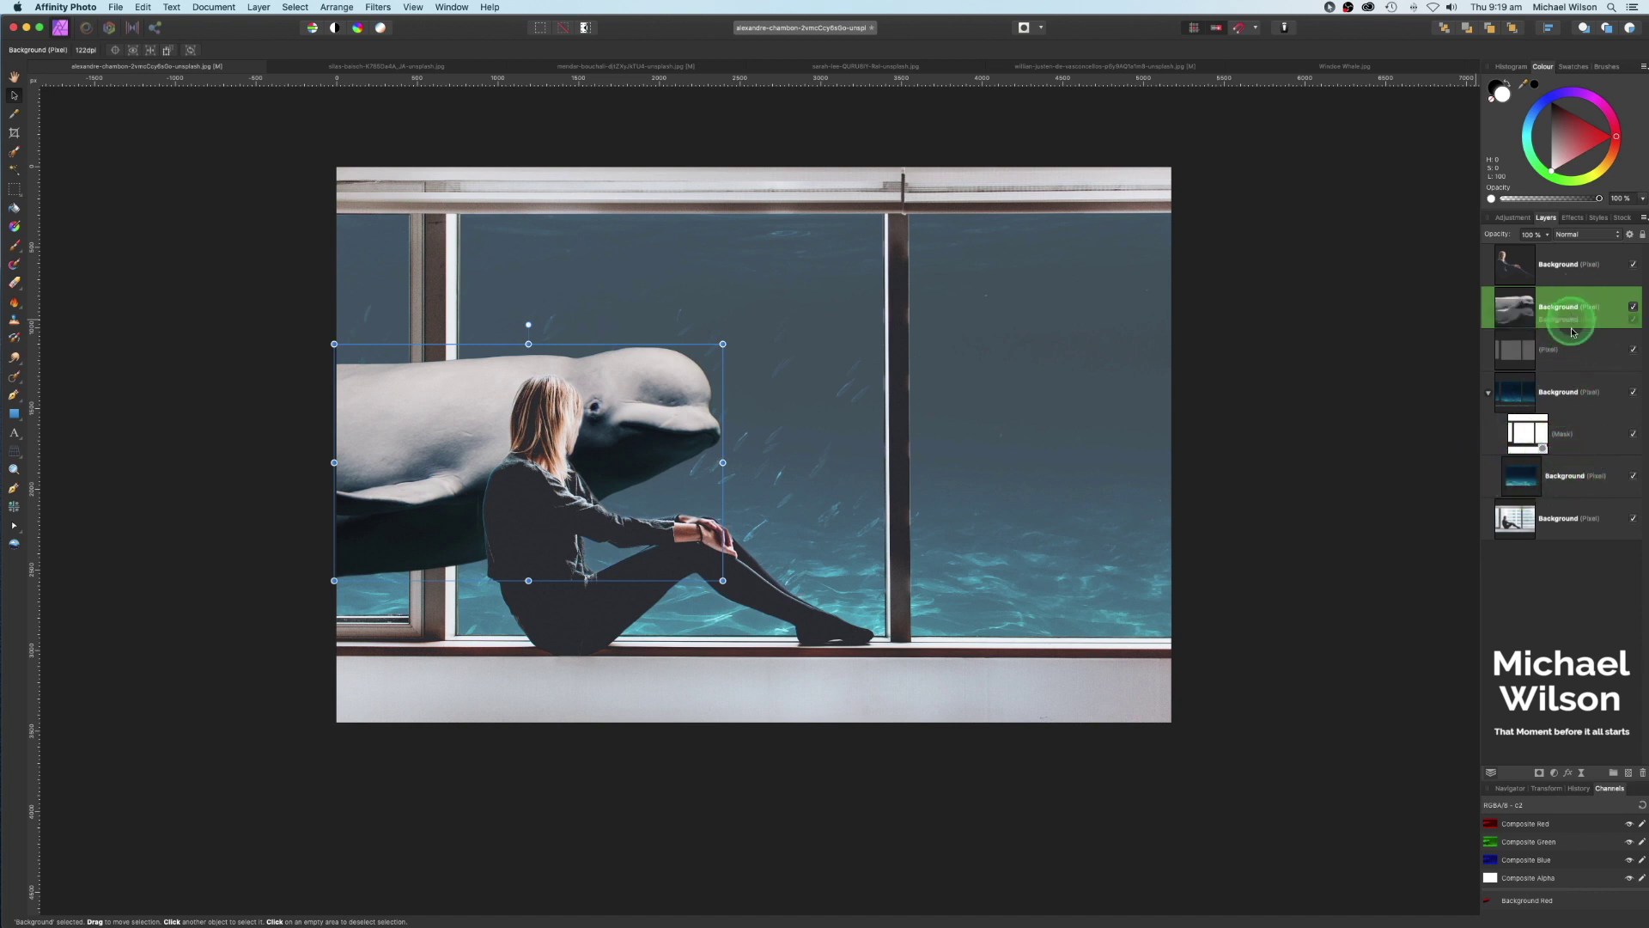
drag(1572, 332, 1575, 437)
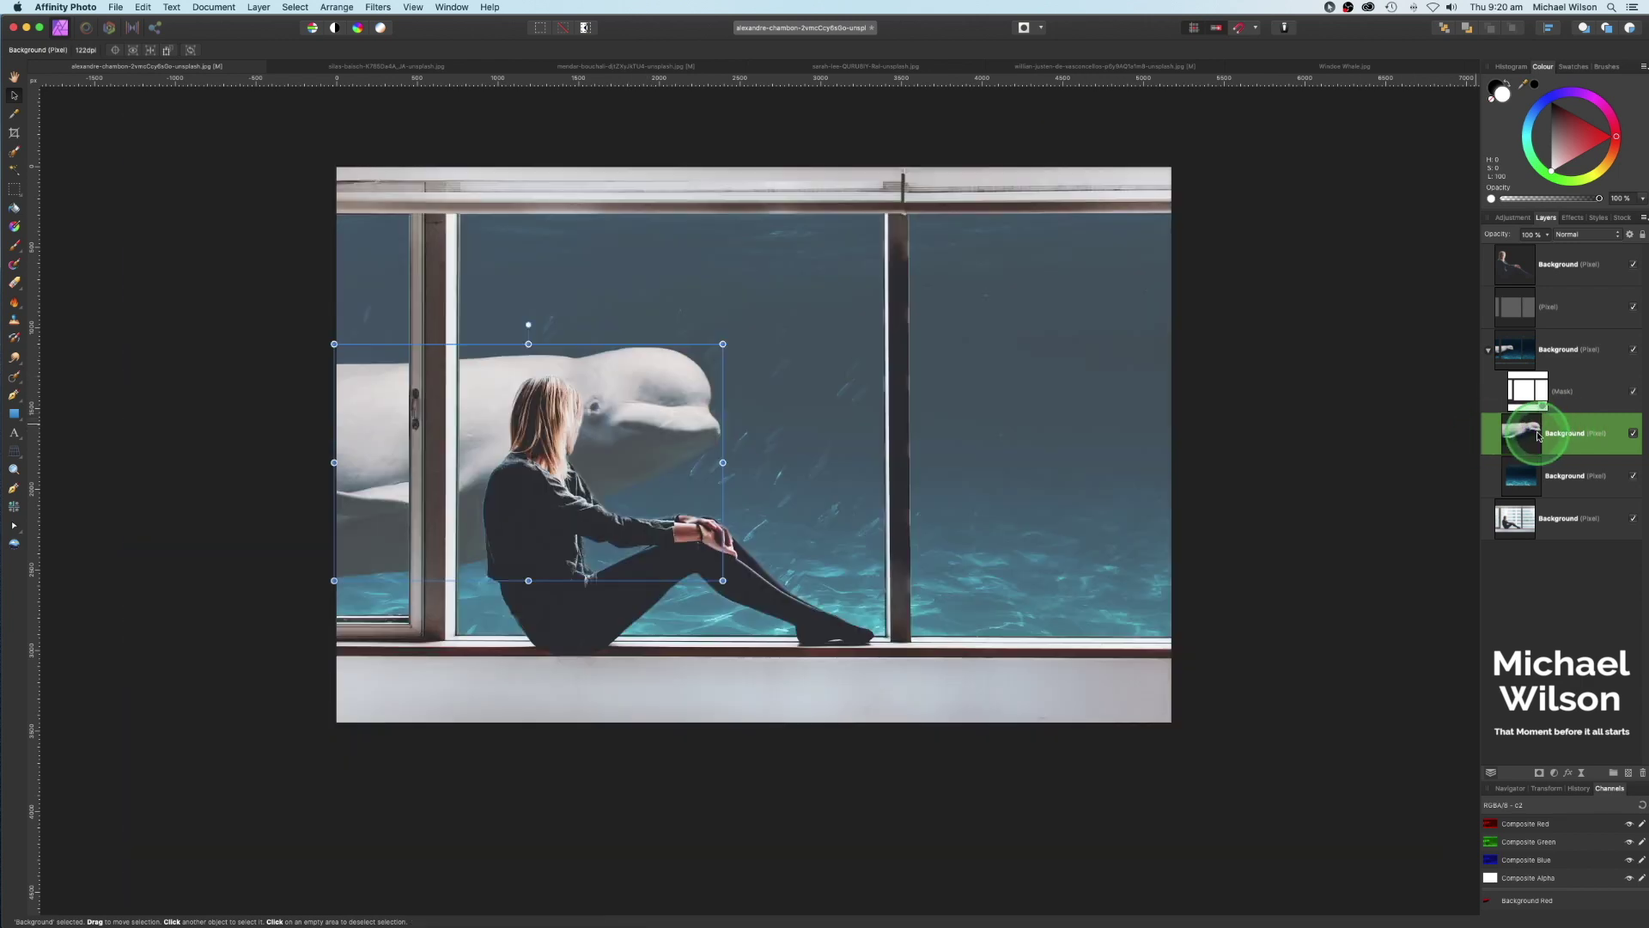
click(1547, 237)
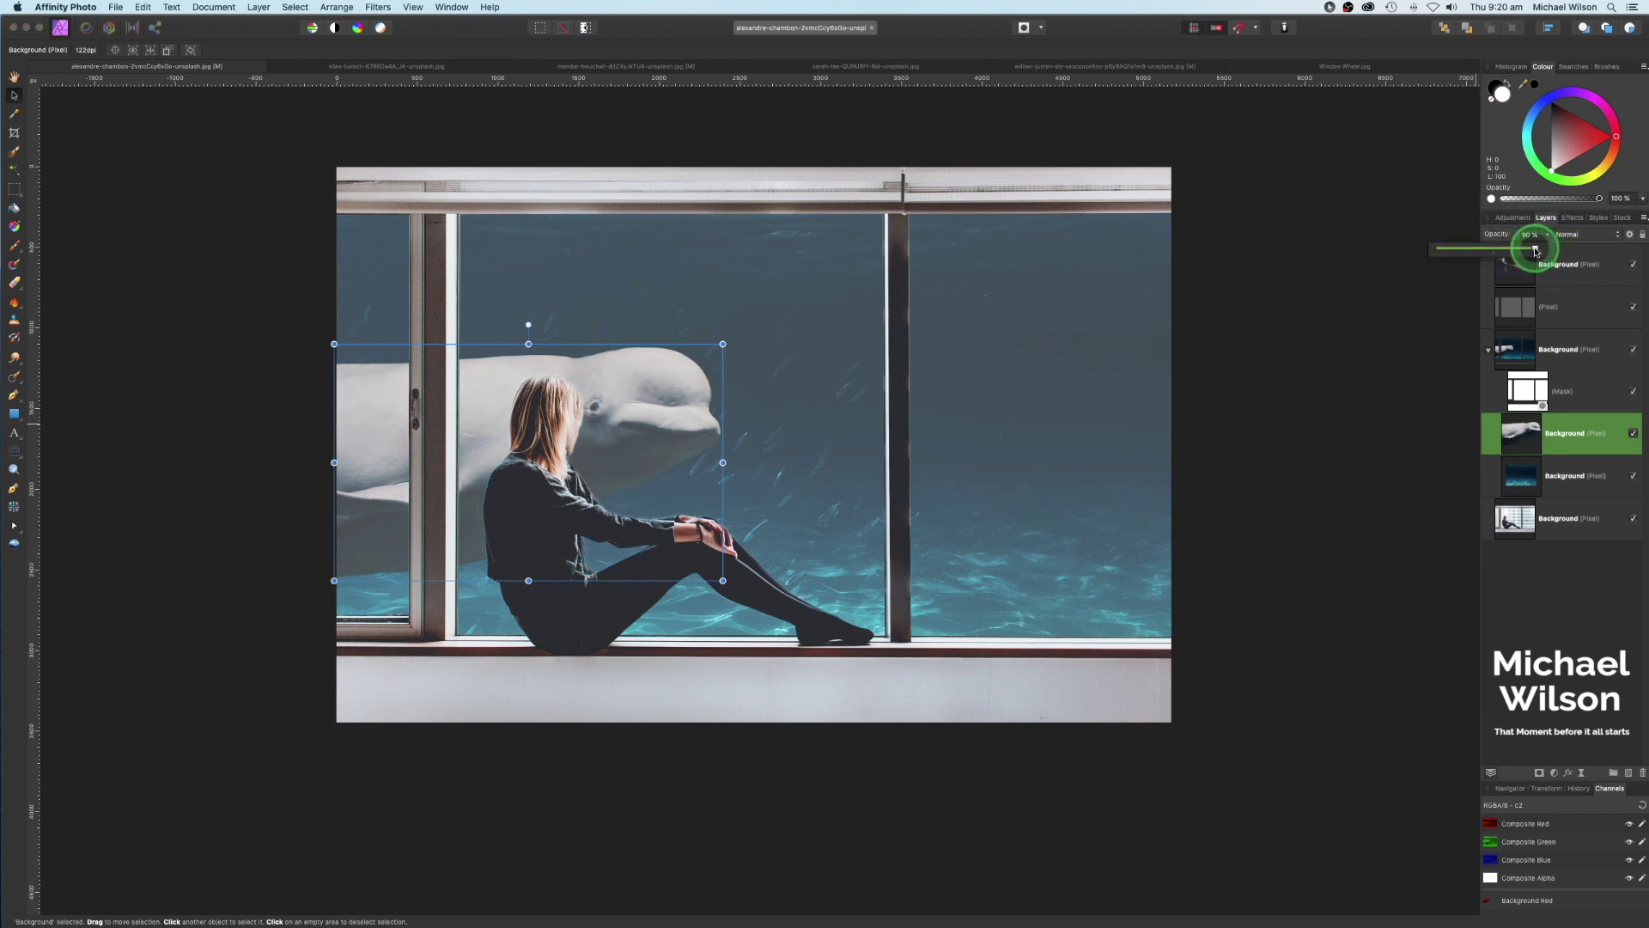
drag(1537, 251, 1550, 251)
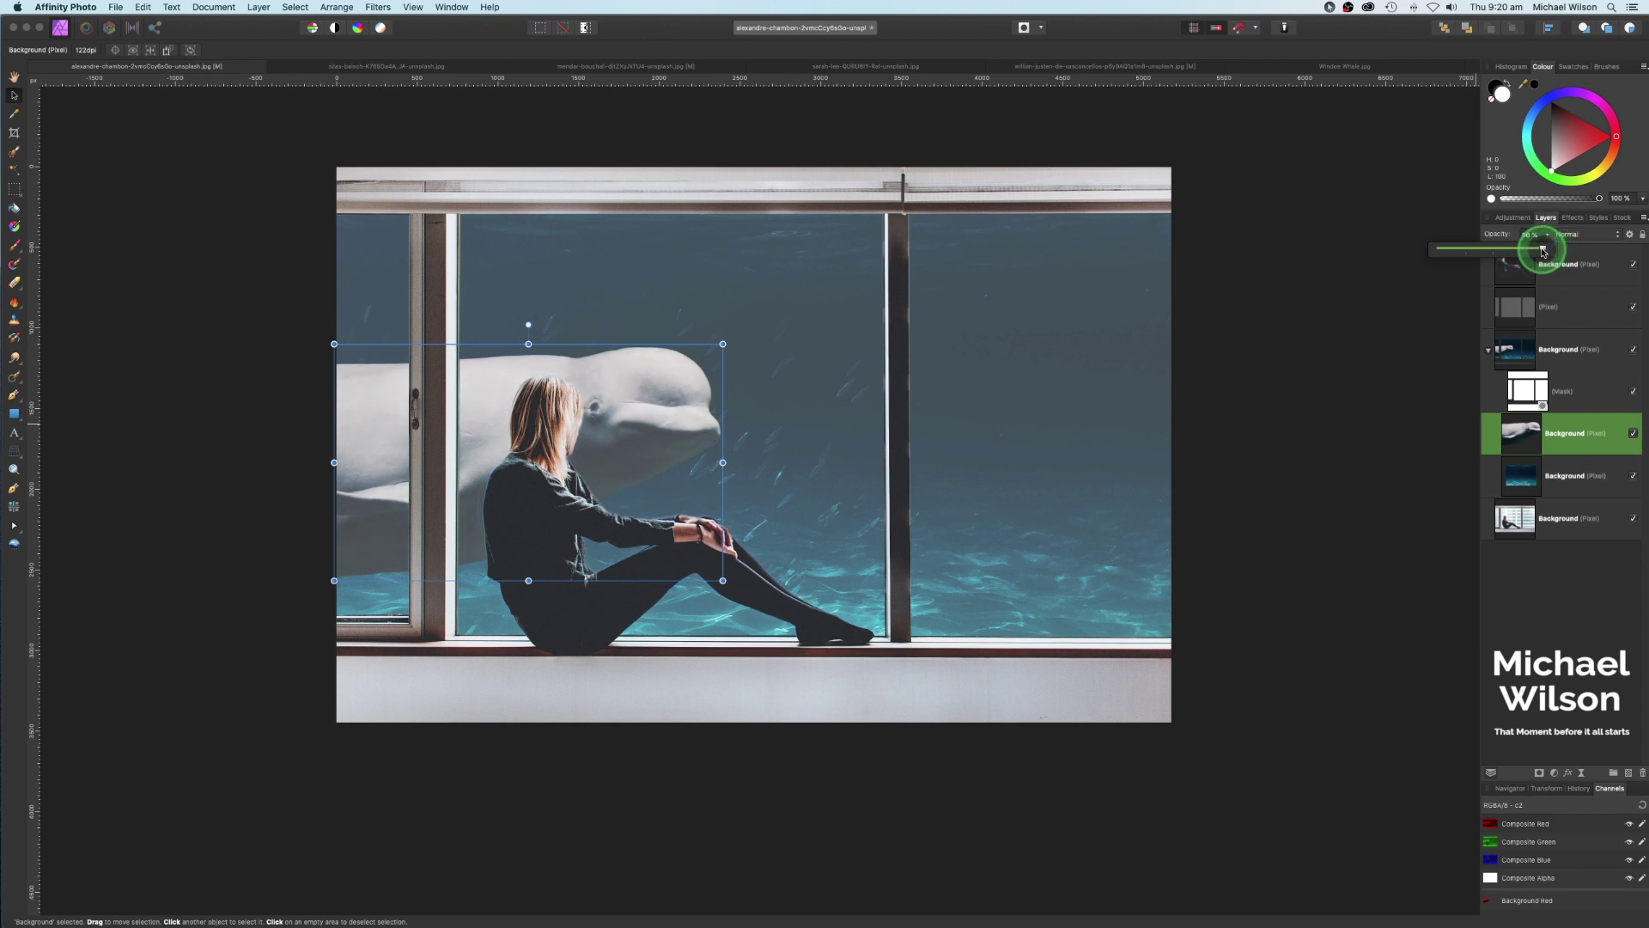
click(1374, 344)
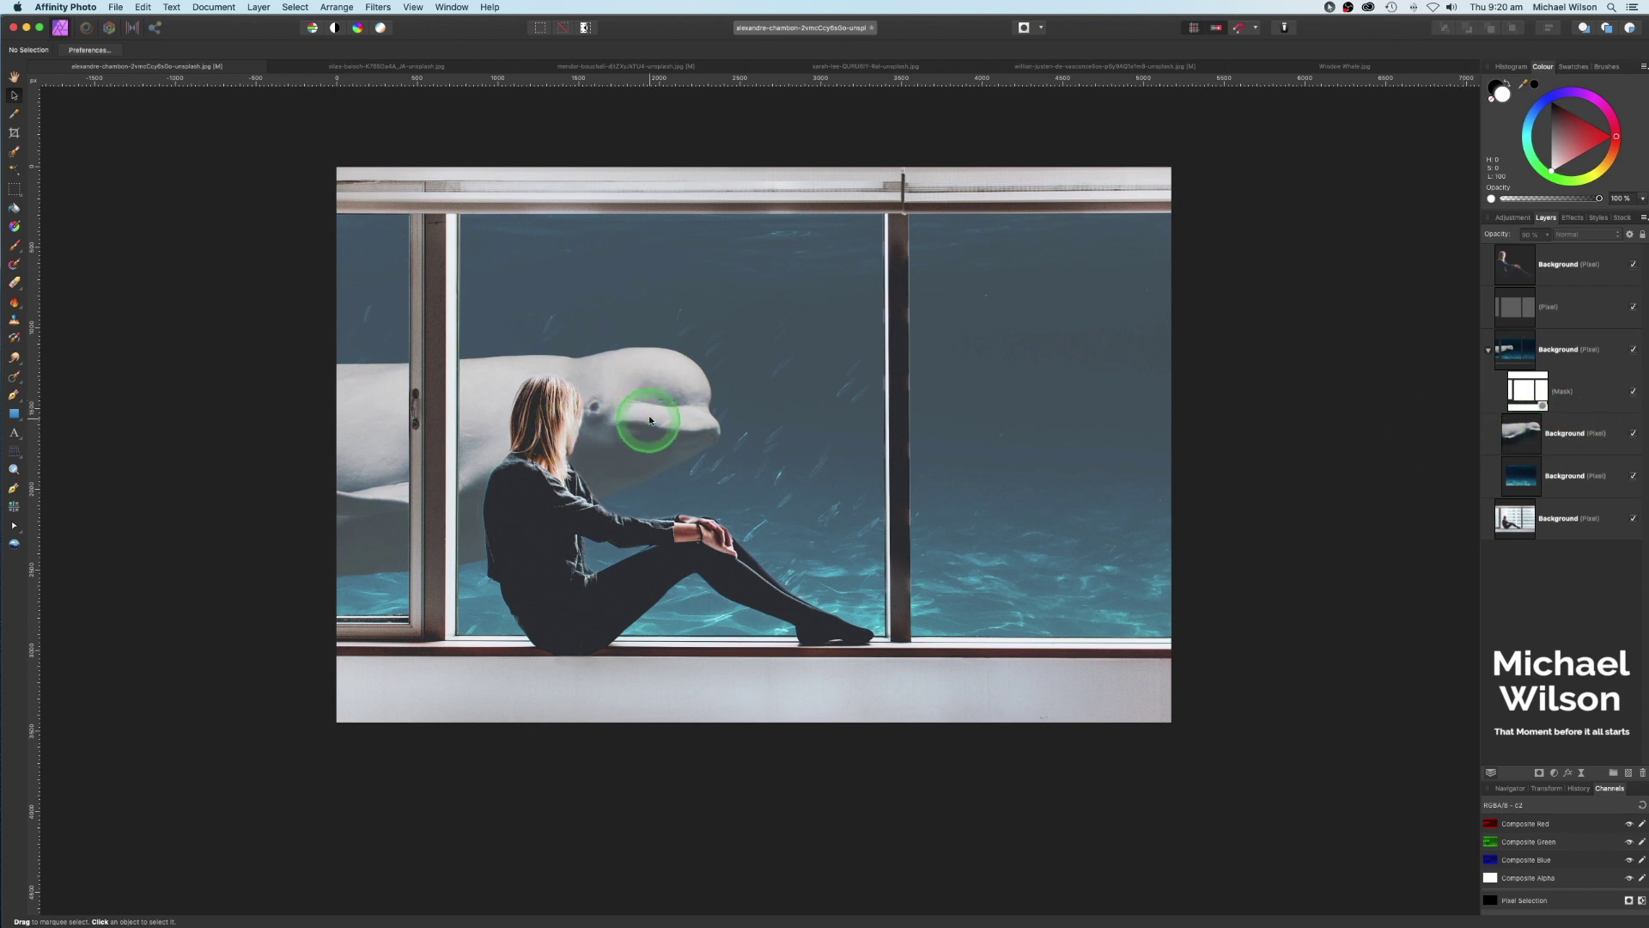
Duplicate the whale layer, flip the copy vertically, and move it below the original whale as its shadow.
click(1573, 435)
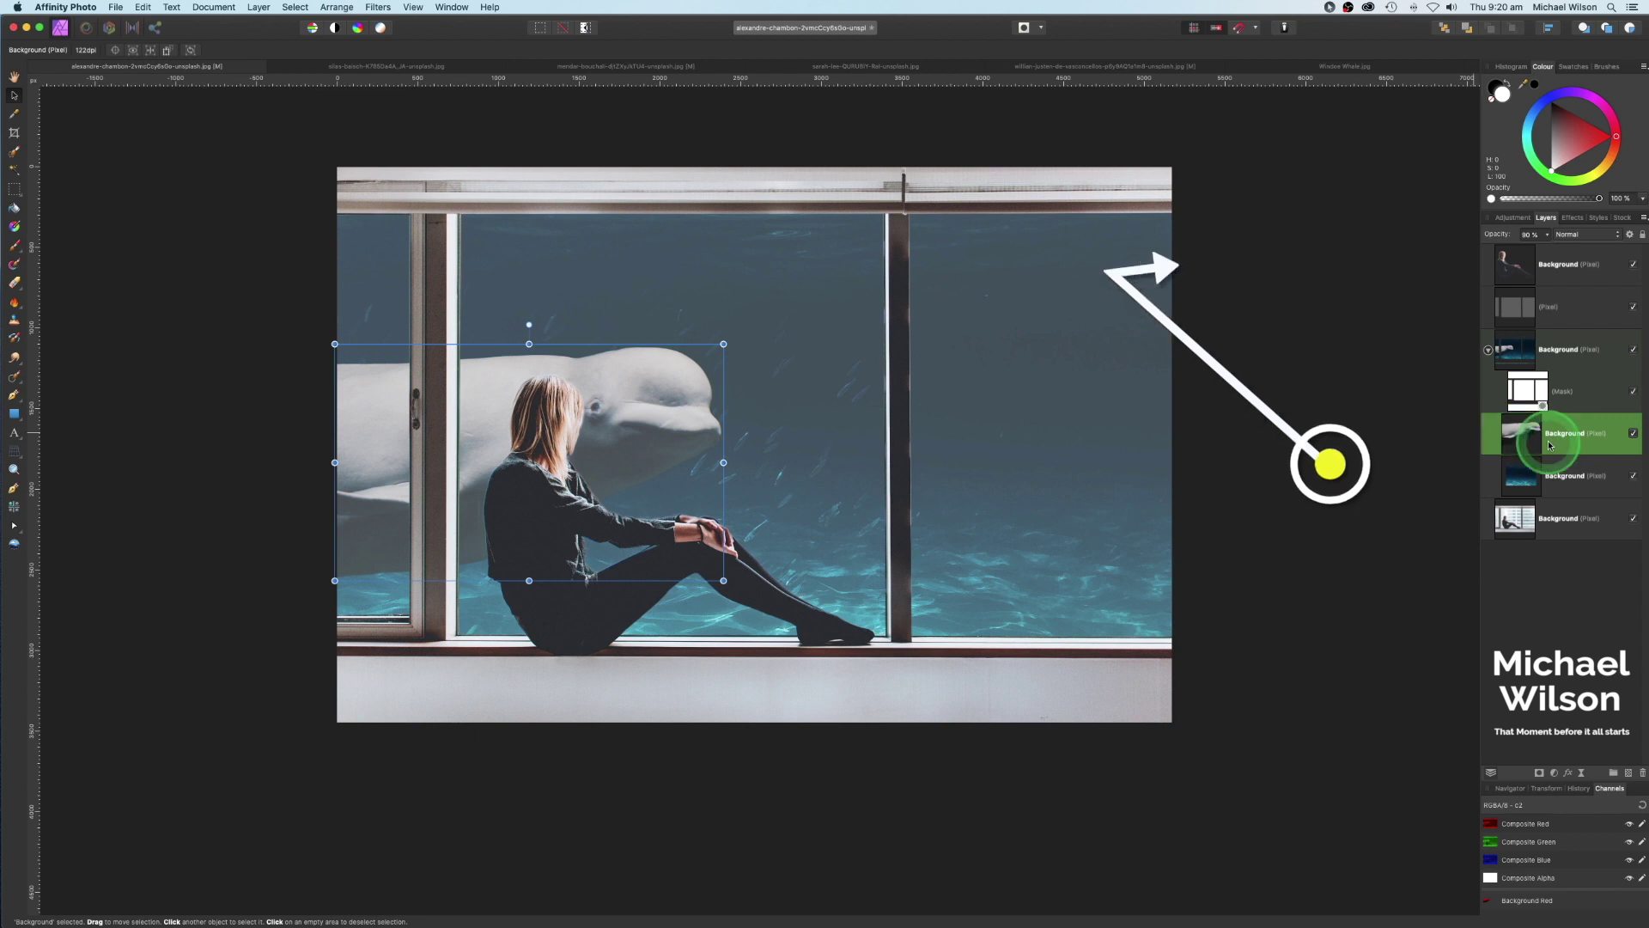
key(super+j)
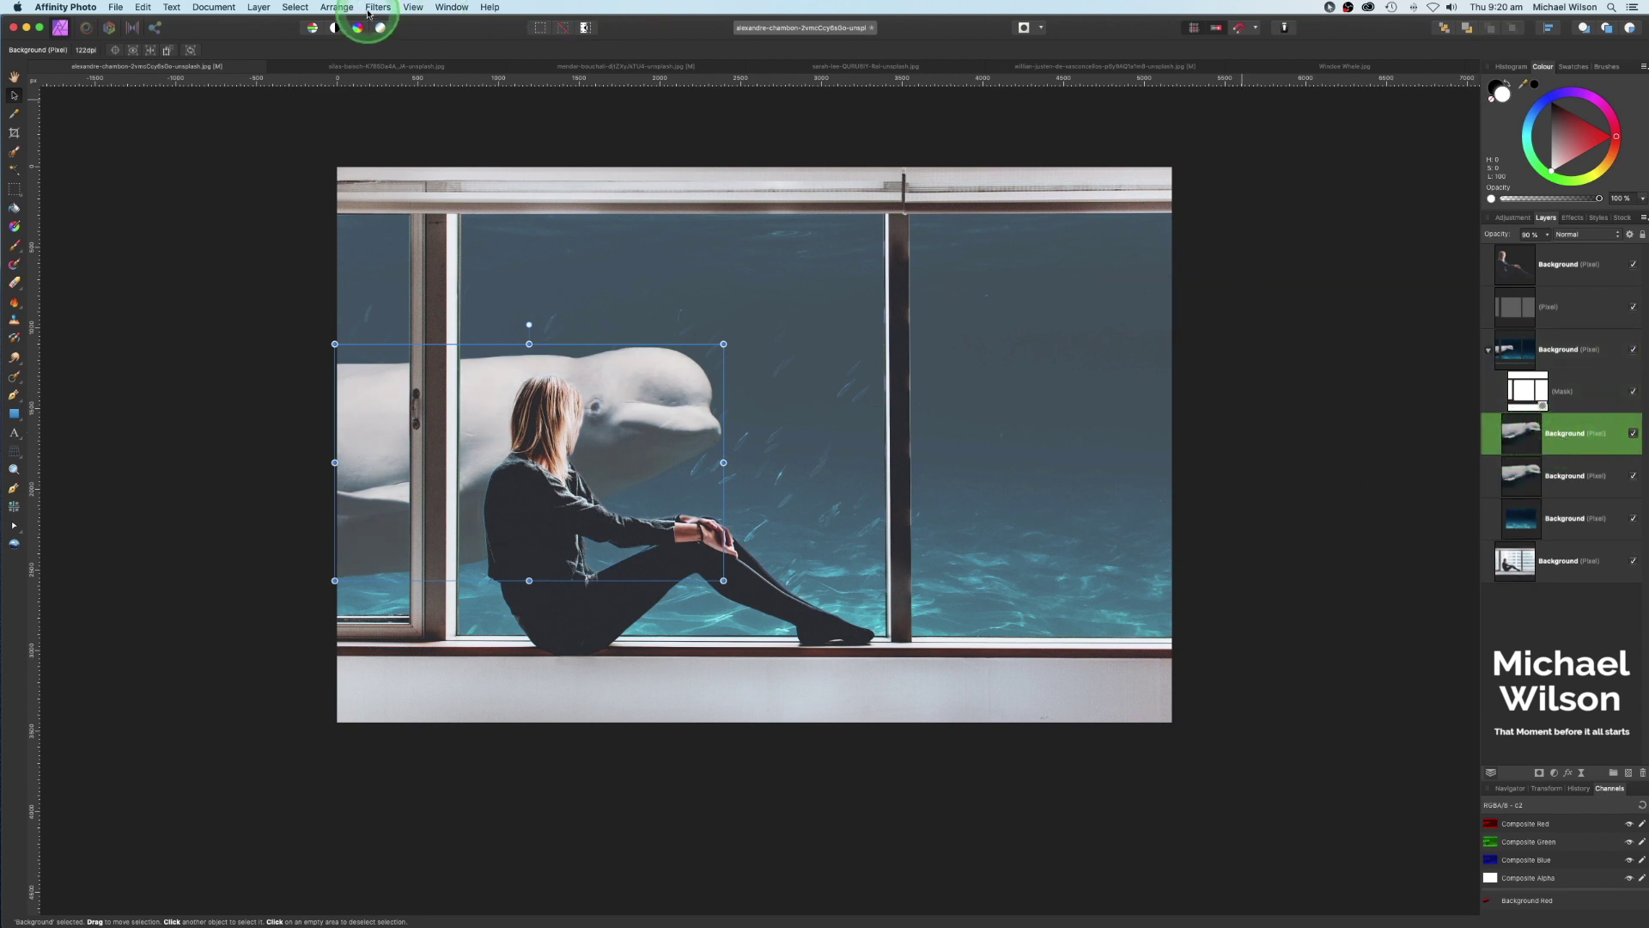
click(339, 6)
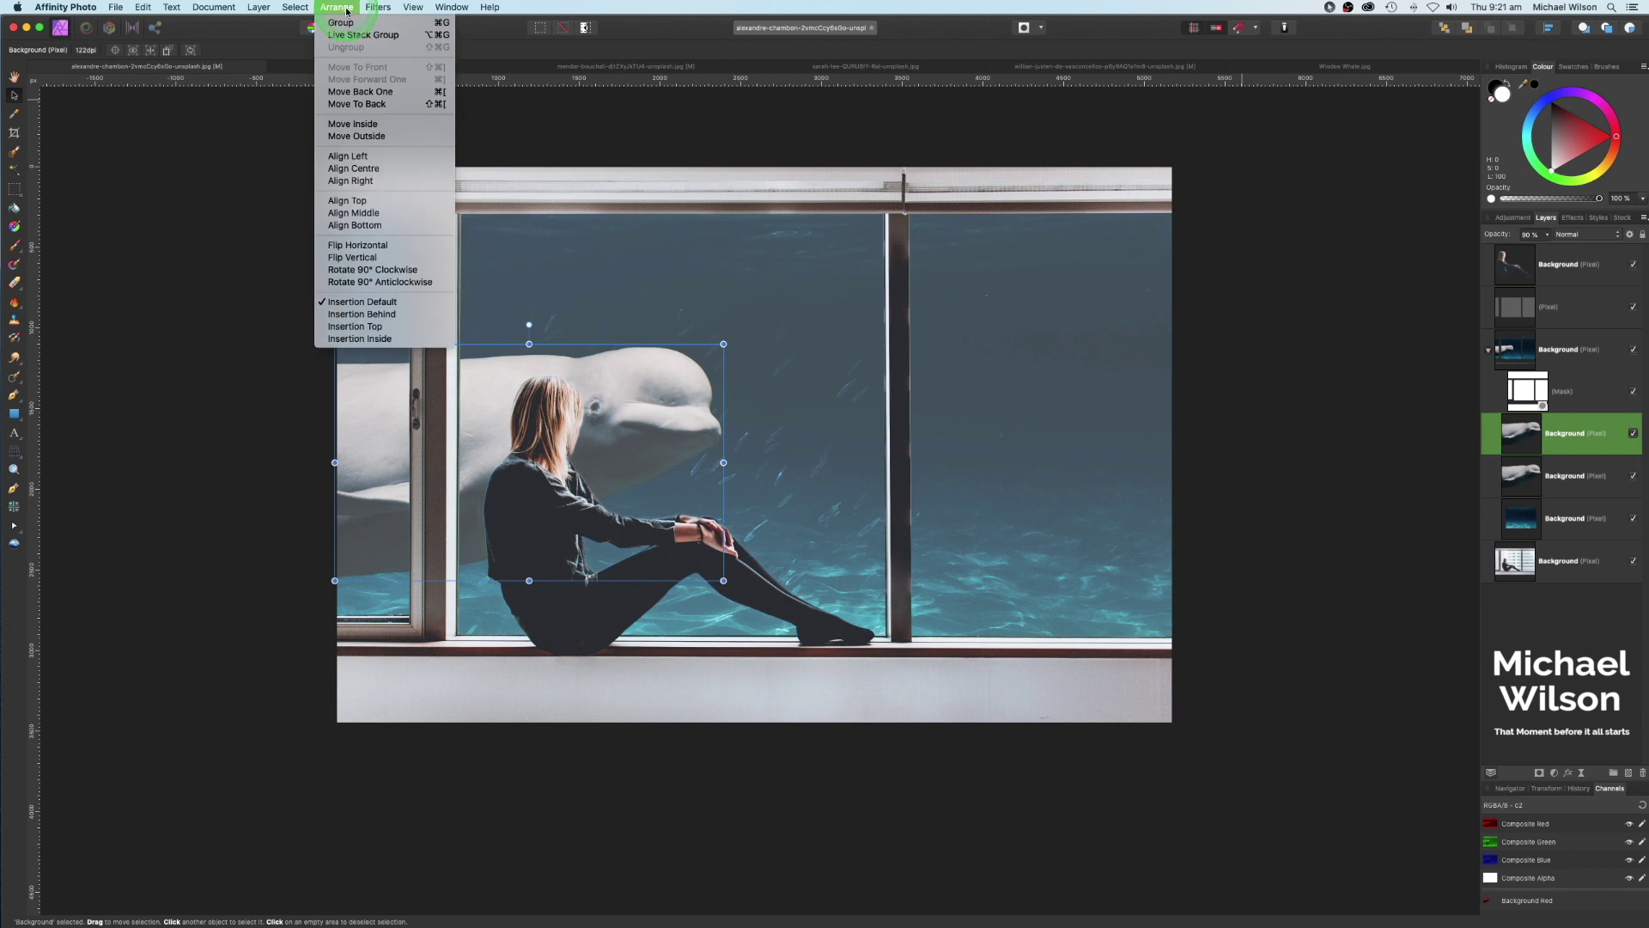
click(364, 253)
drag(532, 387, 499, 581)
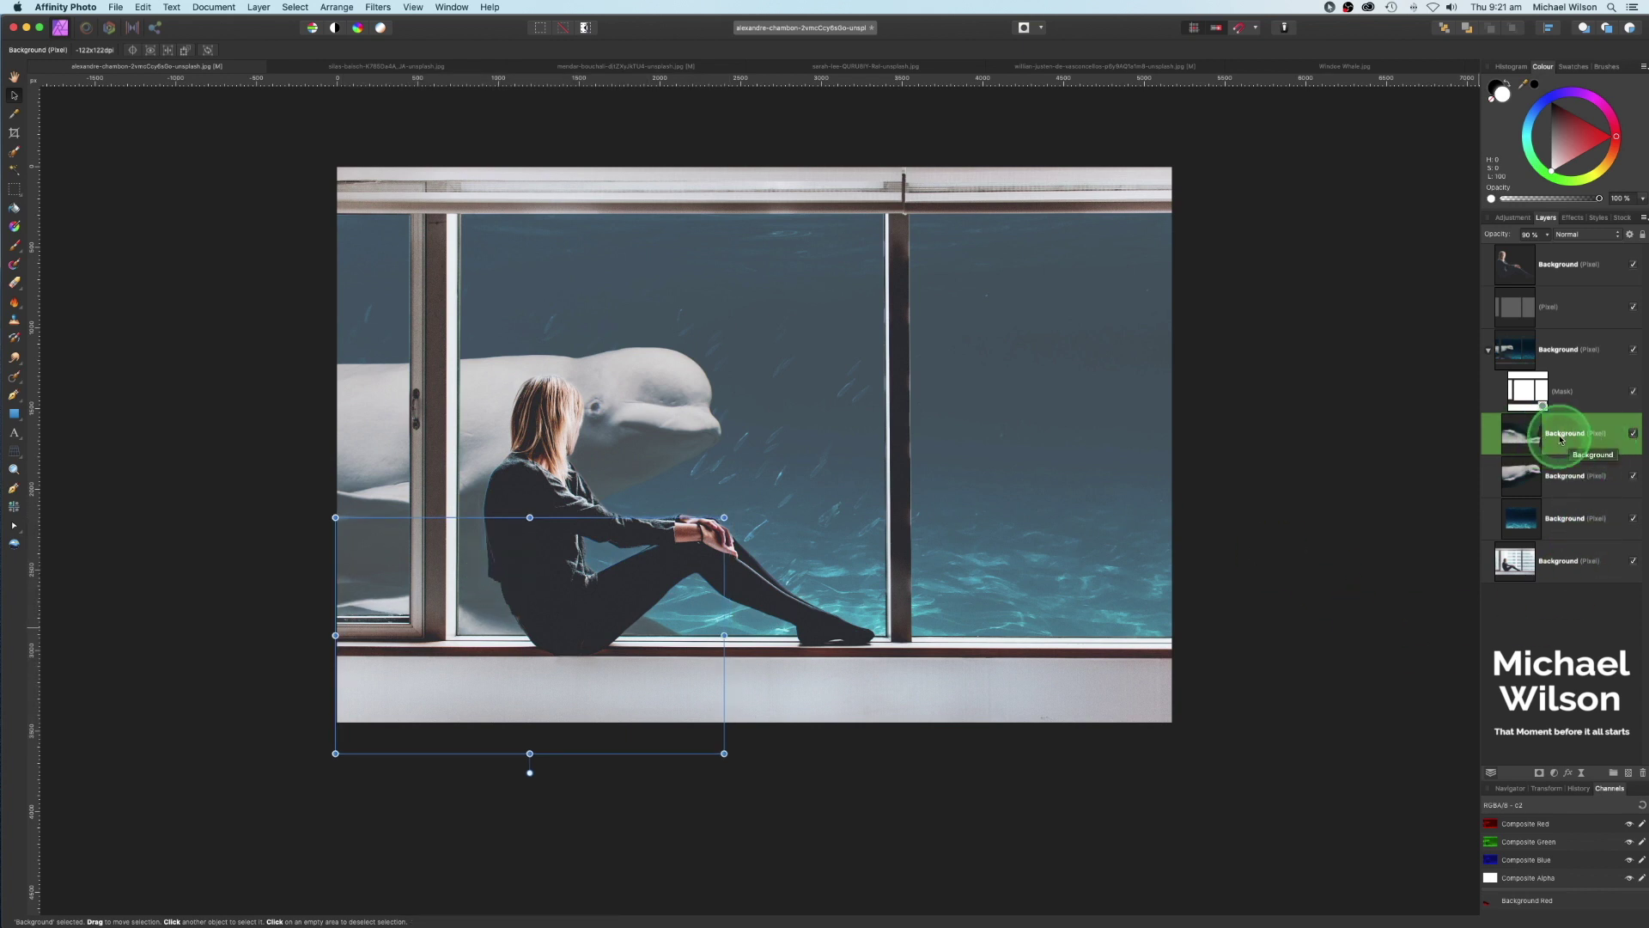
Apply a black Colour Overlay layer effect at 100% opacity to the flipped whale copy.
click(1568, 774)
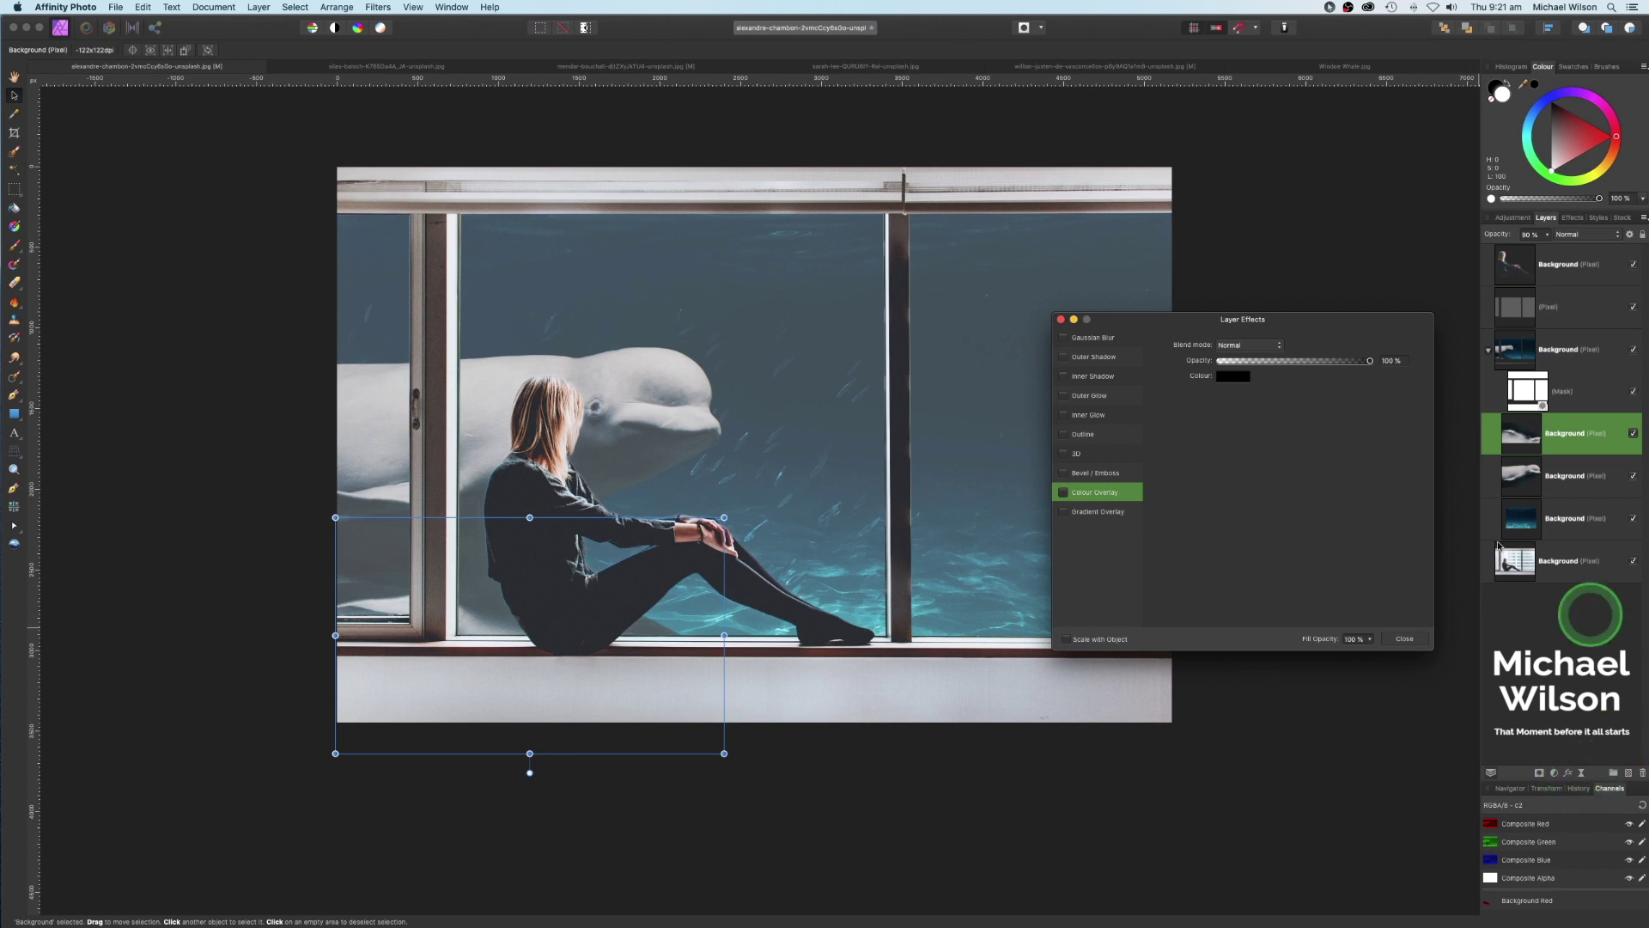
click(1063, 492)
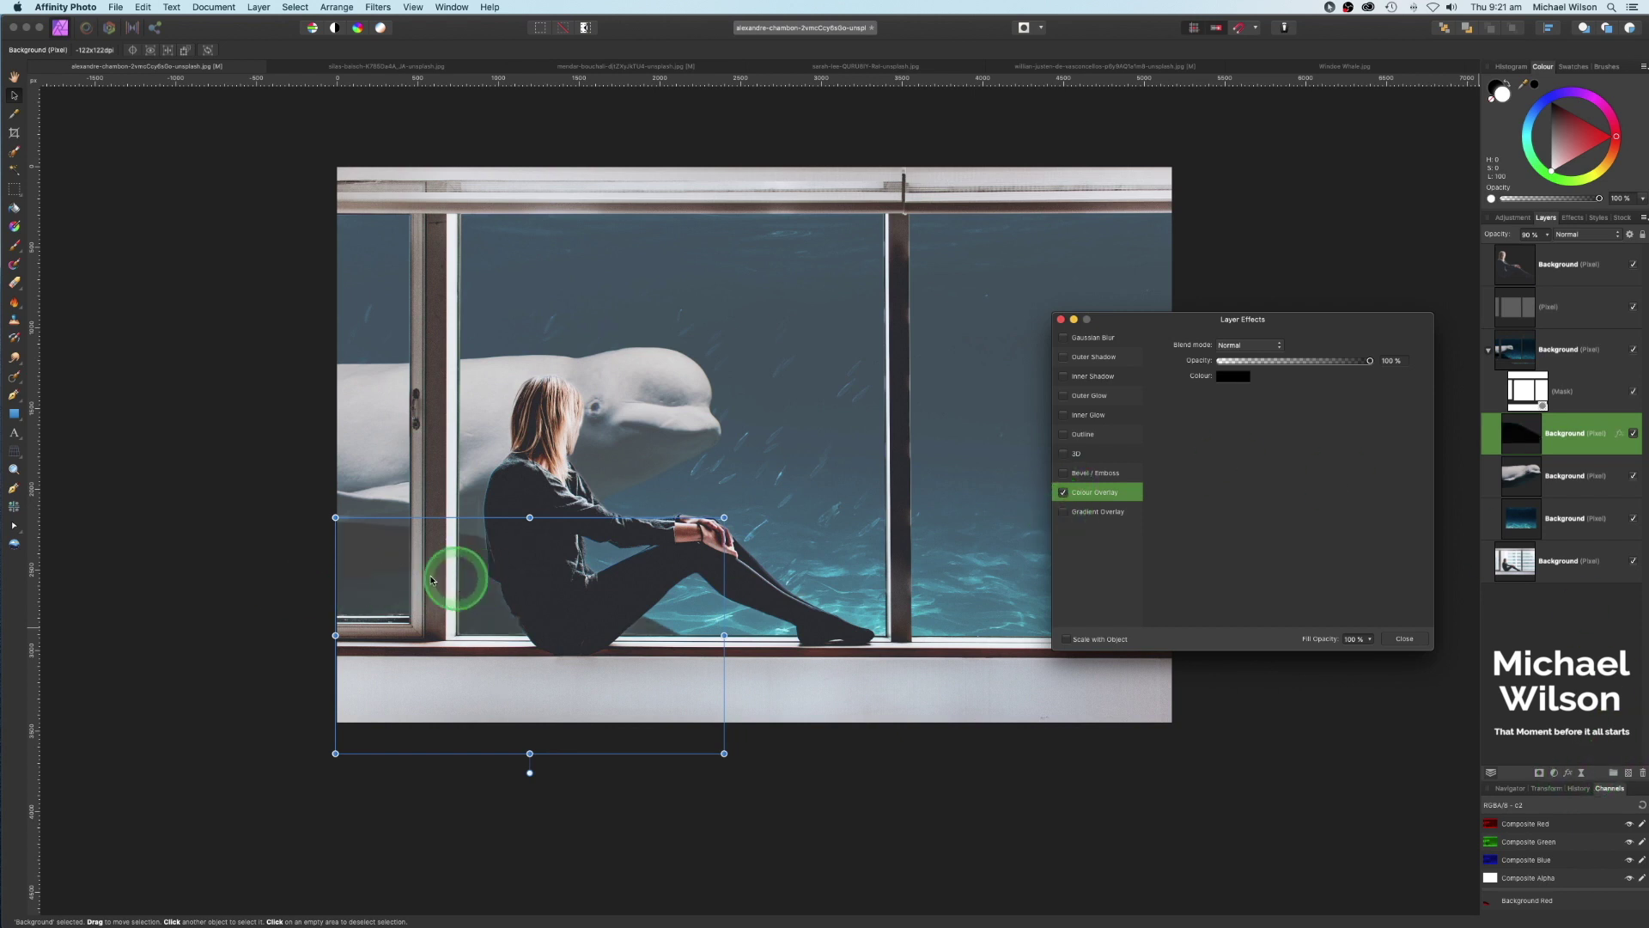
click(1404, 638)
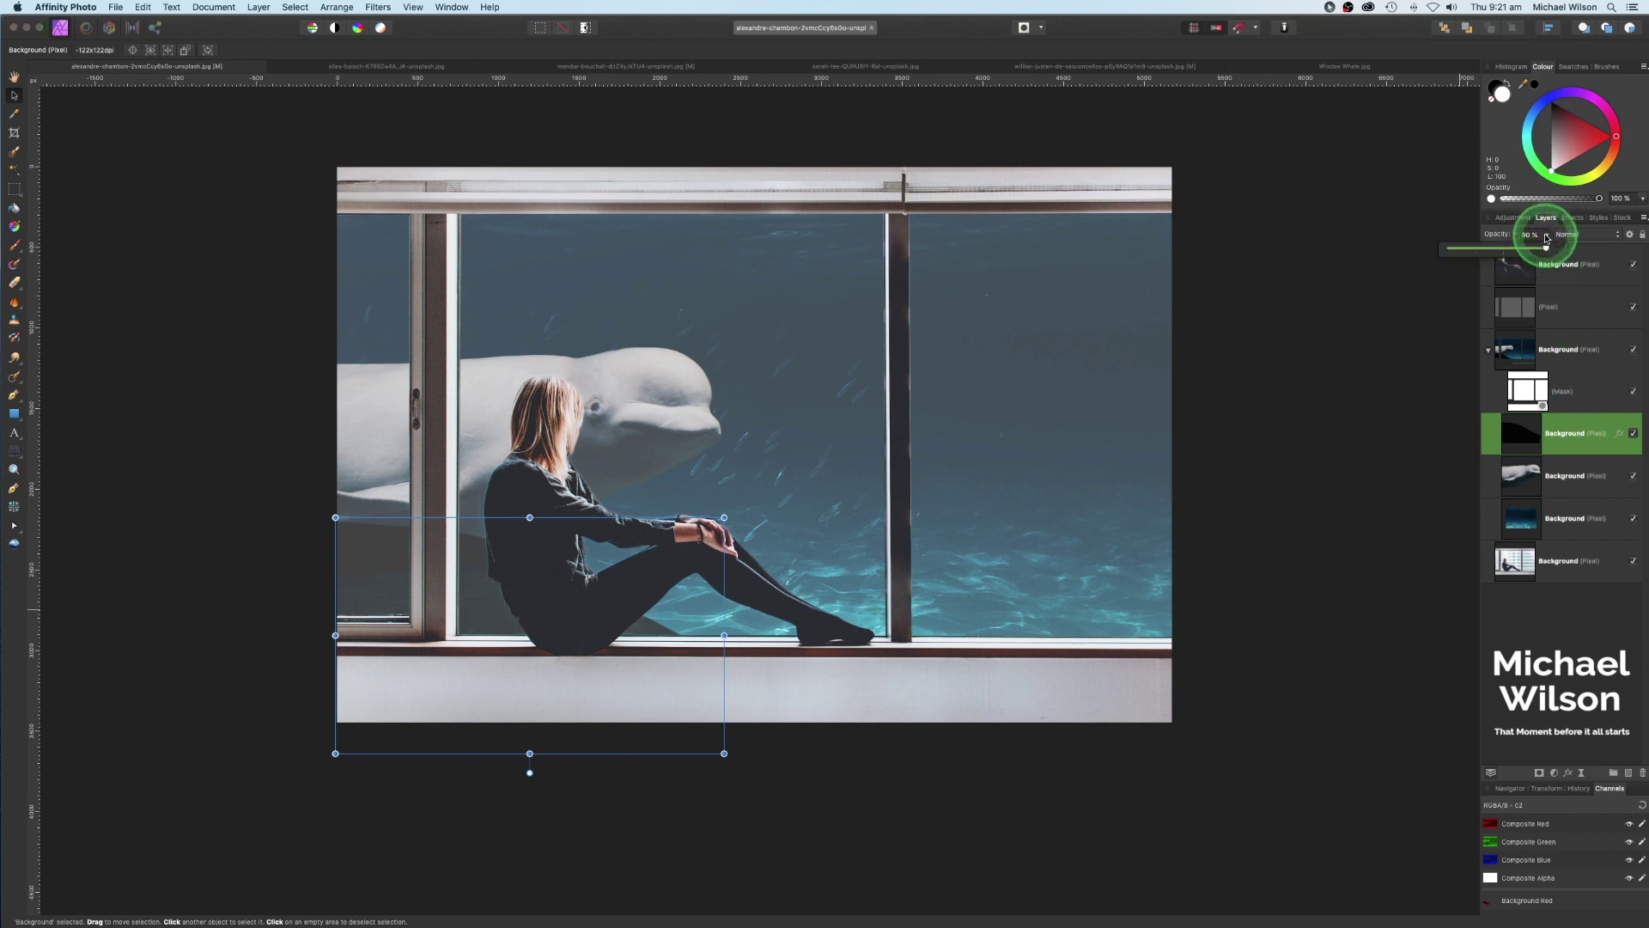
Reduce the whale shadow layer's opacity to about 50%, shift it slightly downward, and deselect it.
drag(1545, 250, 1513, 250)
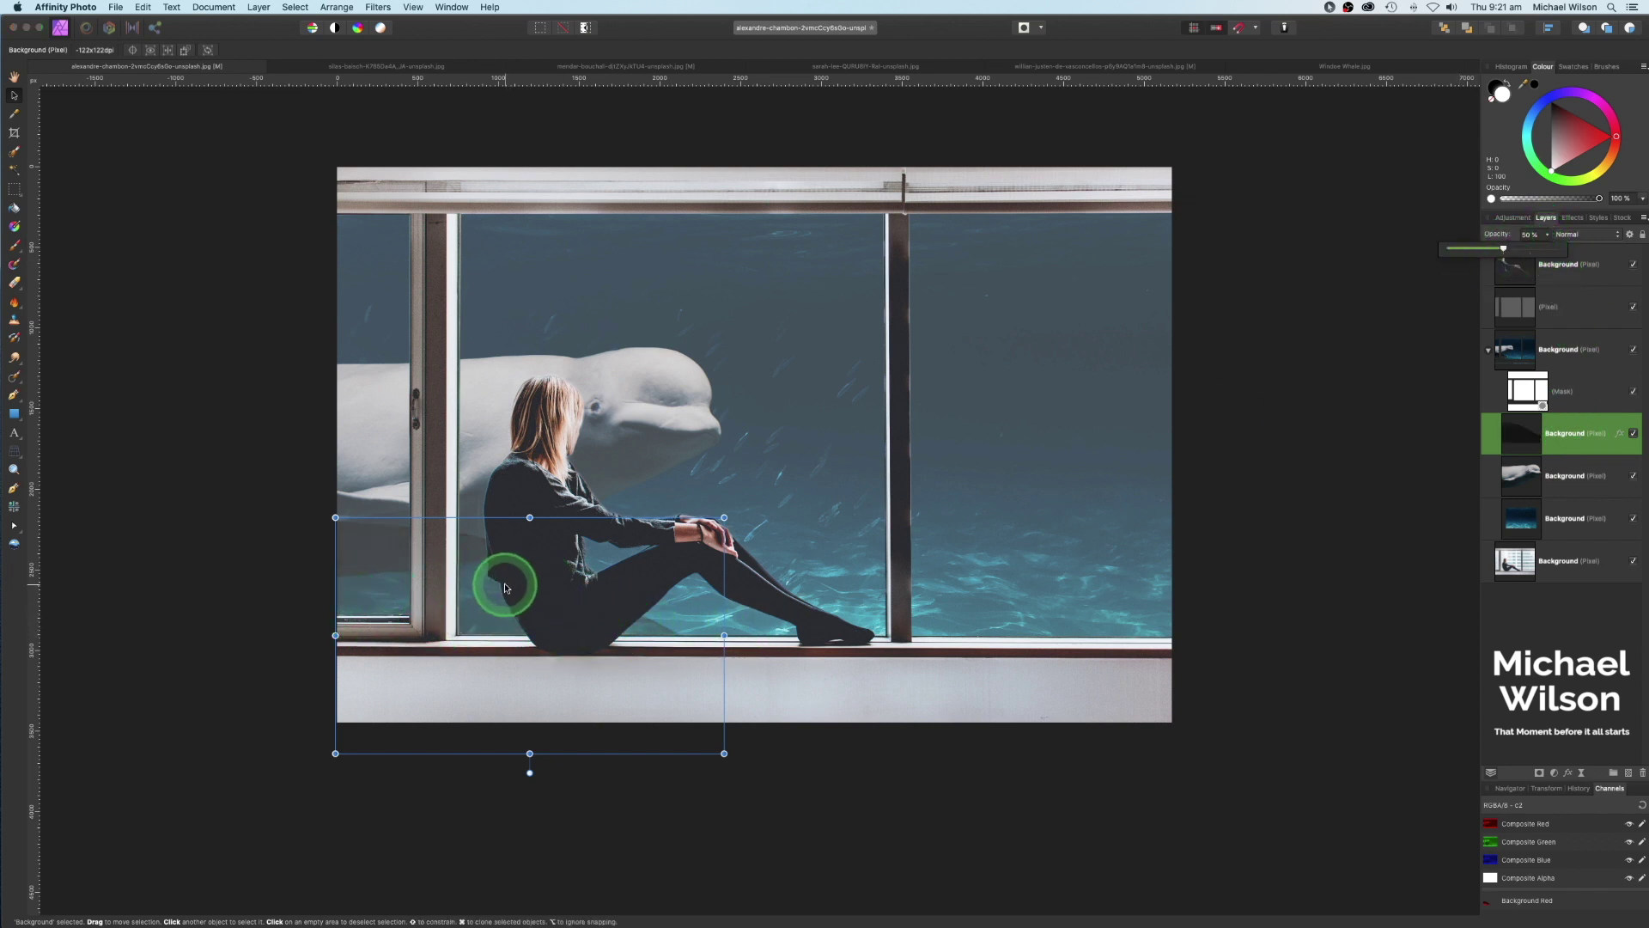
drag(506, 591, 507, 598)
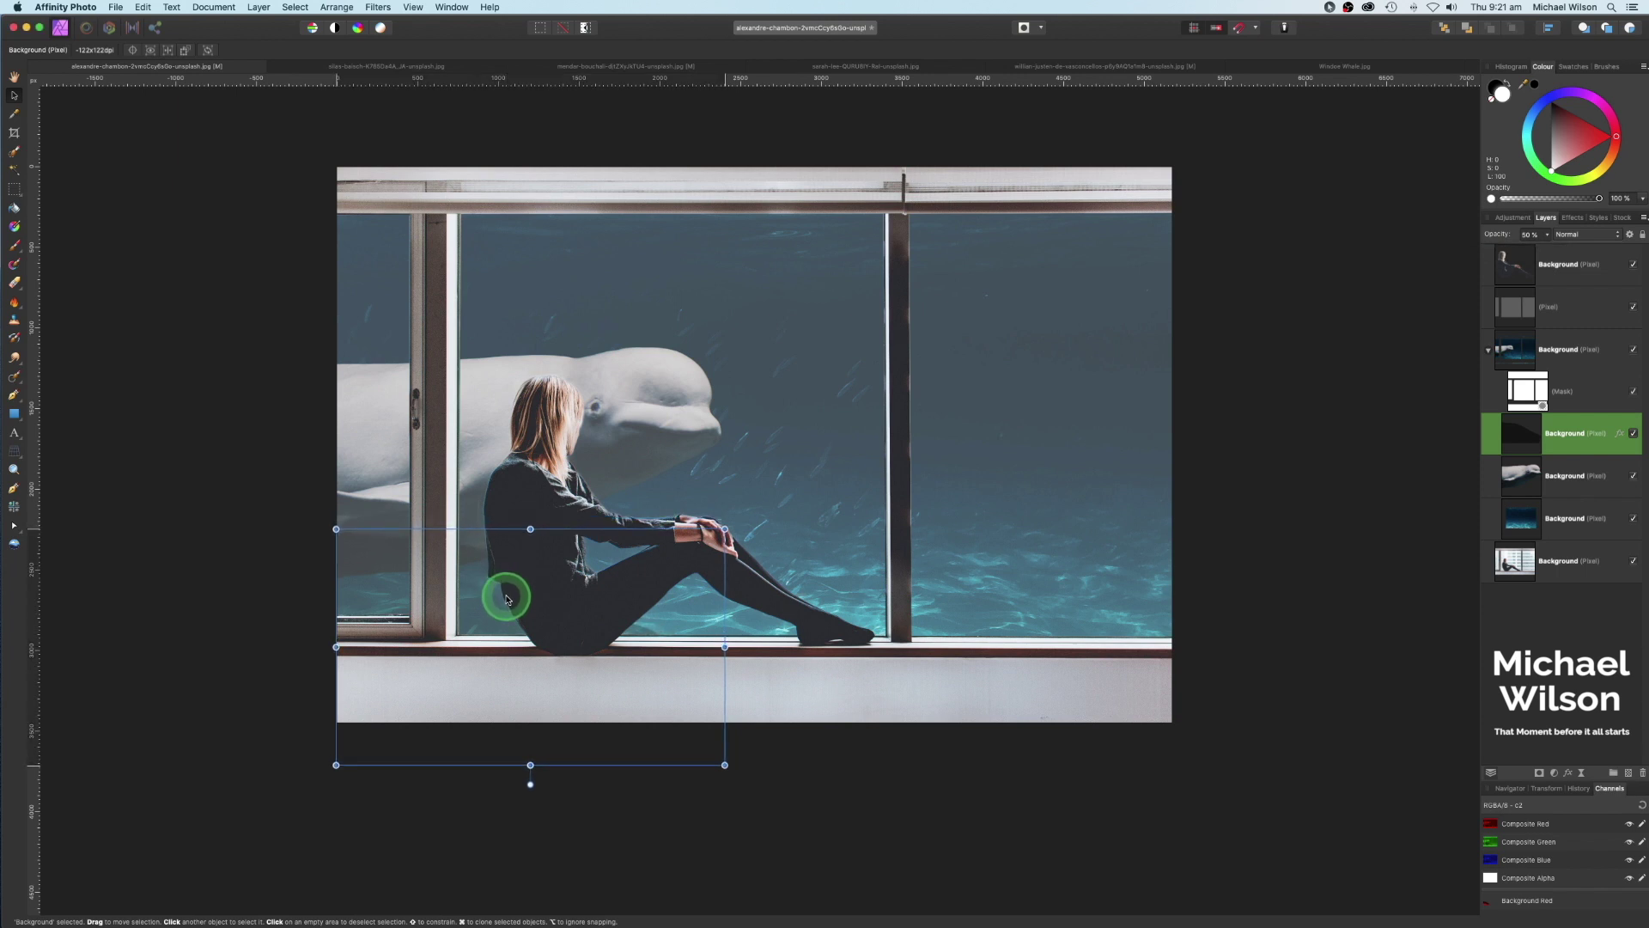
click(1244, 530)
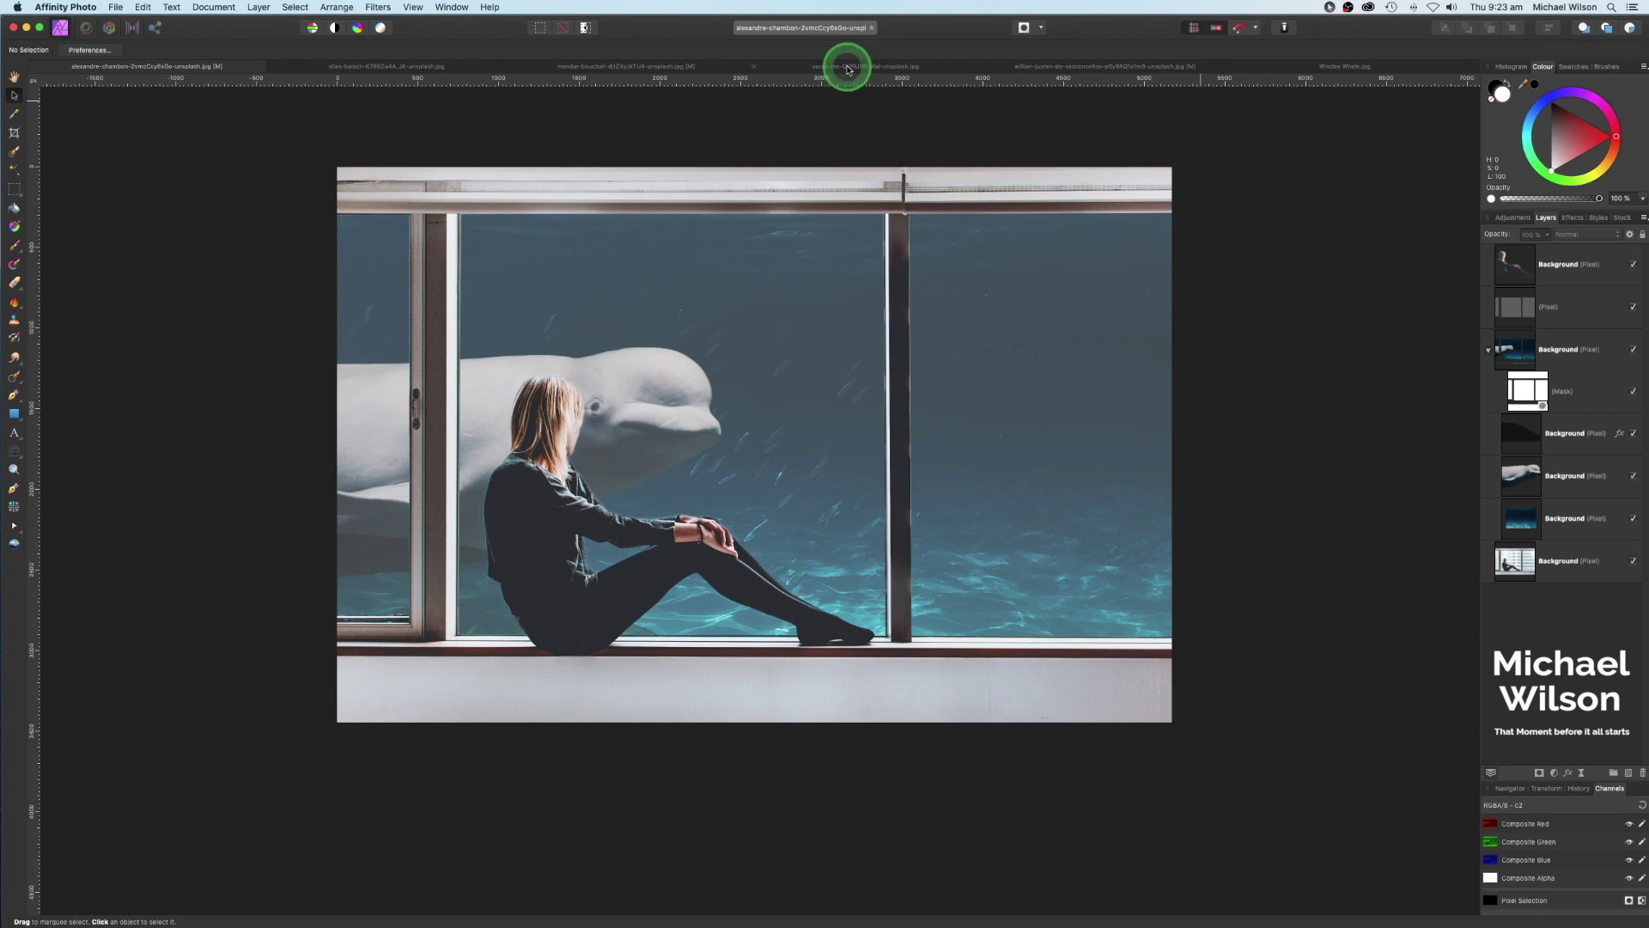
Paste a copy of the underwater bubbles photo above all layers in the window document and lower its opacity to about 68%.
click(847, 69)
key(h)
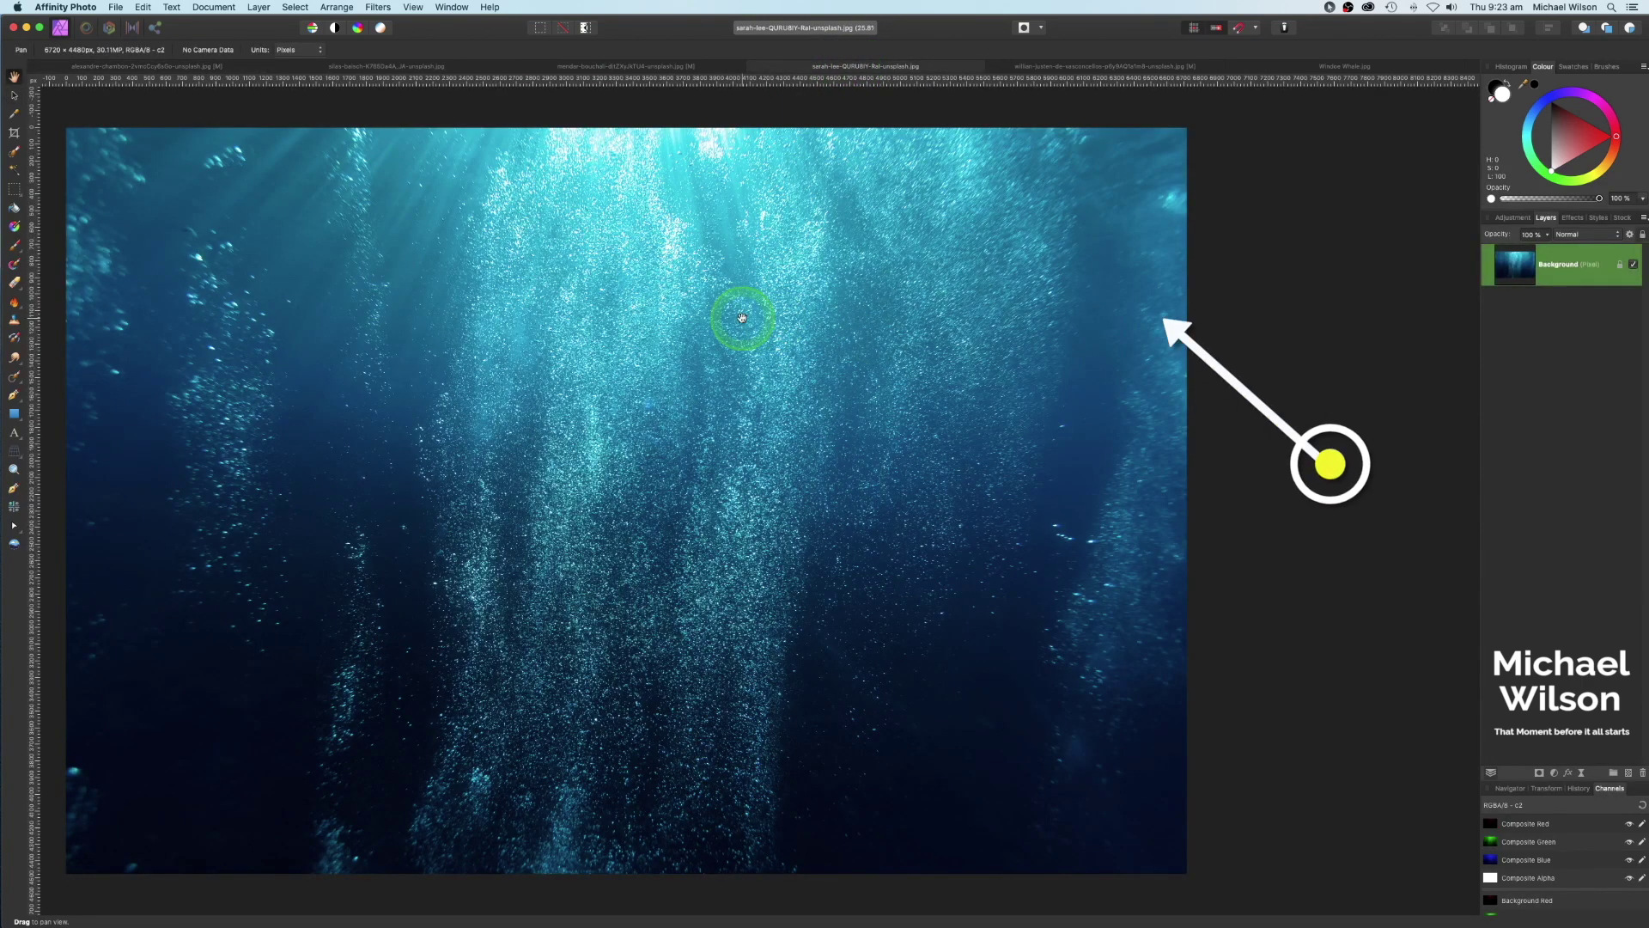
key(super+c)
click(202, 66)
click(350, 133)
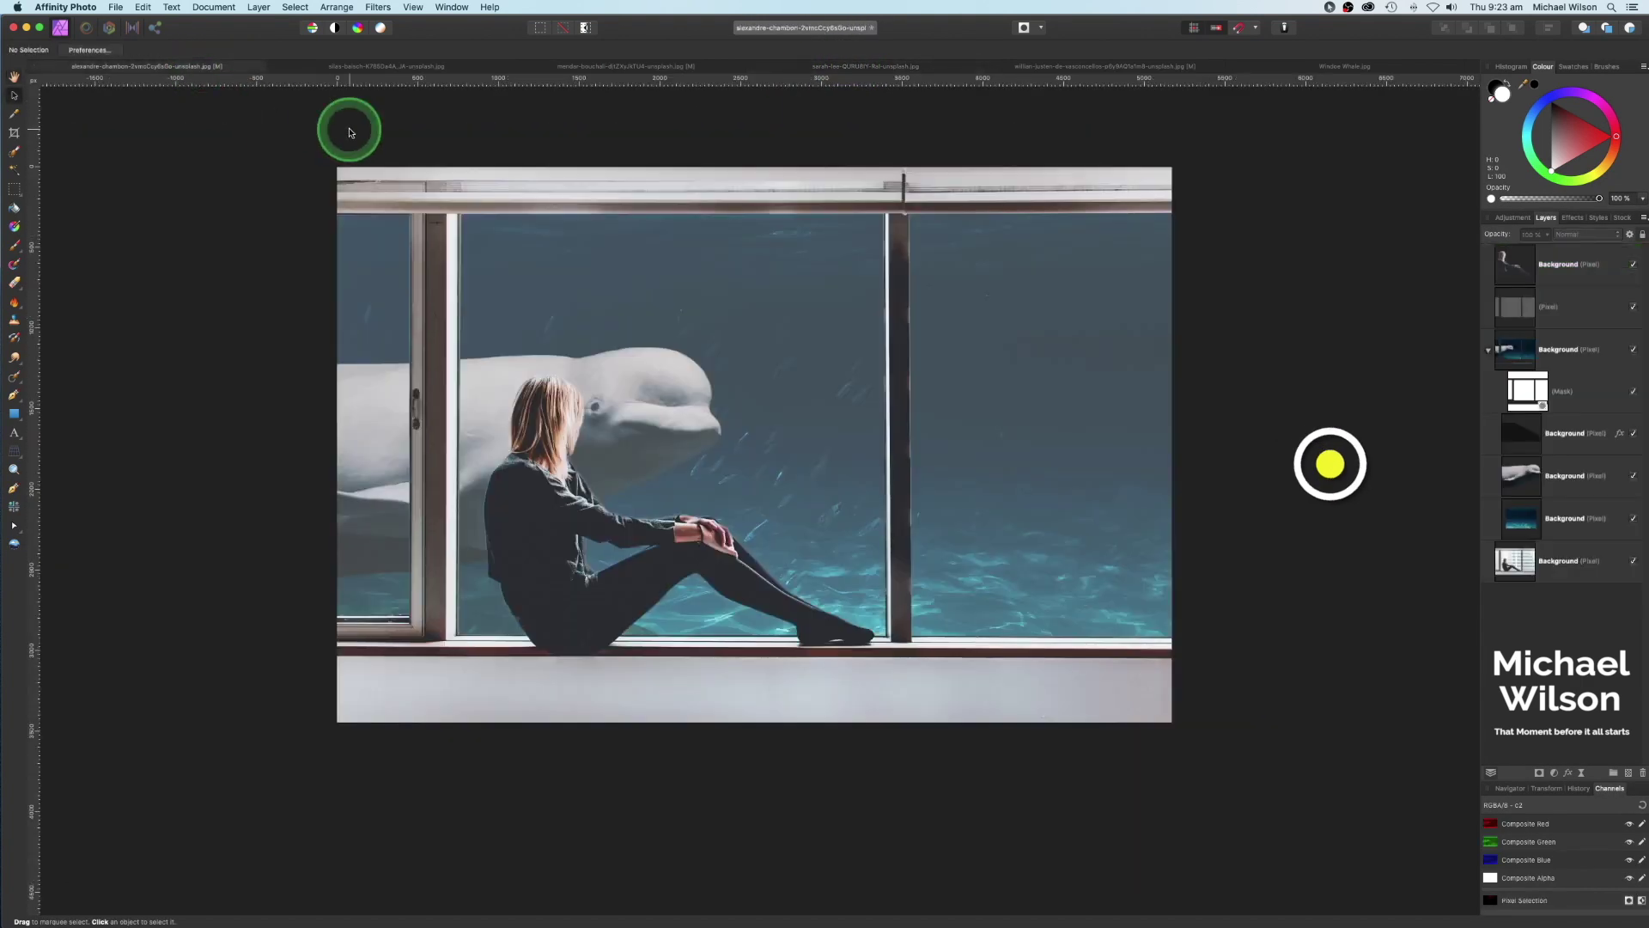
key(super+v)
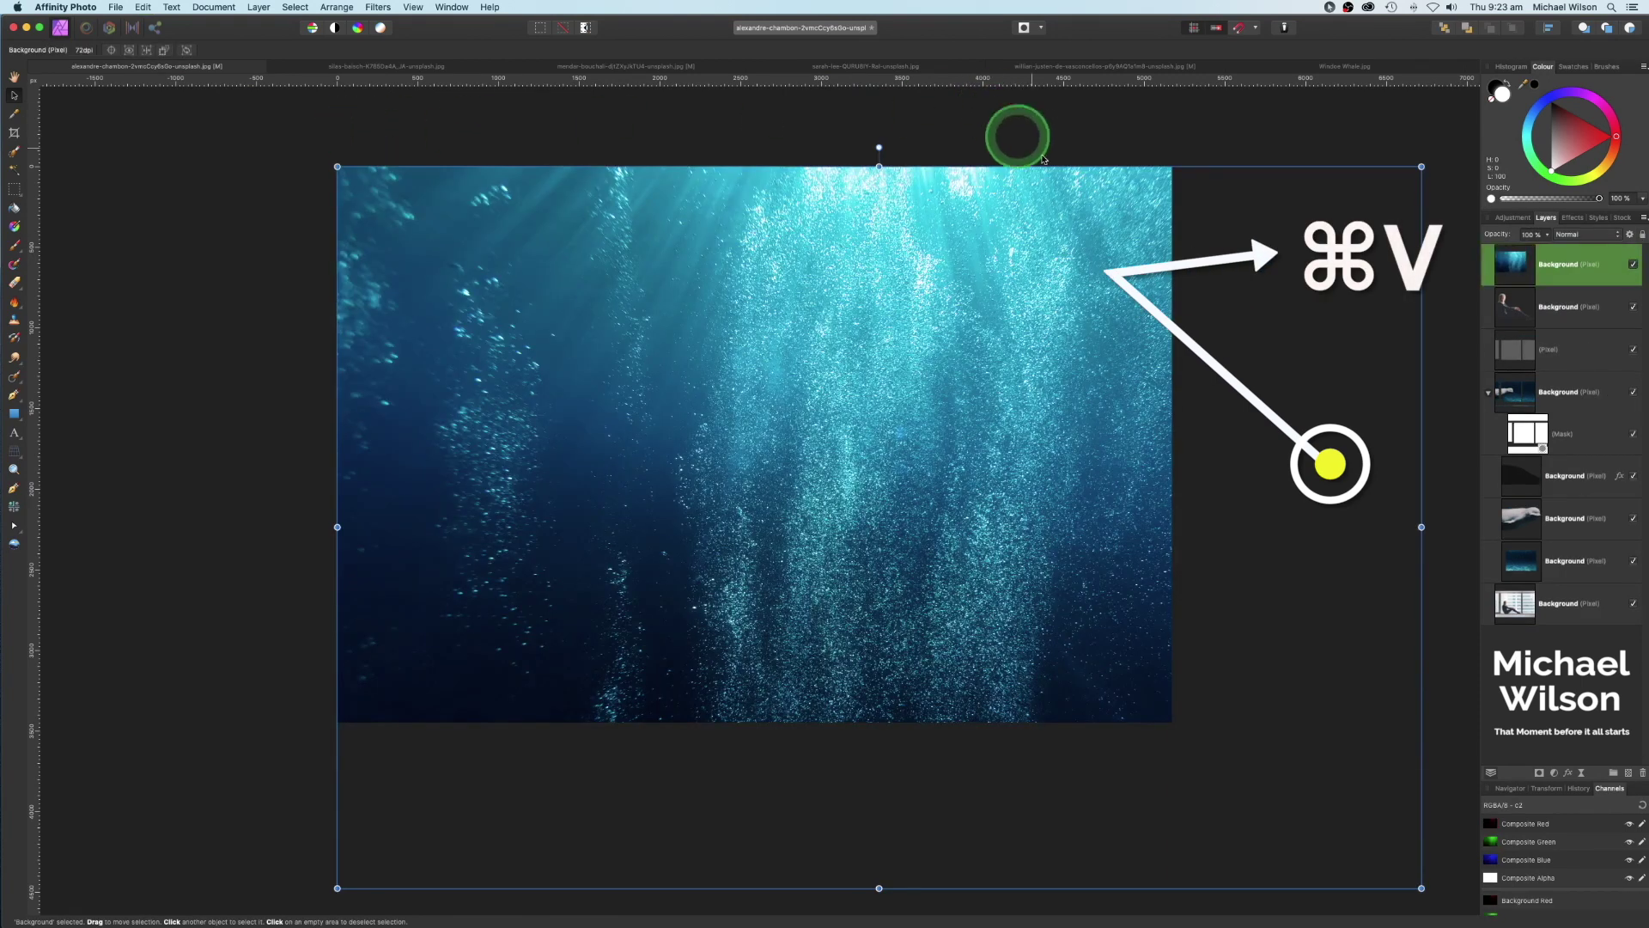
drag(1549, 238, 1393, 231)
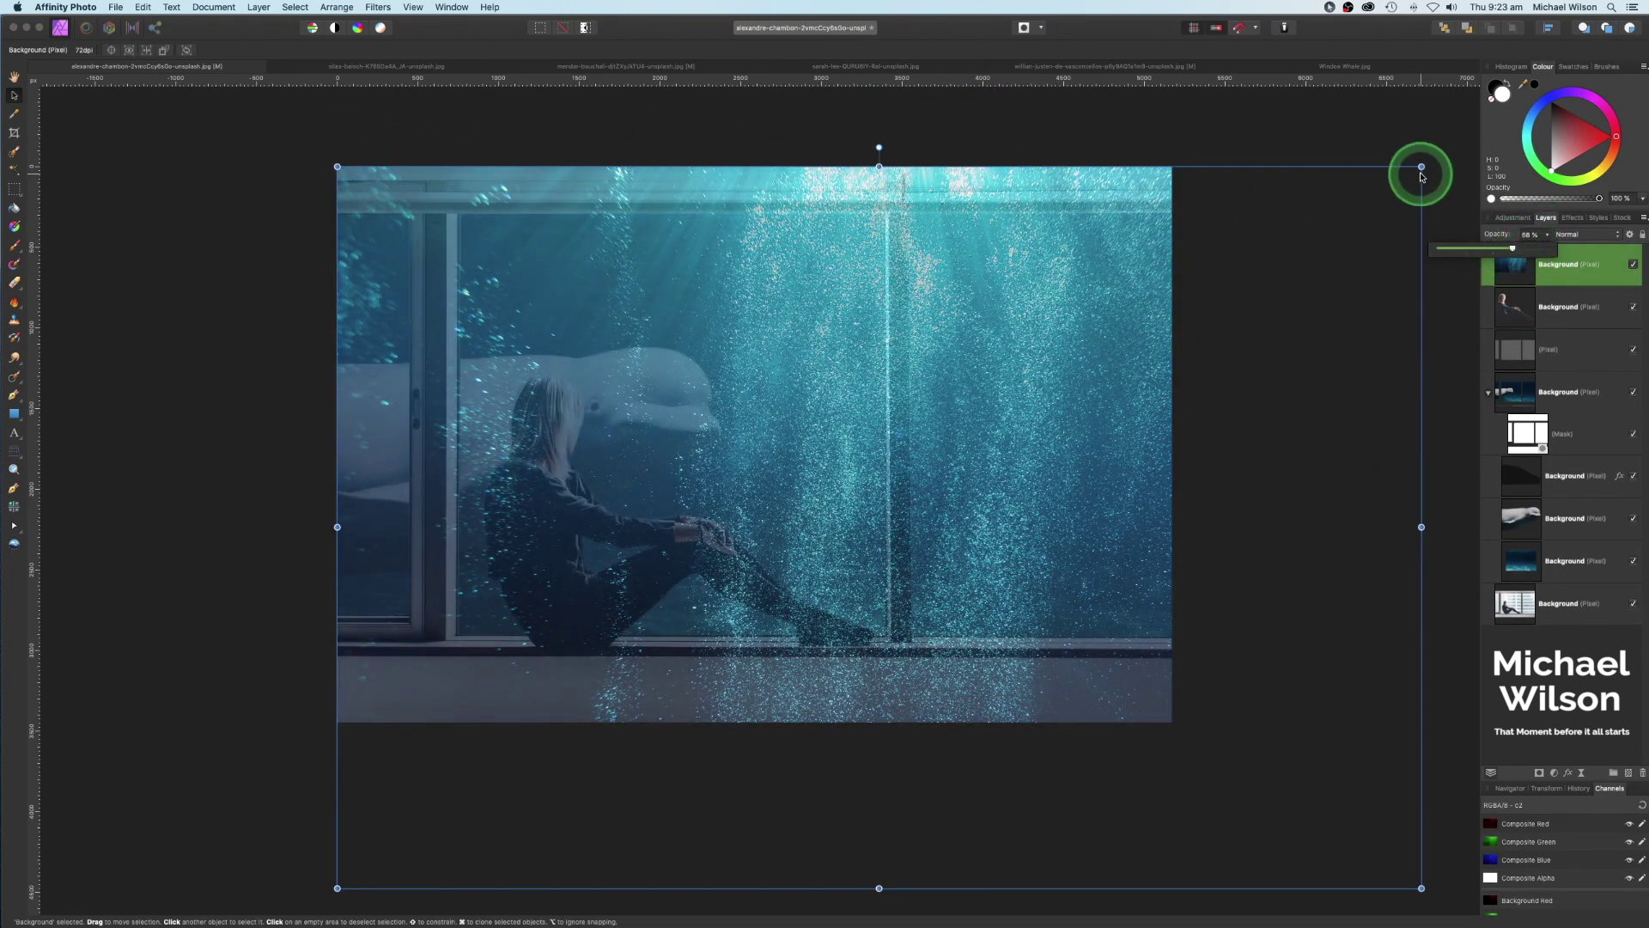
Scale the bubbles photo down to roughly the image width, position it below the window's top frame, and restore its opacity to 100%.
drag(1419, 167, 1205, 309)
drag(997, 372, 988, 275)
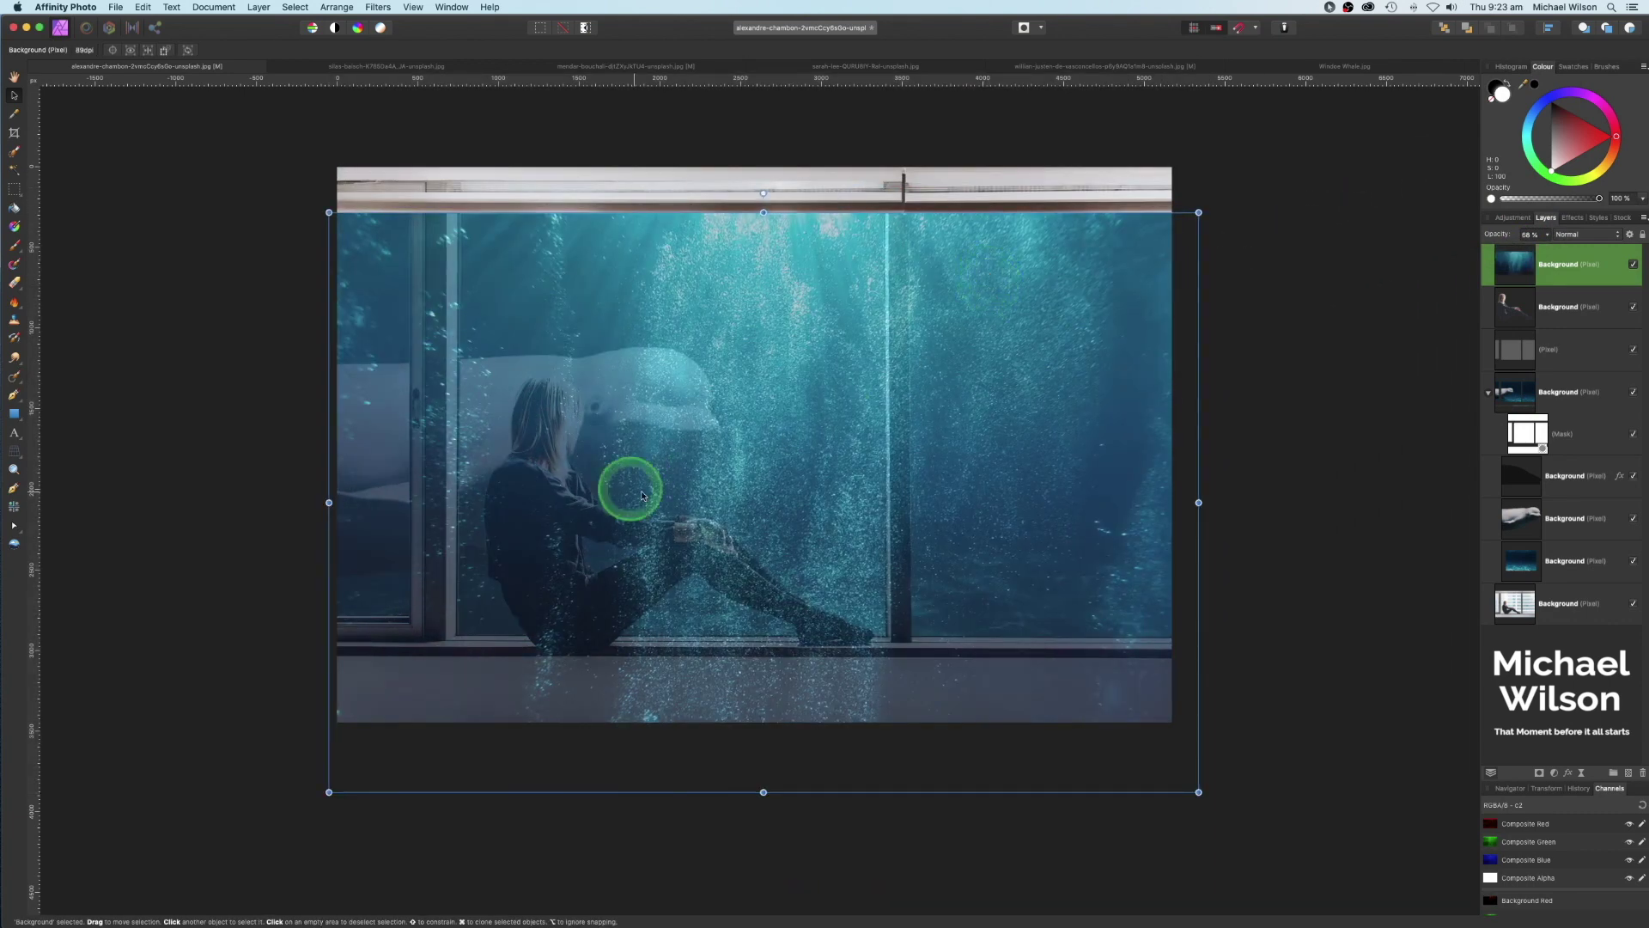
click(1550, 236)
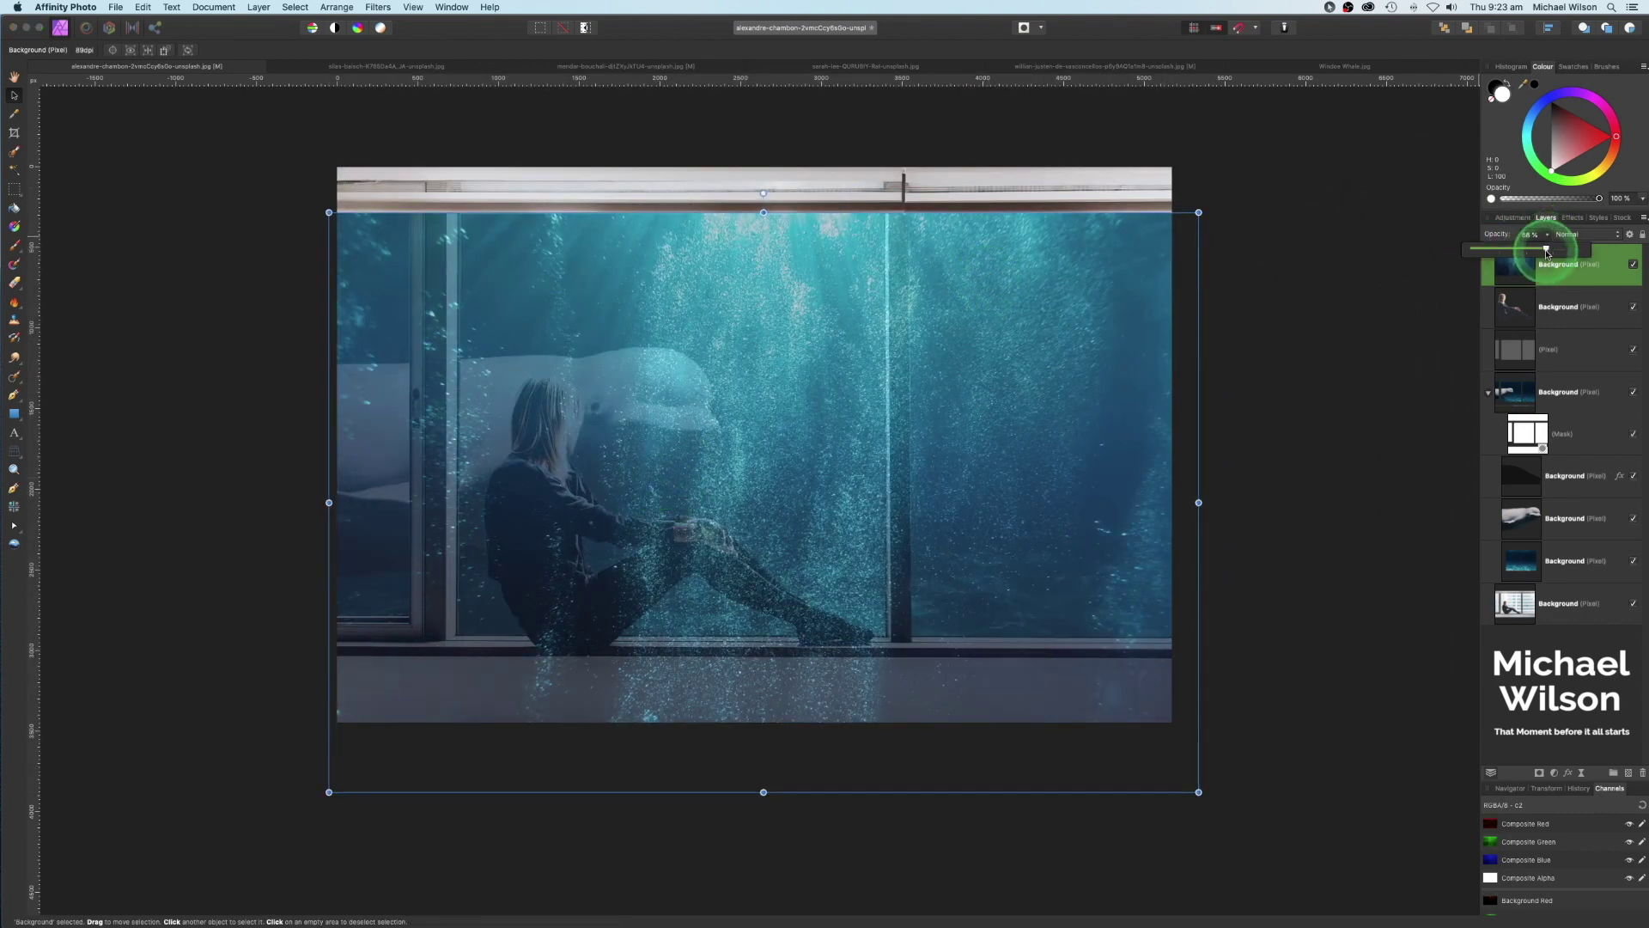
drag(1547, 251, 1590, 254)
click(1587, 250)
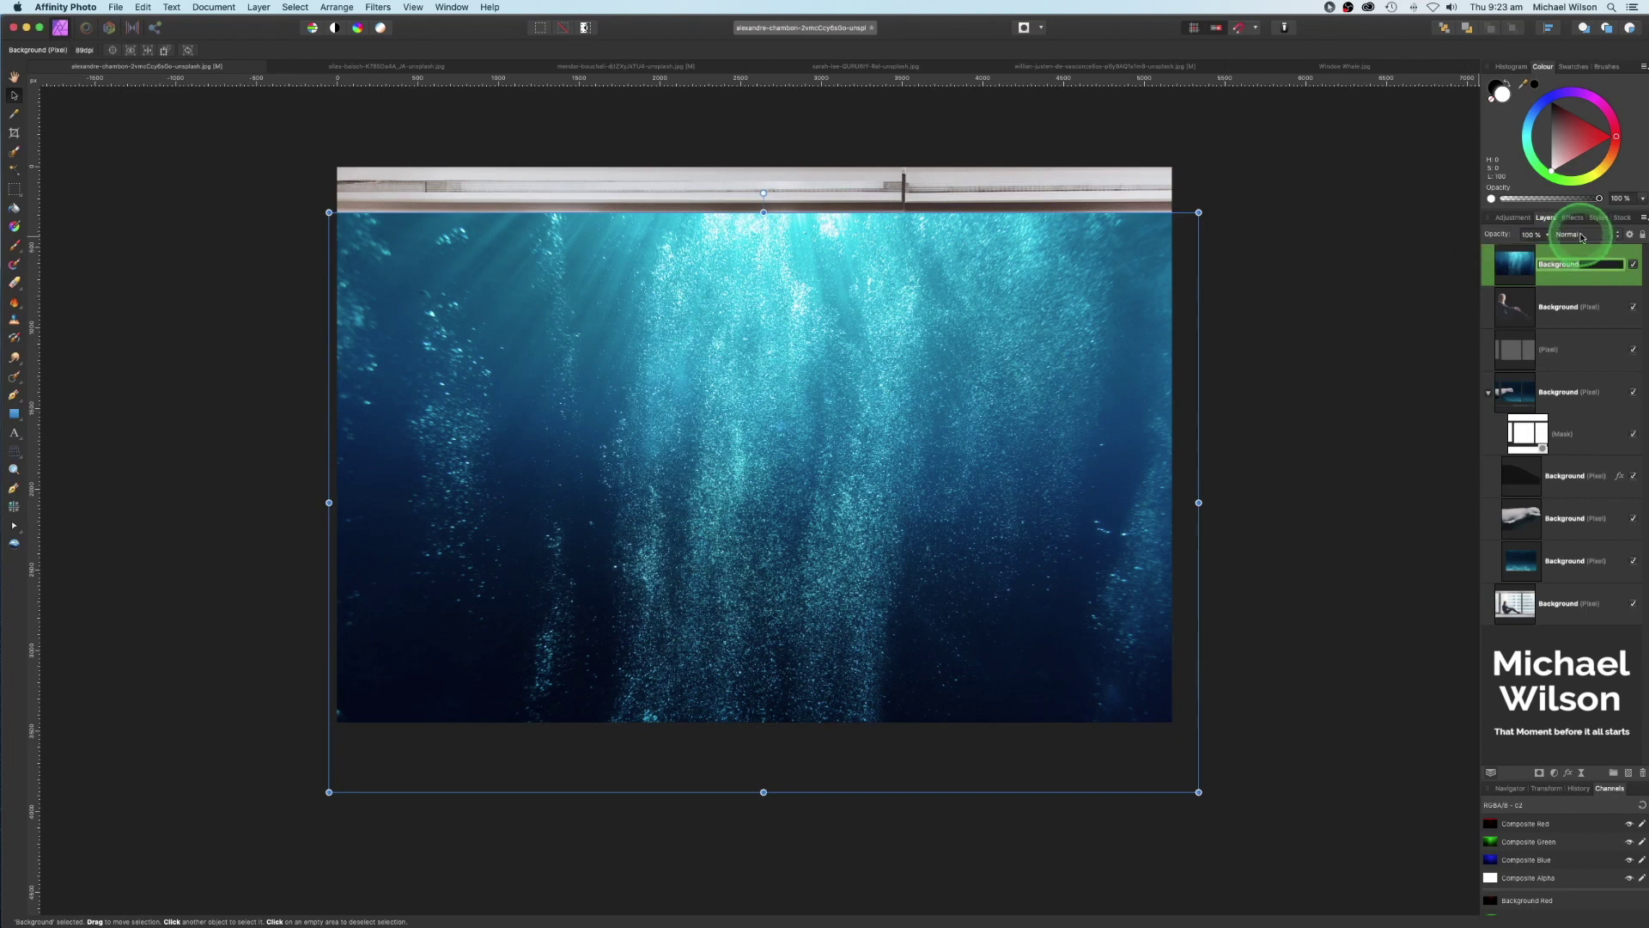
Set the bubbles layer's blend mode to Screen and nest it directly beneath the whale layer inside the masked window layer.
click(1579, 238)
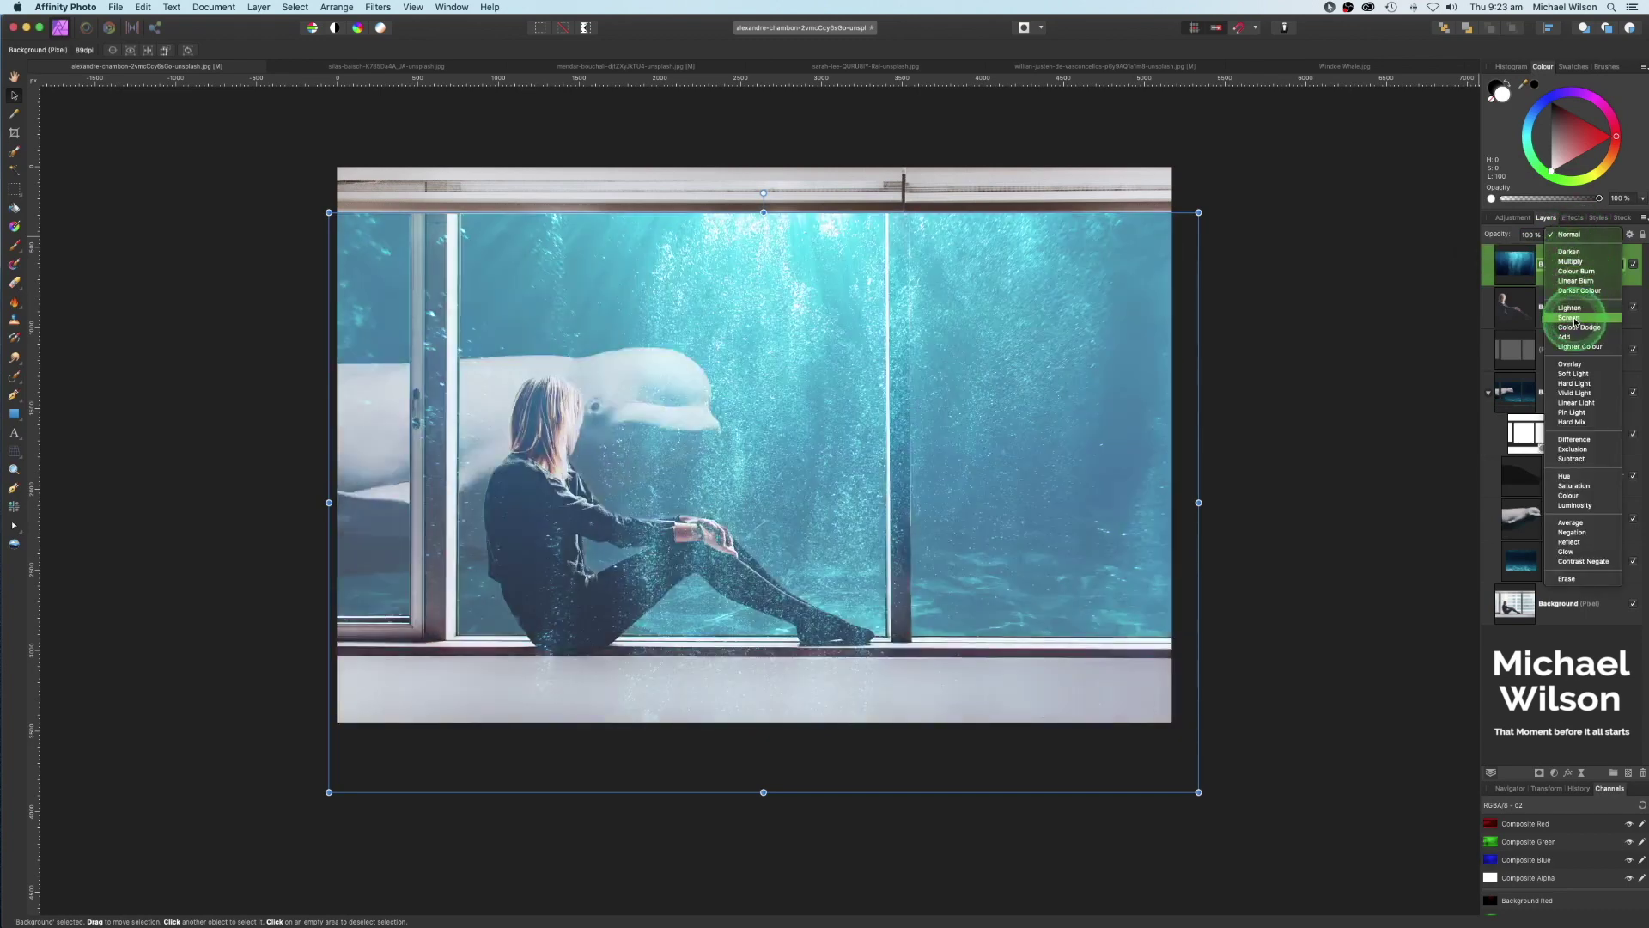
click(1574, 319)
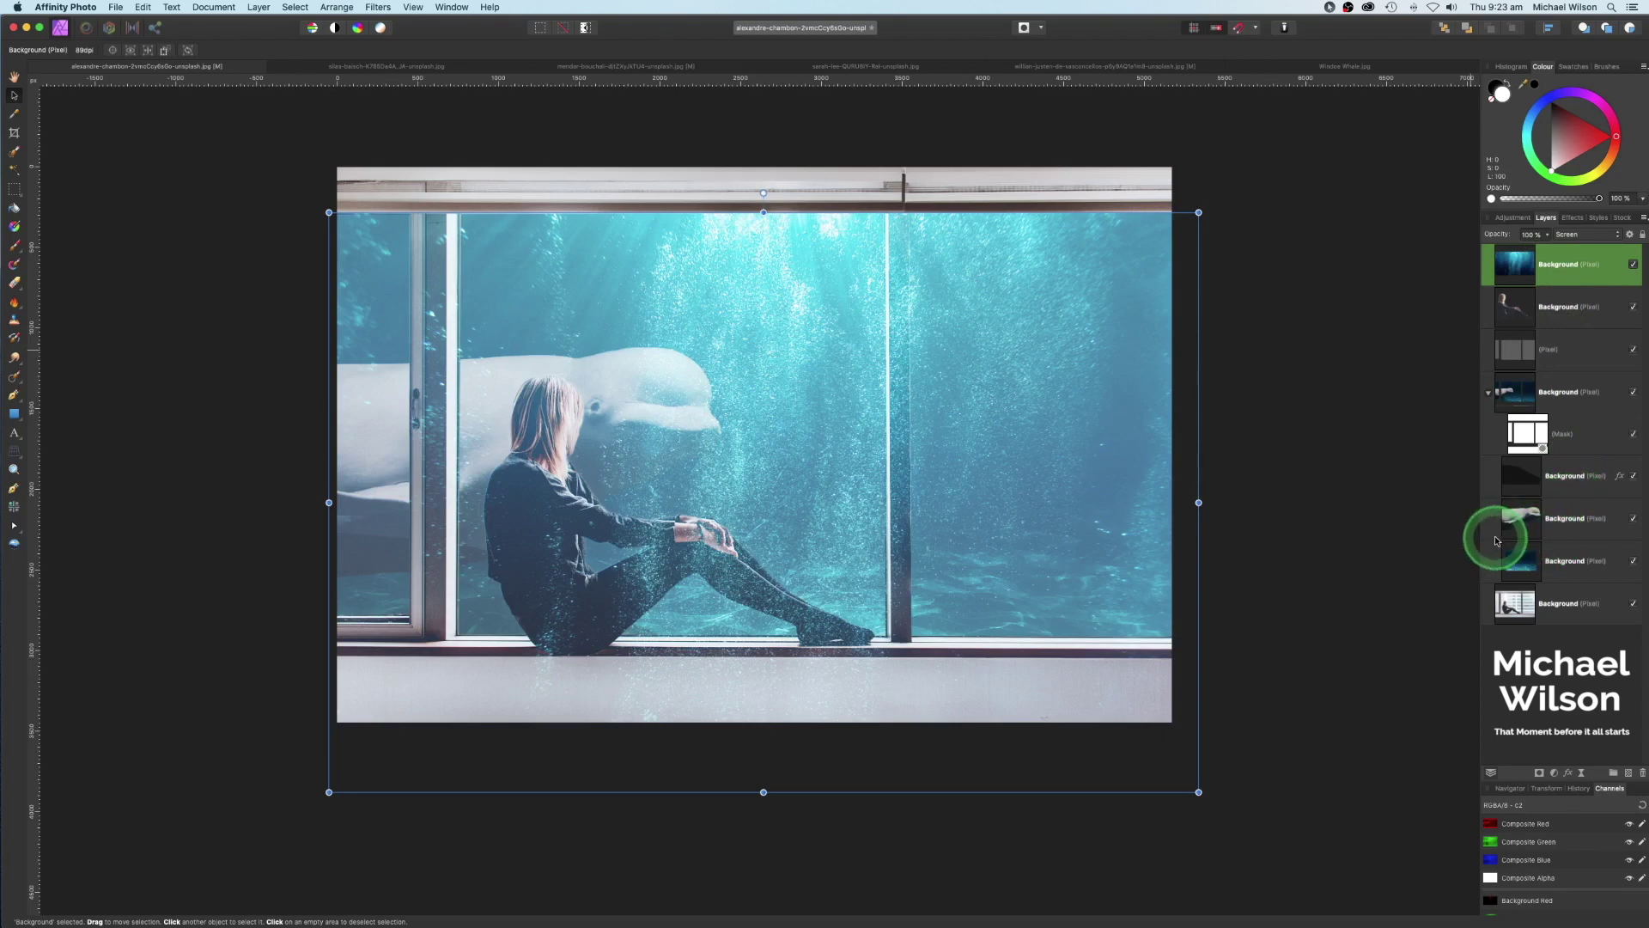
drag(1498, 540, 1524, 482)
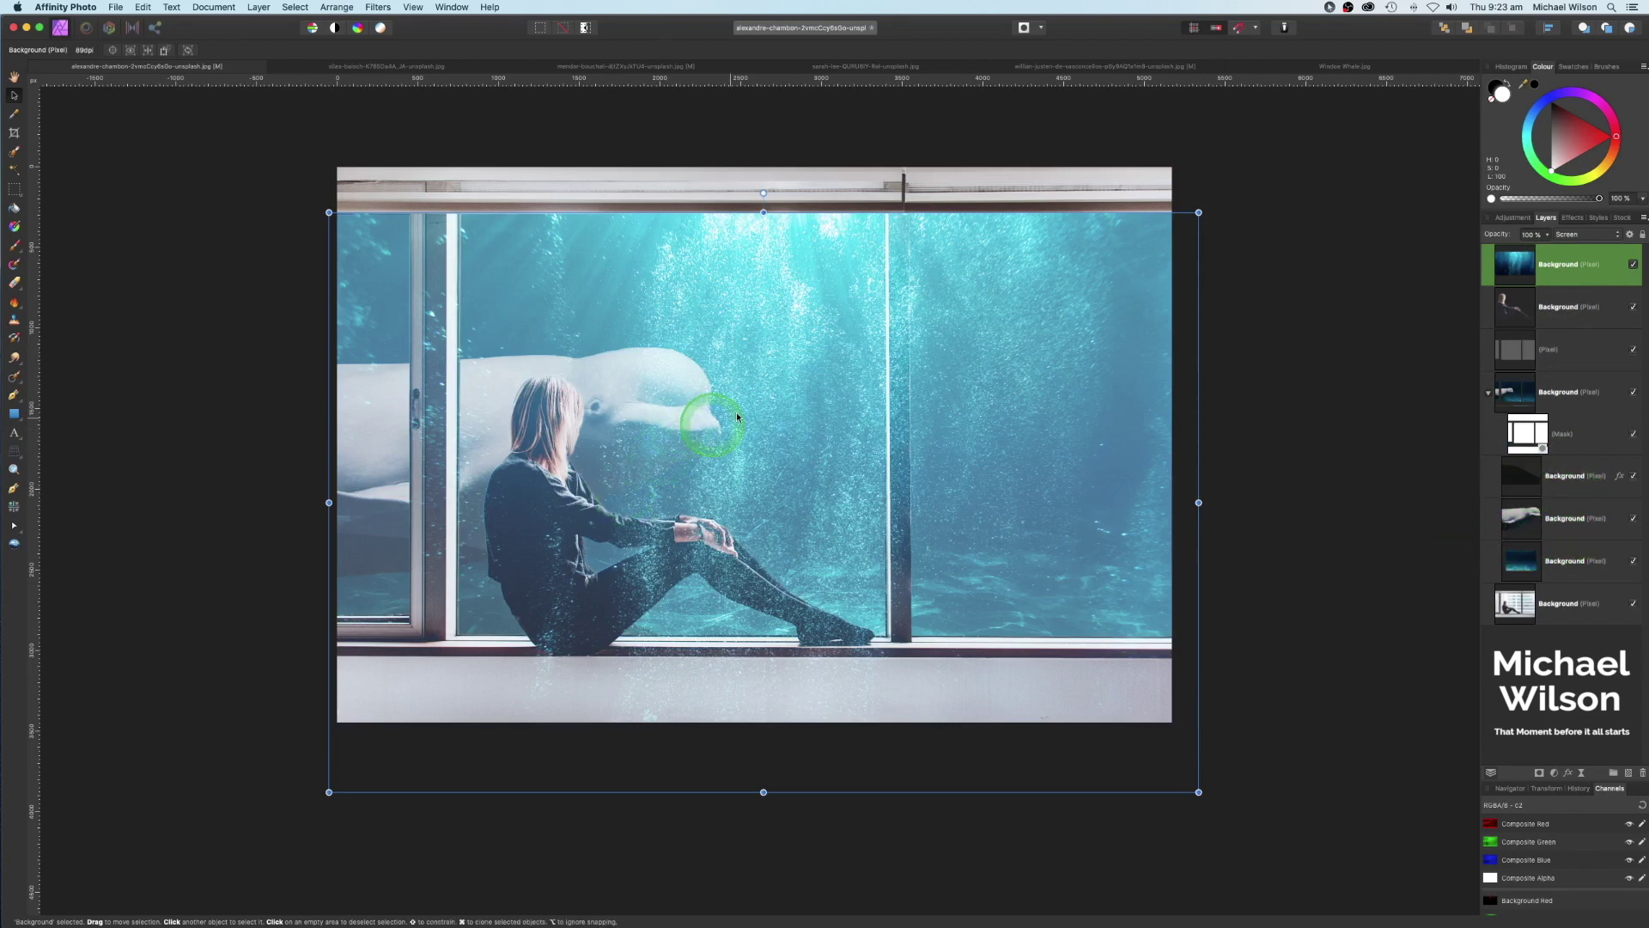
drag(1560, 272, 1517, 539)
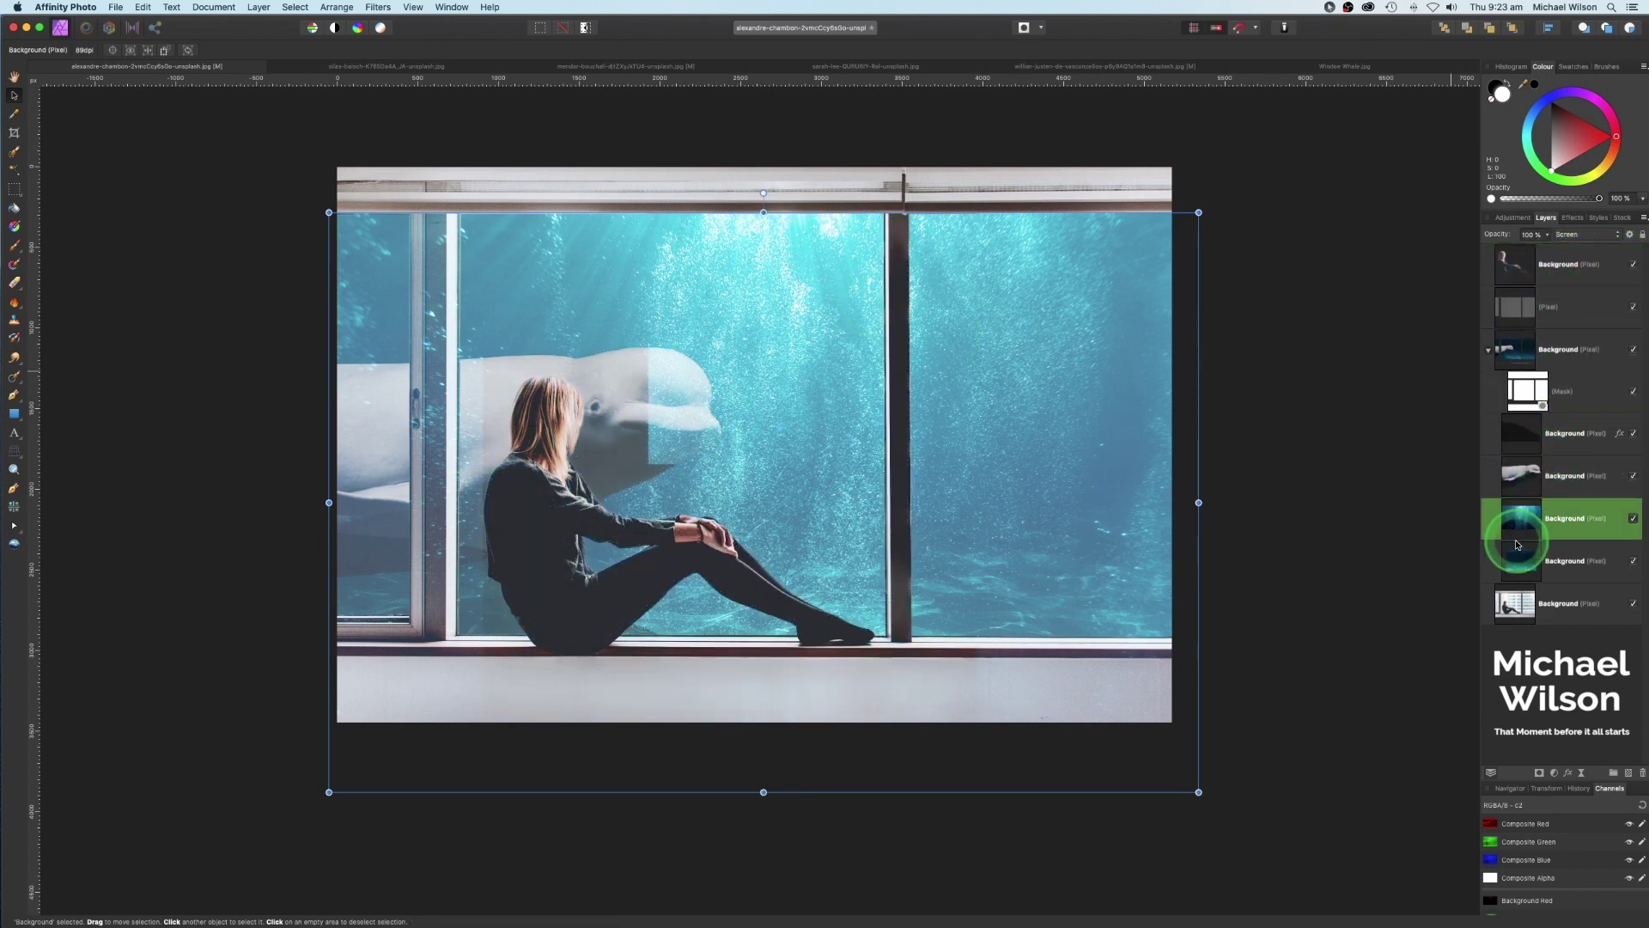
click(1420, 276)
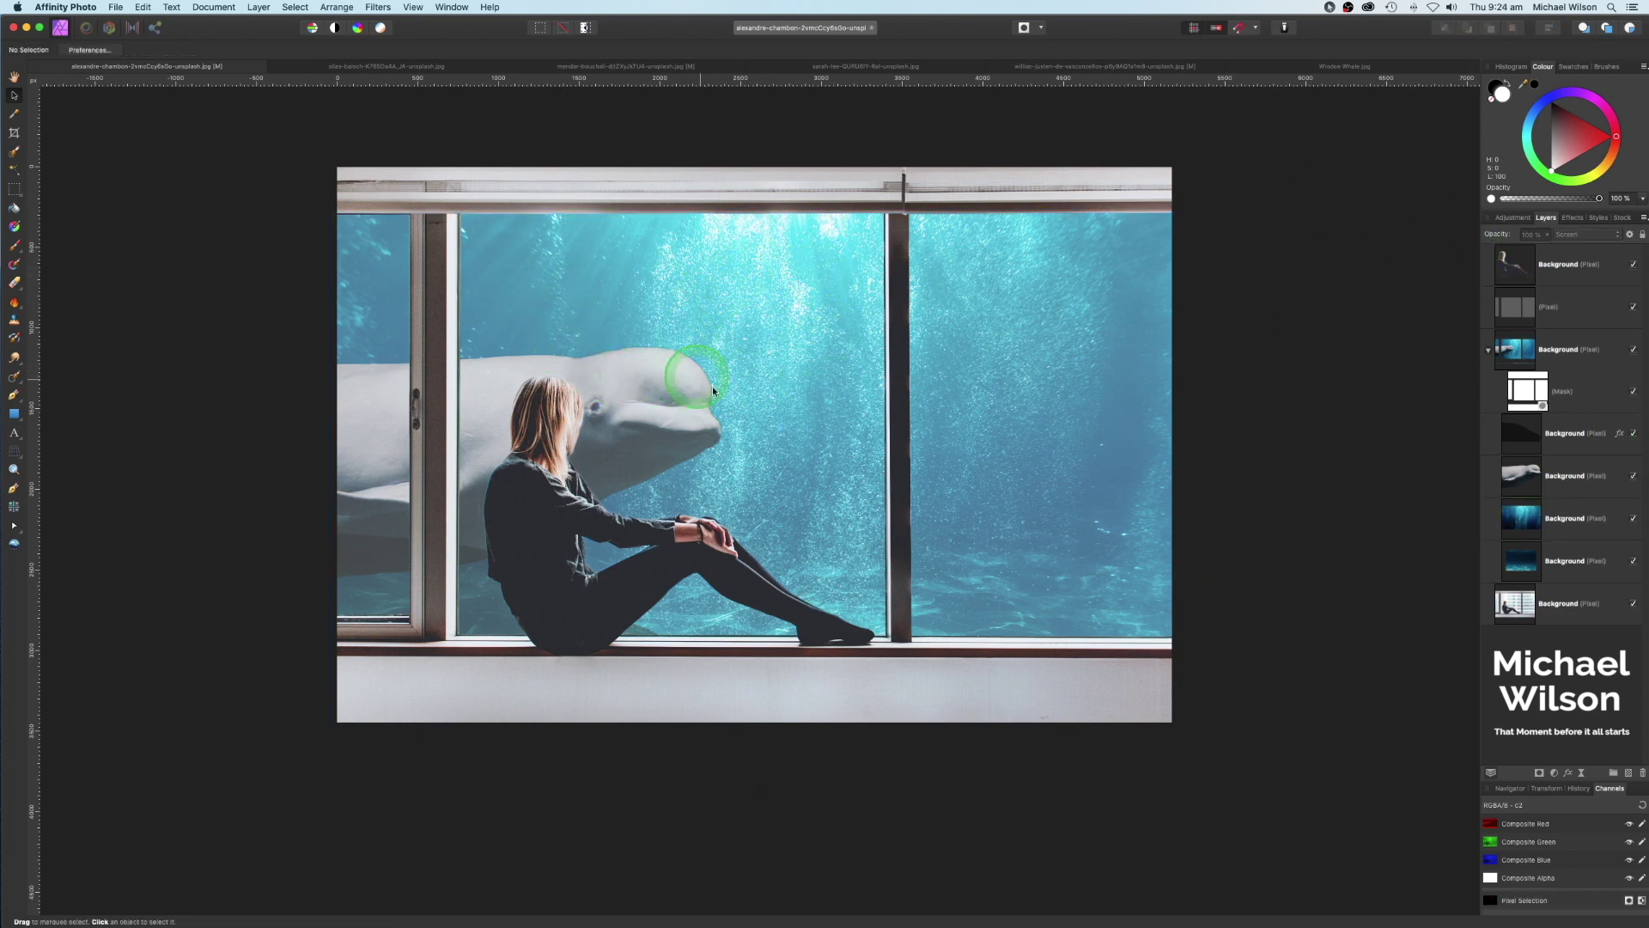
Enlarge the bubbles layer and shift it left so the light rays fall behind the whale, keeping the window panes covered.
click(1534, 519)
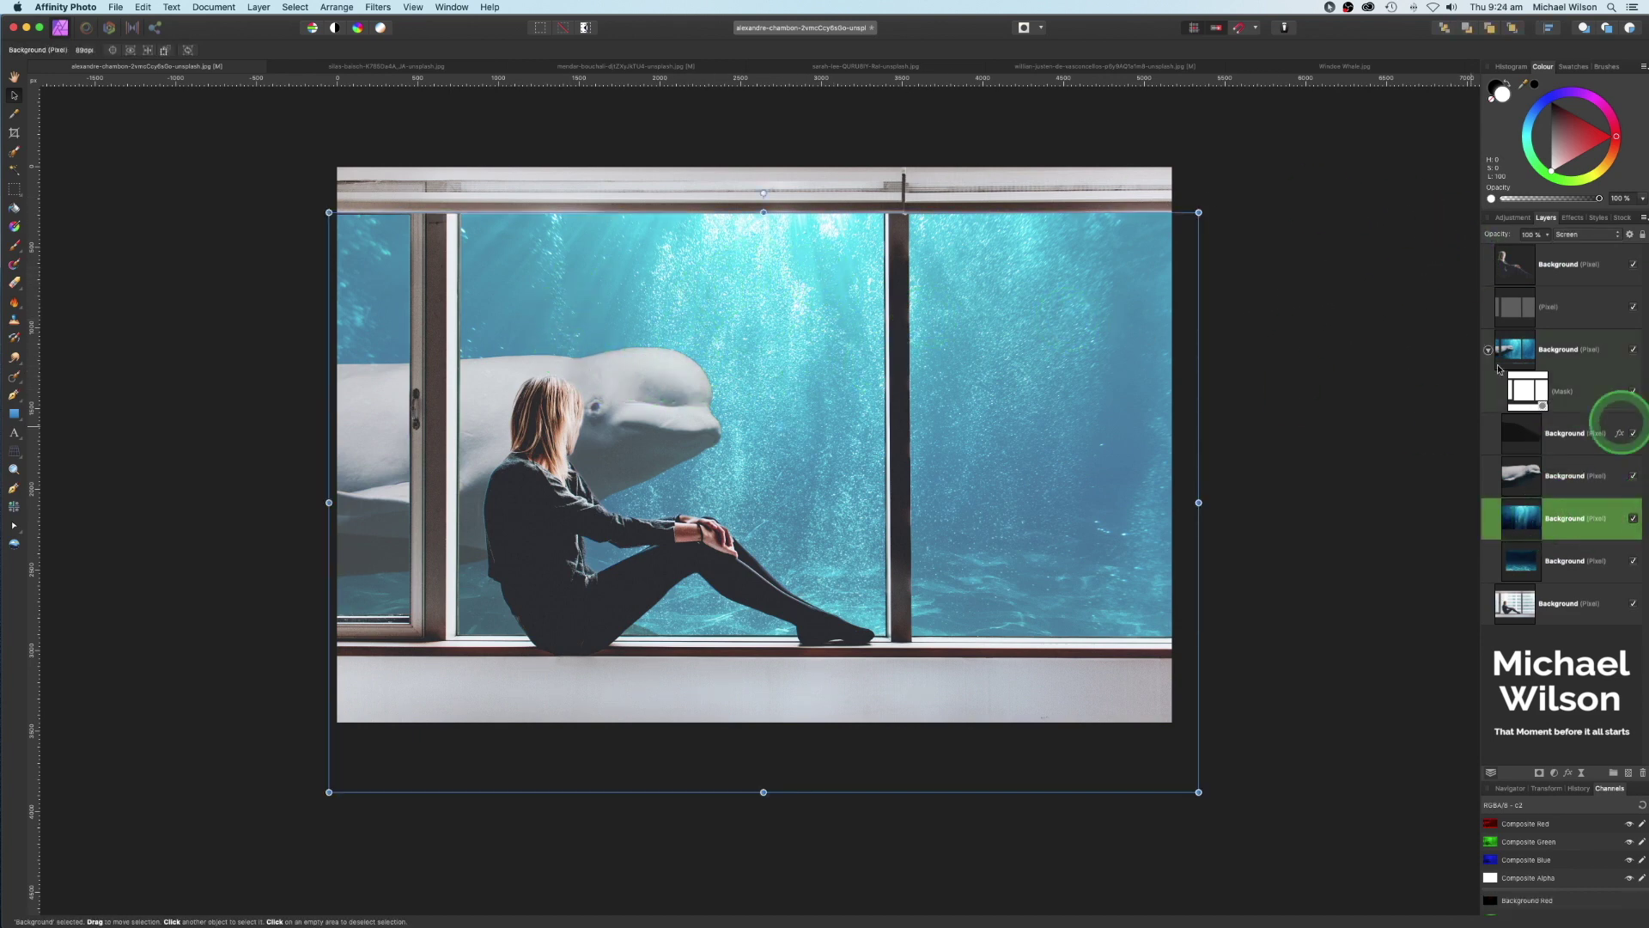
drag(1198, 212, 1314, 139)
key(super+z)
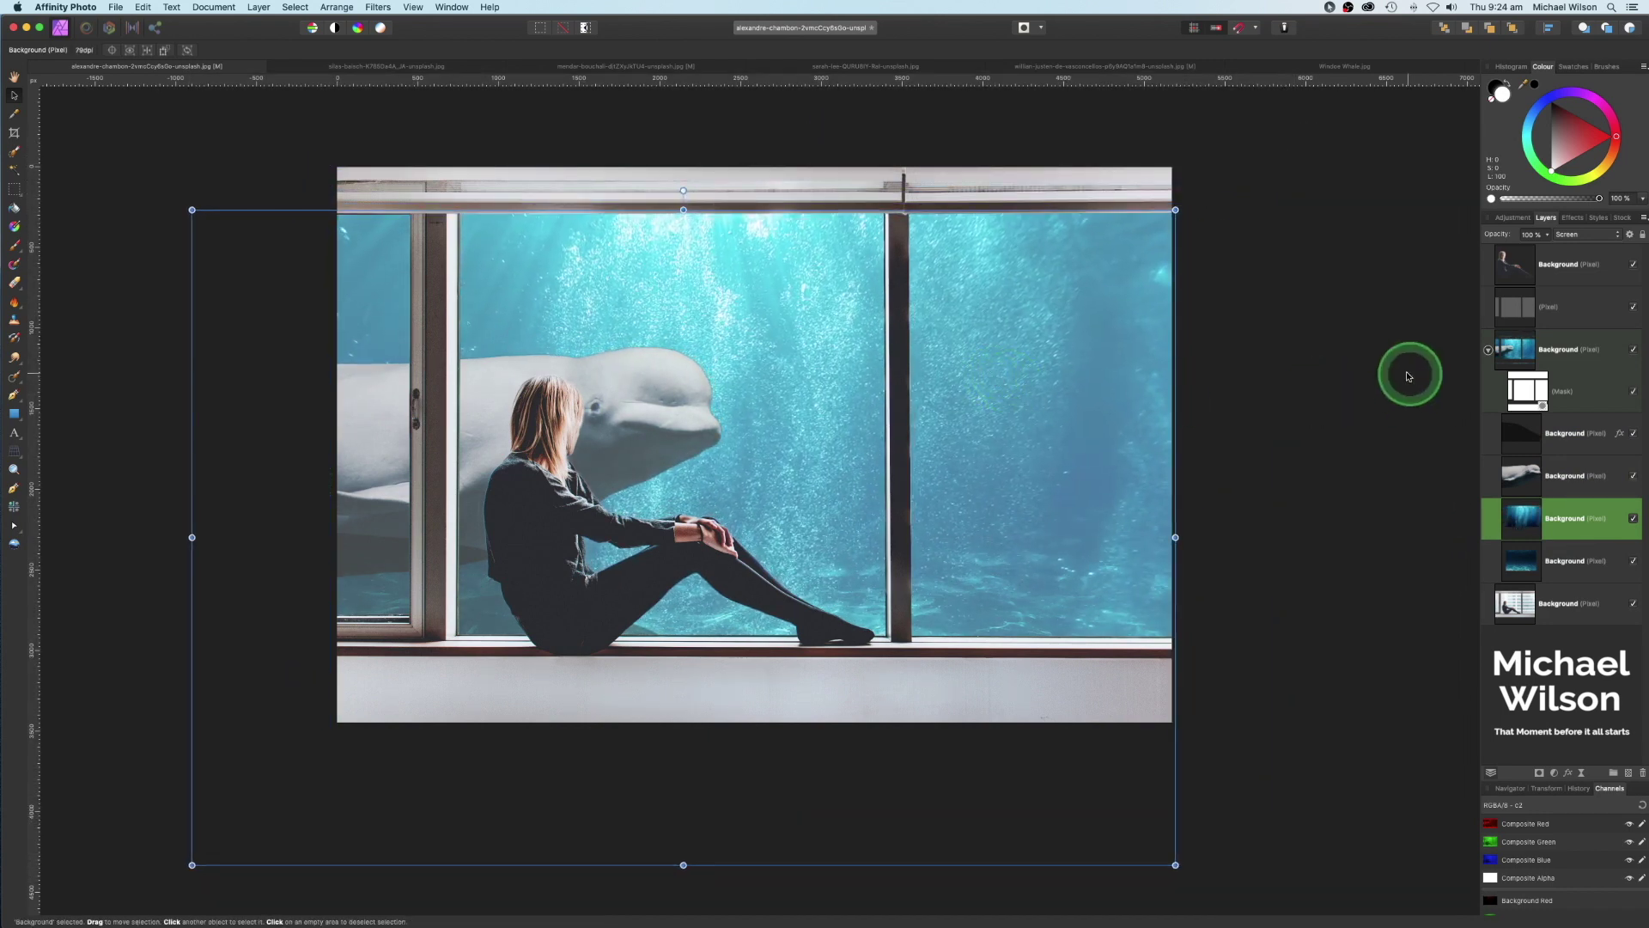
click(1352, 368)
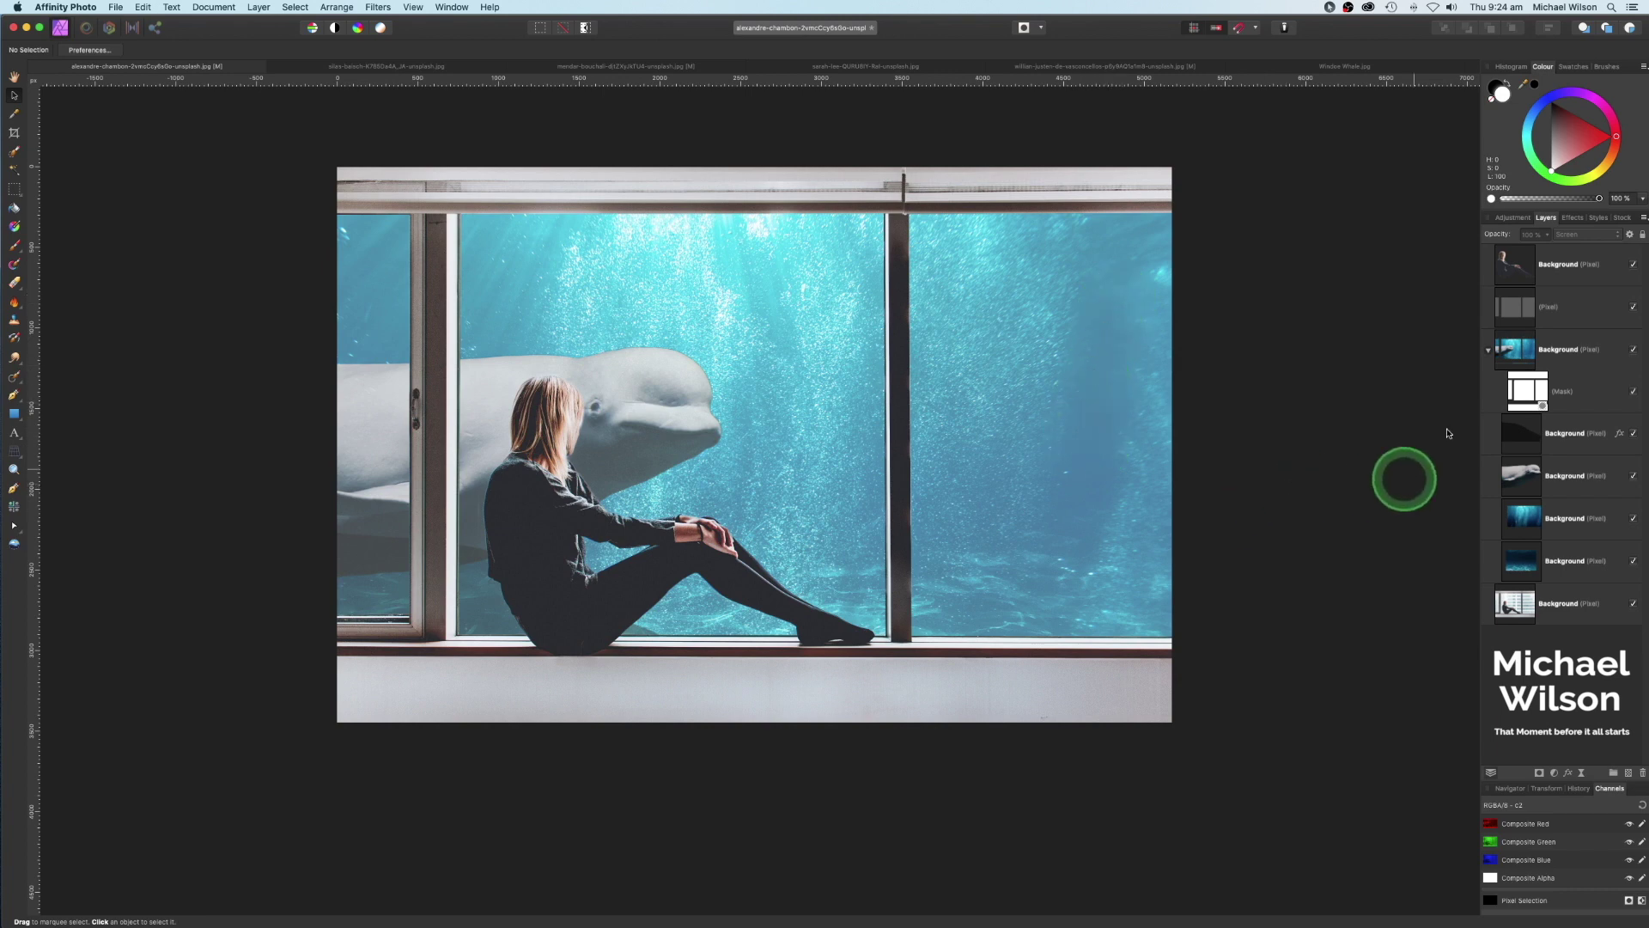
Select the jellyfish in its photo with the Selection Brush and paste a copy above all layers in the window document.
click(1065, 66)
mouse_move(851, 404)
mouse_down()
mouse_move(648, 415)
mouse_move(572, 676)
mouse_move(623, 520)
mouse_up()
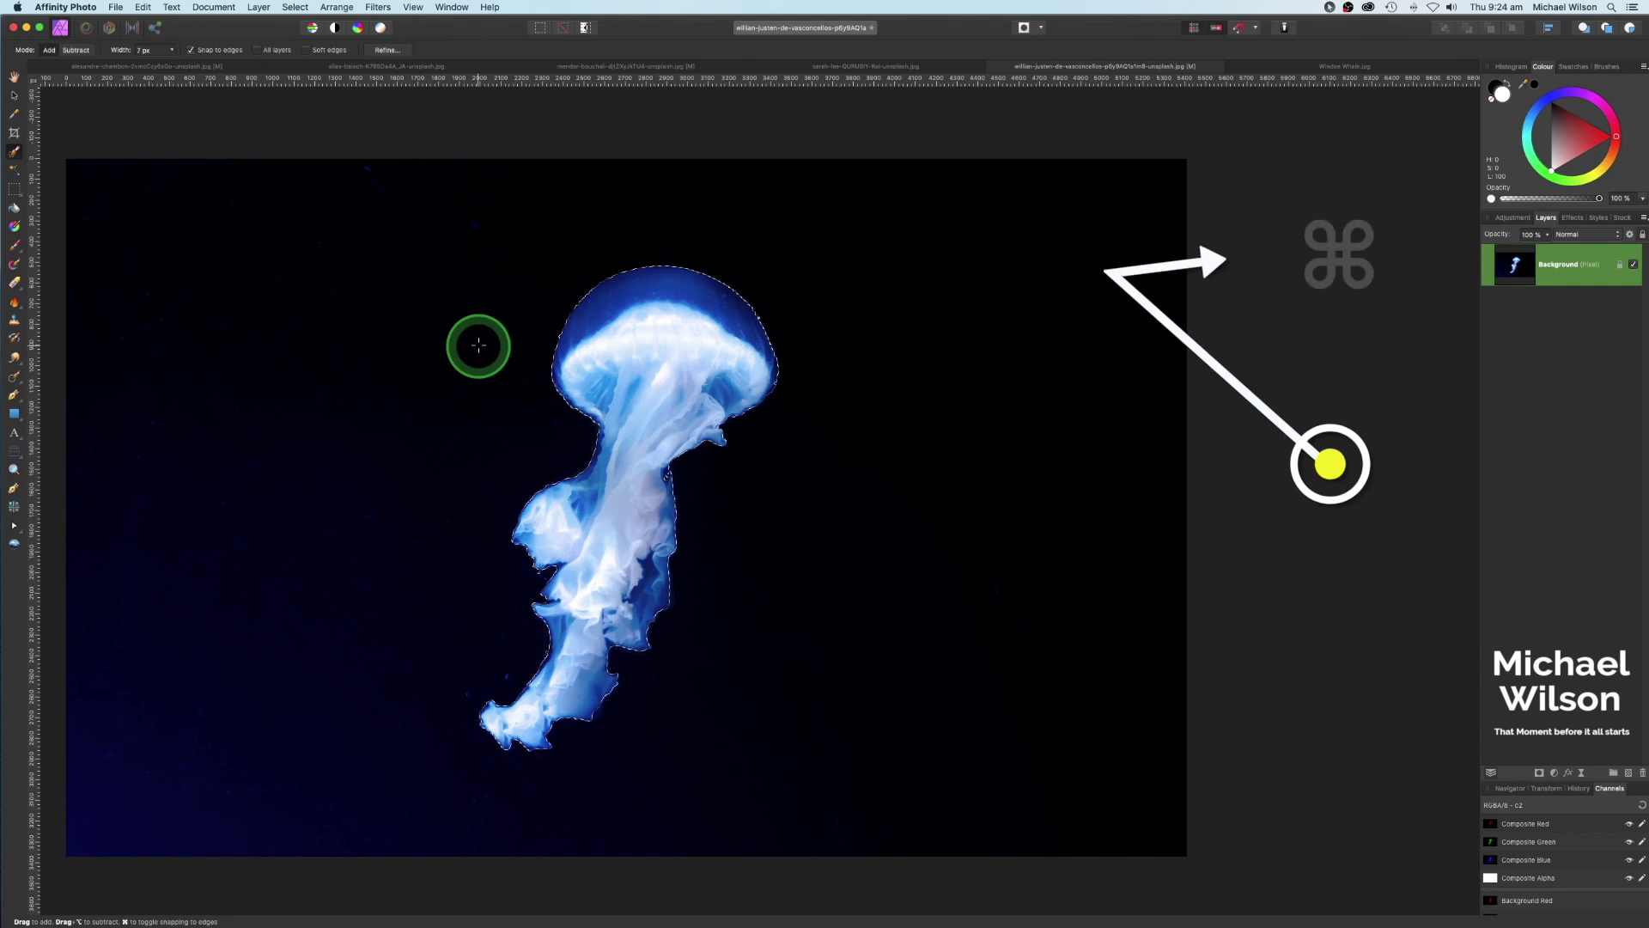
key(super+c)
click(192, 65)
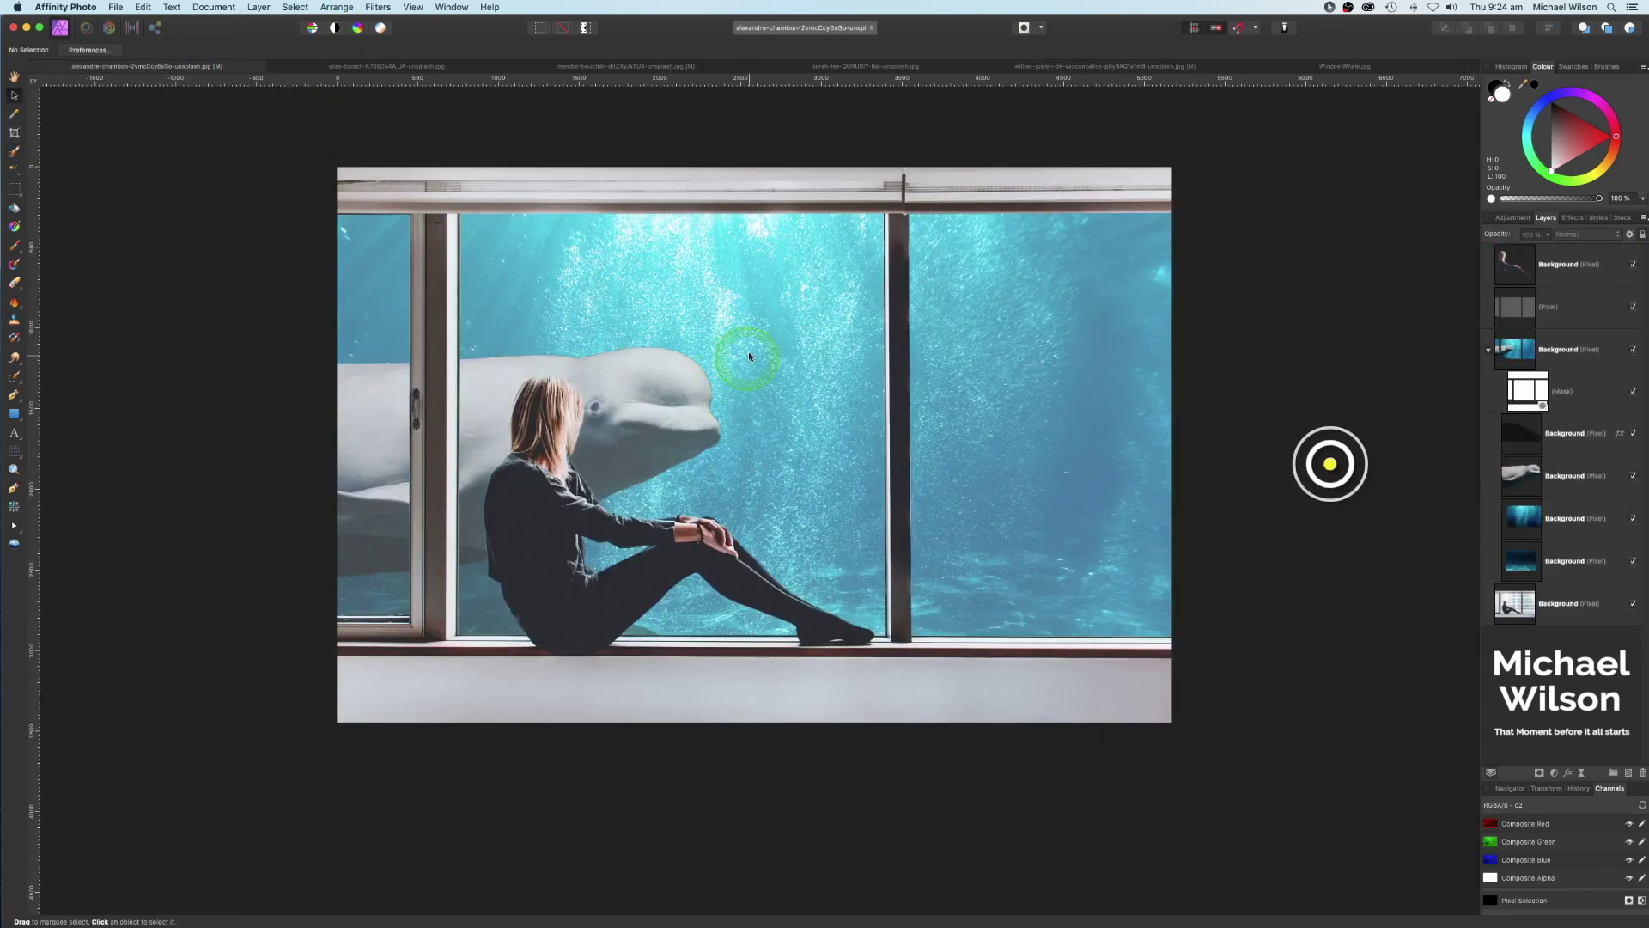
key(super+v)
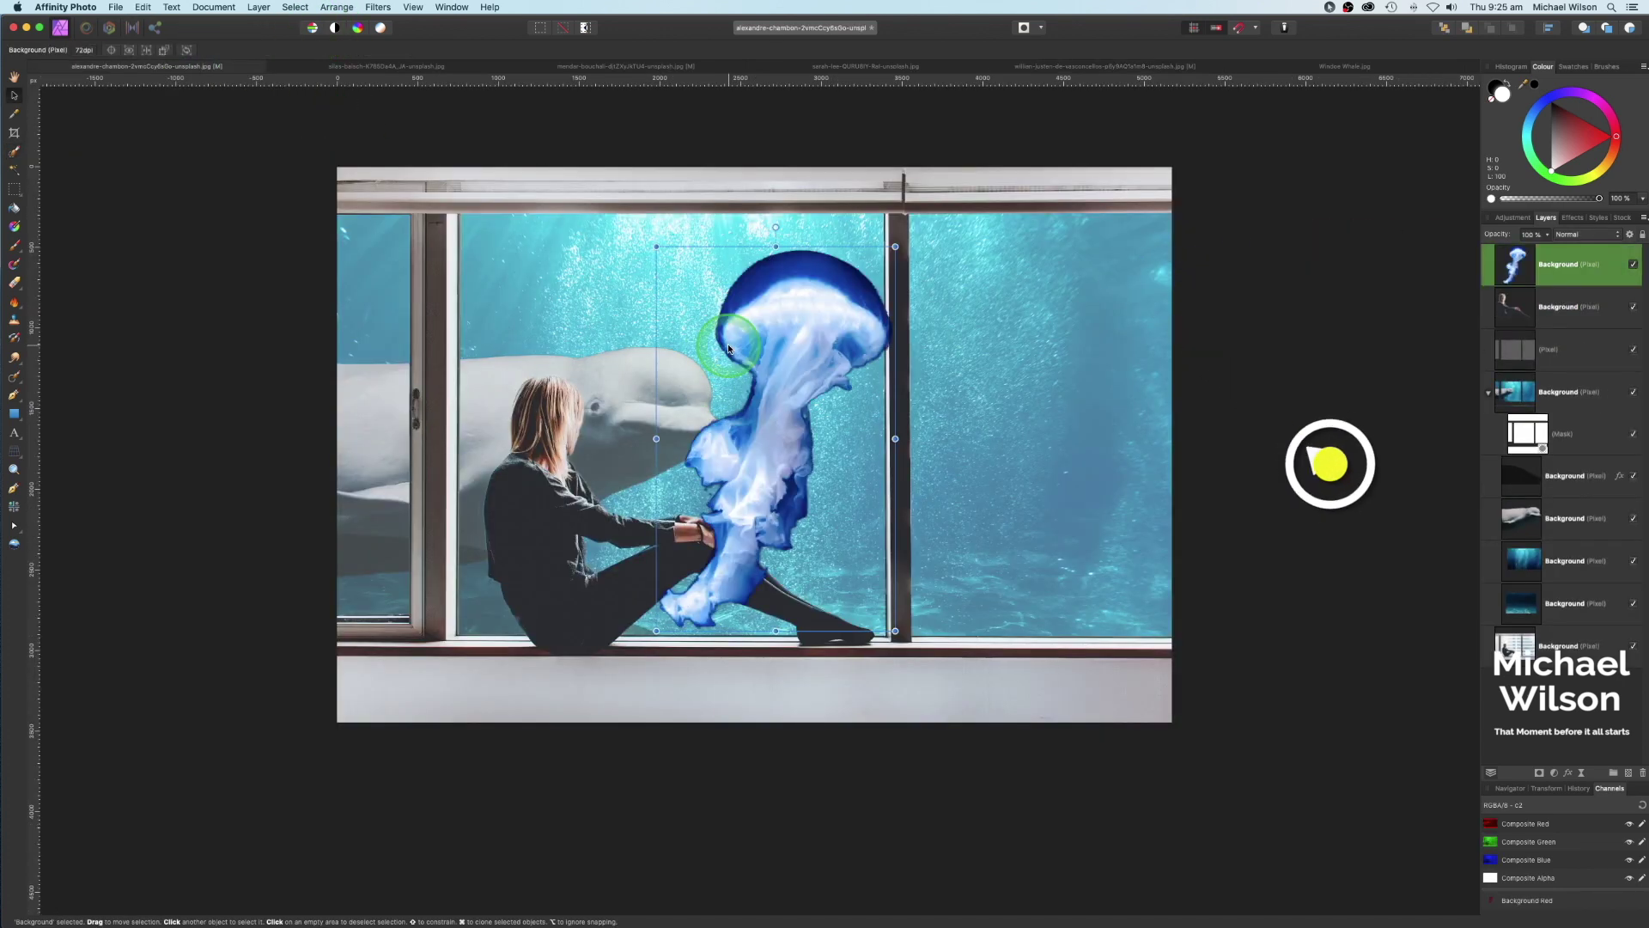
Set the jellyfish layer's blend mode to Screen, scale it down slightly, and move it over the dark window post.
click(1567, 236)
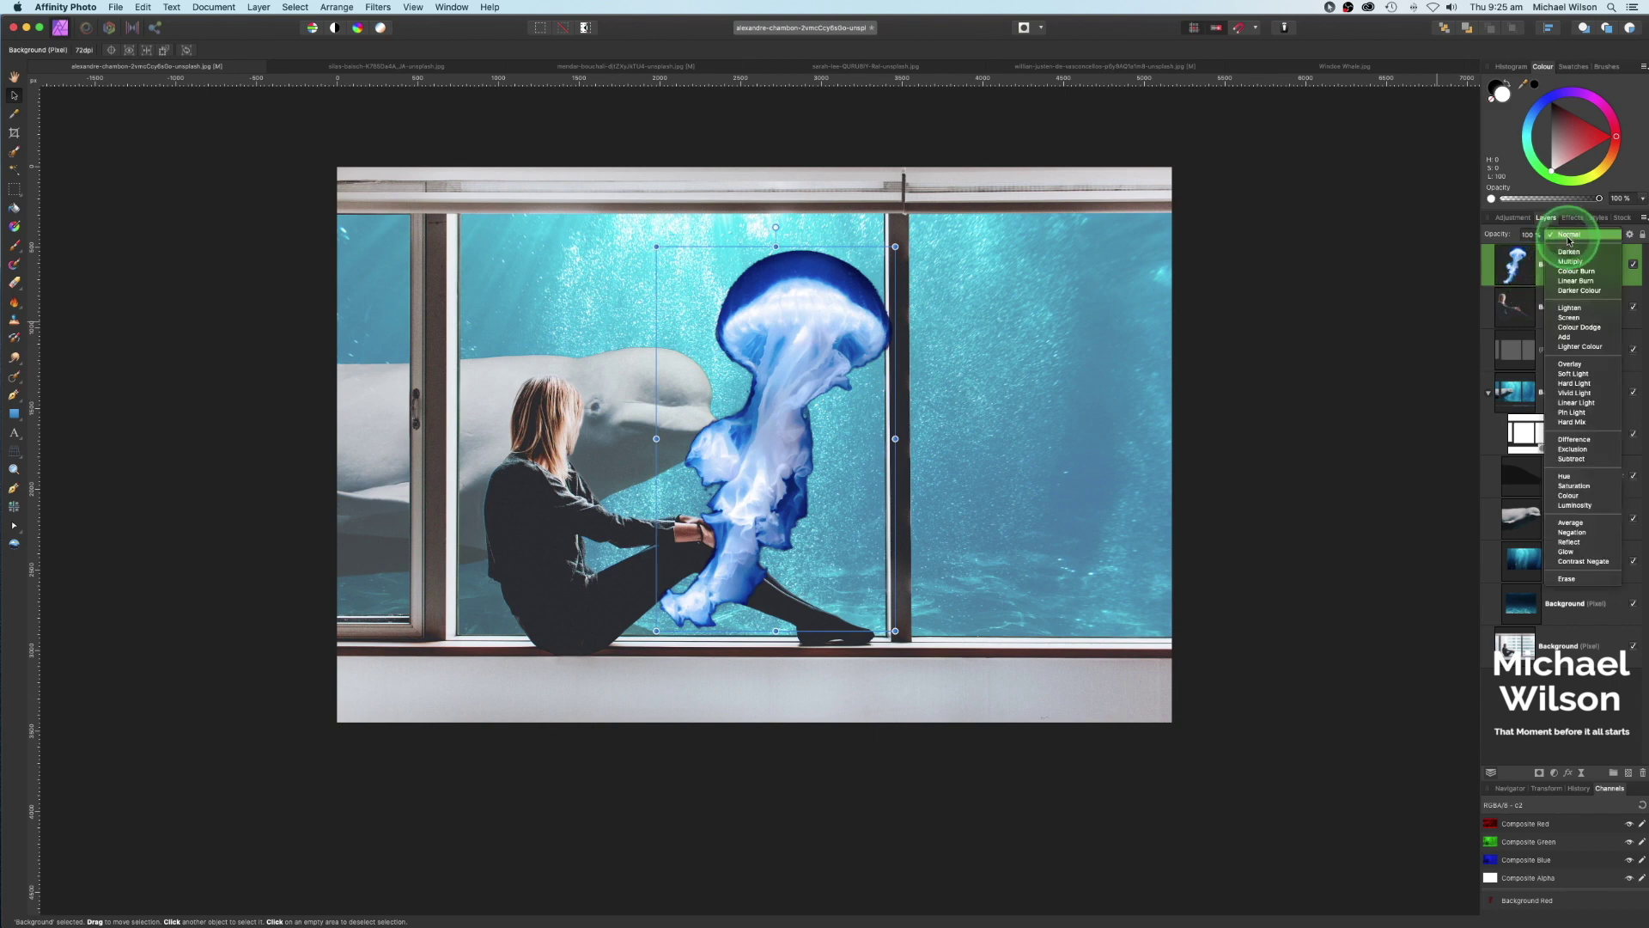
click(1571, 317)
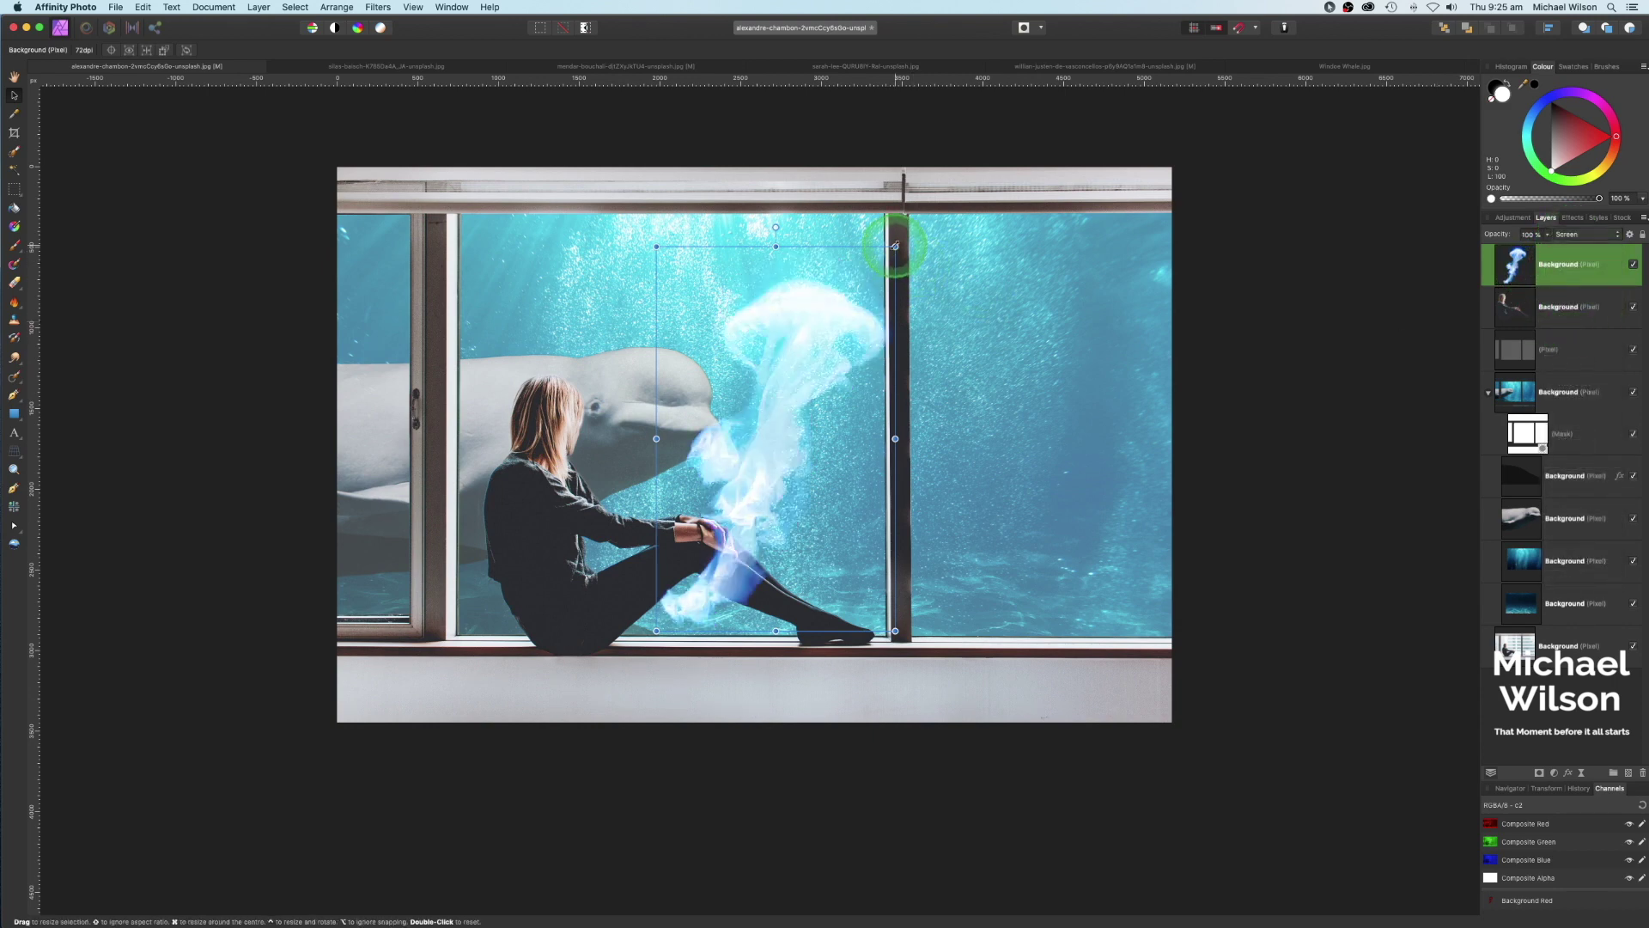
drag(895, 246, 979, 283)
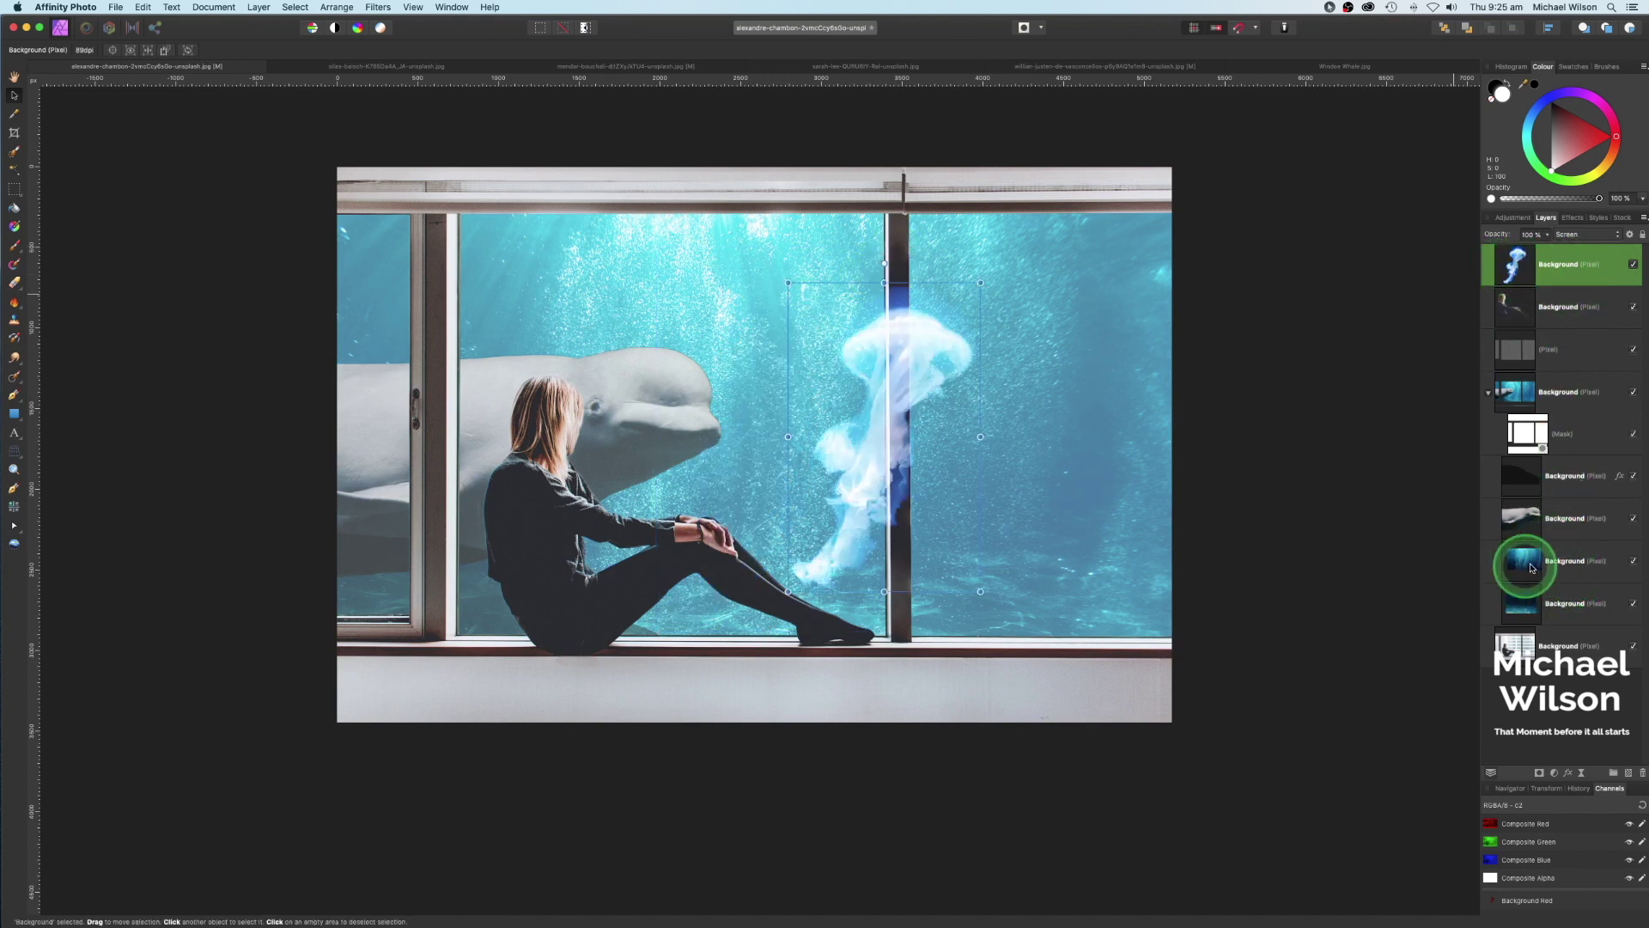
Nest the jellyfish beneath the bubbles layer, shrink it to about 560 × 903 px, and place it high in the right window pane.
mouse_move(1531, 567)
mouse_down()
mouse_move(1586, 222)
mouse_move(1558, 288)
mouse_move(1557, 552)
mouse_move(1522, 569)
mouse_up()
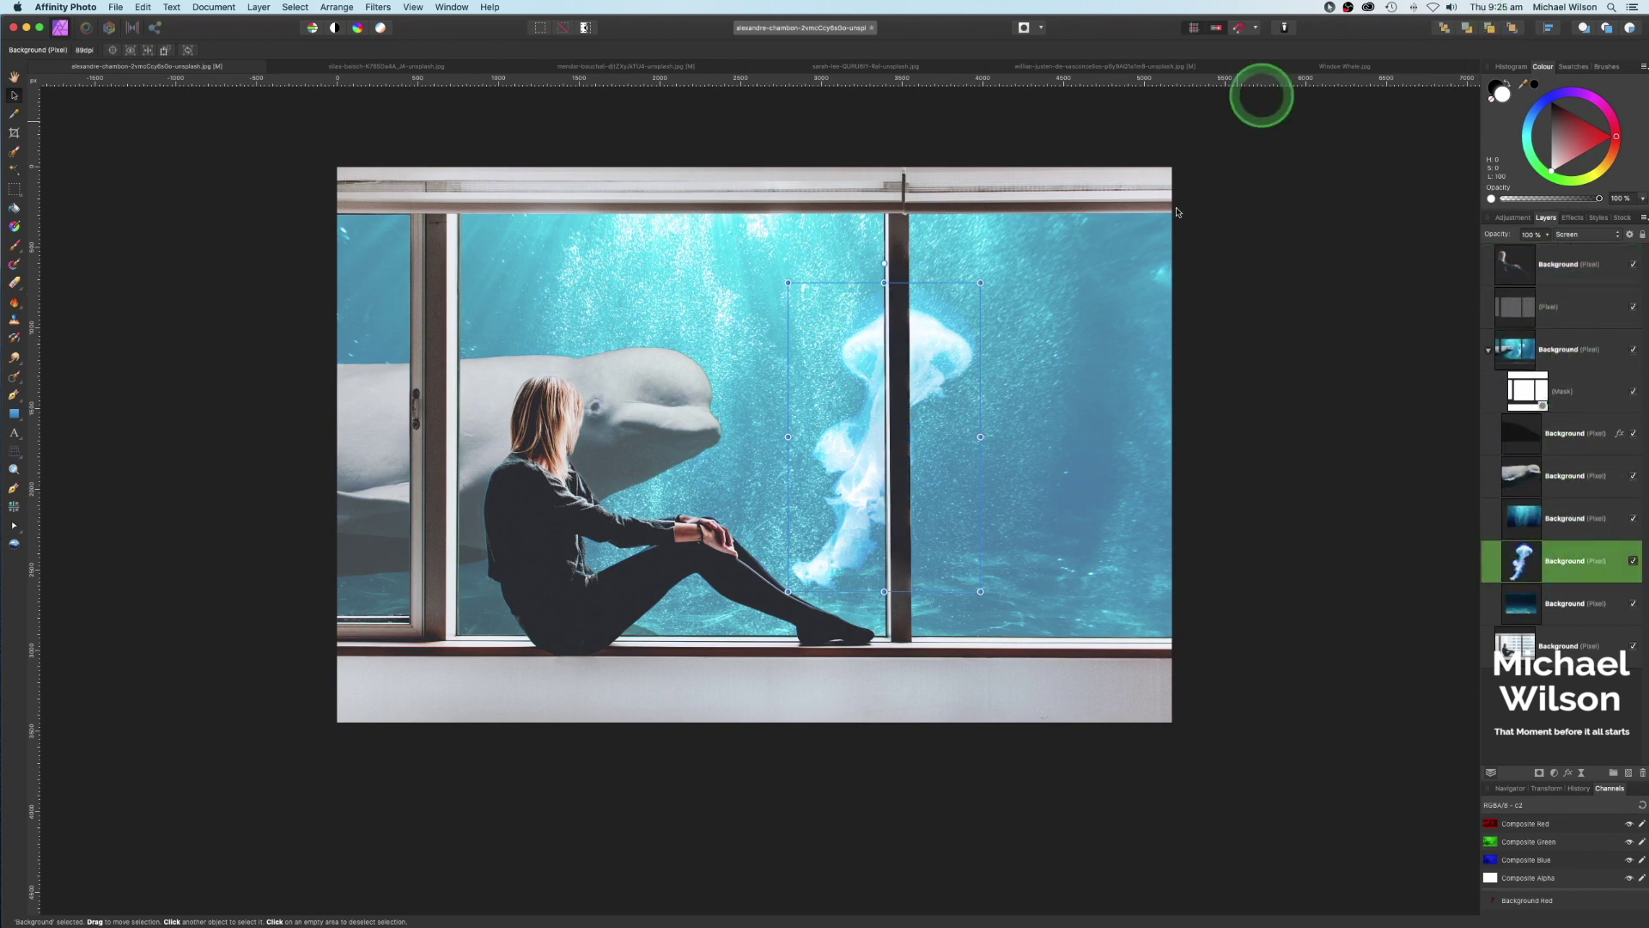
drag(948, 354, 1117, 354)
drag(1147, 280, 1079, 379)
drag(1030, 481, 1123, 301)
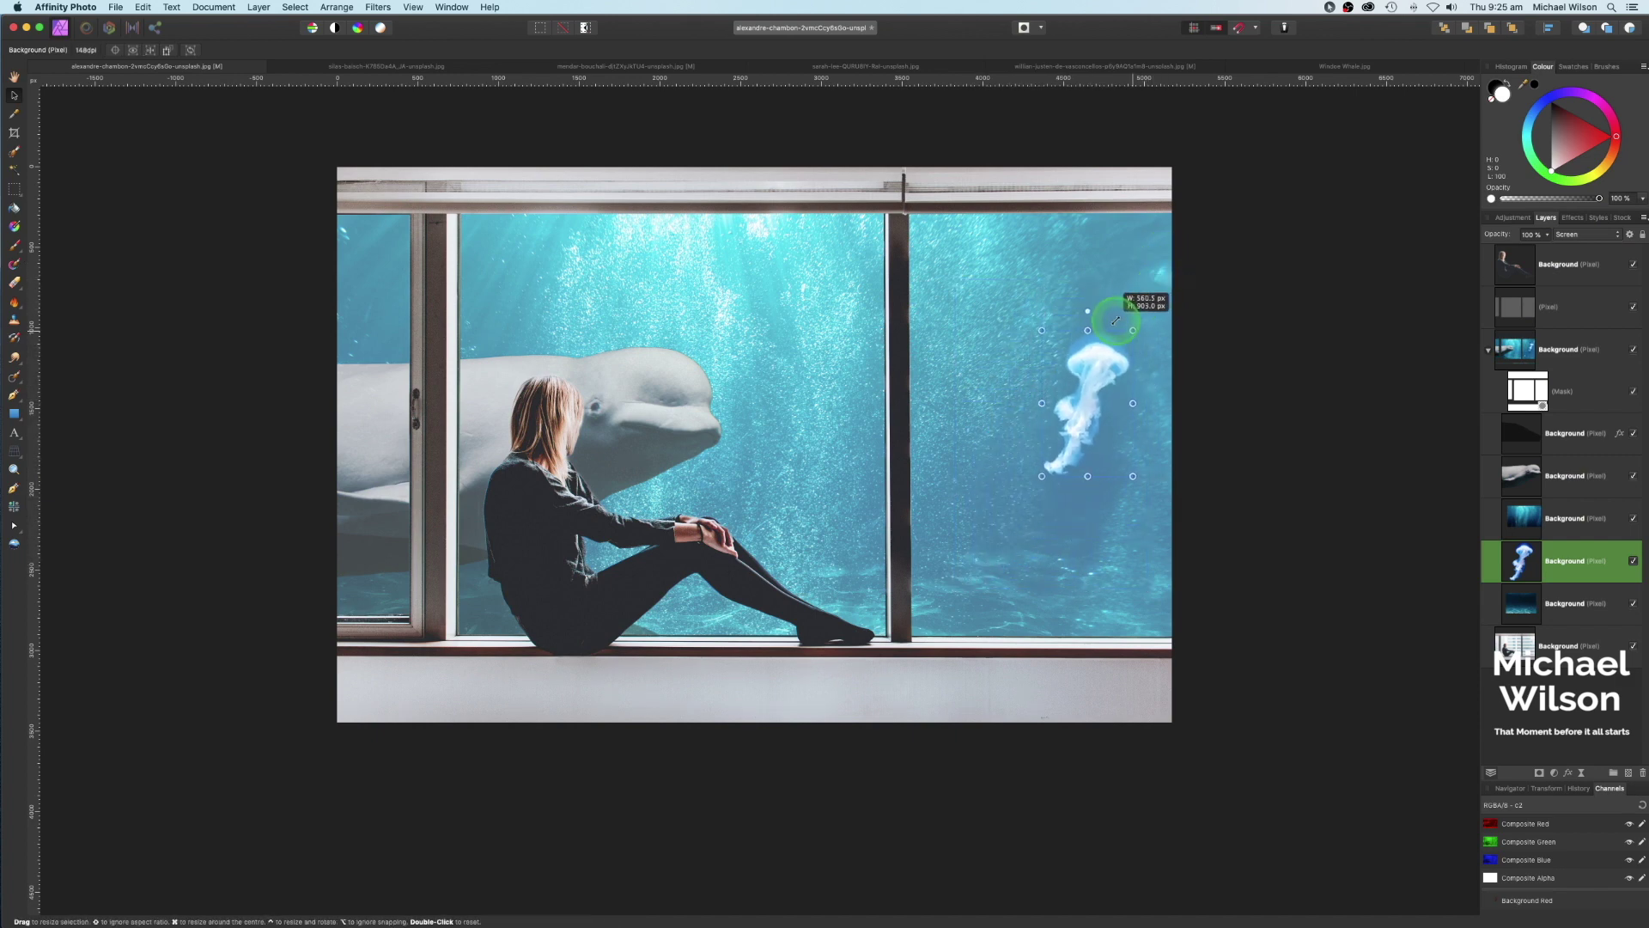
drag(1090, 368, 1106, 338)
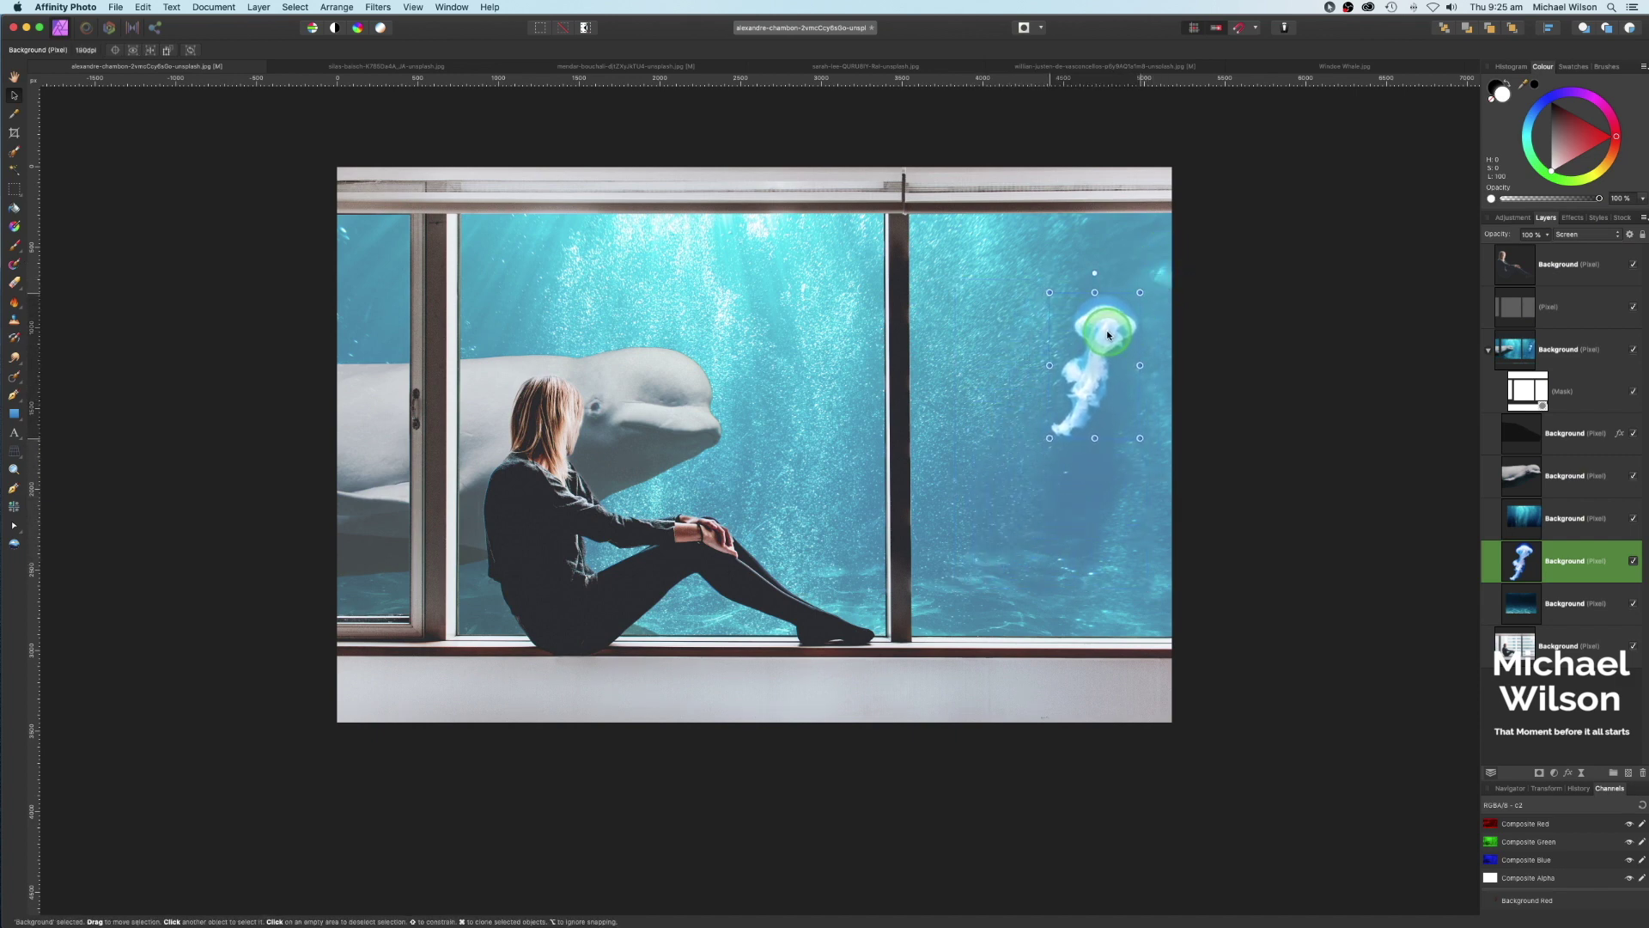
click(1285, 338)
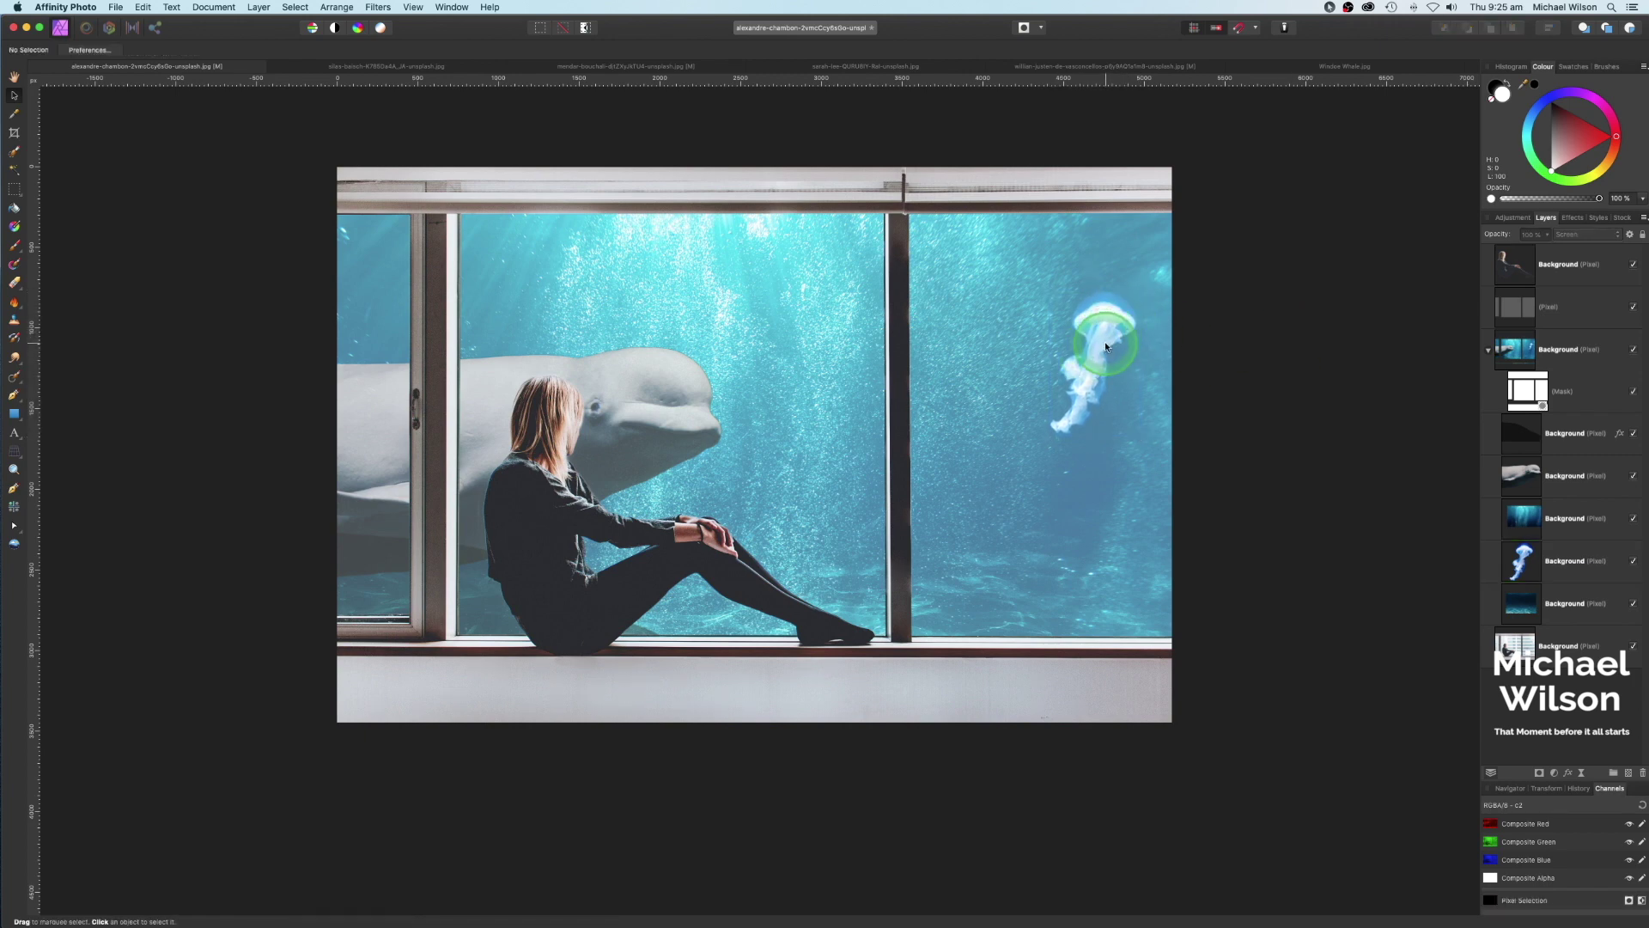
Add a new pixel layer on top and paint a straight, soft black shadow along the wall just below the windowsill.
click(1488, 350)
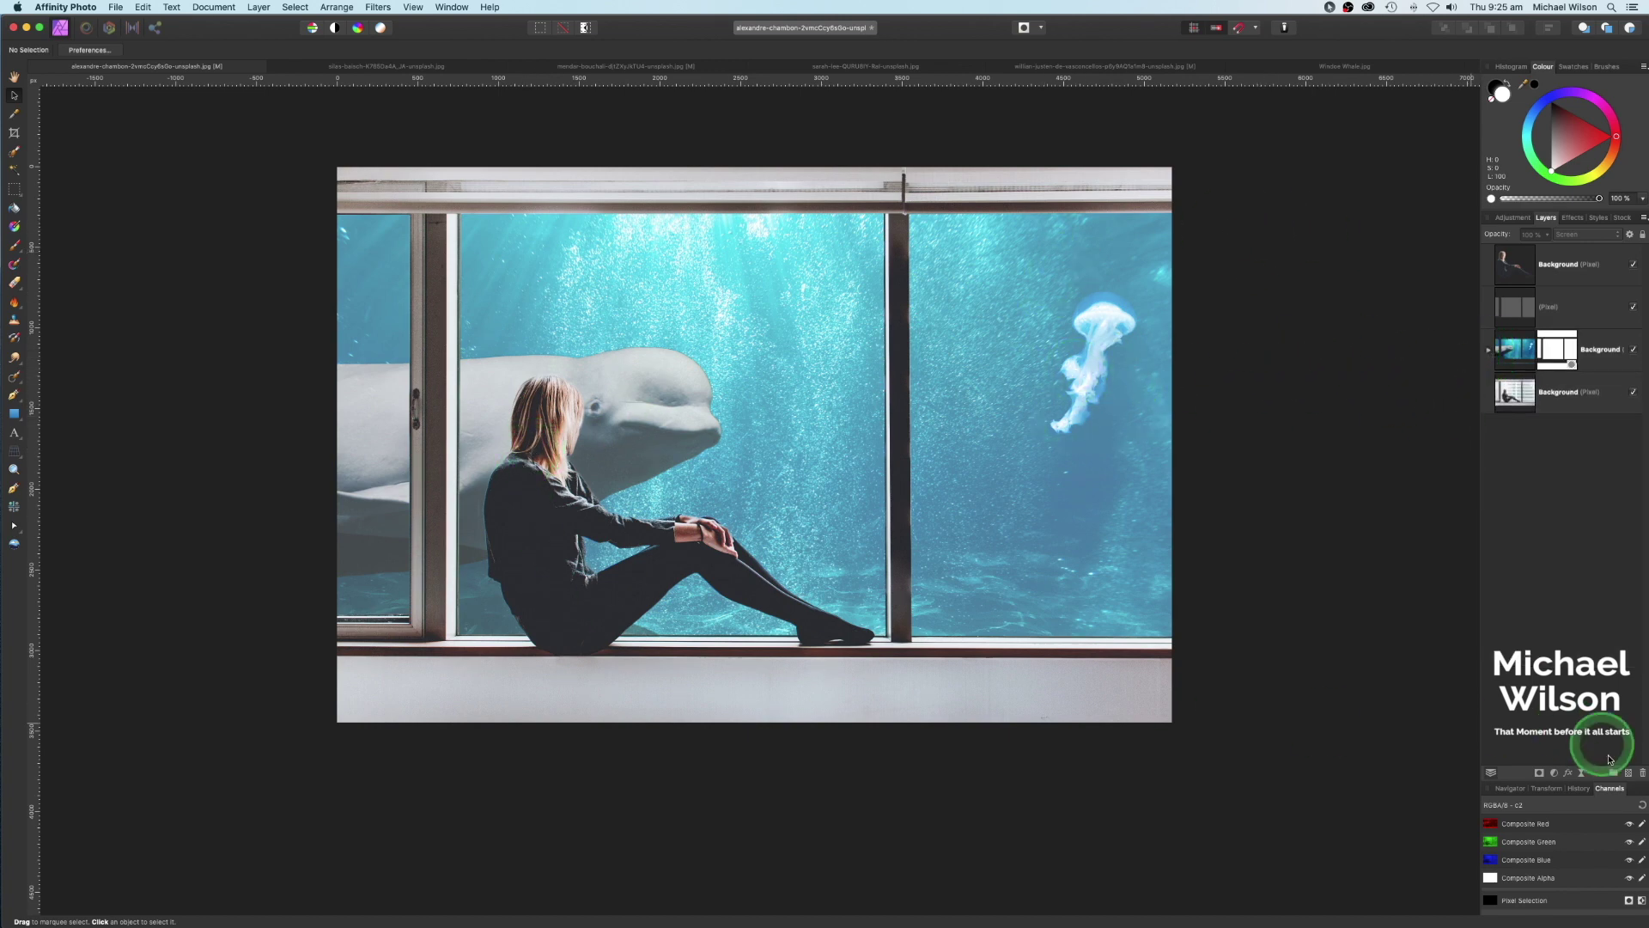
click(1628, 775)
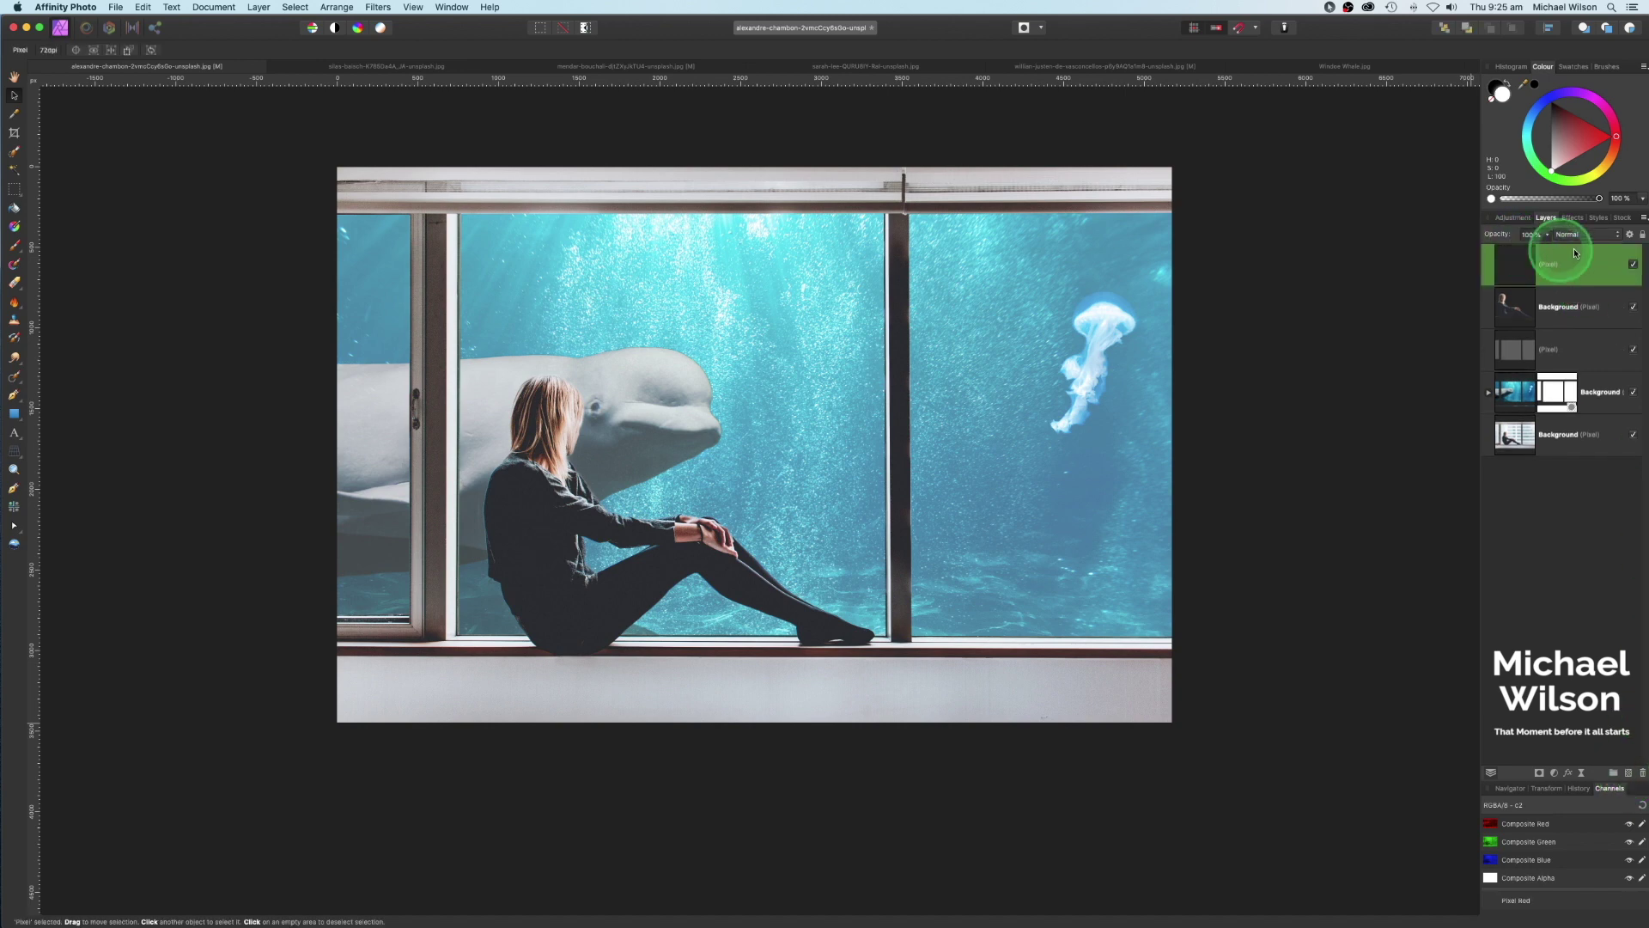
click(32, 249)
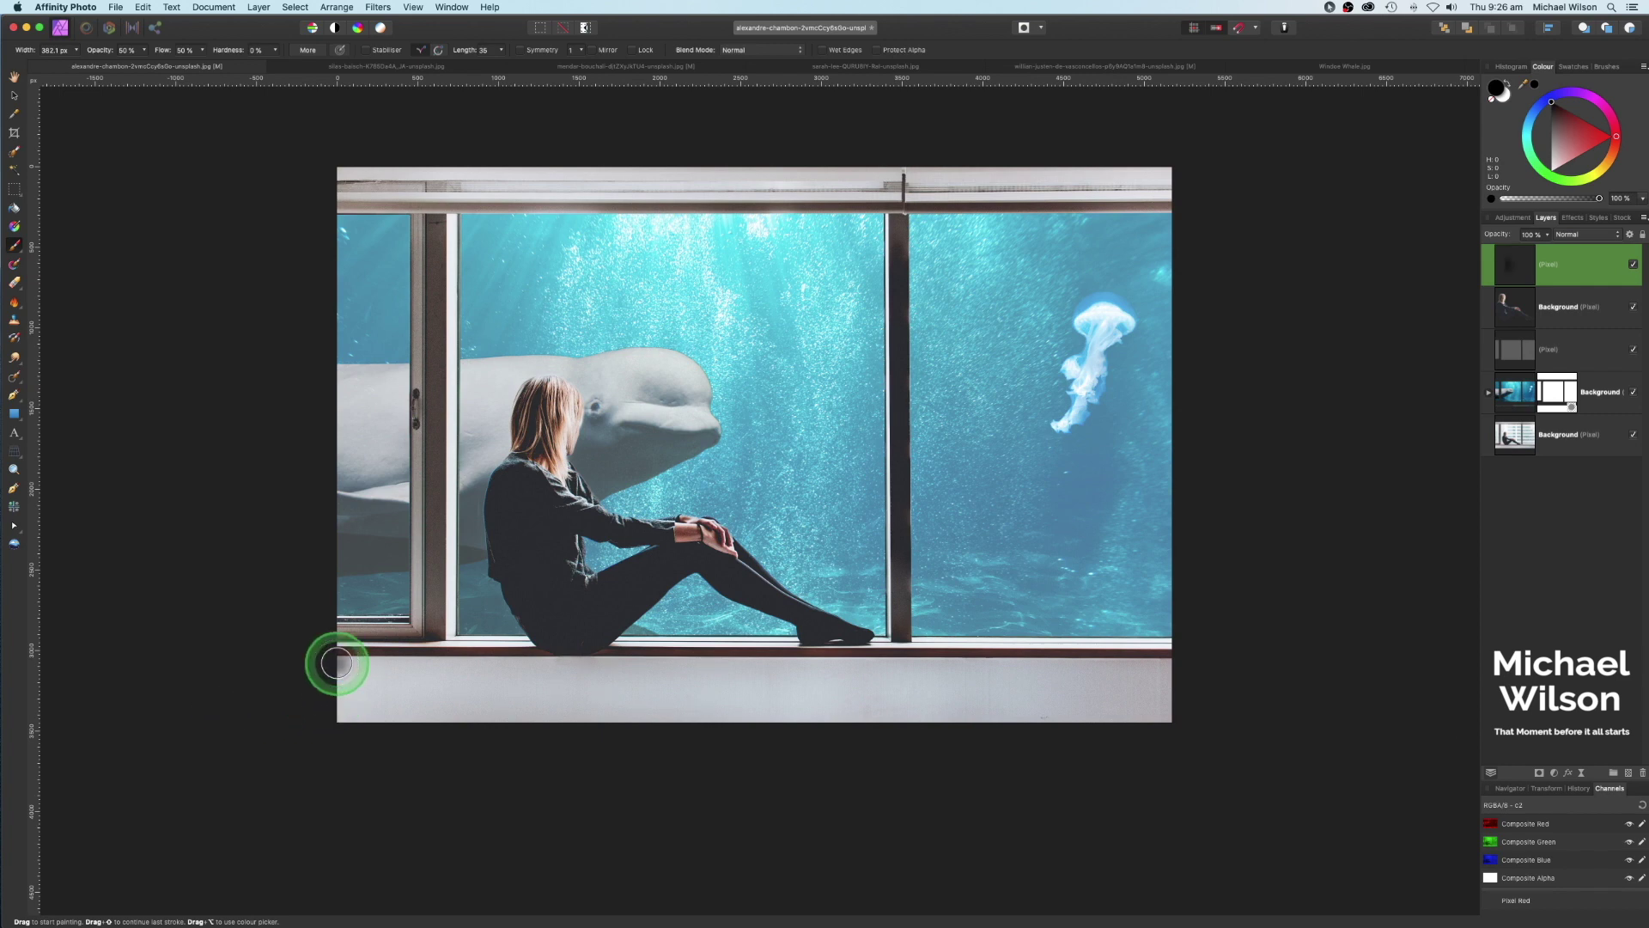
key(shift)
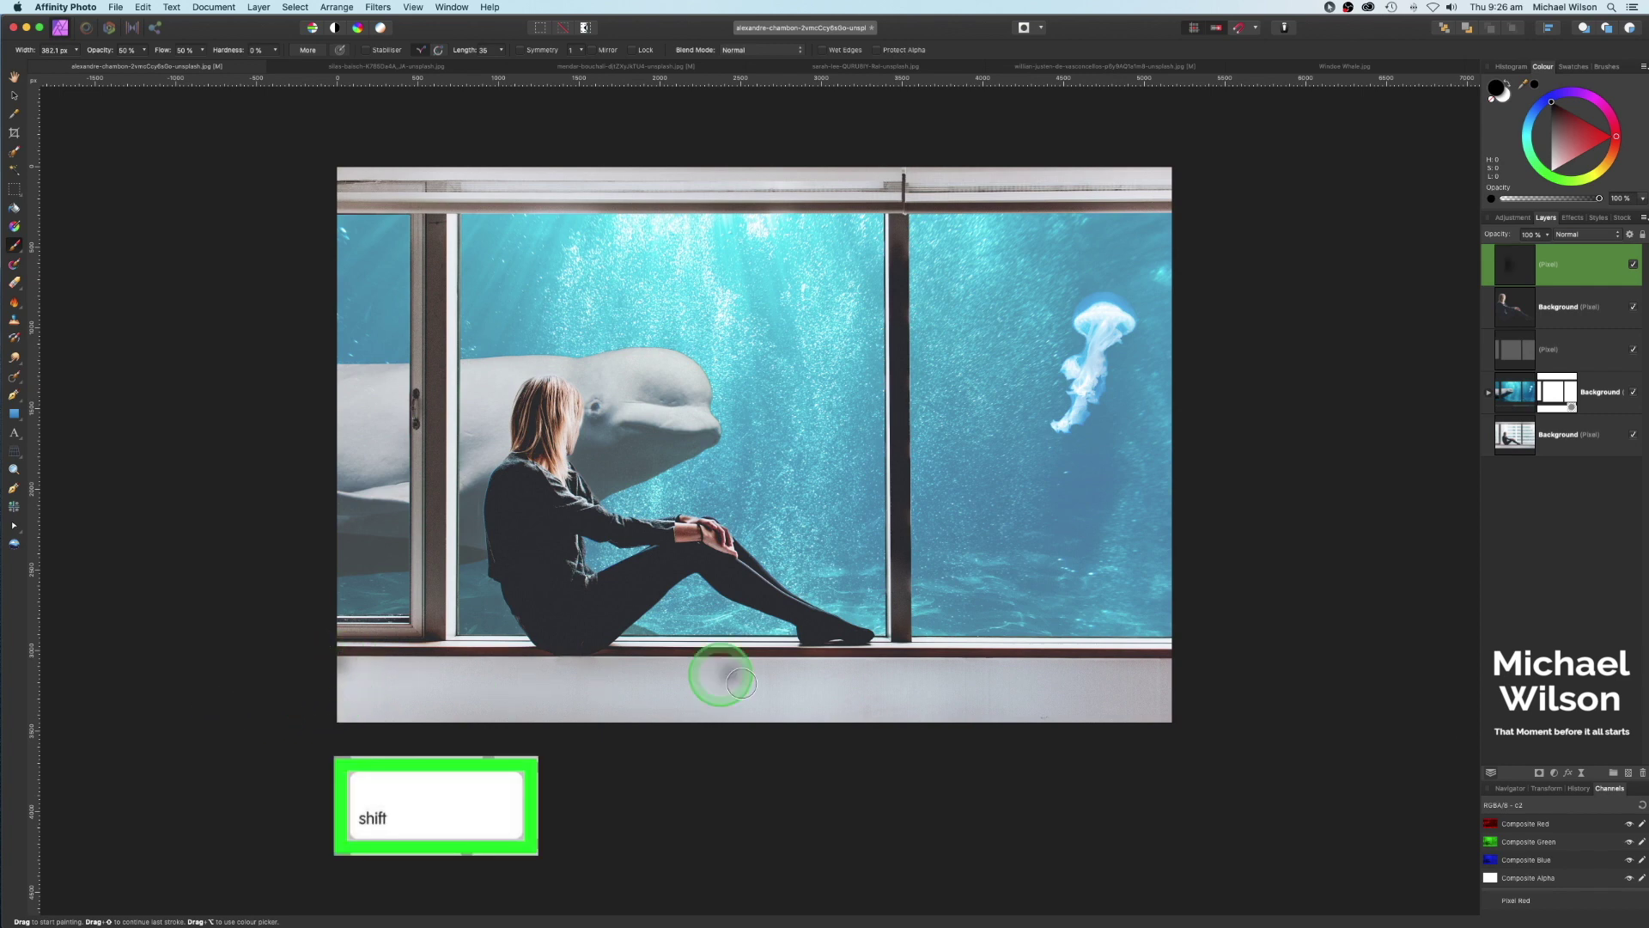
shift+click(1166, 669)
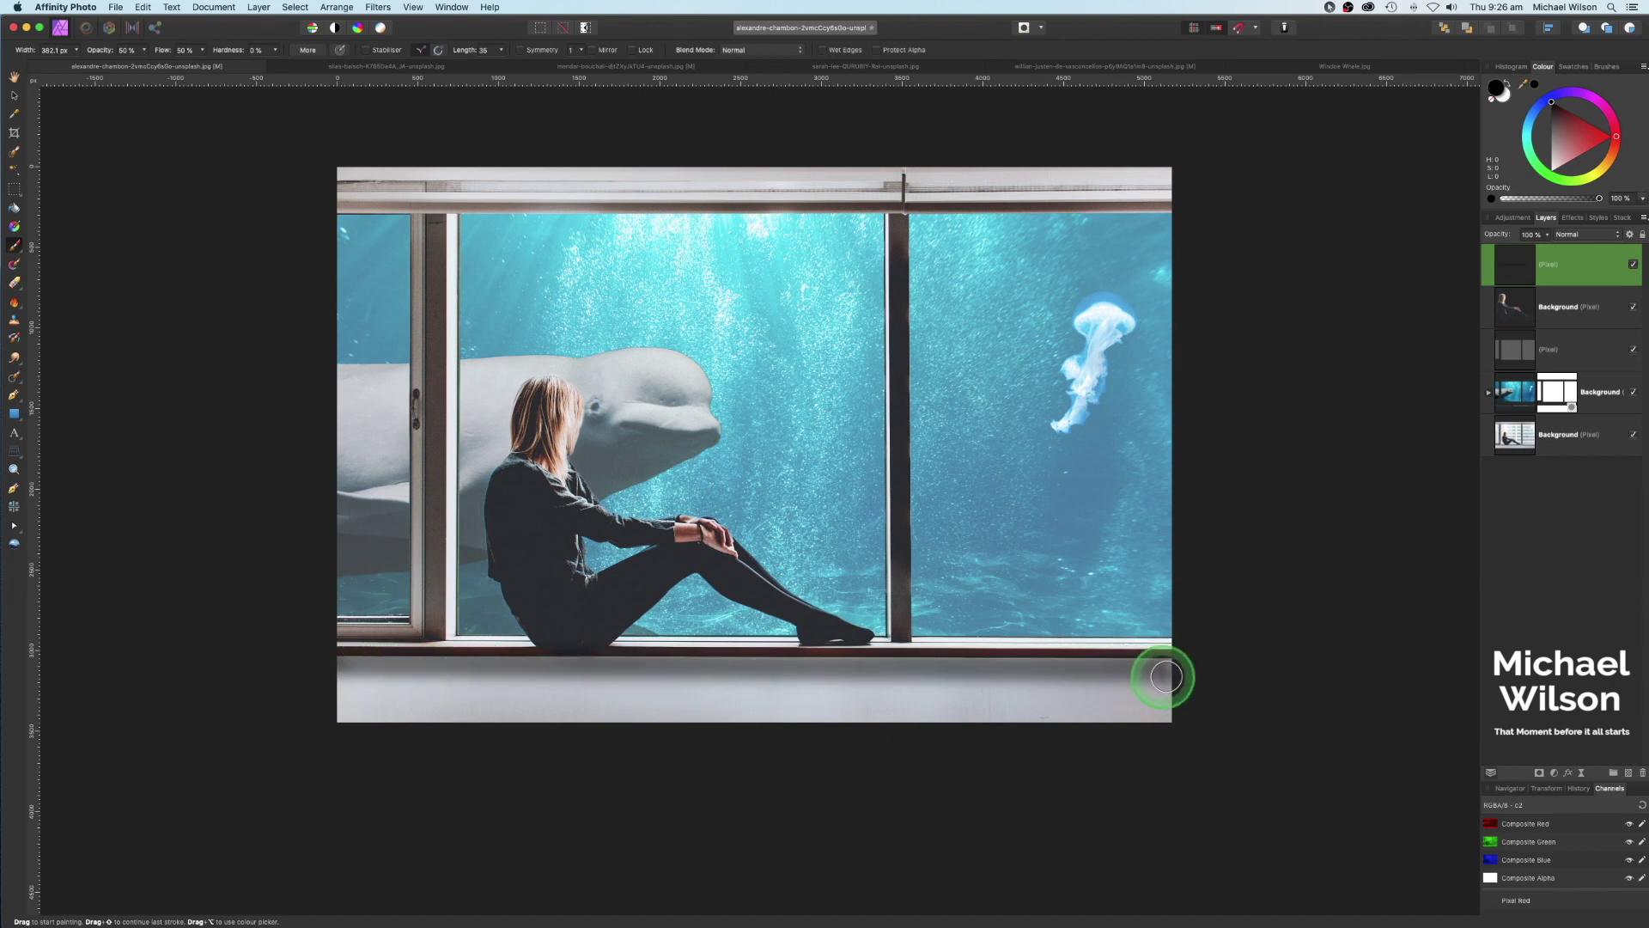
Stretch the painted sill shadow sideways beyond the image's edges with the Move tool and deselect it.
click(116, 195)
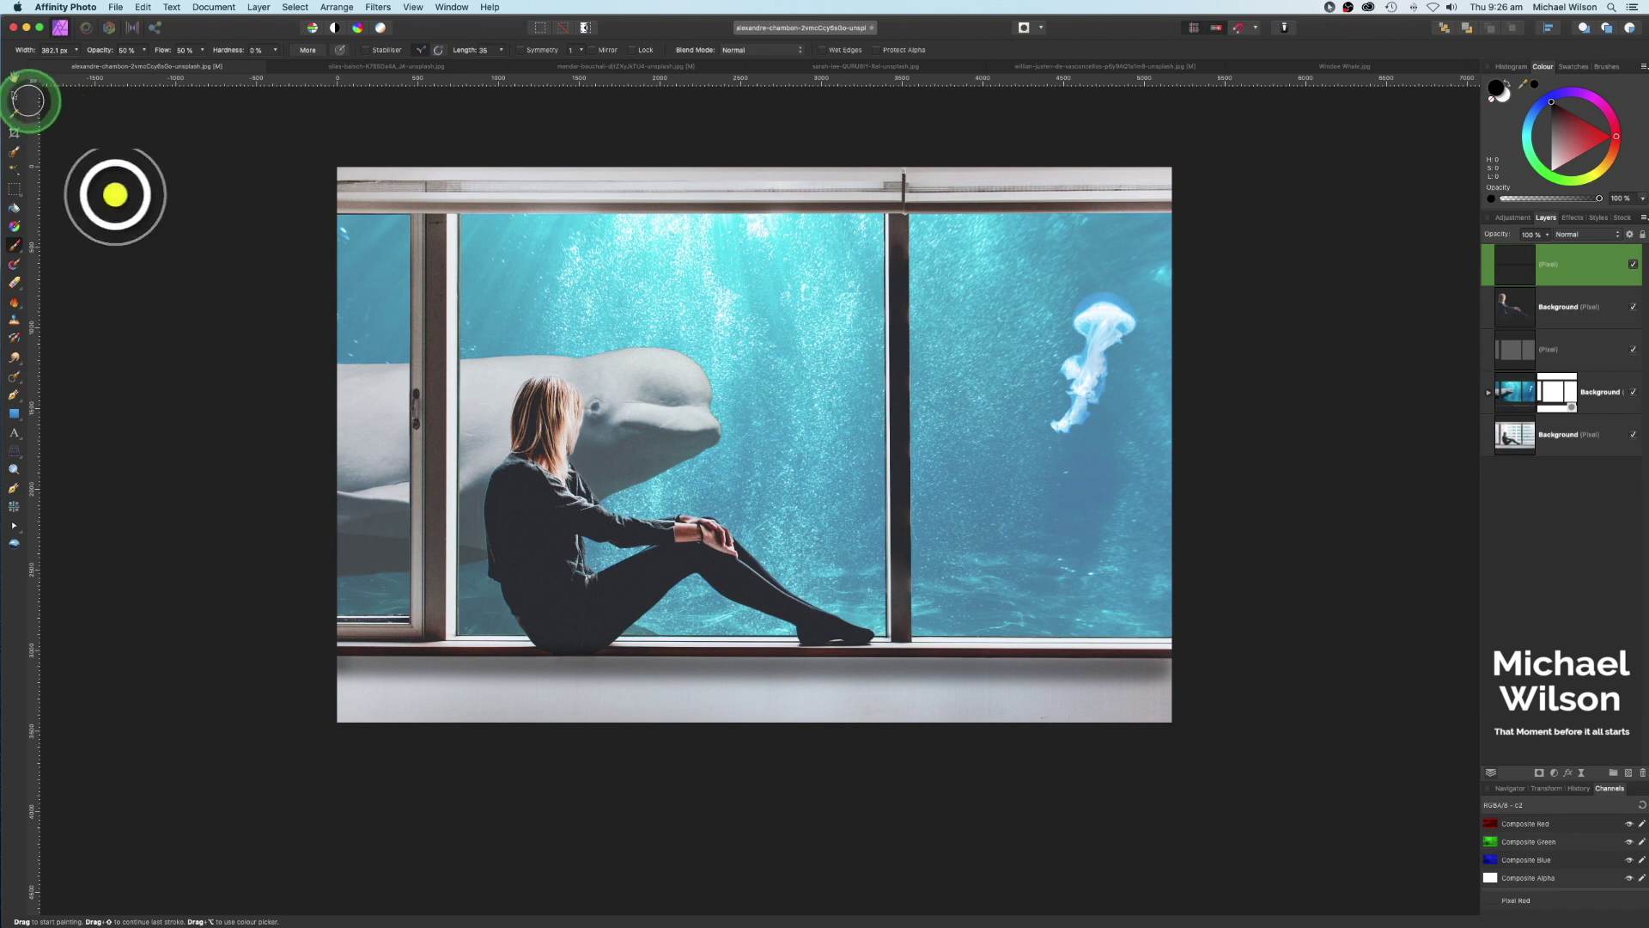
click(17, 95)
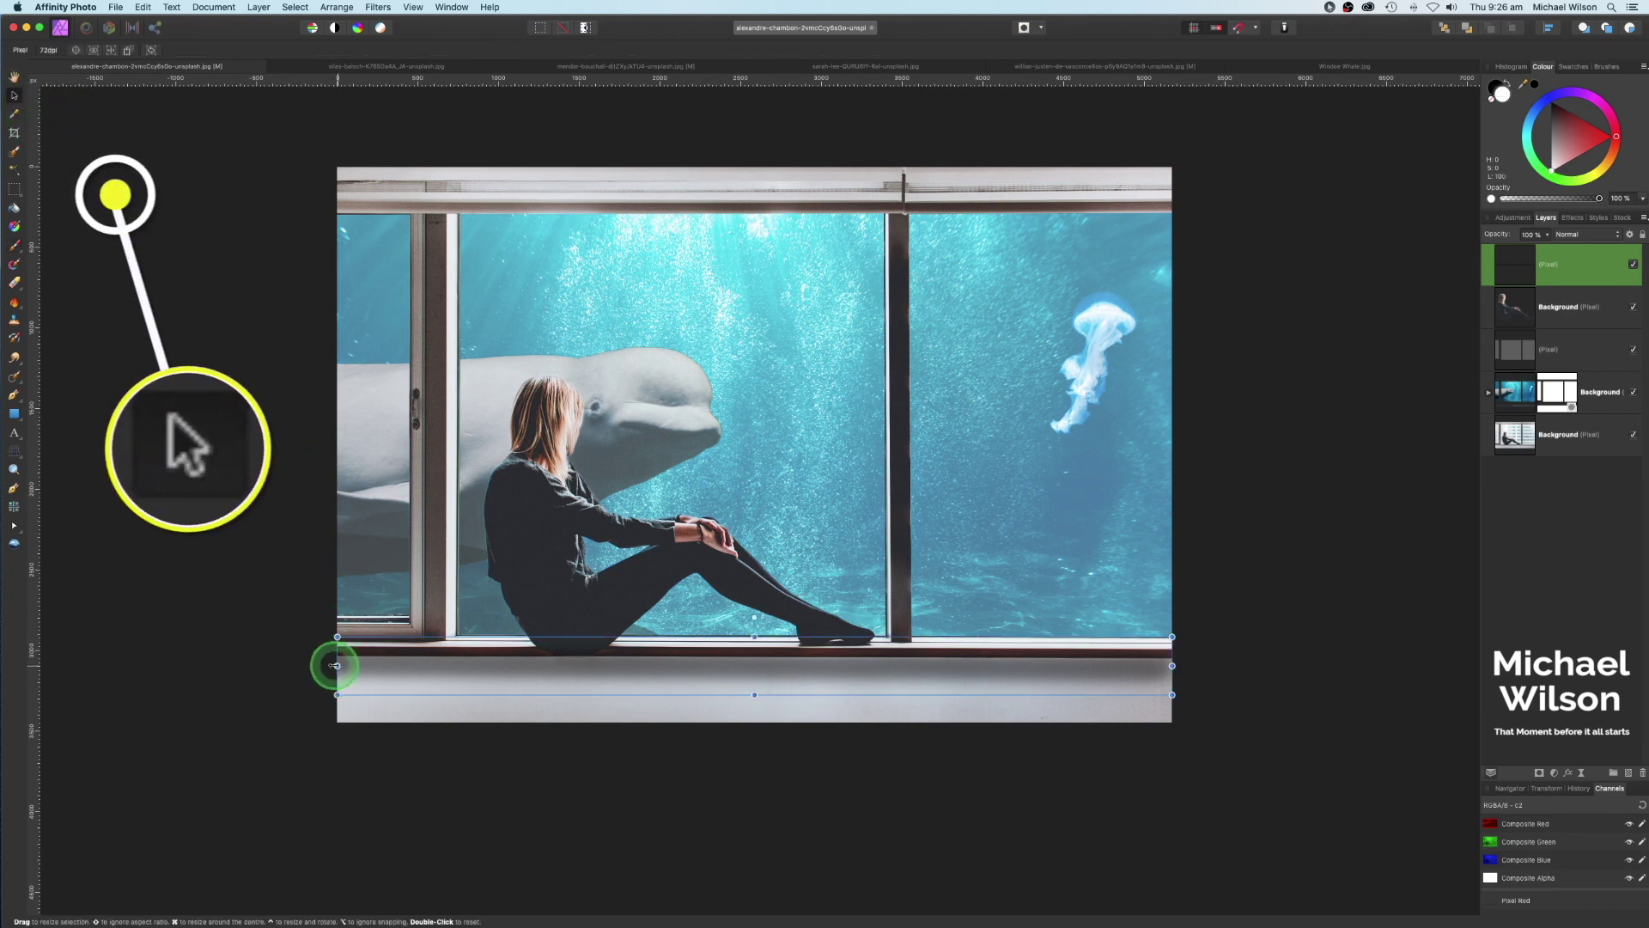
drag(334, 665, 313, 665)
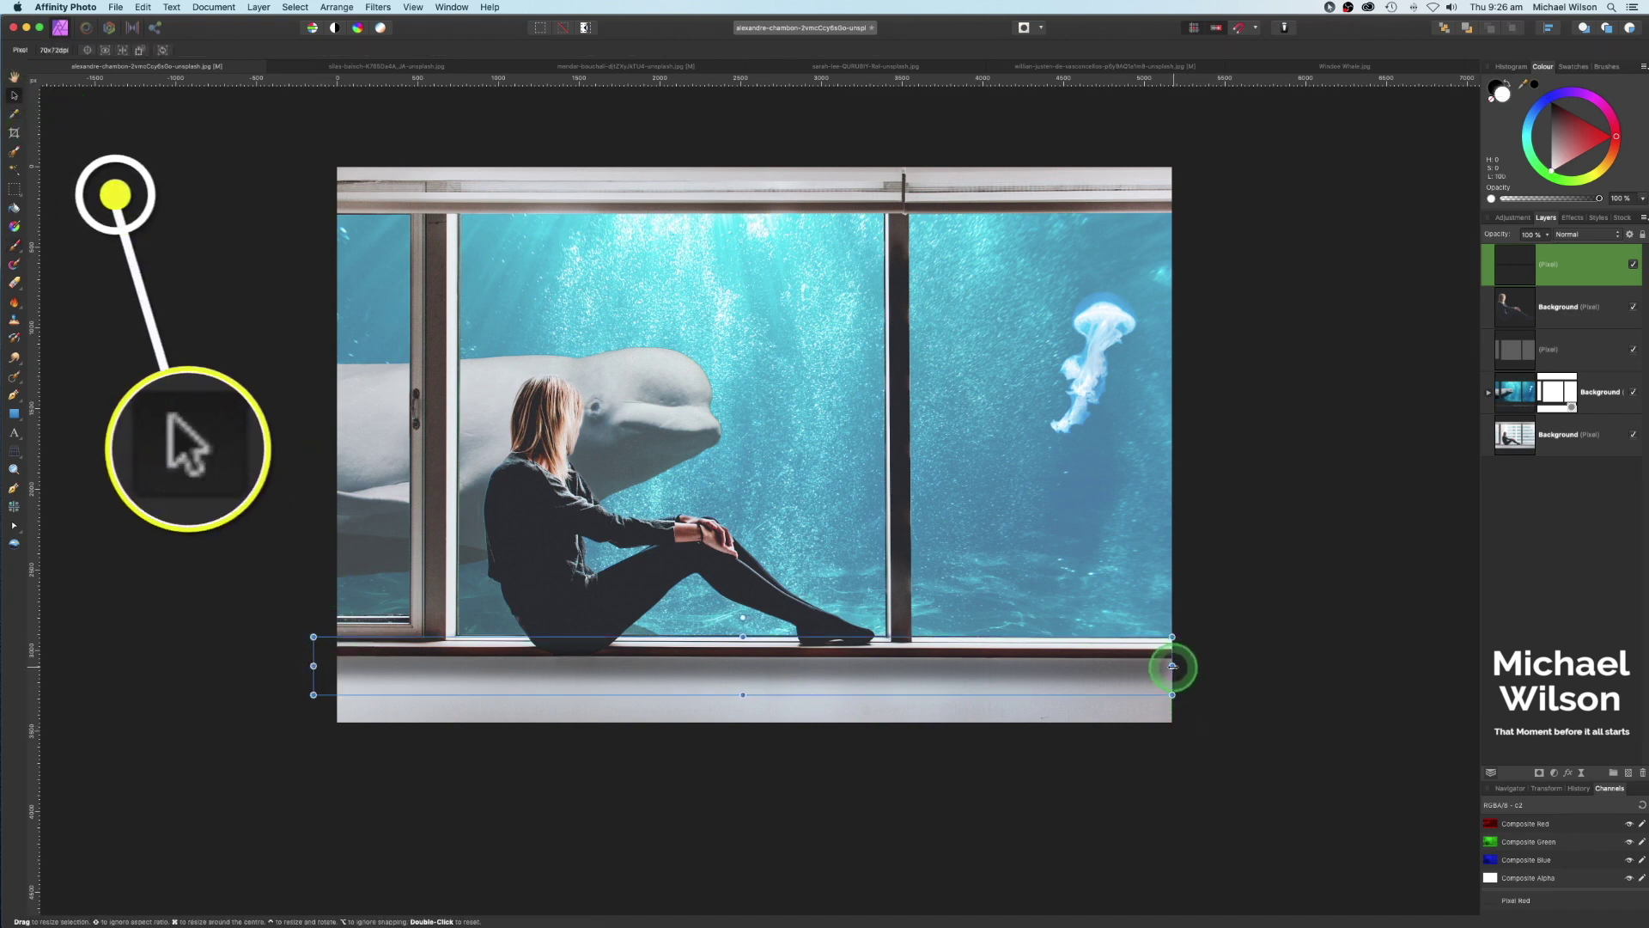
click(1090, 795)
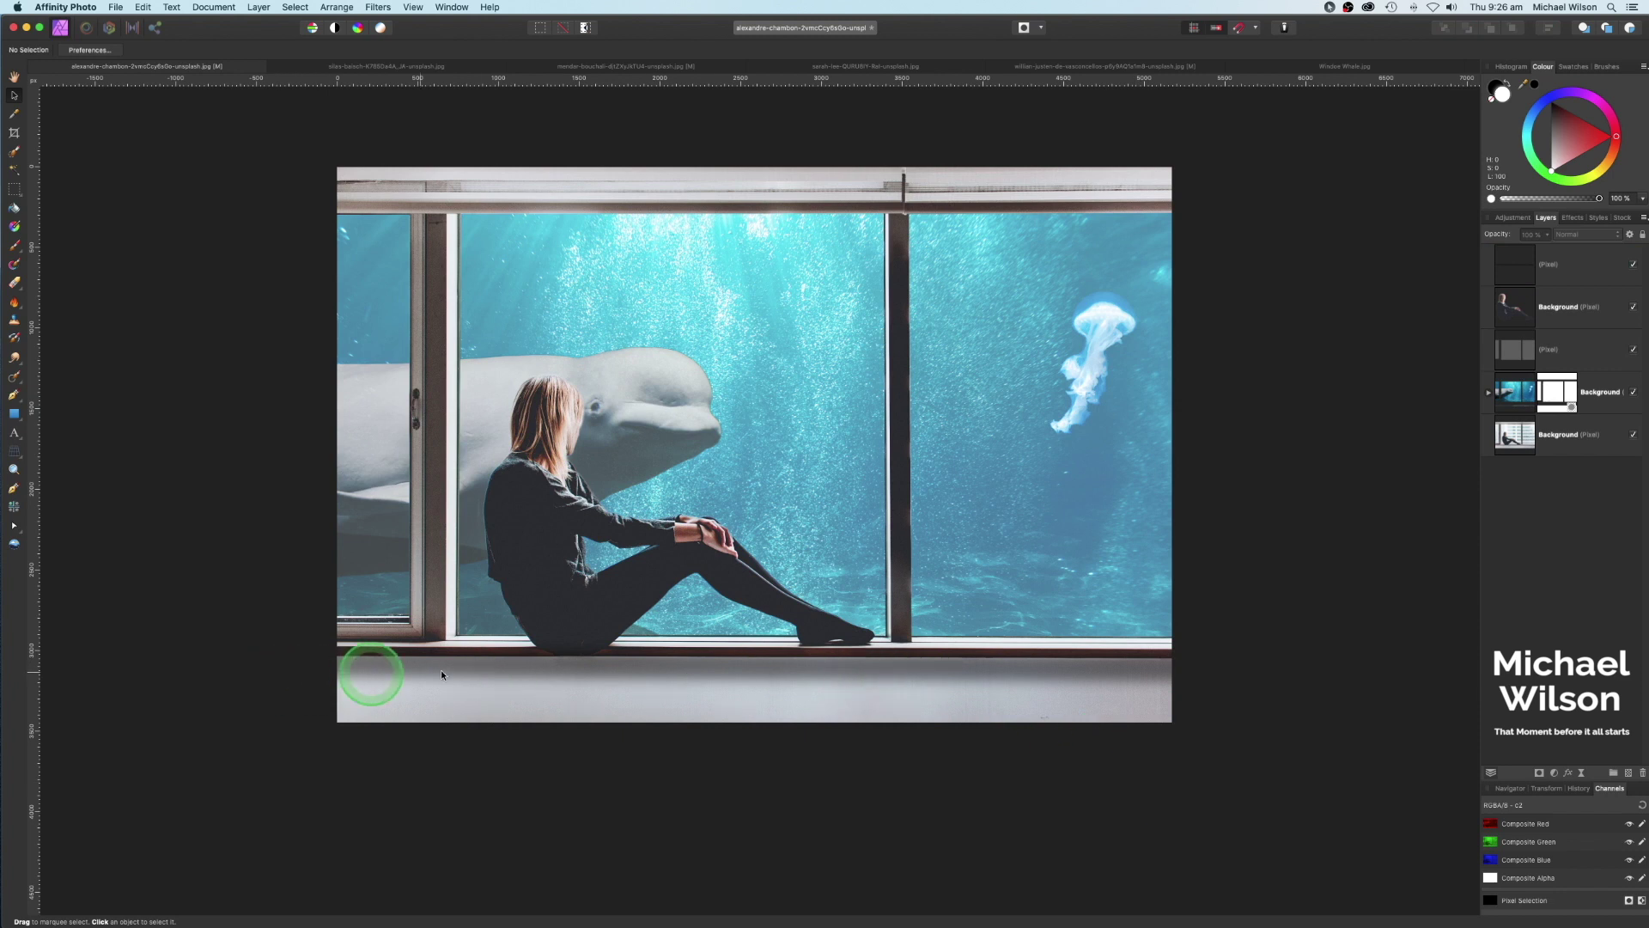
click(1292, 664)
scroll(1286, 673, left, 1)
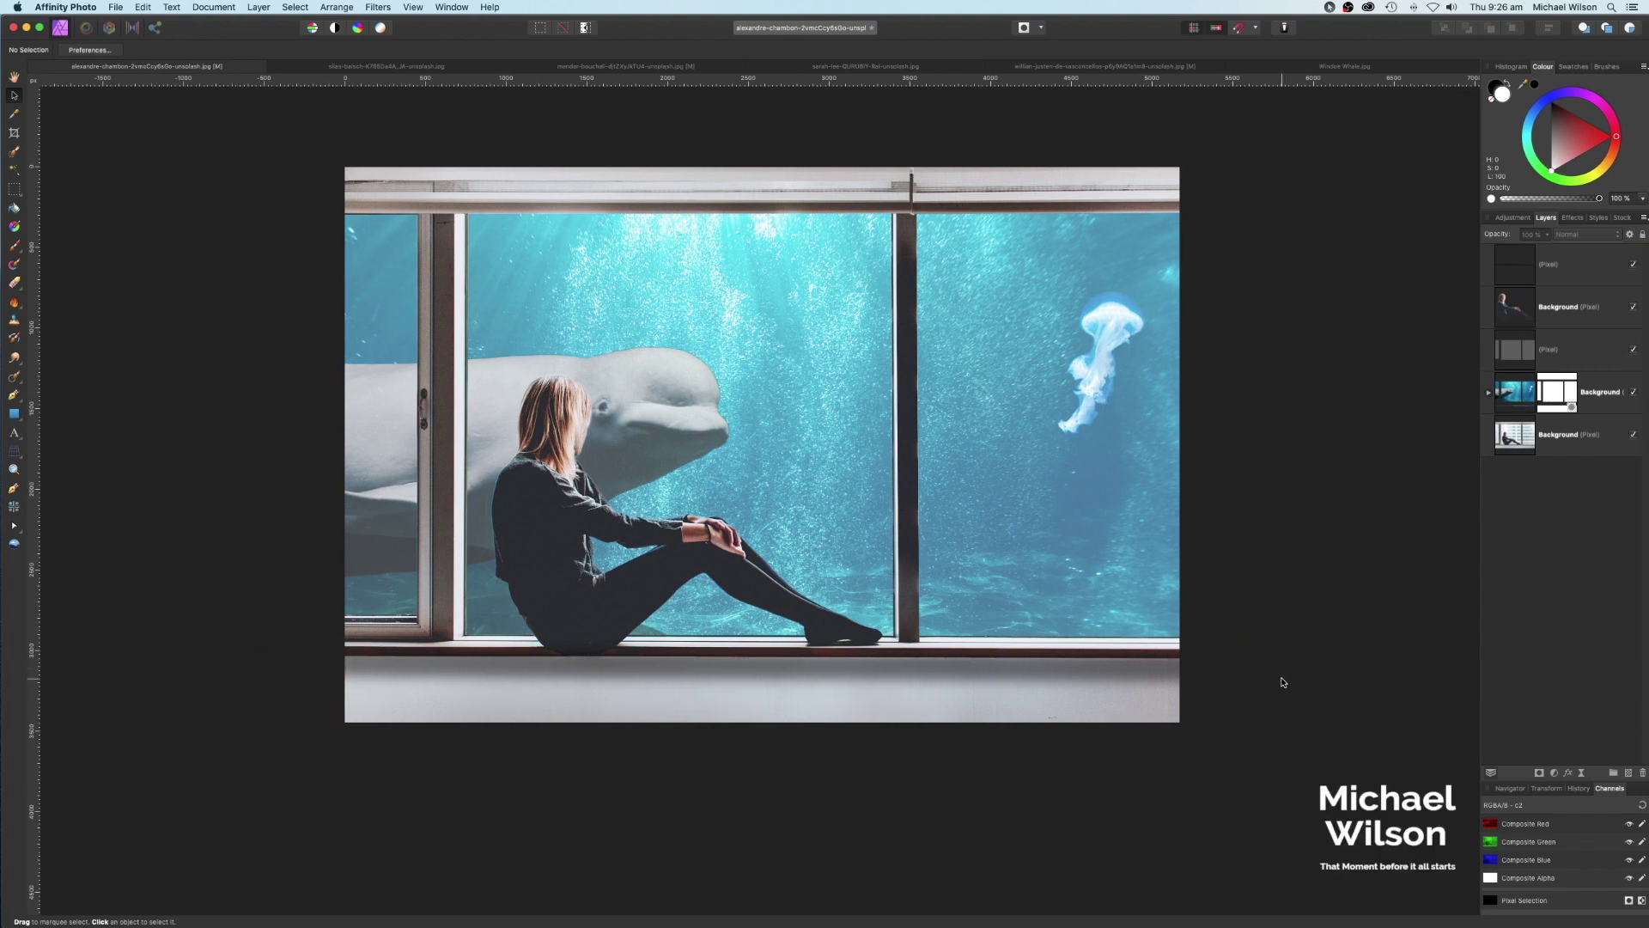